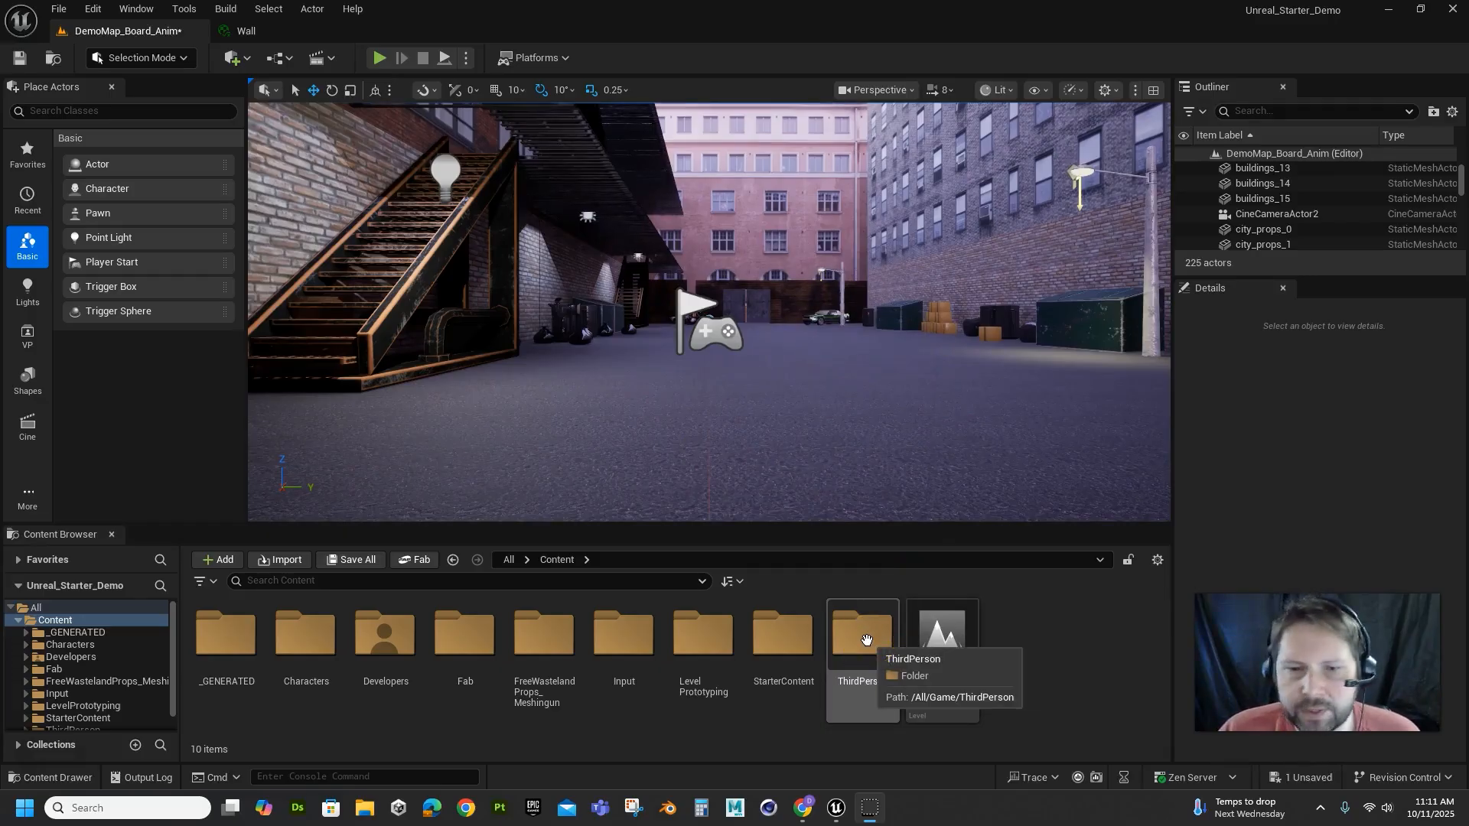
# Place BP_ThirdPersonCharacter from the ThirdPerson/Blueprints content folder on the alley floor
pyautogui.doubleClick(863, 634)
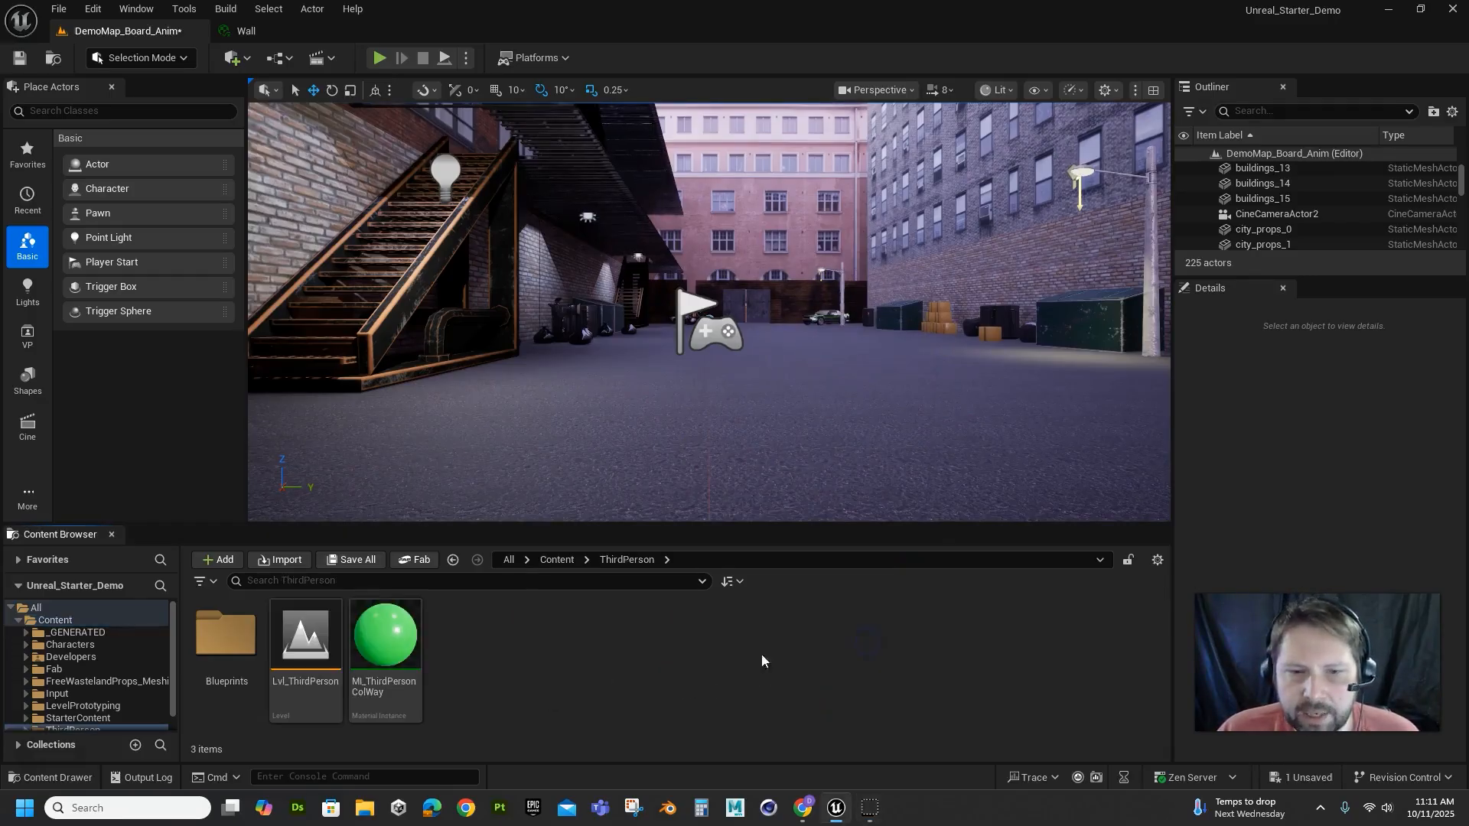
pyautogui.click(510, 567)
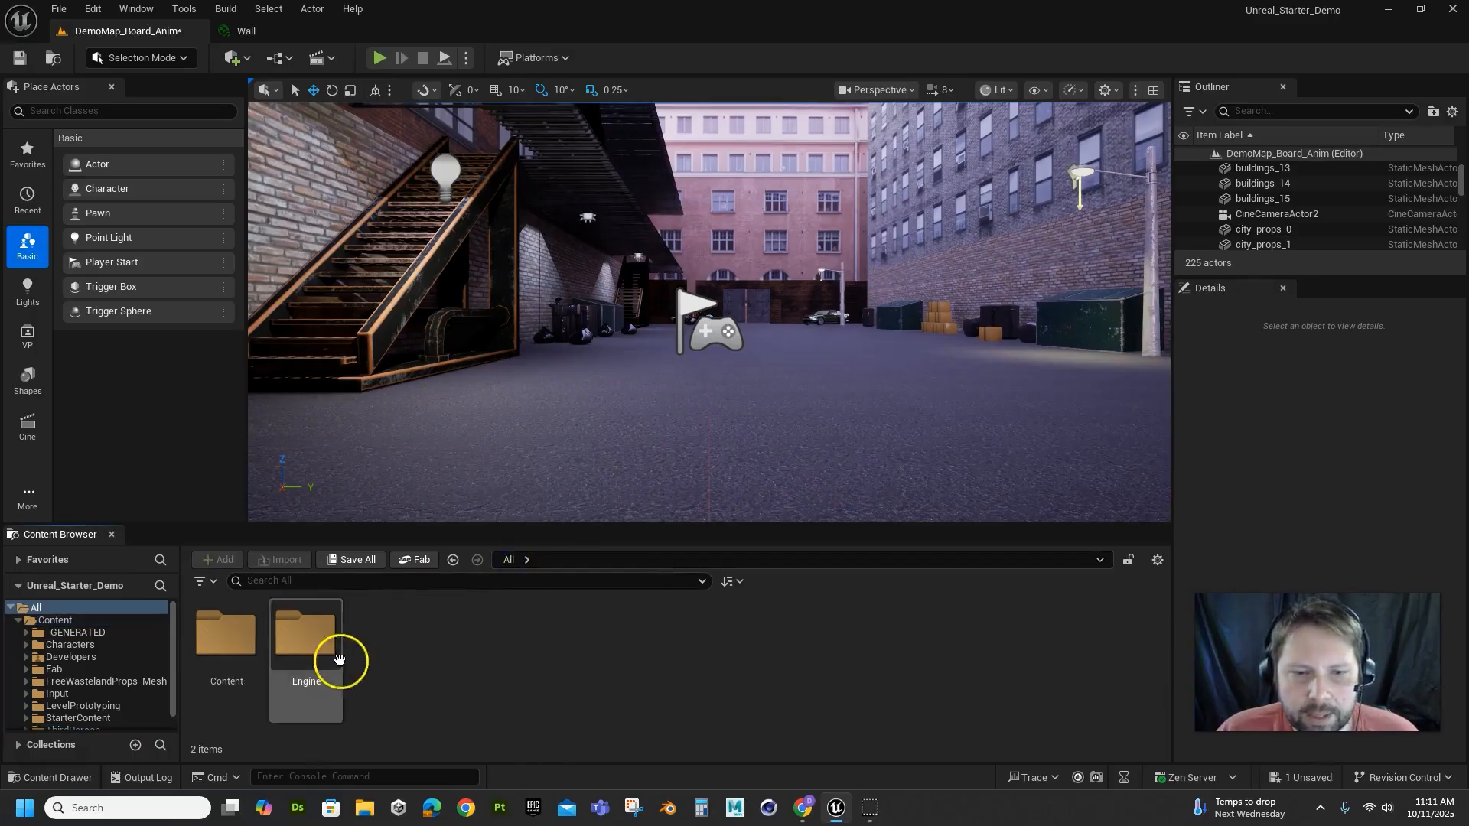
pyautogui.doubleClick(230, 634)
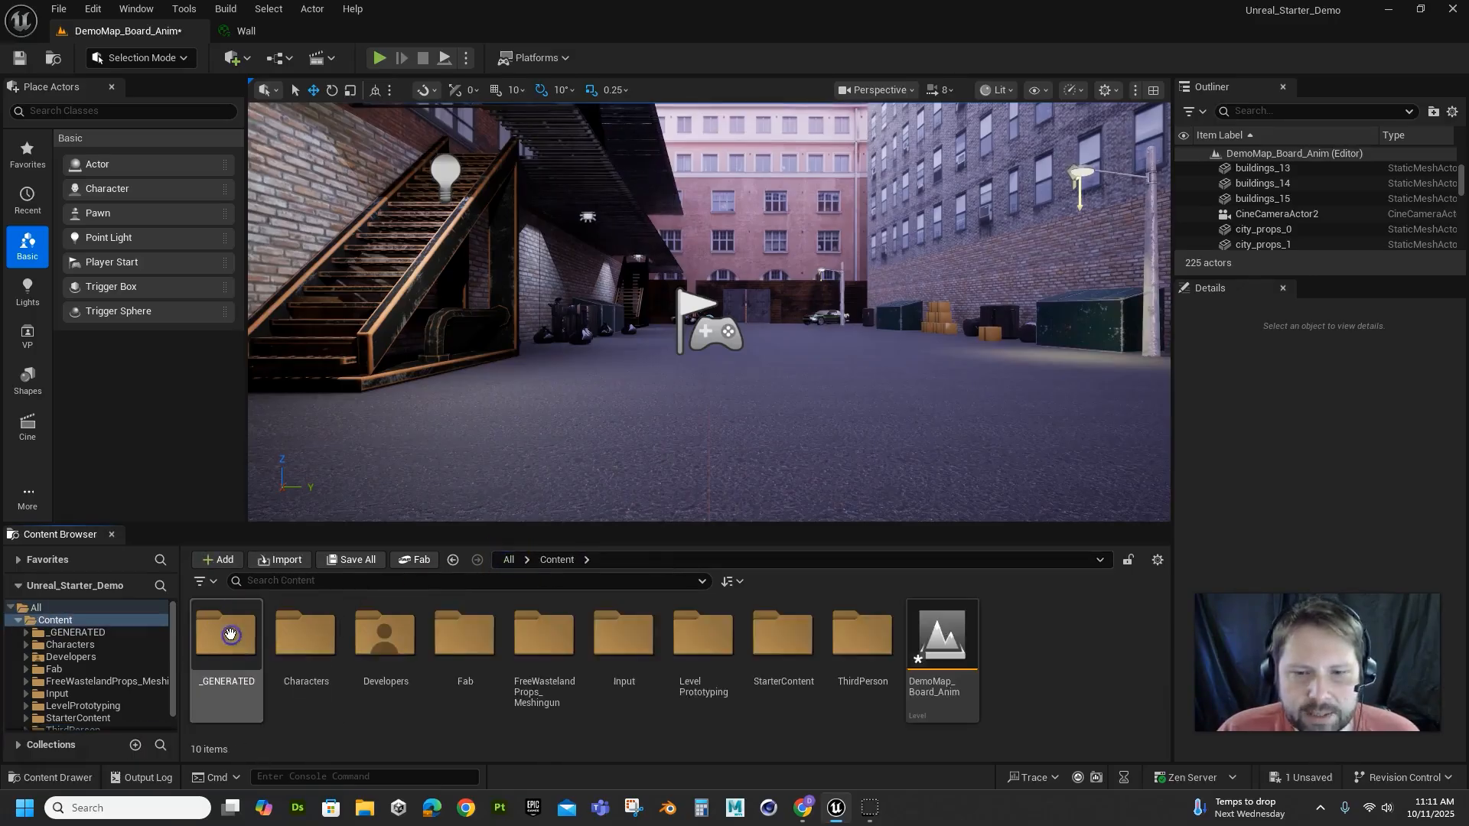
pyautogui.doubleClick(863, 635)
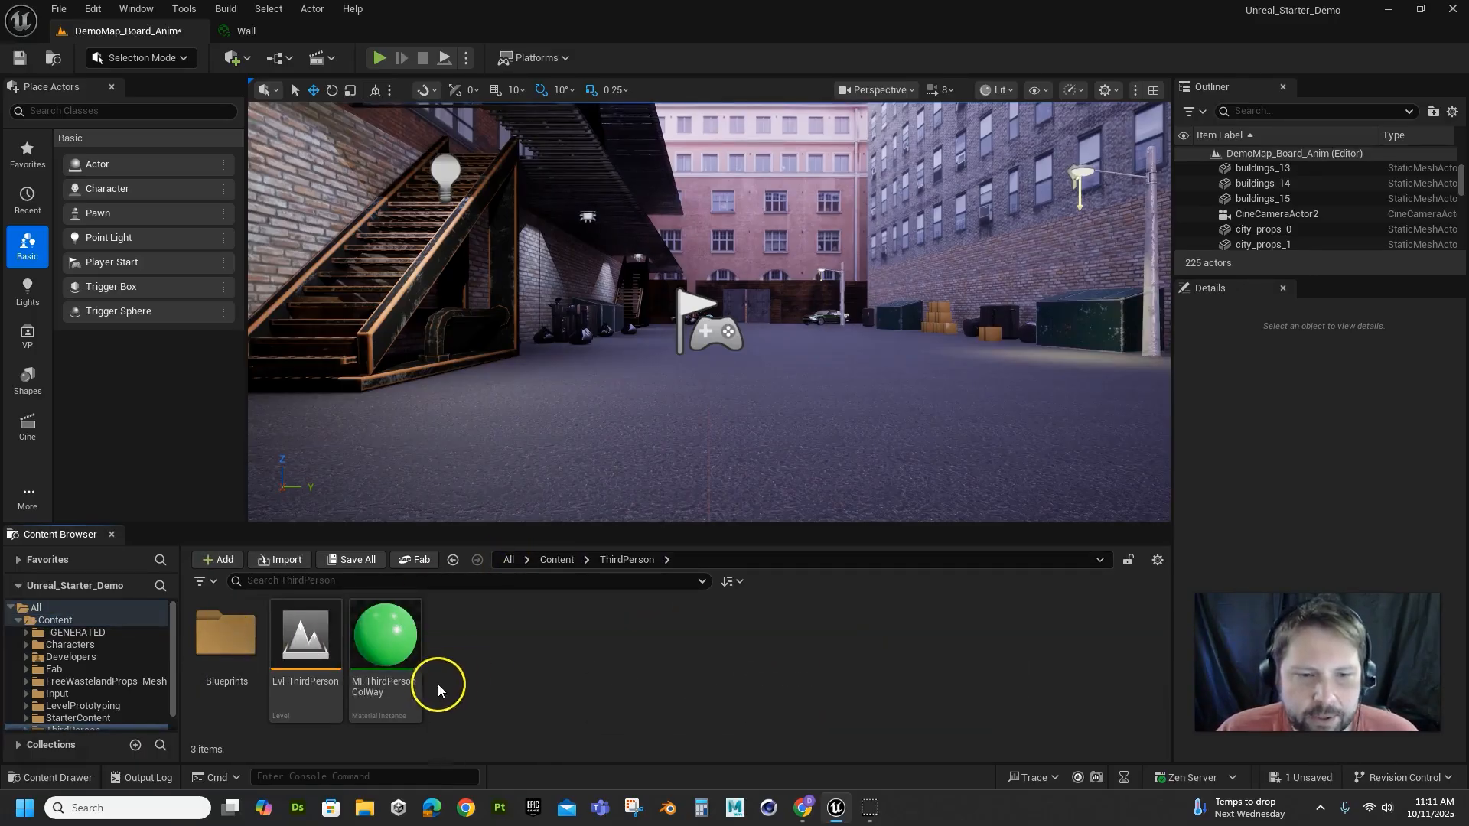
pyautogui.doubleClick(212, 643)
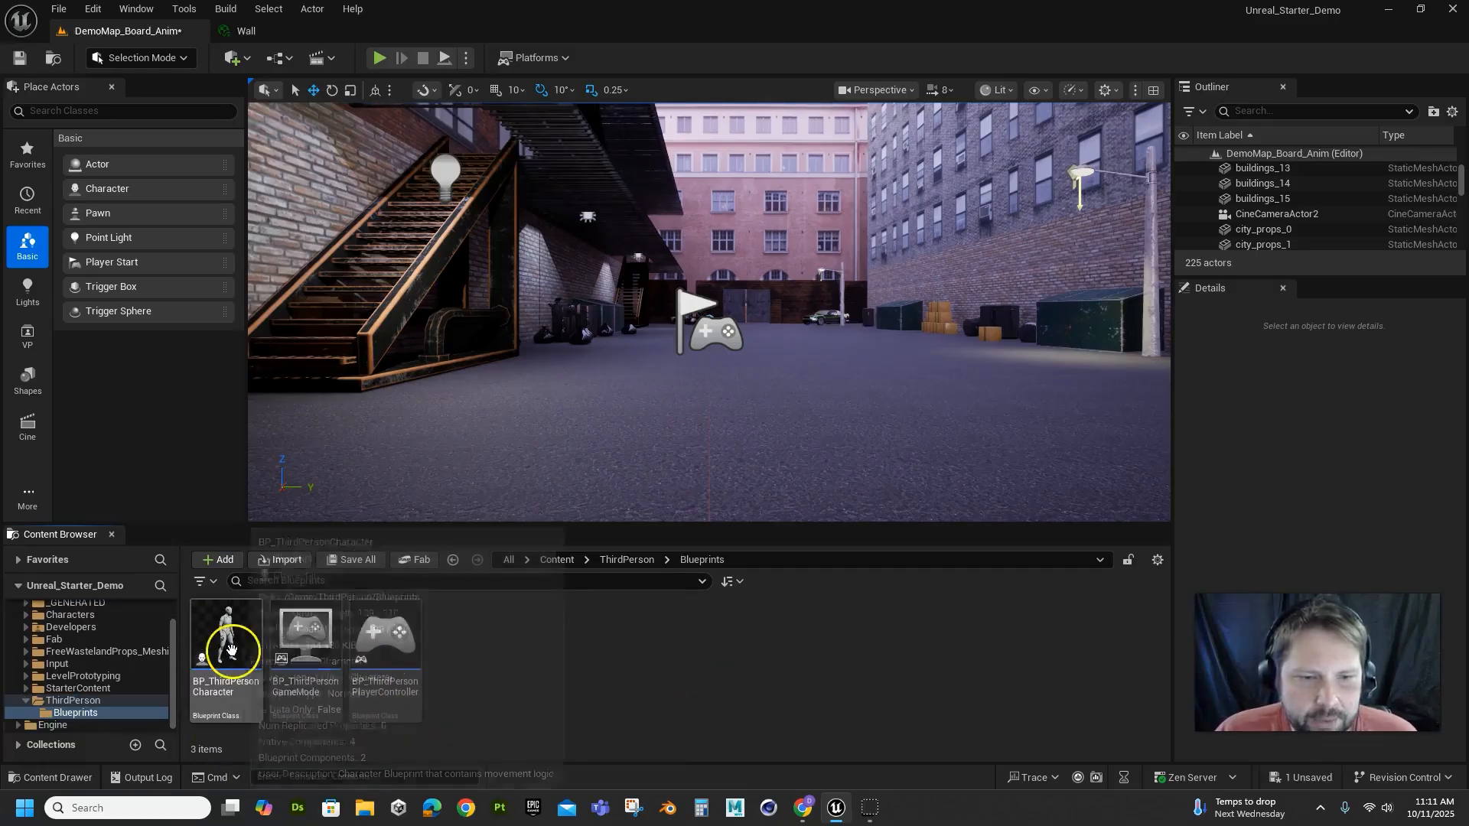
pyautogui.moveTo(224, 641); pyautogui.dragTo(820, 379)
pyautogui.moveTo(825, 245); pyautogui.dragTo(827, 264)
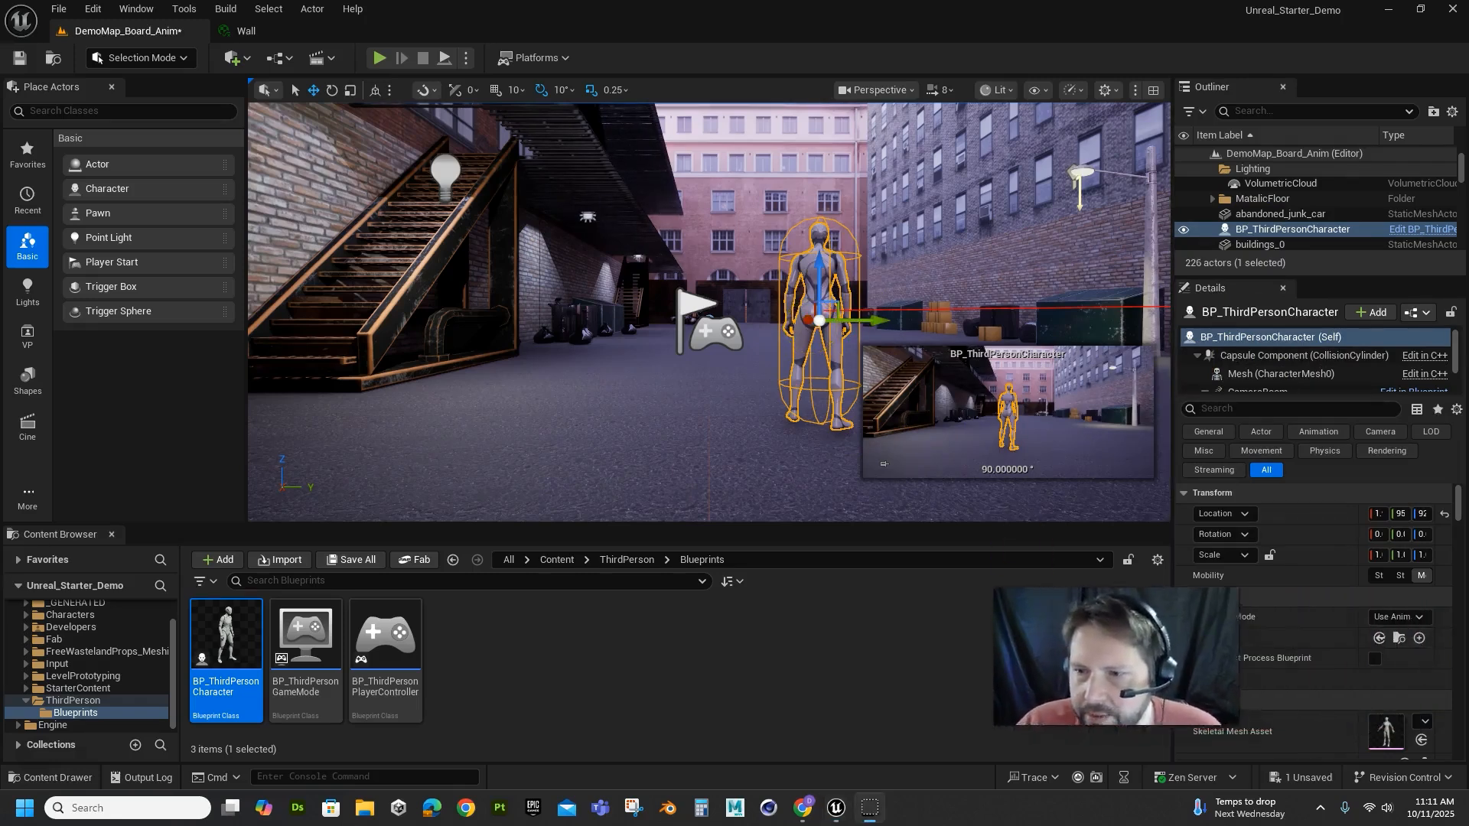
# Browse to the placed character's skeletal mesh asset and add SKM_Quinn_Simple to the alley beside it
pyautogui.click(811, 325)
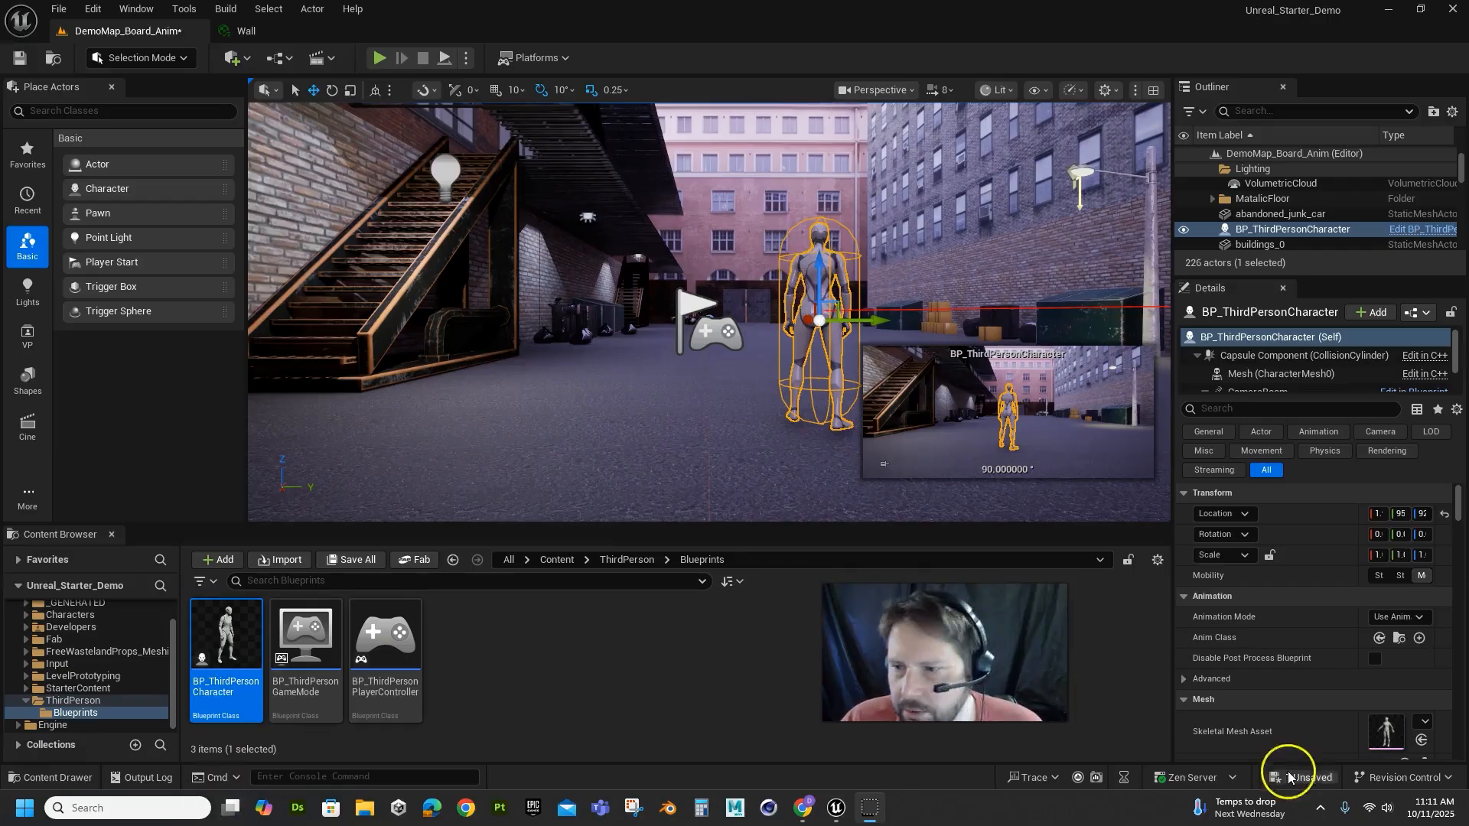
pyautogui.scroll(-2, 1302, 733)
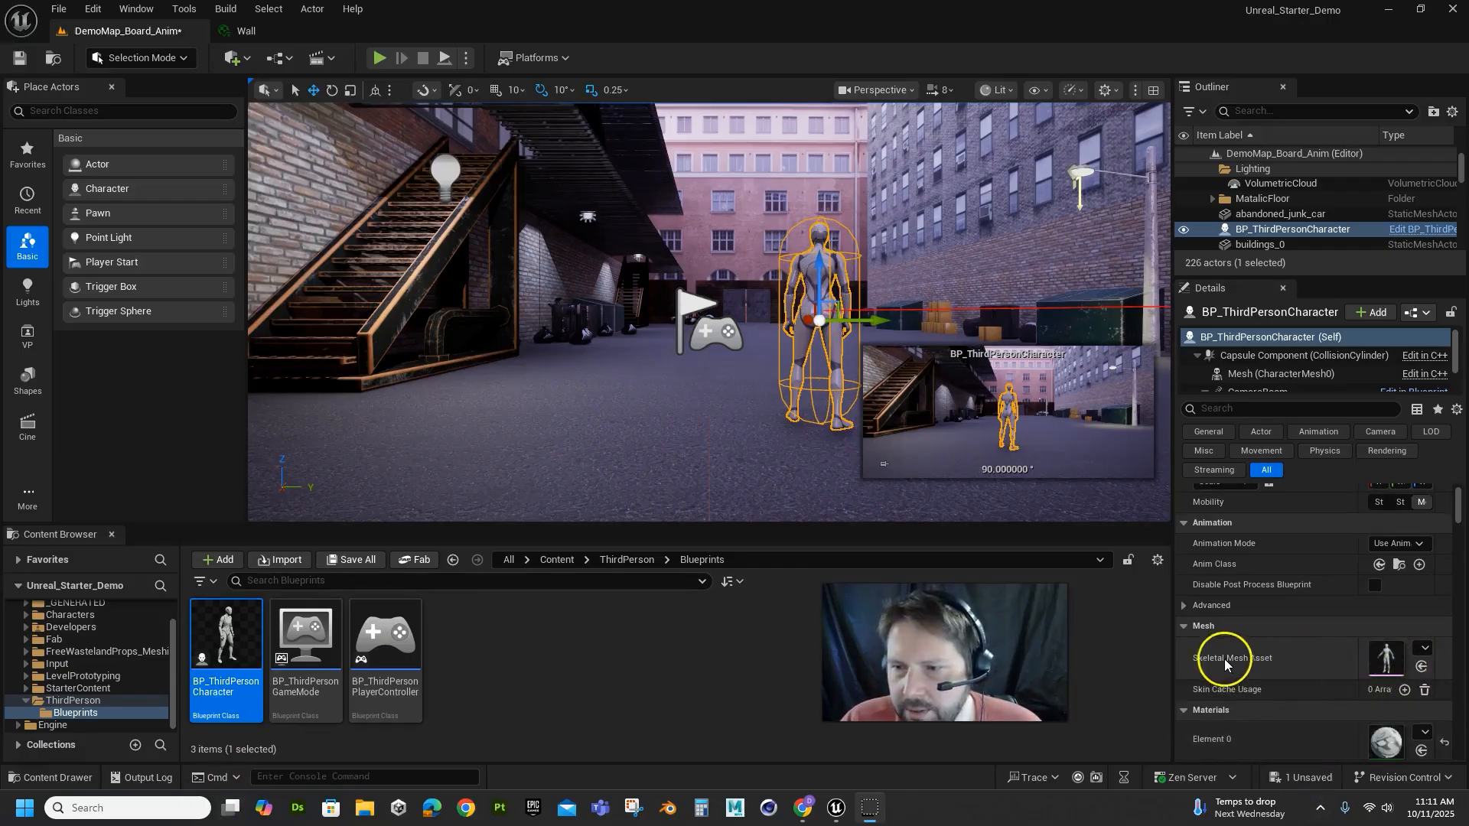
pyautogui.scroll(-1, 1224, 659)
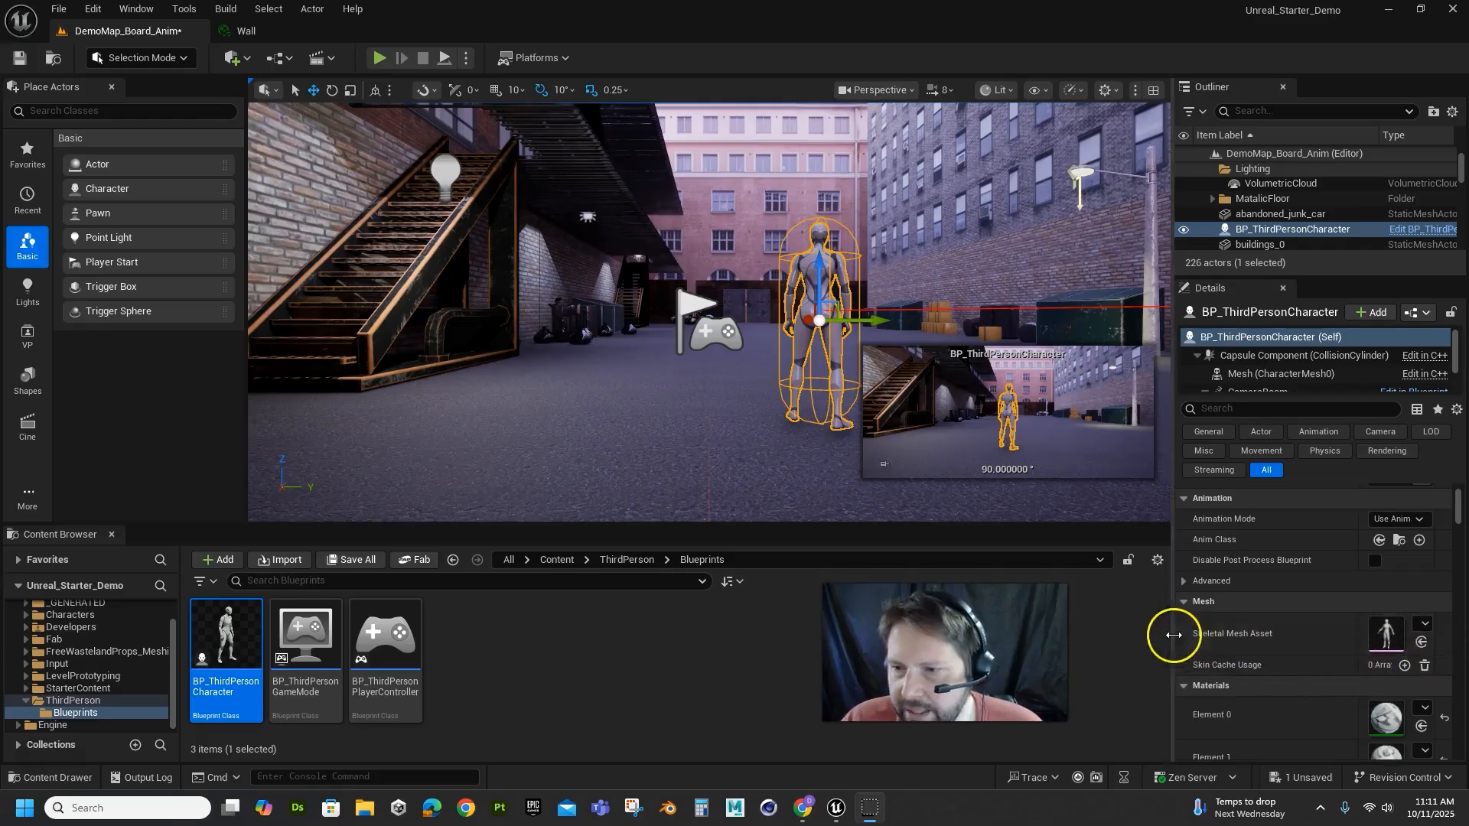
pyautogui.moveTo(1174, 635); pyautogui.dragTo(1094, 638)
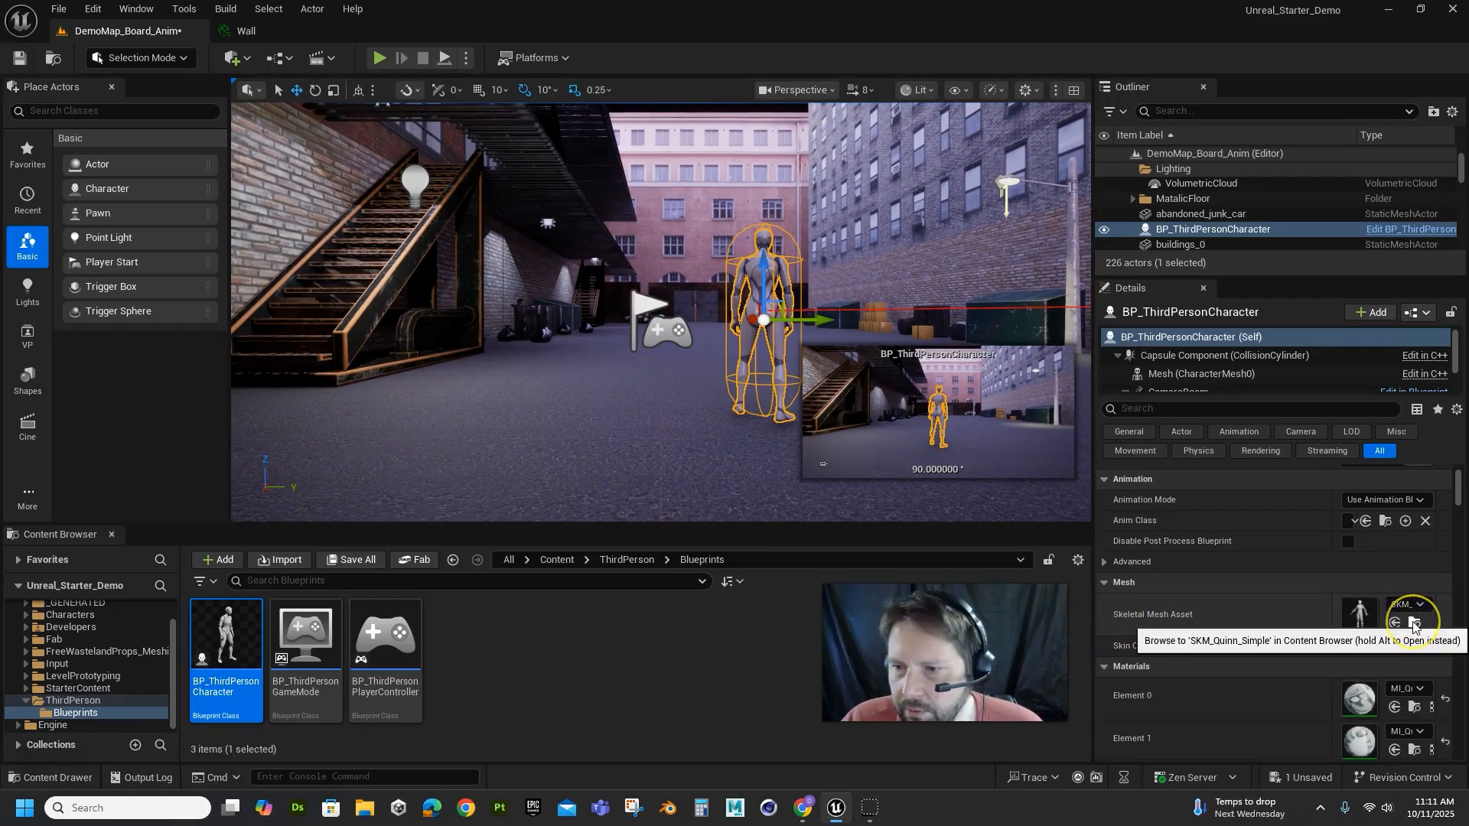
pyautogui.click(1415, 624)
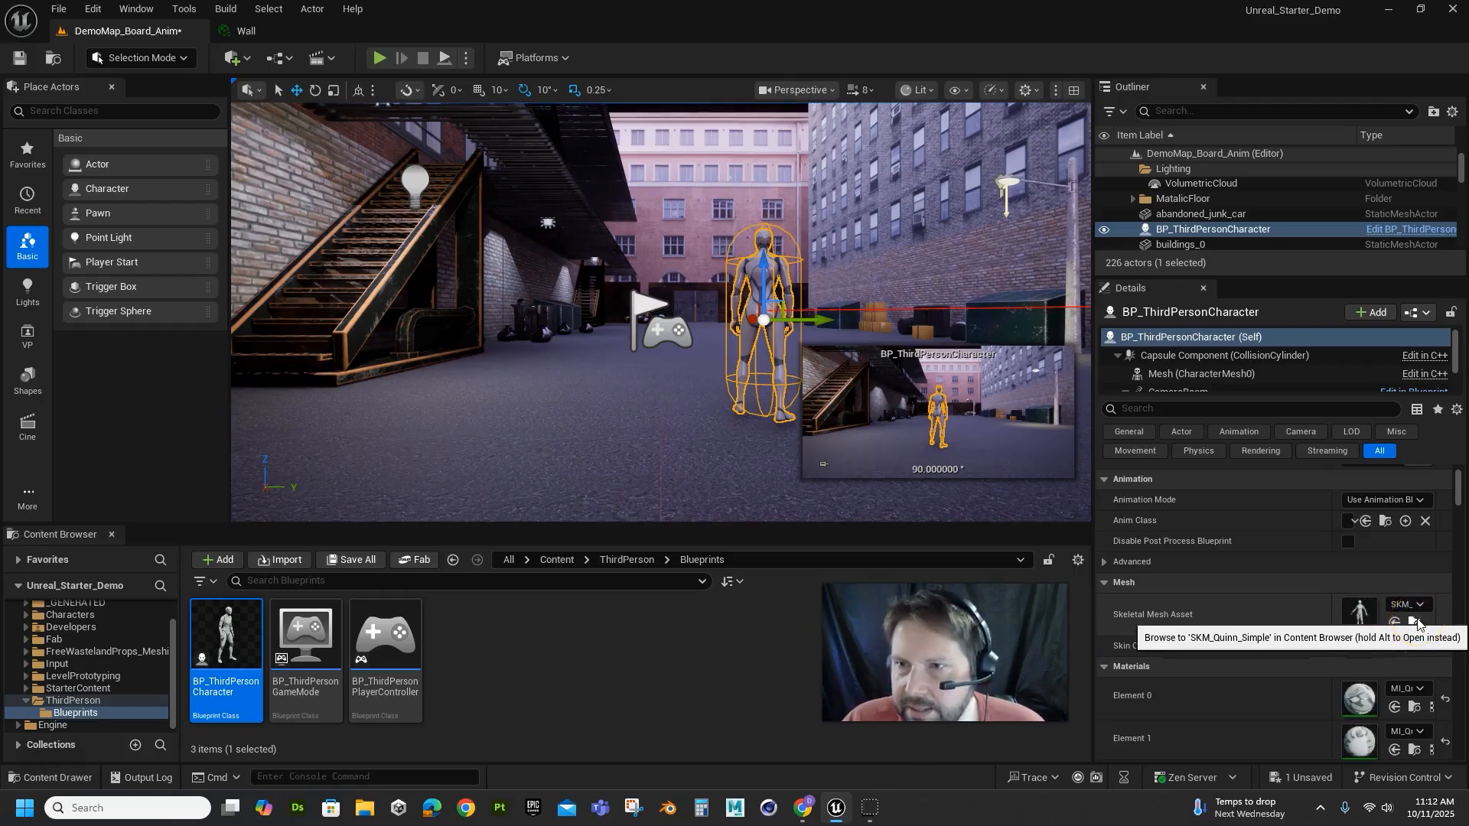
pyautogui.click(1415, 624)
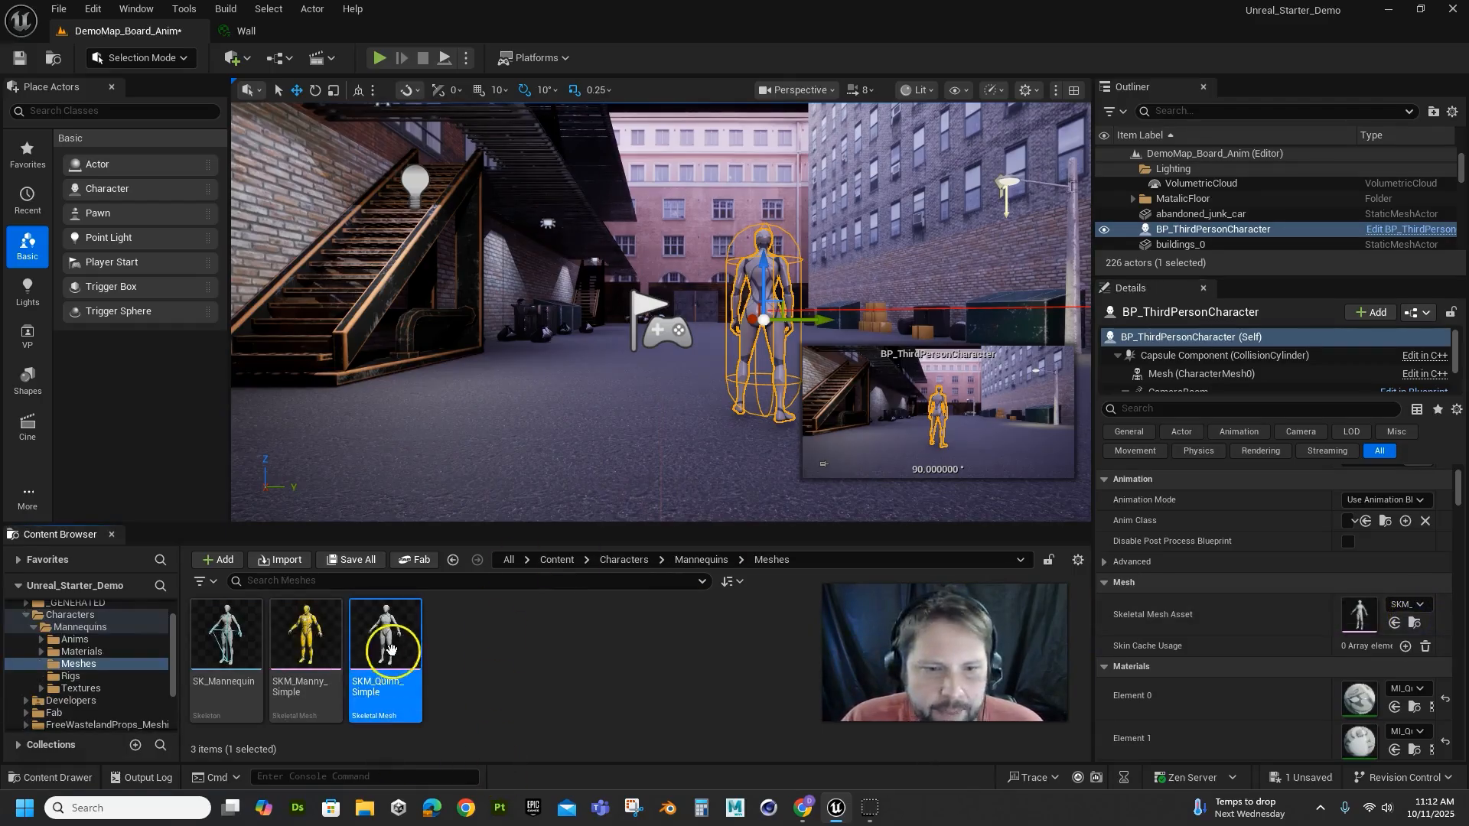
pyautogui.moveTo(390, 648); pyautogui.dragTo(566, 332)
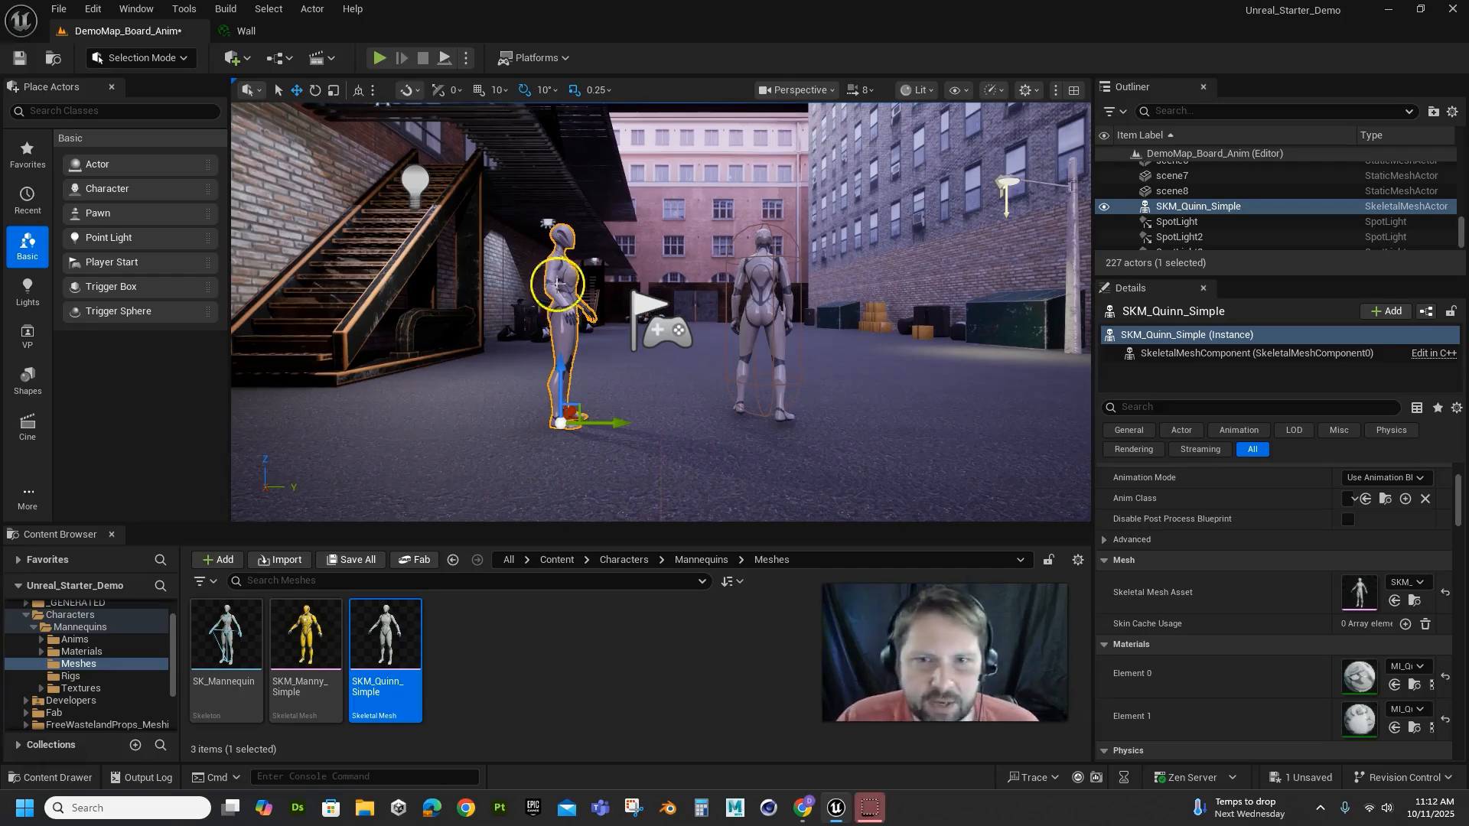
# Delete both BP_ThirdPersonCharacter and SKM_Quinn_Simple from the level
pyautogui.click(742, 304)
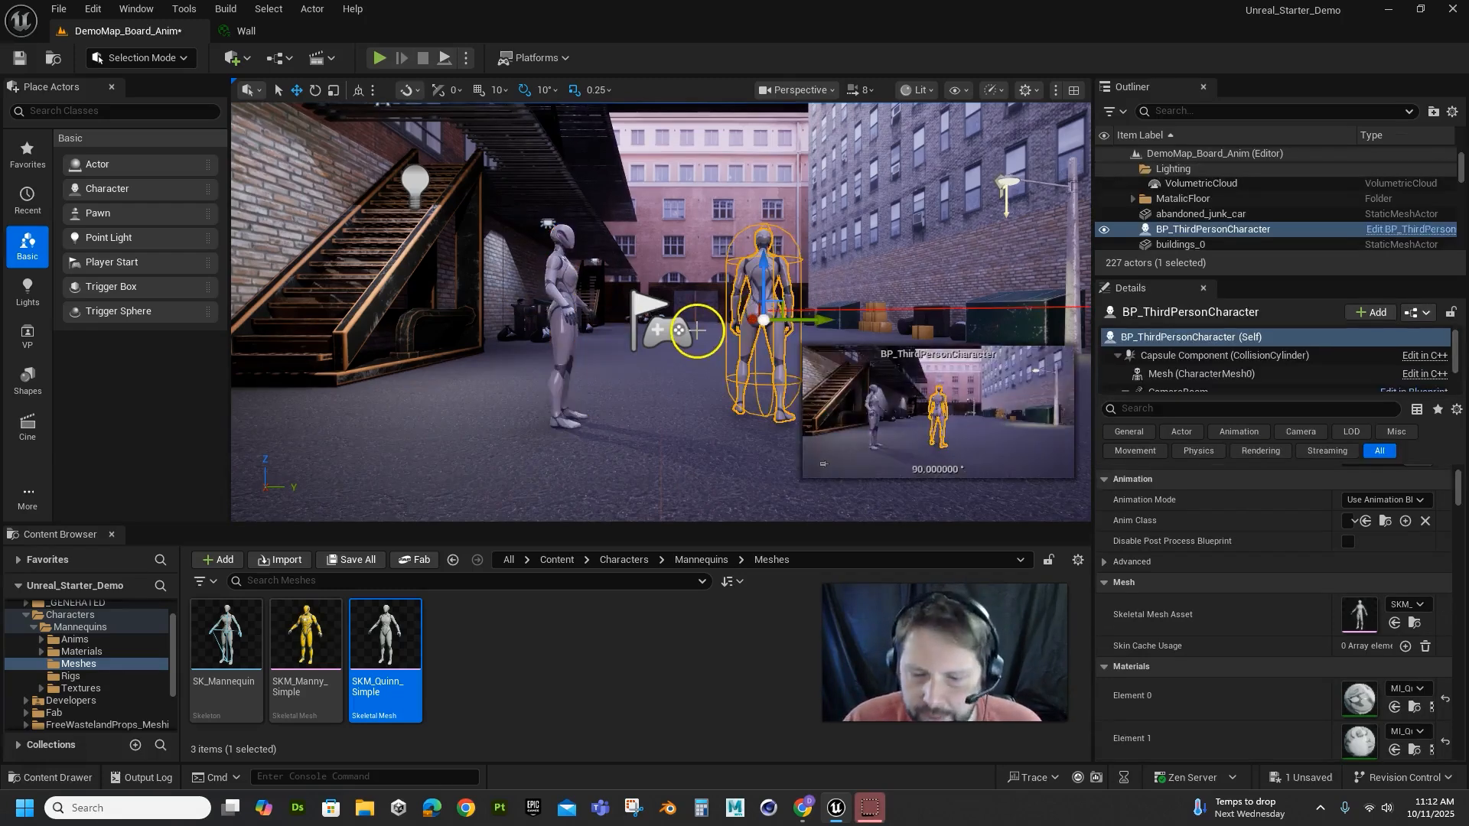
pyautogui.press('Delete')
pyautogui.click(569, 279)
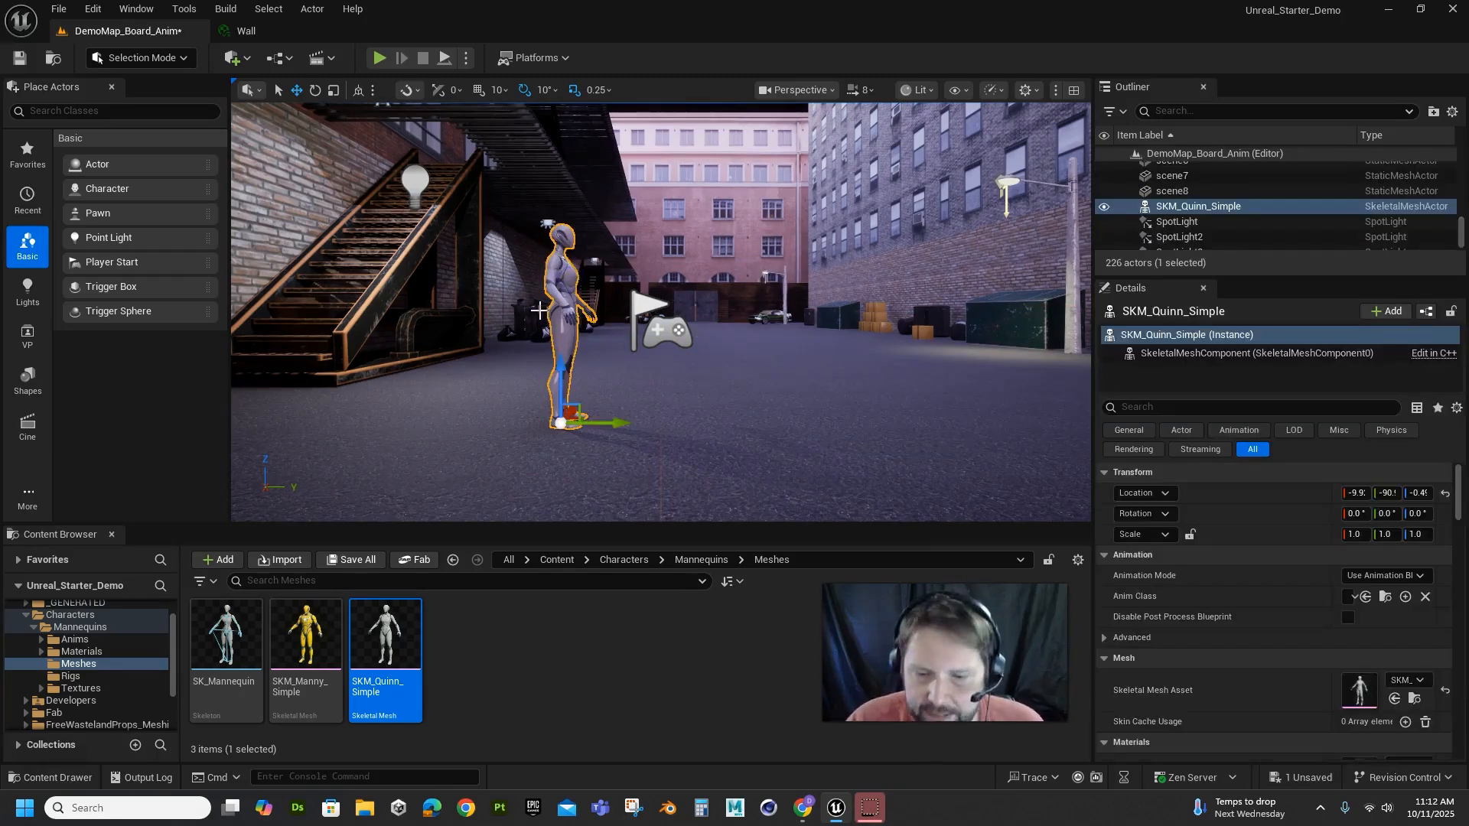
pyautogui.press('Delete')
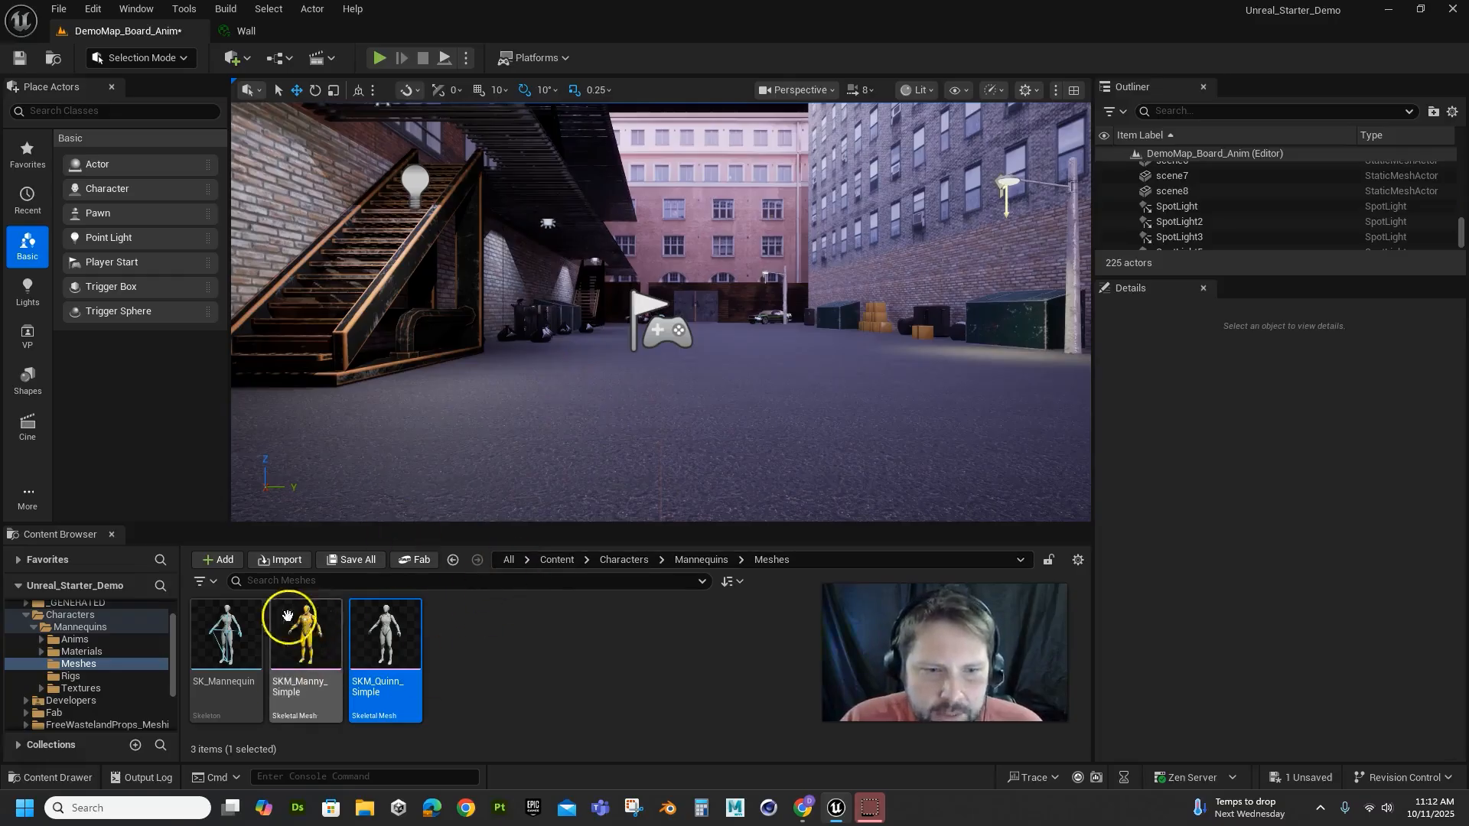
# Place SK_Mannequin and SKM_Manny_Simple from the Mannequins/Meshes folder a short distance apart on the alley floor
pyautogui.moveTo(226, 635); pyautogui.dragTo(586, 421)
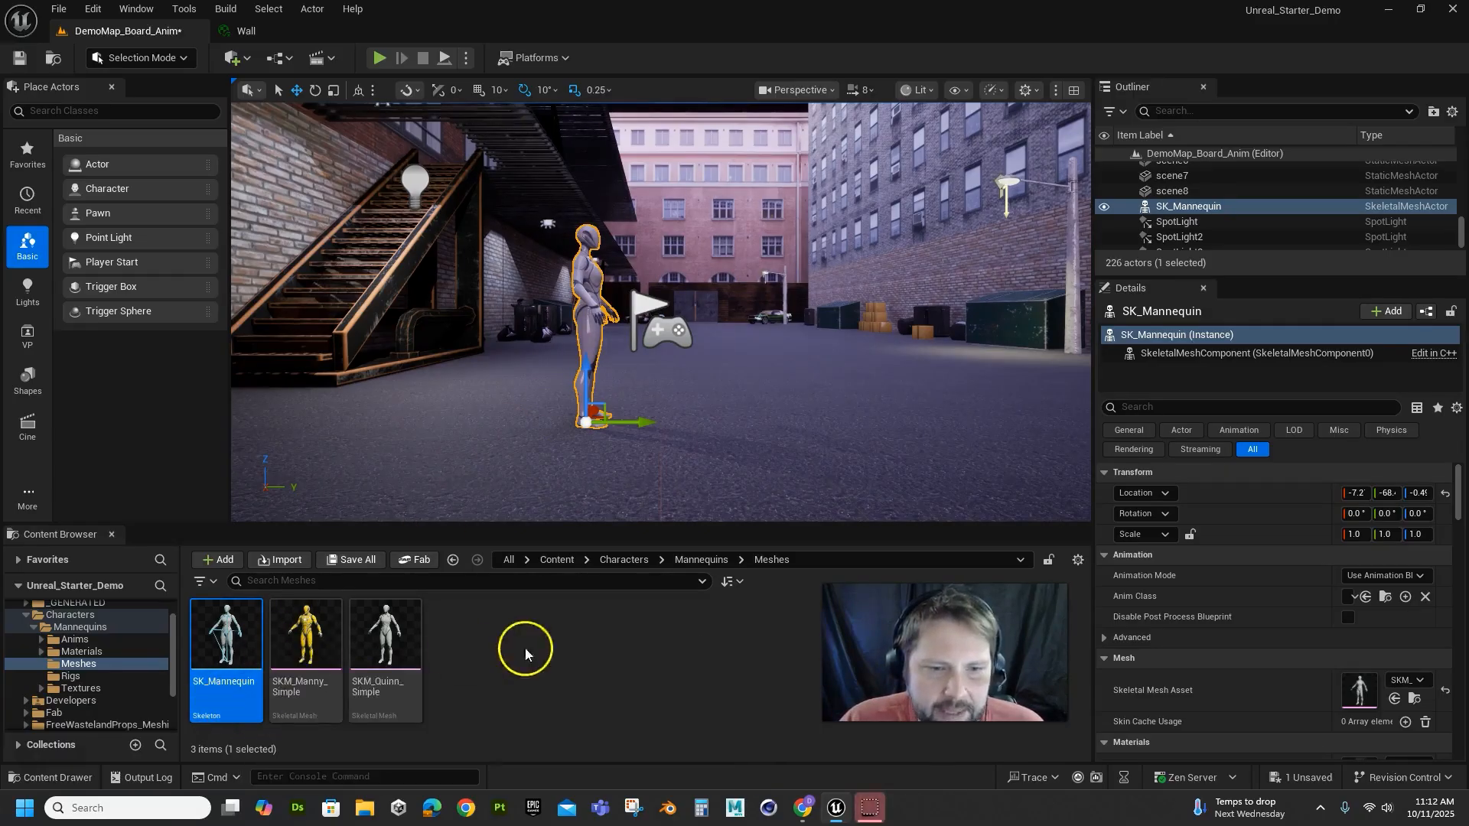
pyautogui.moveTo(306, 643); pyautogui.dragTo(744, 410)
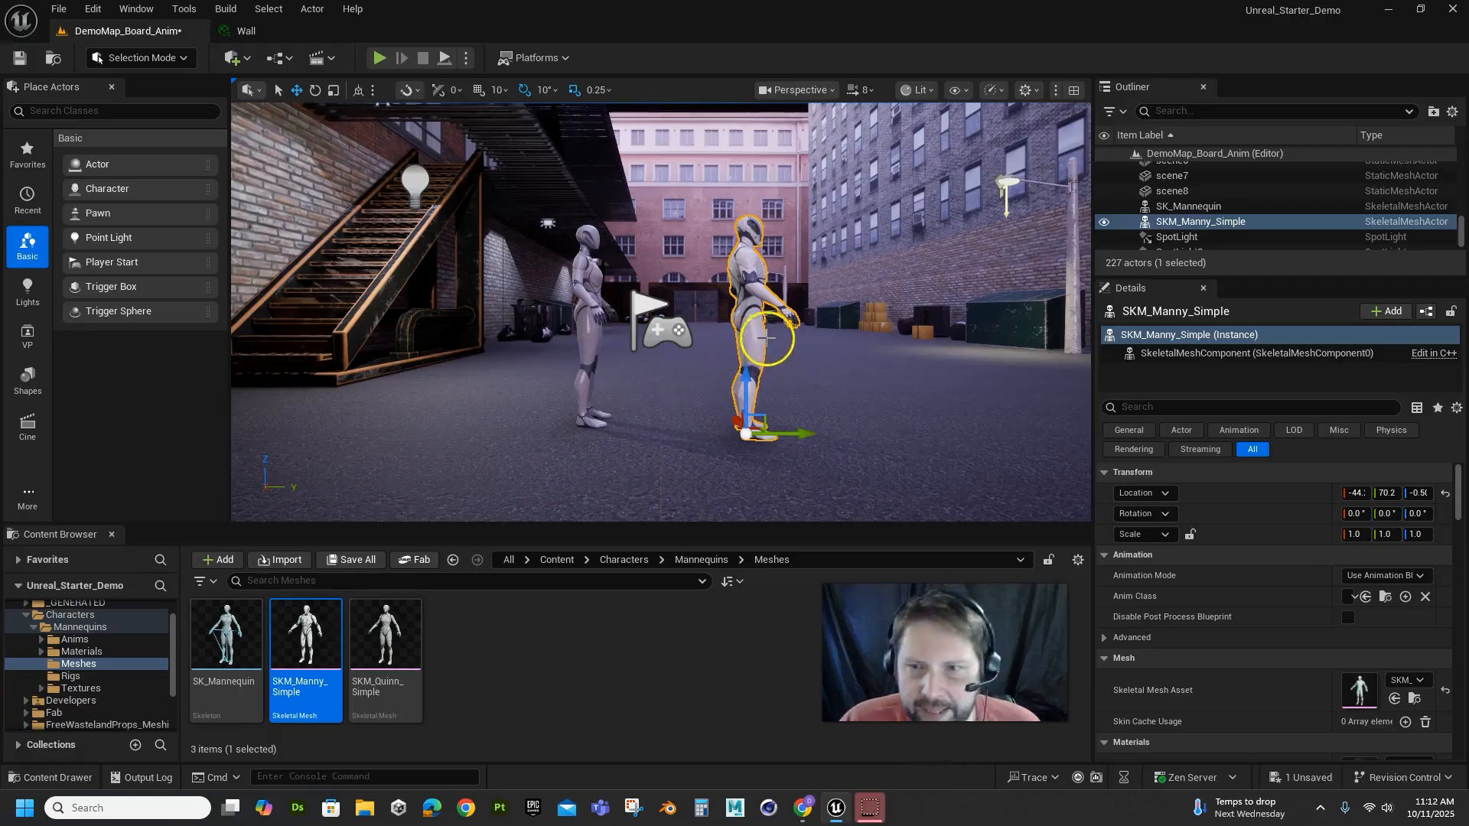
pyautogui.moveTo(786, 328)
pyautogui.mouseDown()
pyautogui.moveTo(755, 341)
pyautogui.moveTo(782, 337)
pyautogui.mouseUp()
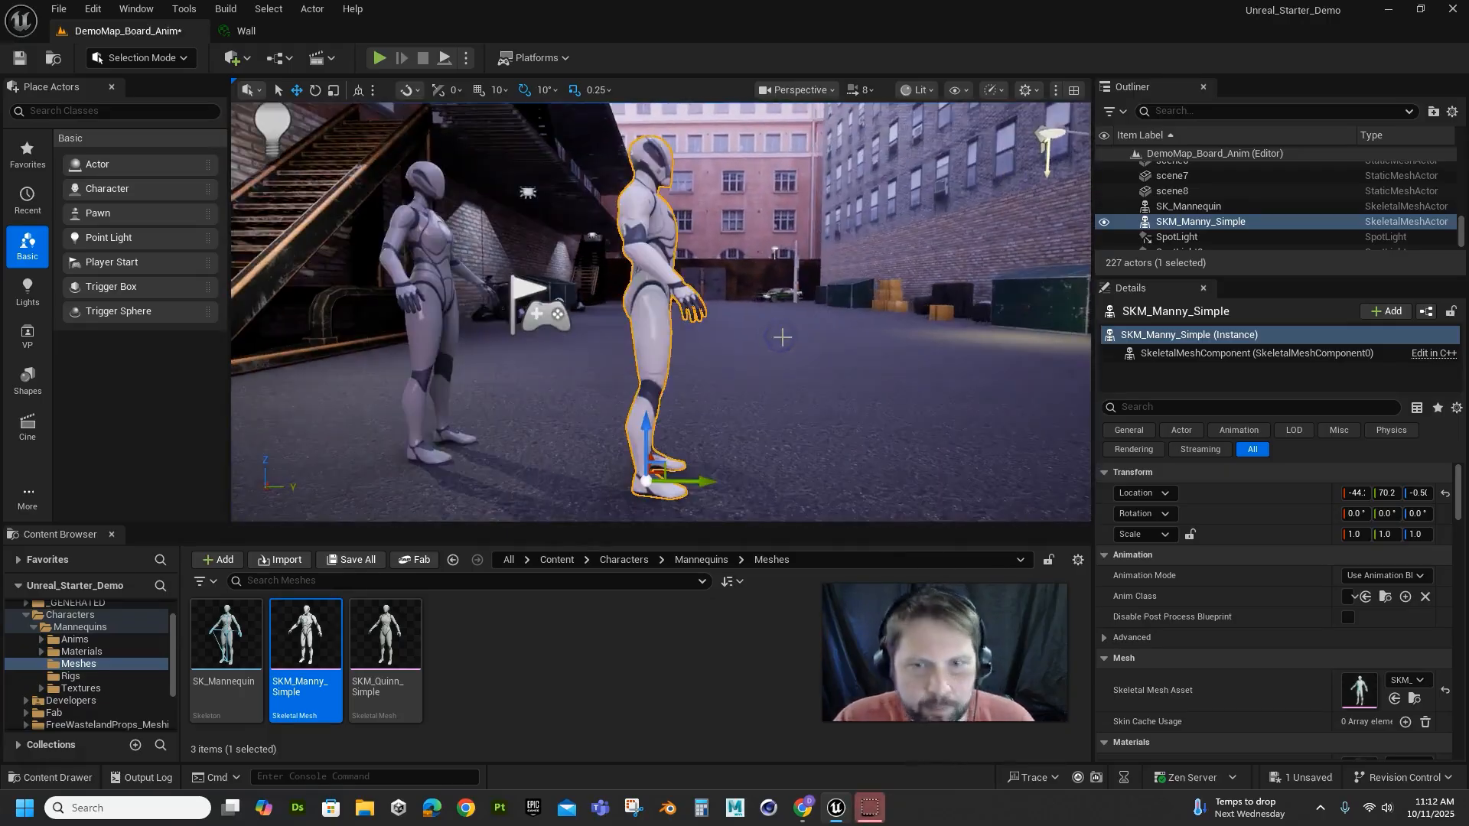
pyautogui.moveTo(663, 351)
pyautogui.keyDown('alt'); pyautogui.mouseDown()
pyautogui.moveTo(610, 370)
pyautogui.moveTo(649, 355)
pyautogui.mouseUp(); pyautogui.keyUp('alt')
# Turn the mannequins to face each other, rotating SK_Mannequin 10° and SKM_Manny_Simple about 190° around the vertical axis
pyautogui.click(475, 290)
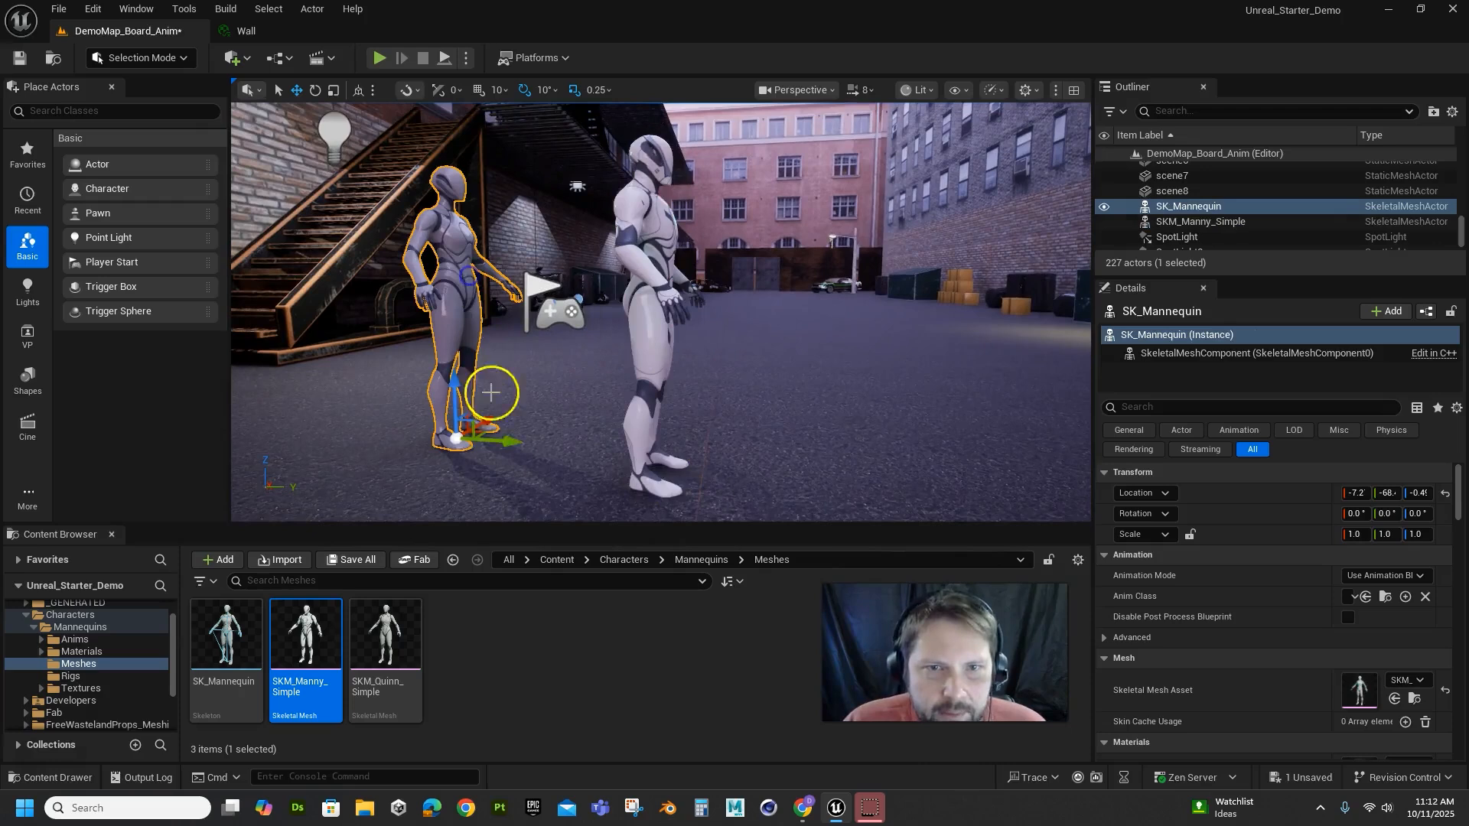
pyautogui.press('r')
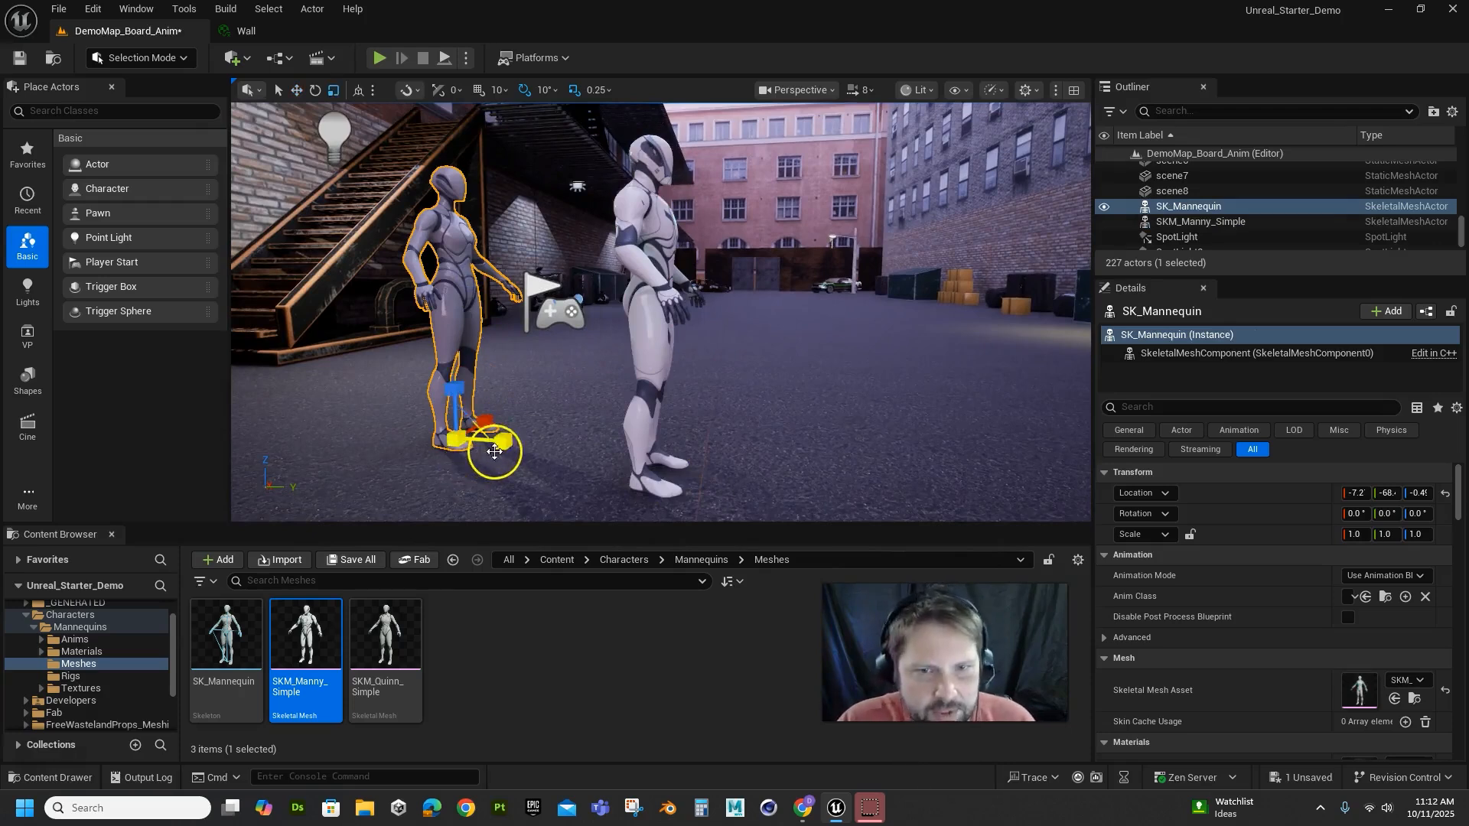
pyautogui.press('e')
pyautogui.moveTo(479, 469); pyautogui.dragTo(448, 473)
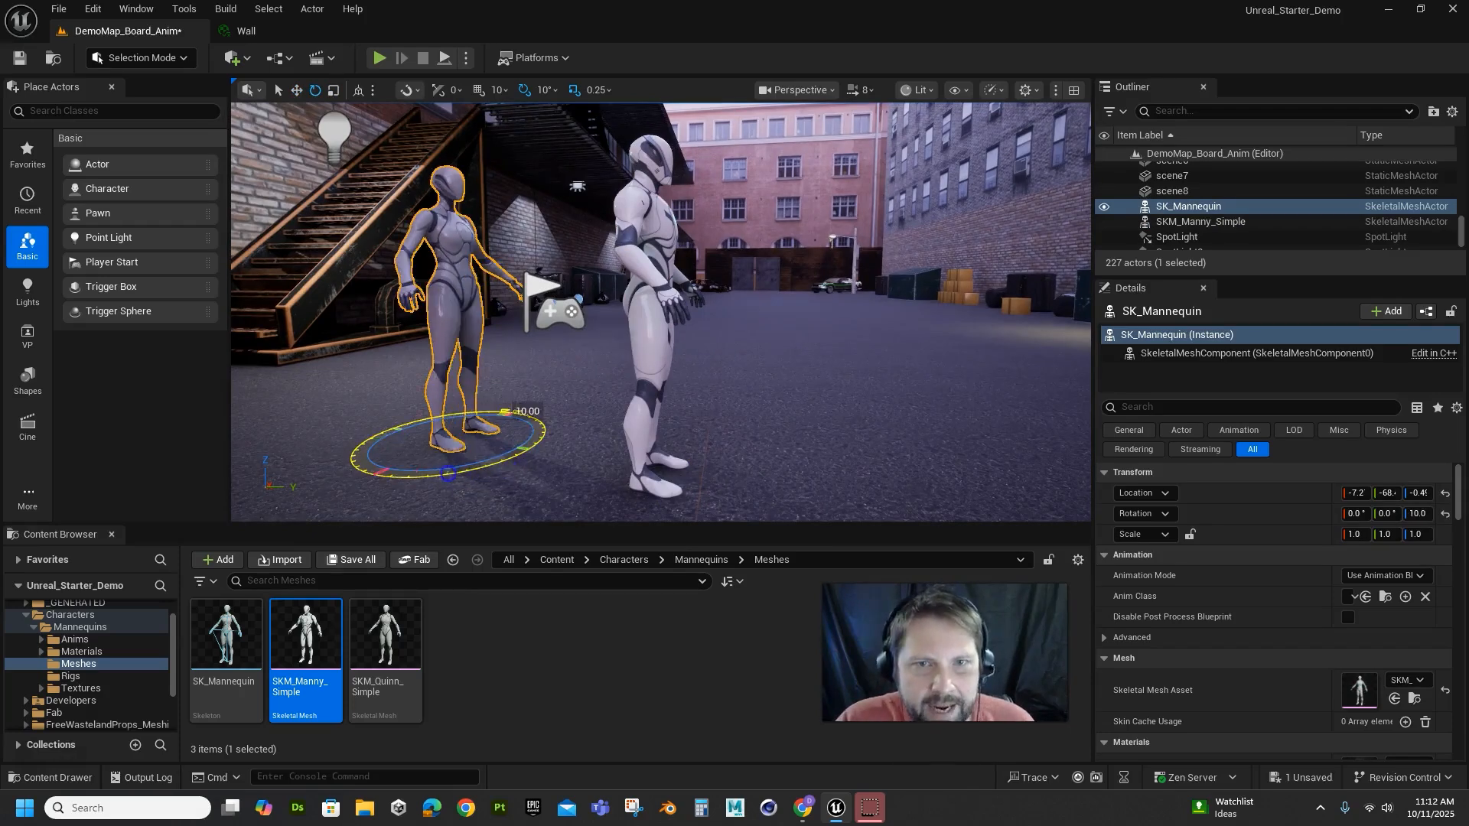
pyautogui.click(658, 252)
pyautogui.moveTo(707, 499); pyautogui.dragTo(230, 525)
# Set the viewport camera speed to 1 and frame an over-the-shoulder view from behind SKM_Manny_Simple
pyautogui.moveTo(674, 426); pyautogui.dragTo(338, 334, button='right')
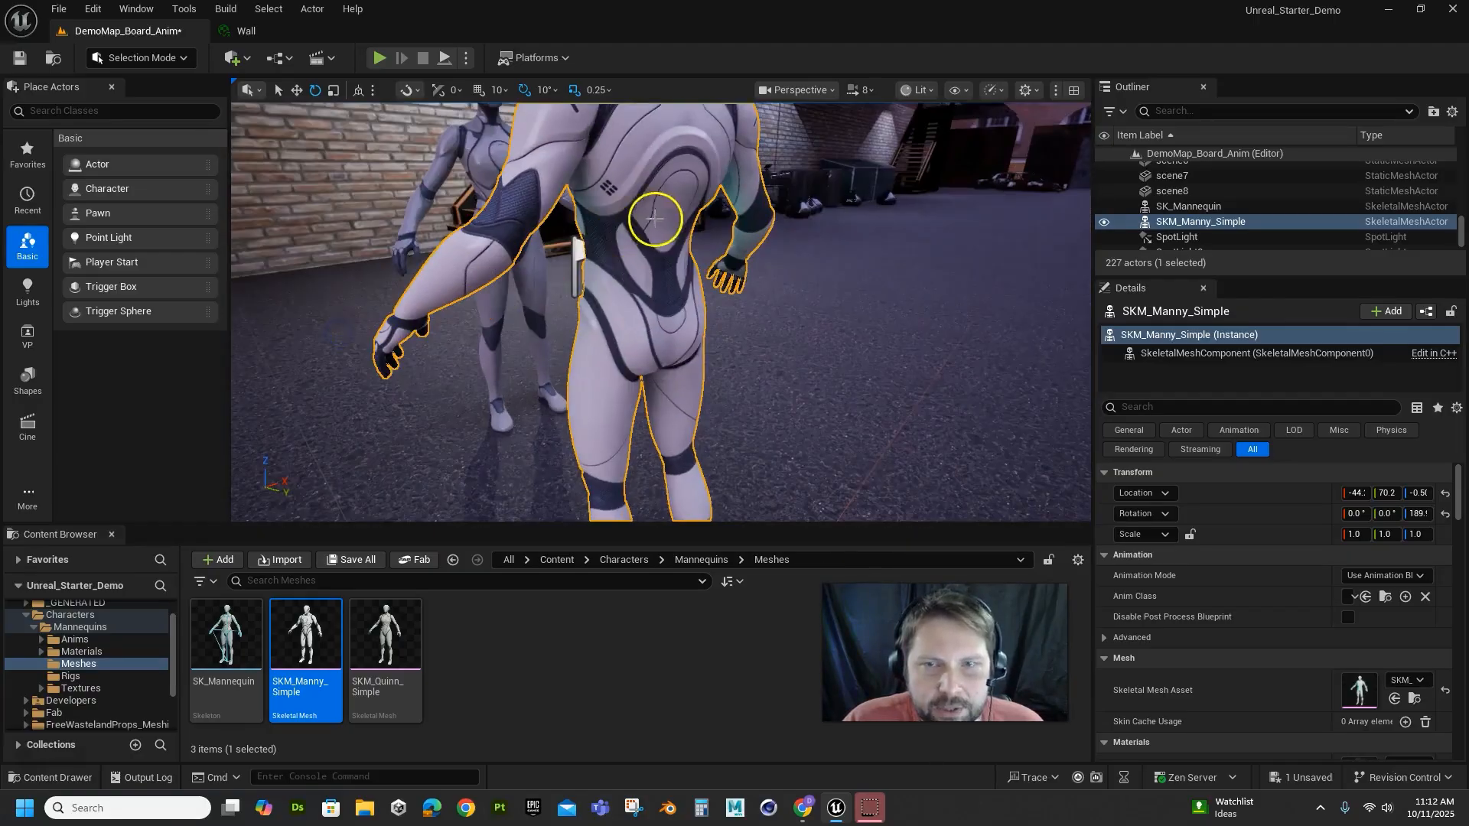
pyautogui.moveTo(655, 219); pyautogui.dragTo(833, 135, button='right')
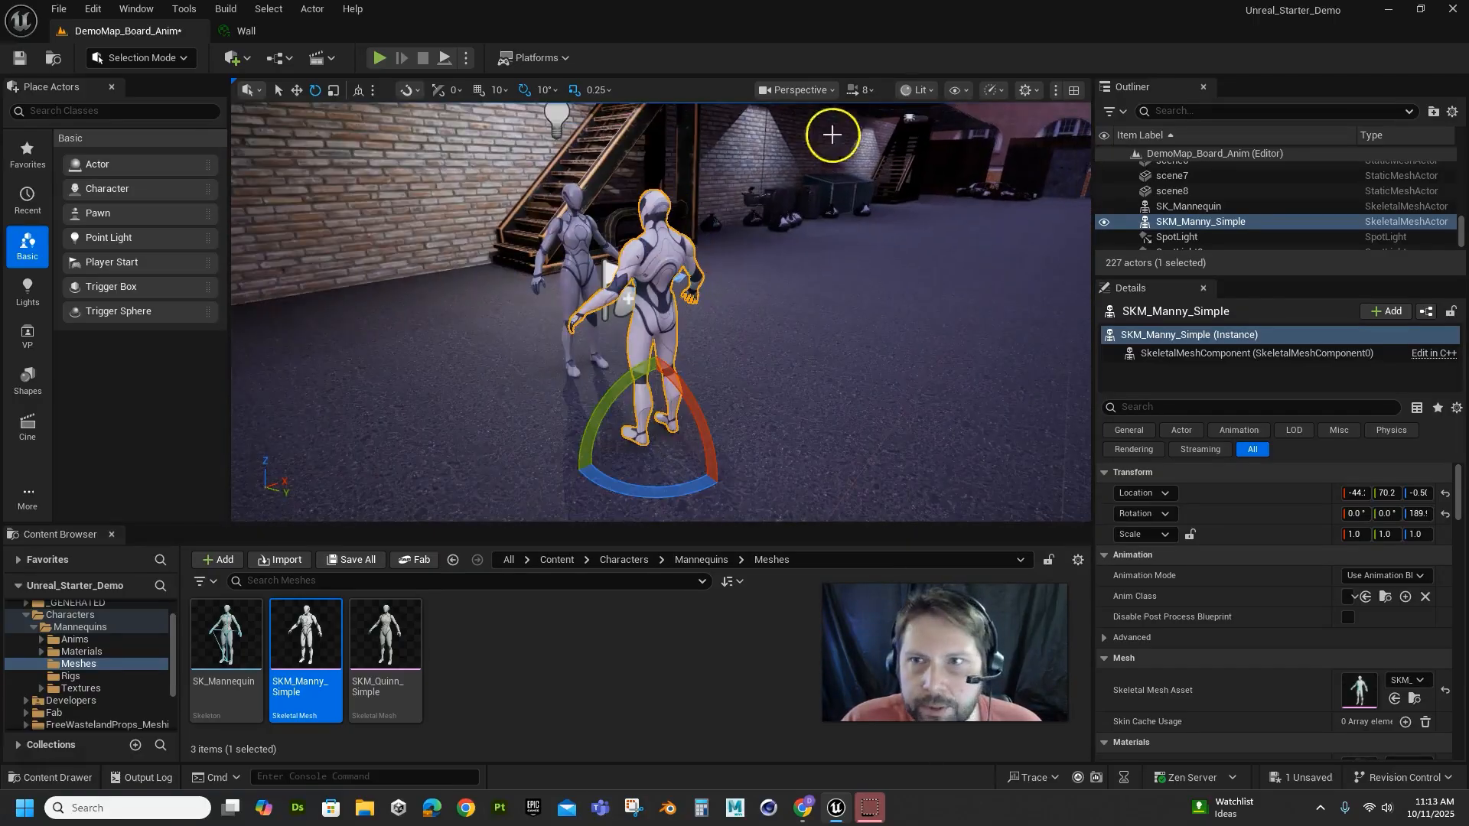
pyautogui.click(873, 95)
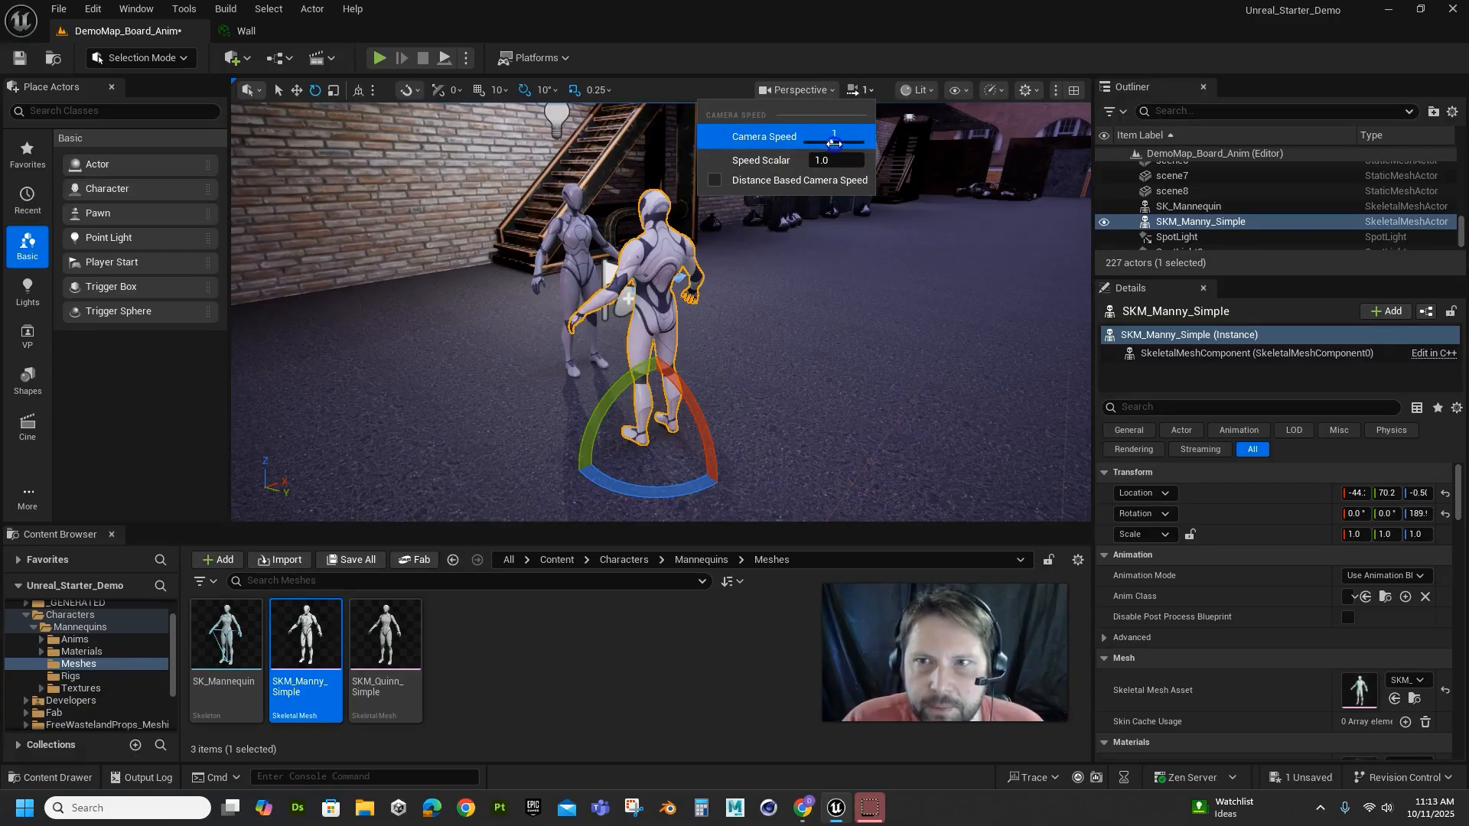
pyautogui.click(644, 252)
pyautogui.moveTo(668, 357); pyautogui.dragTo(680, 283, button='right')
pyautogui.scroll(3, 636, 338)
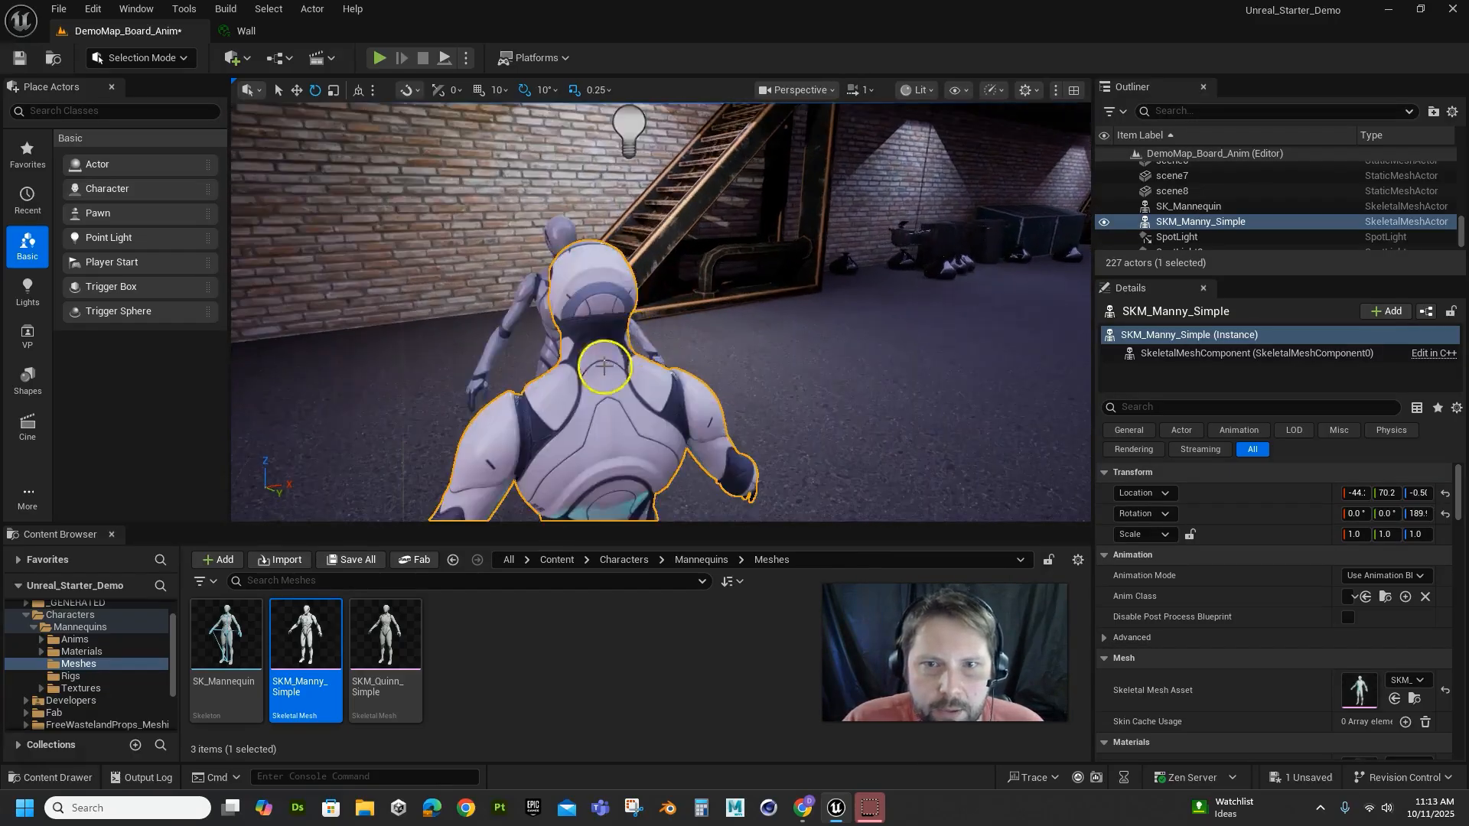
pyautogui.moveTo(604, 367); pyautogui.dragTo(582, 310, button='middle')
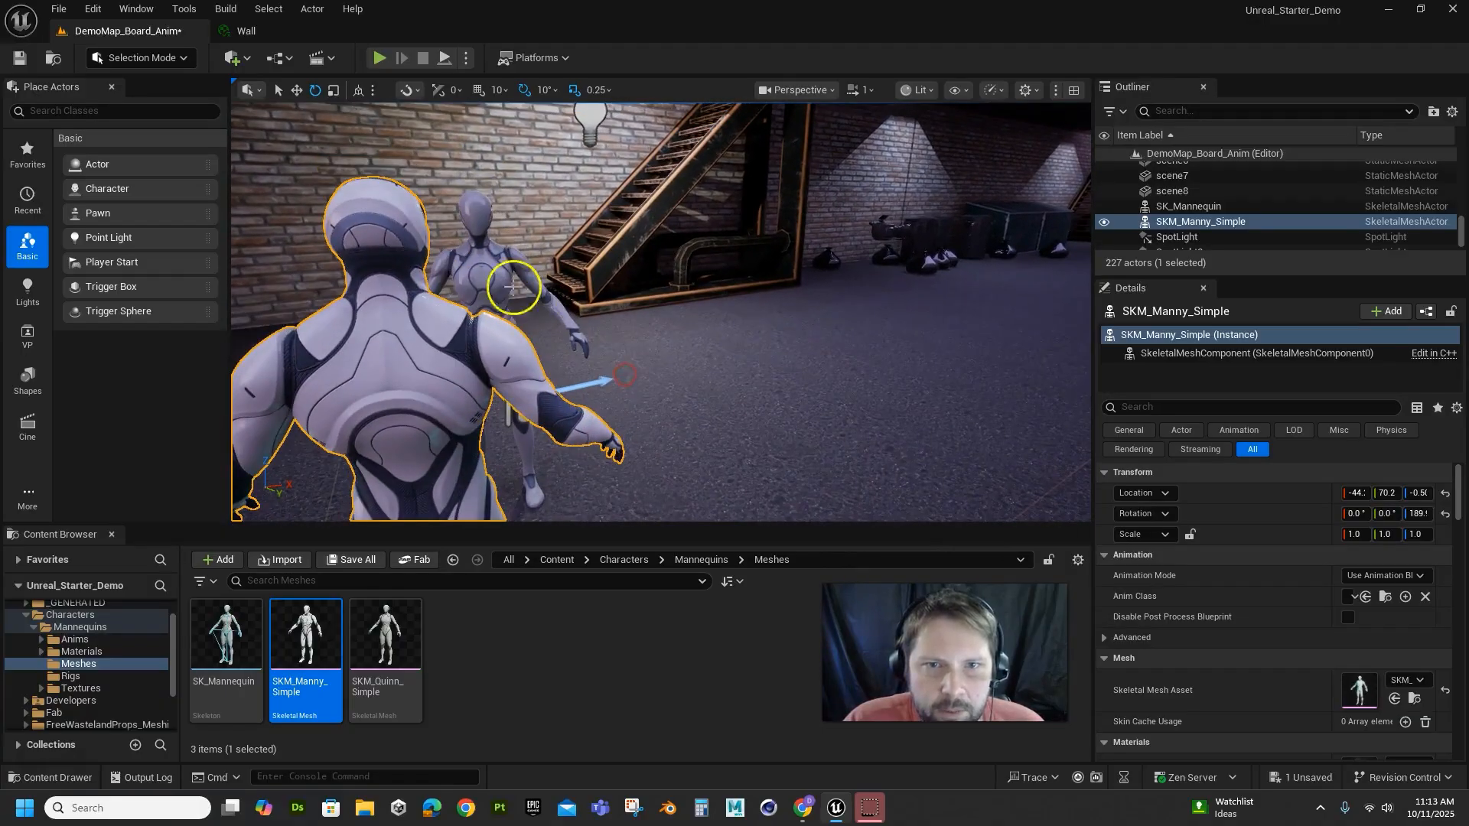
# Move SK_Mannequin sideways to an X location of about 17.4 so it stands clear of SKM_Manny_Simple's shoulder
pyautogui.click(504, 281)
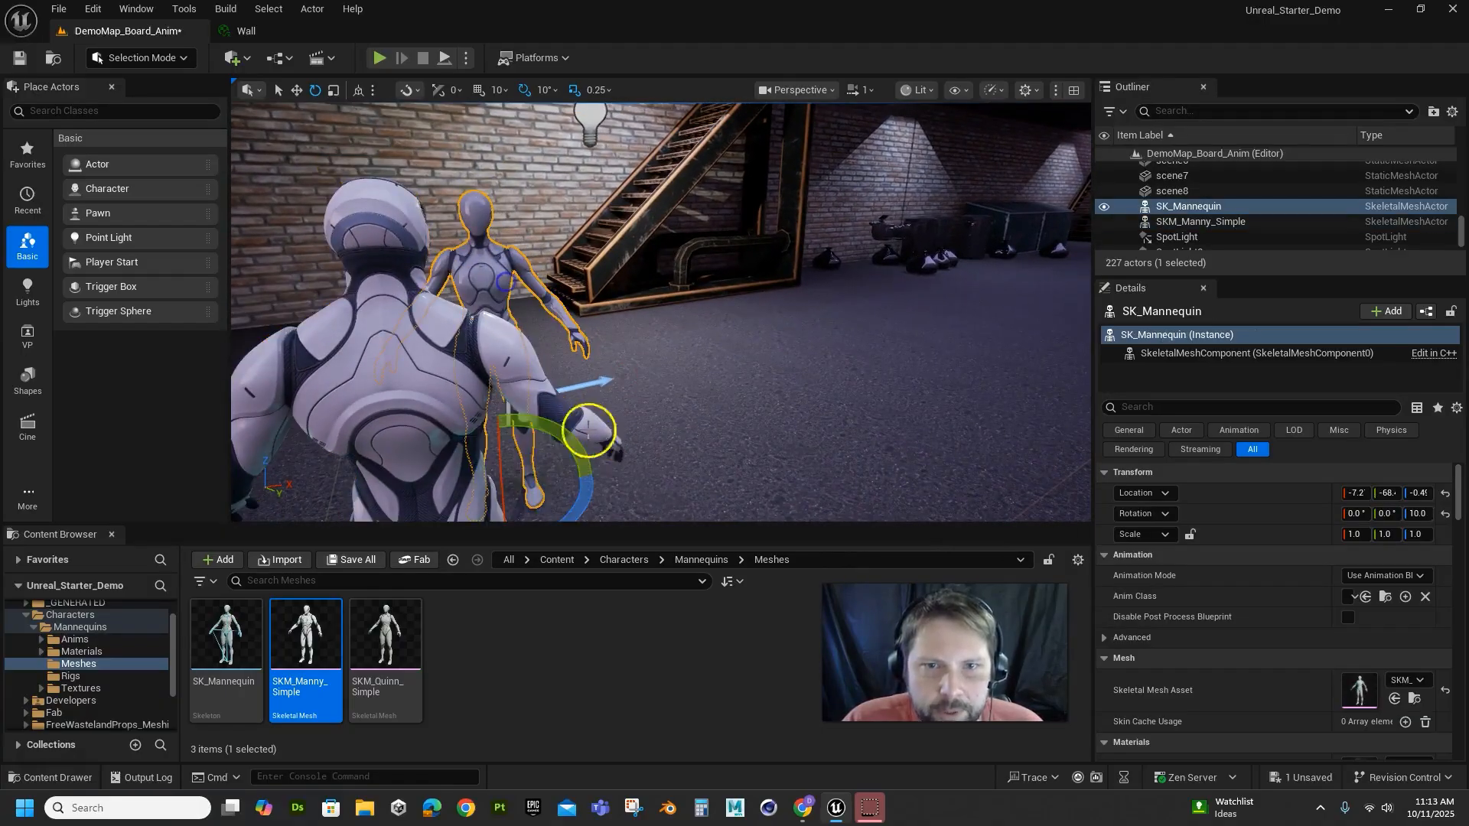
pyautogui.press('w')
pyautogui.moveTo(563, 485); pyautogui.dragTo(605, 483)
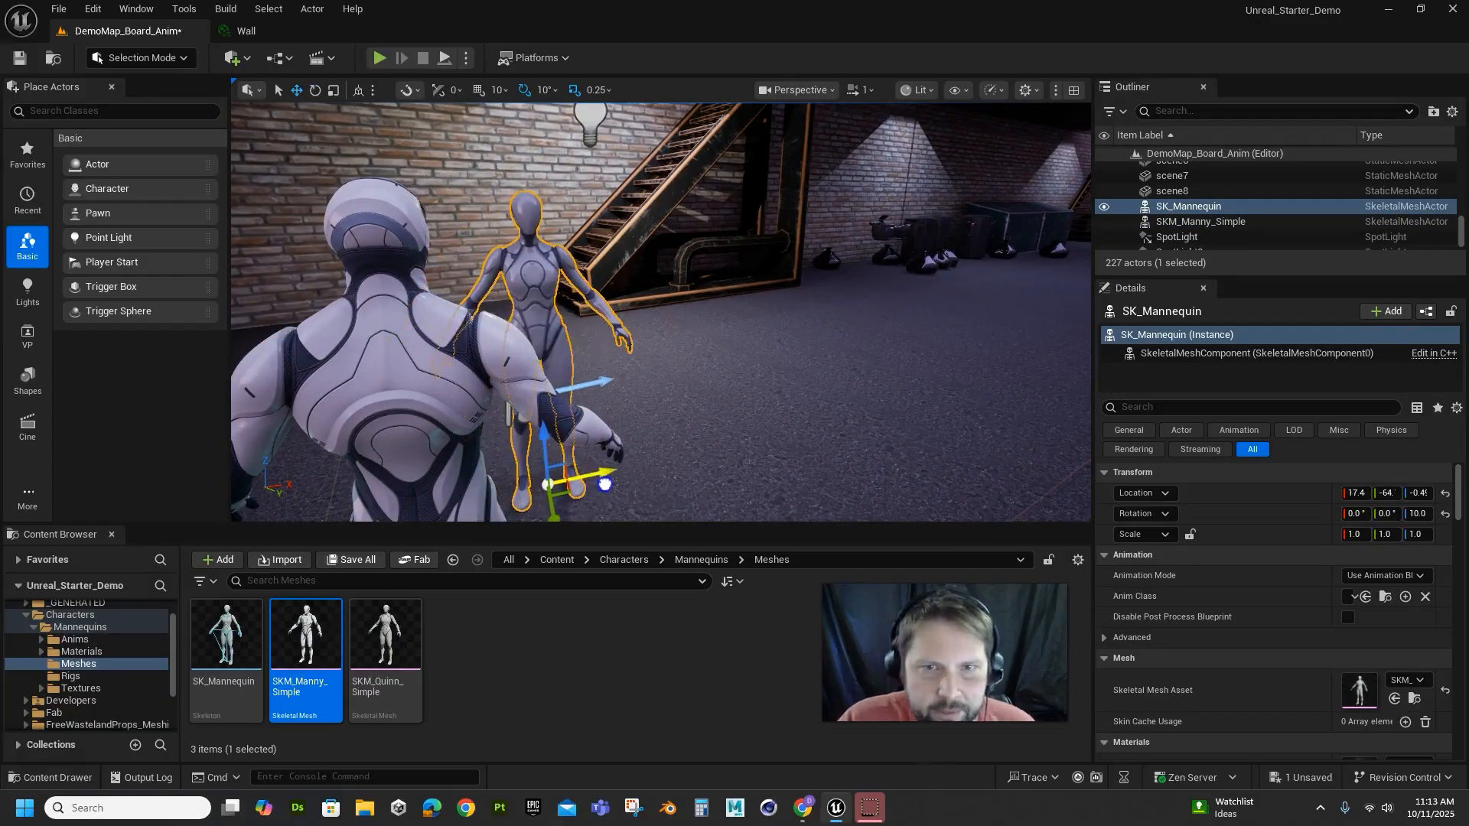
pyautogui.press('e')
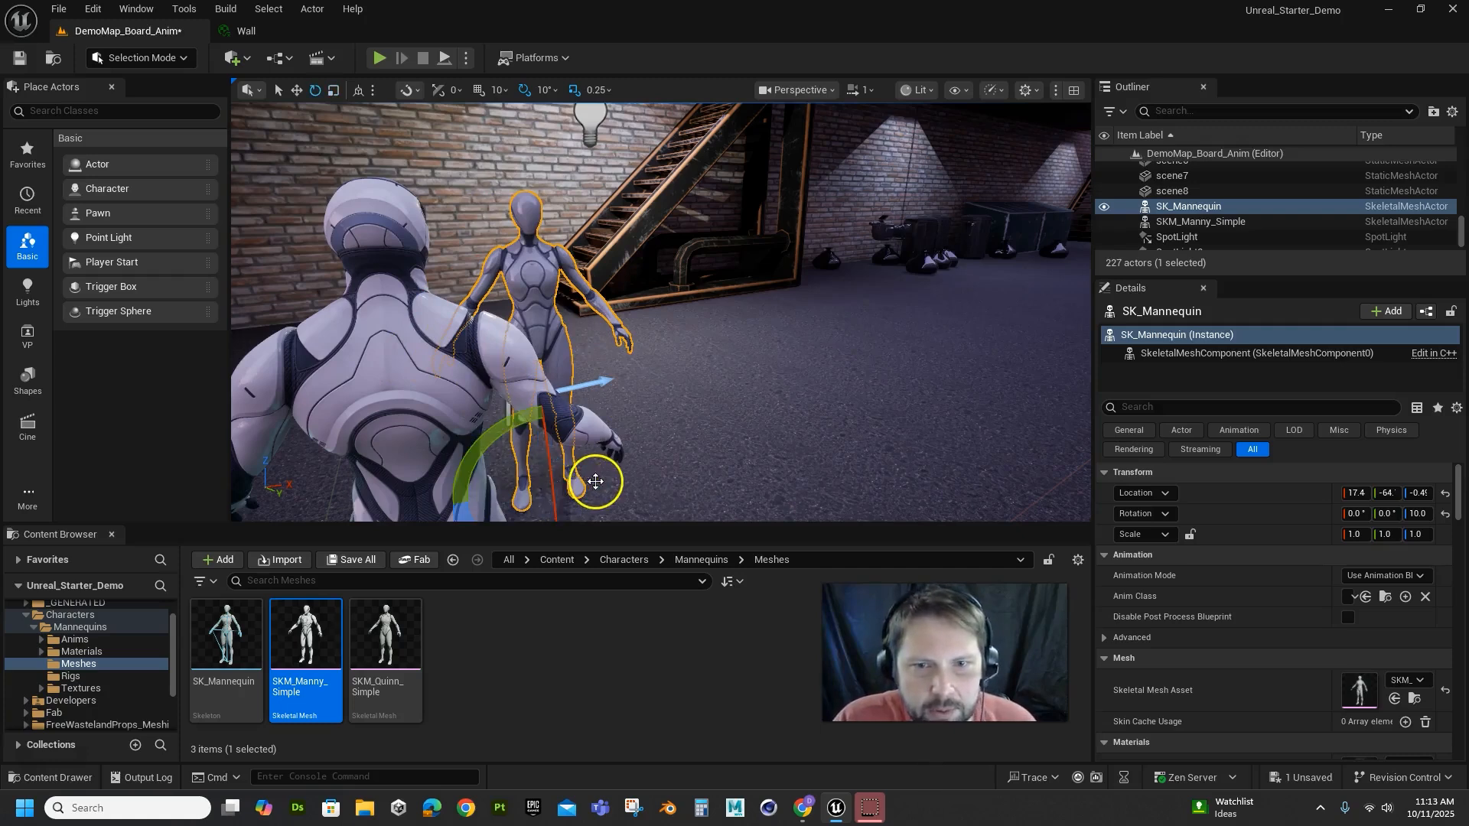
pyautogui.moveTo(557, 486); pyautogui.dragTo(480, 387)
# Rotate SKM_Manny_Simple a further 10° around its vertical axis
pyautogui.click(480, 387)
pyautogui.press('f')
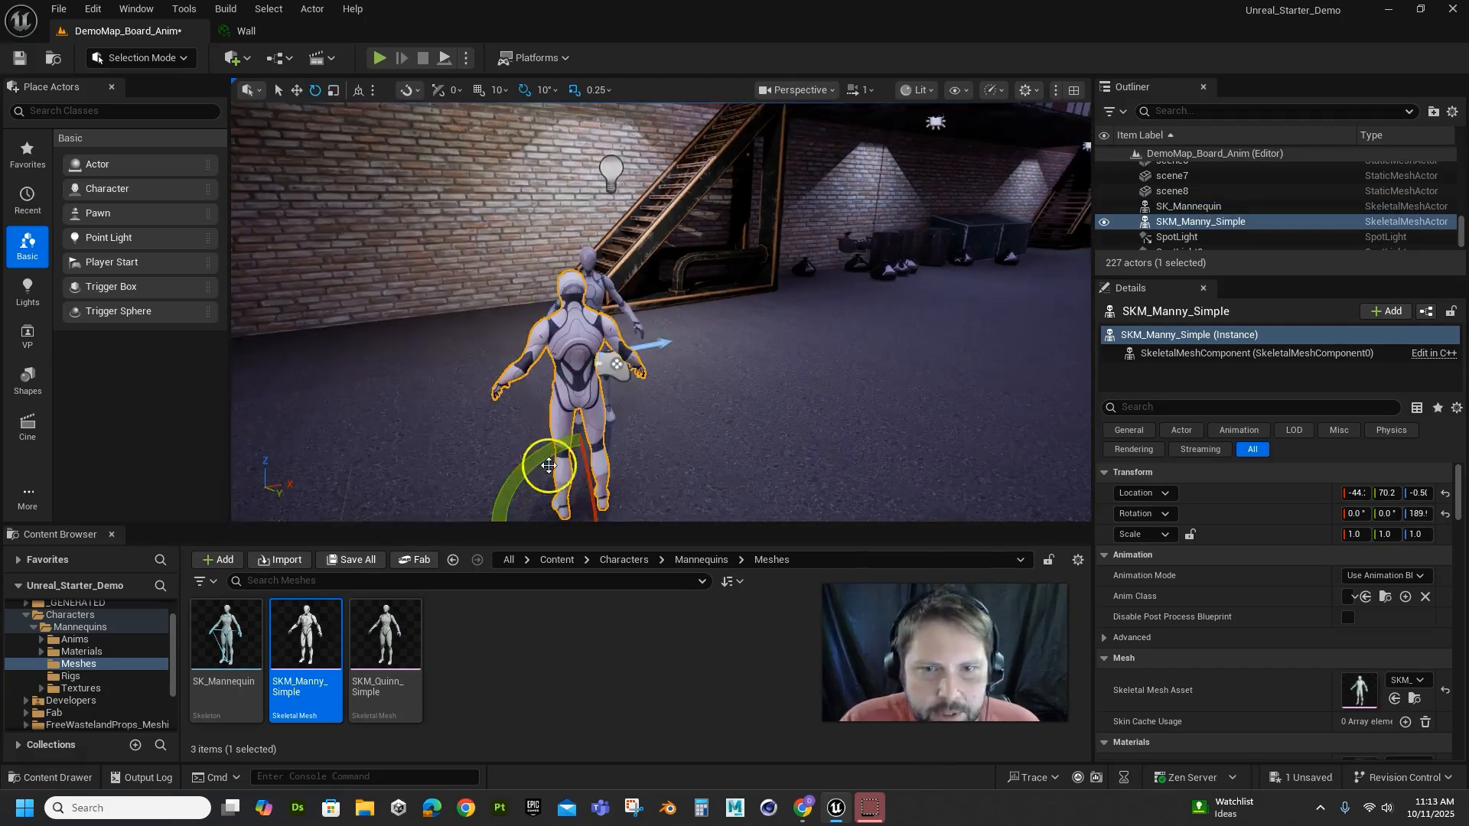
pyautogui.moveTo(584, 485); pyautogui.dragTo(654, 417)
pyautogui.scroll(8, 654, 417)
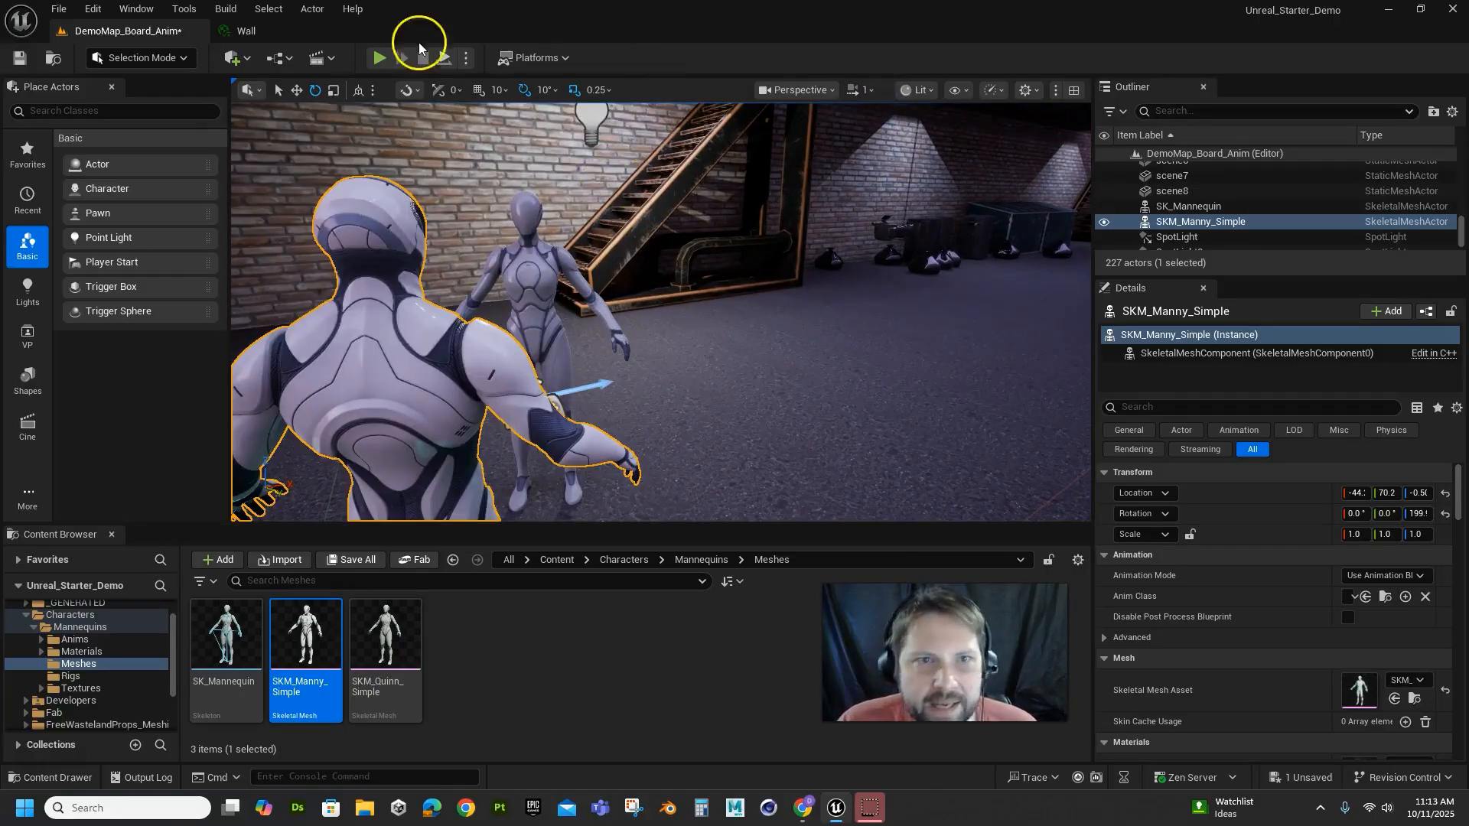
# Look through the viewport's view options for the High Resolution Screenshot command
pyautogui.click(815, 89)
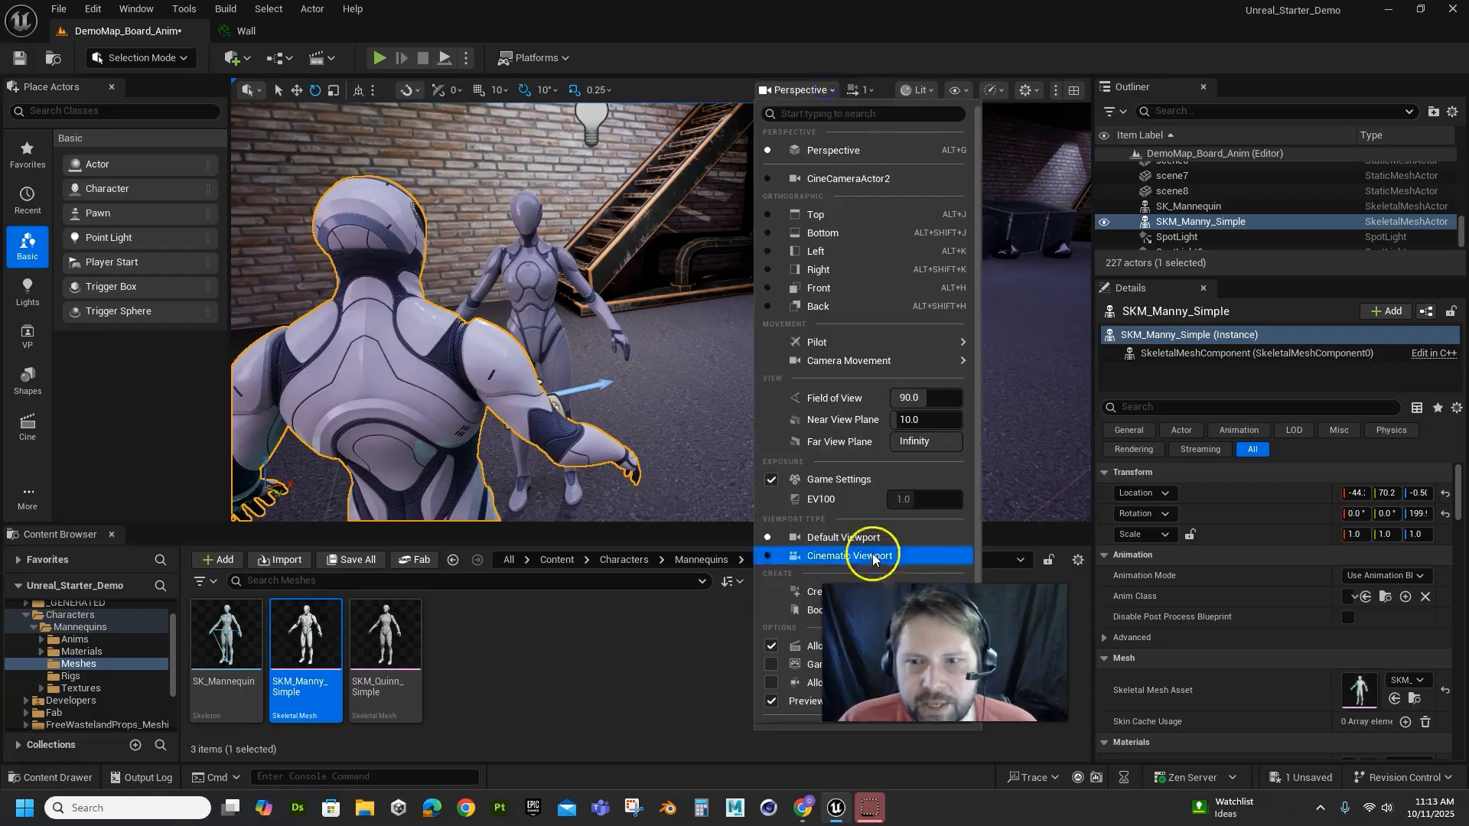
pyautogui.press('Escape')
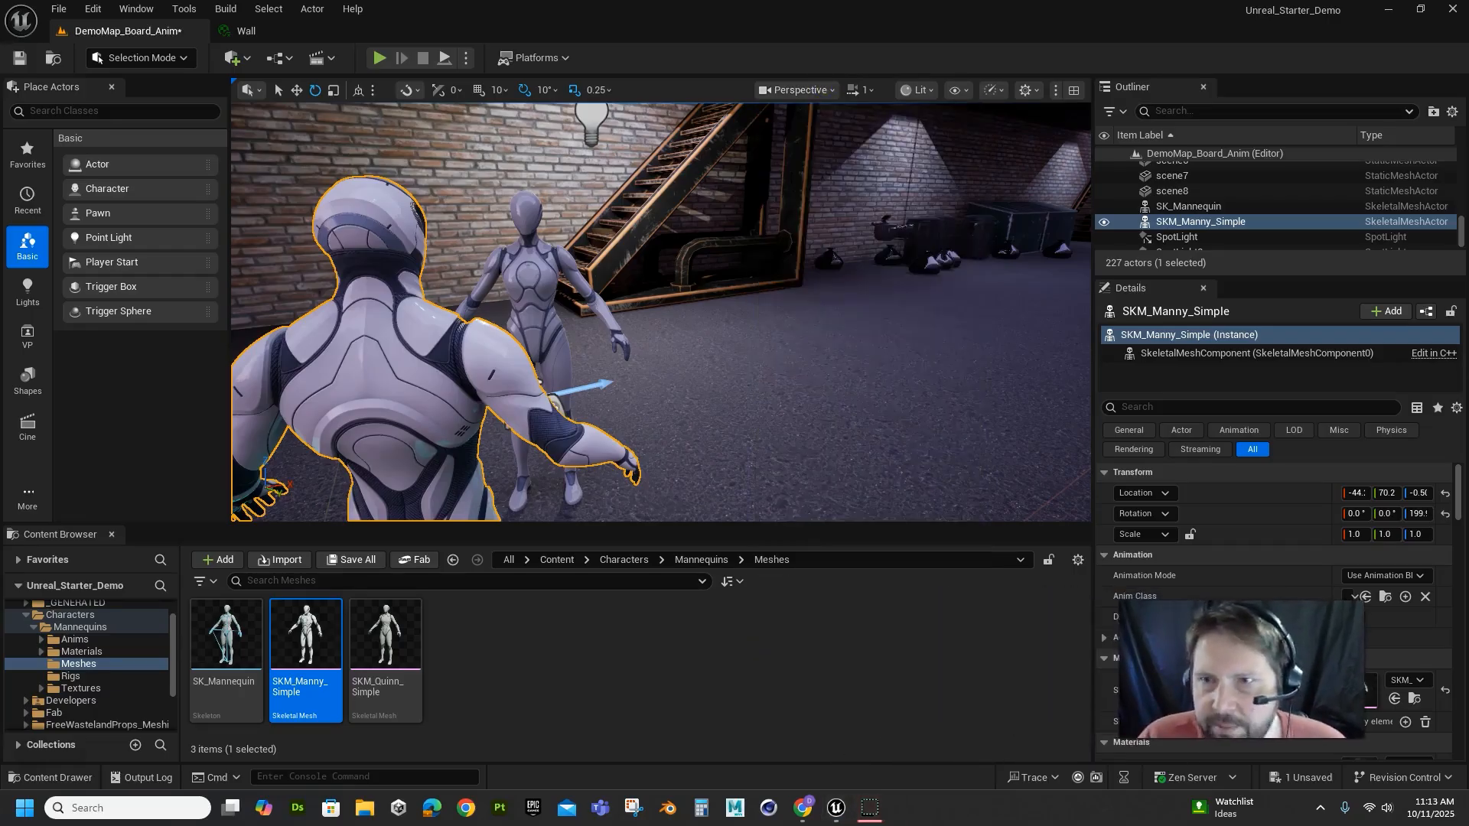
pyautogui.click(824, 90)
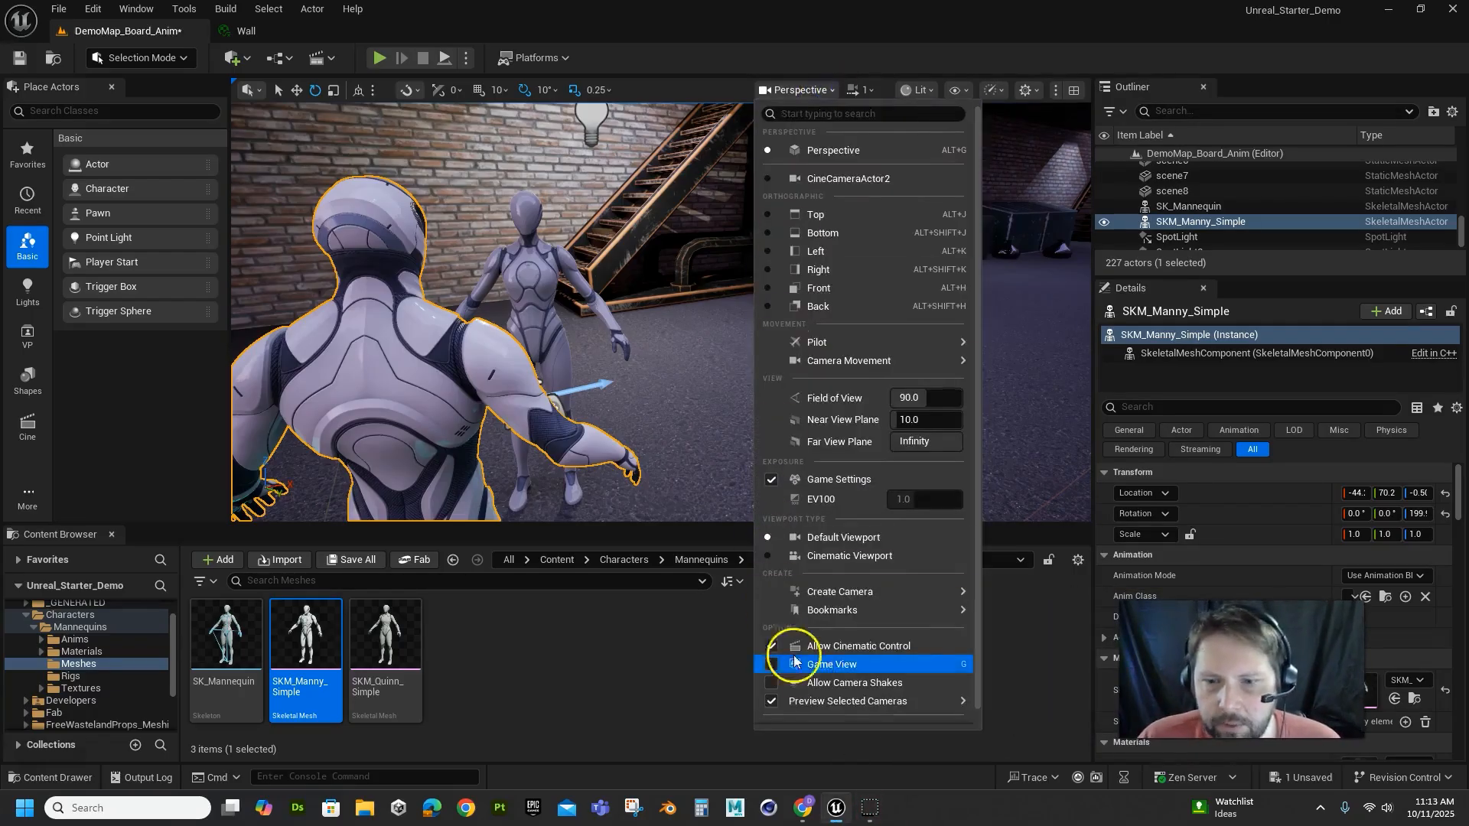
pyautogui.moveTo(825, 705)
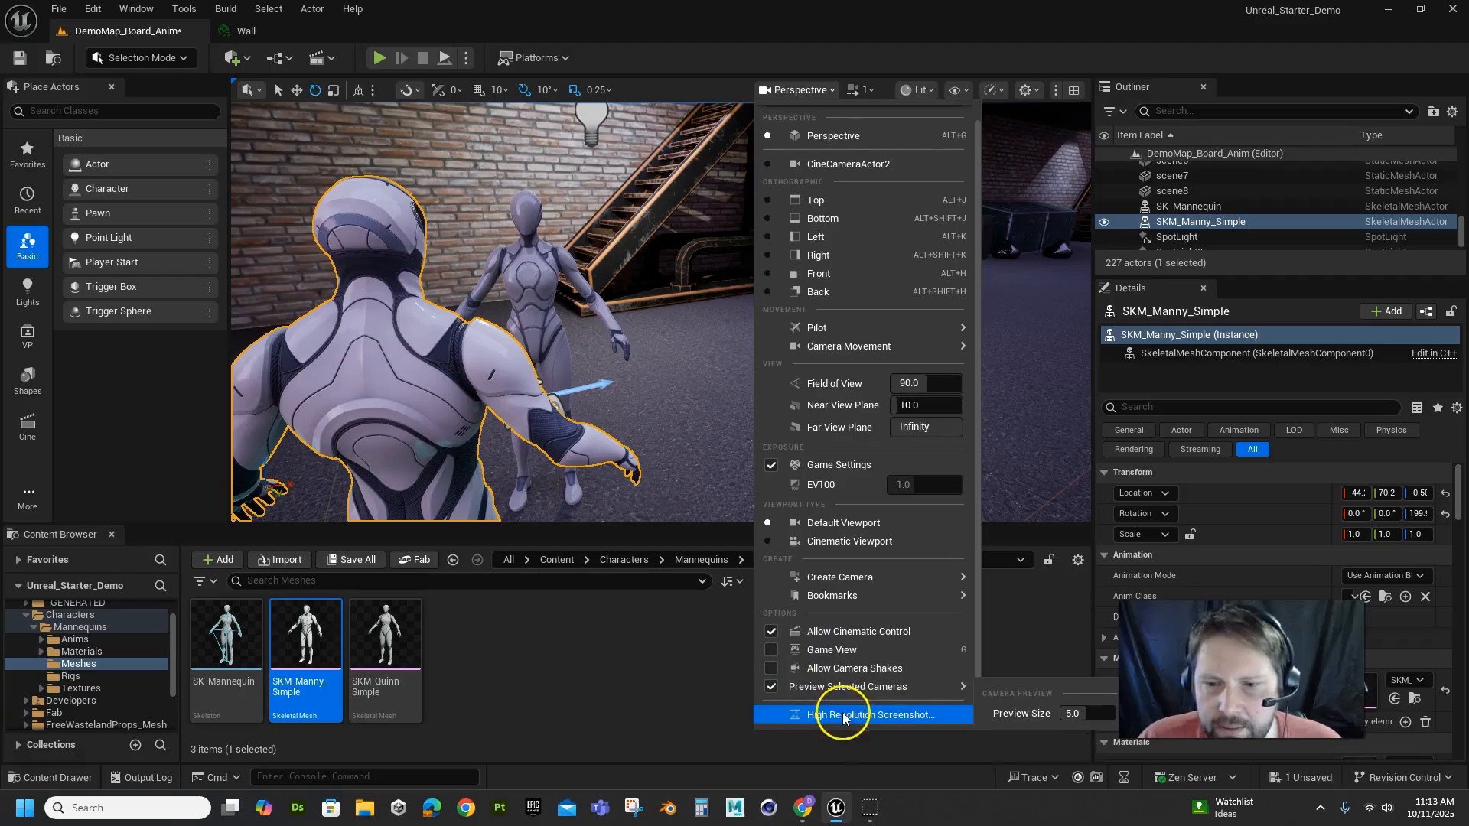
pyautogui.scroll(-1, 842, 713)
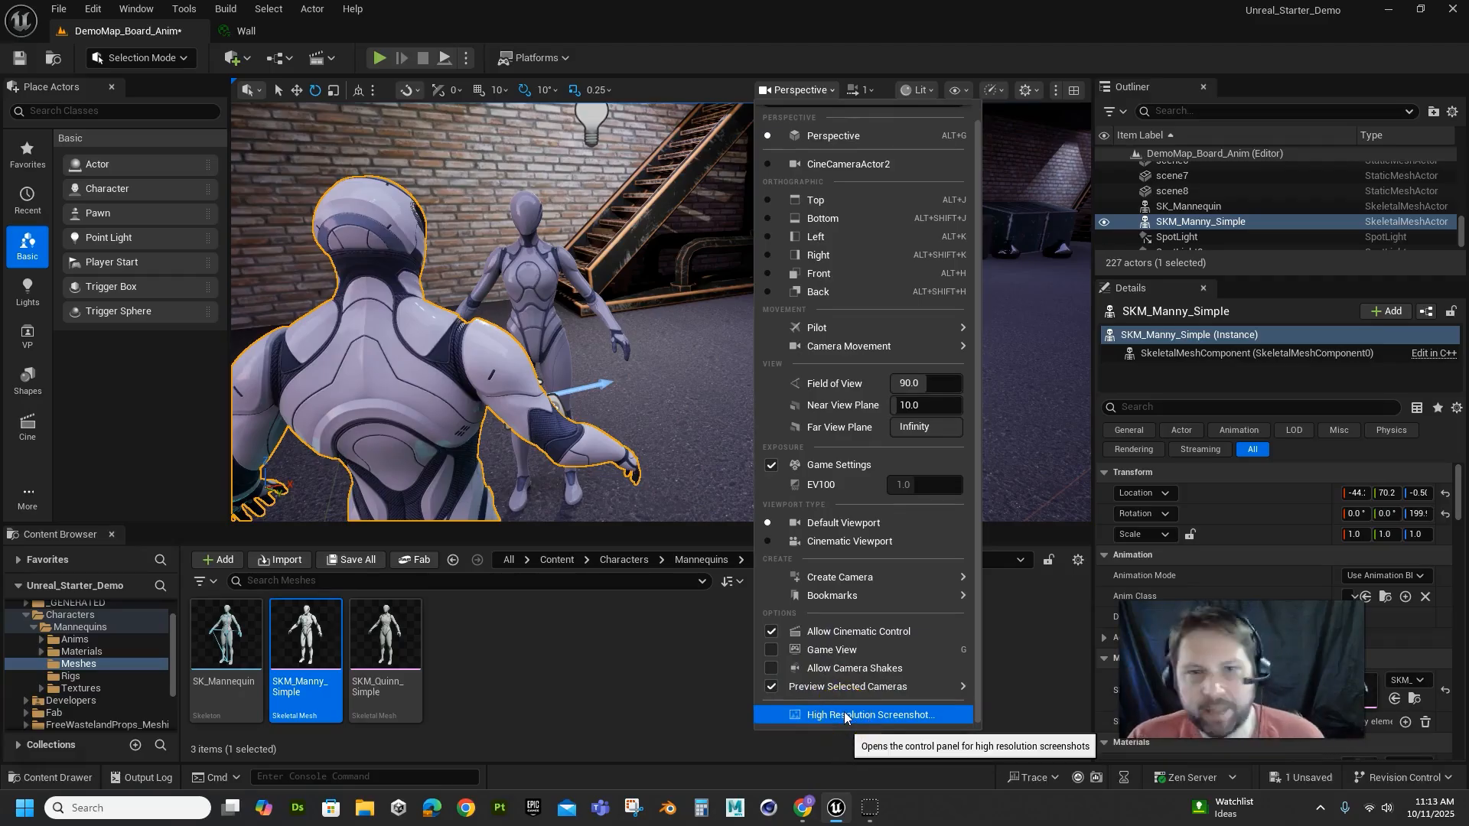
pyautogui.click(555, 644)
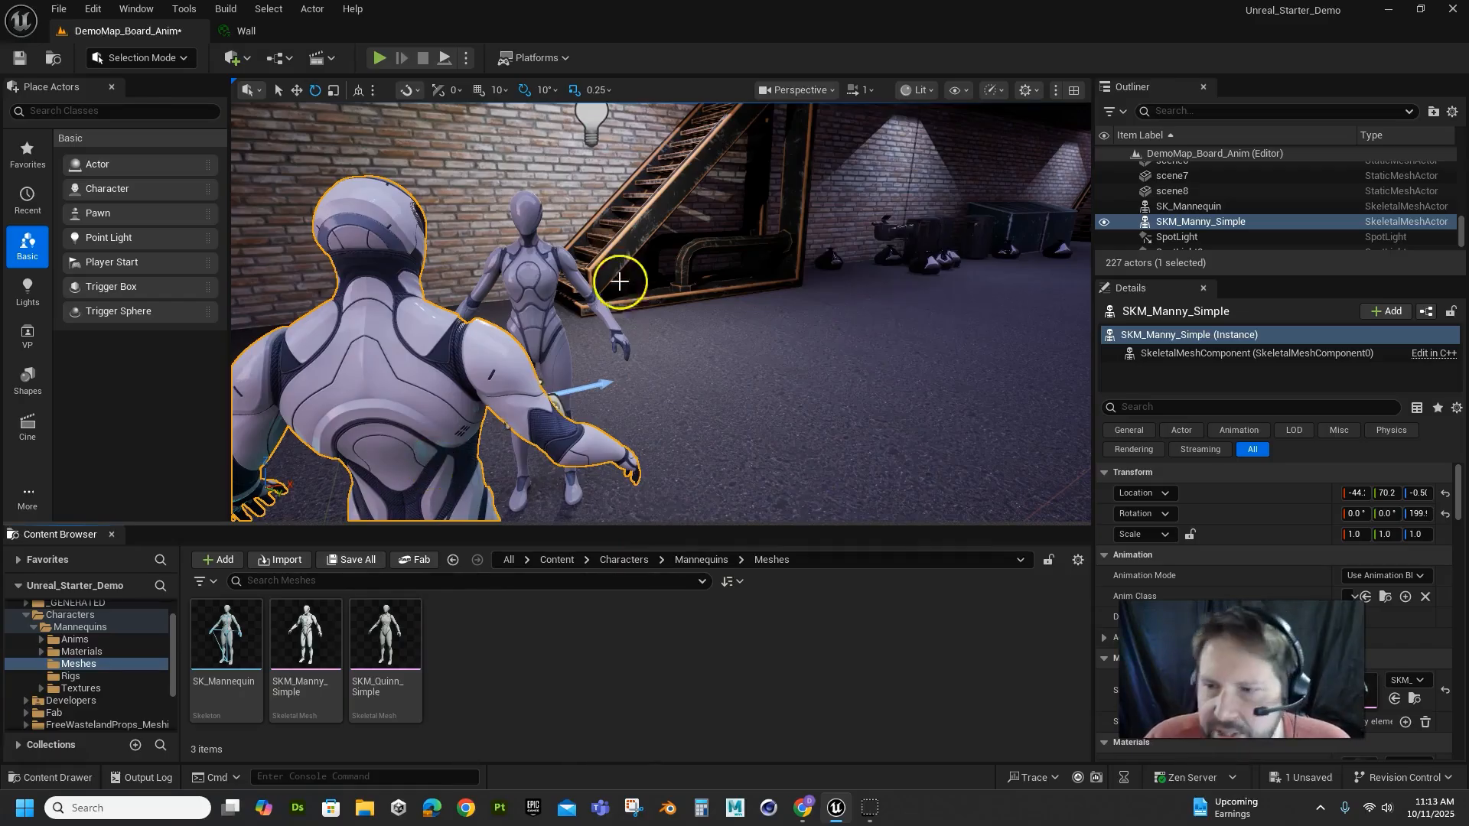
pyautogui.click(729, 630)
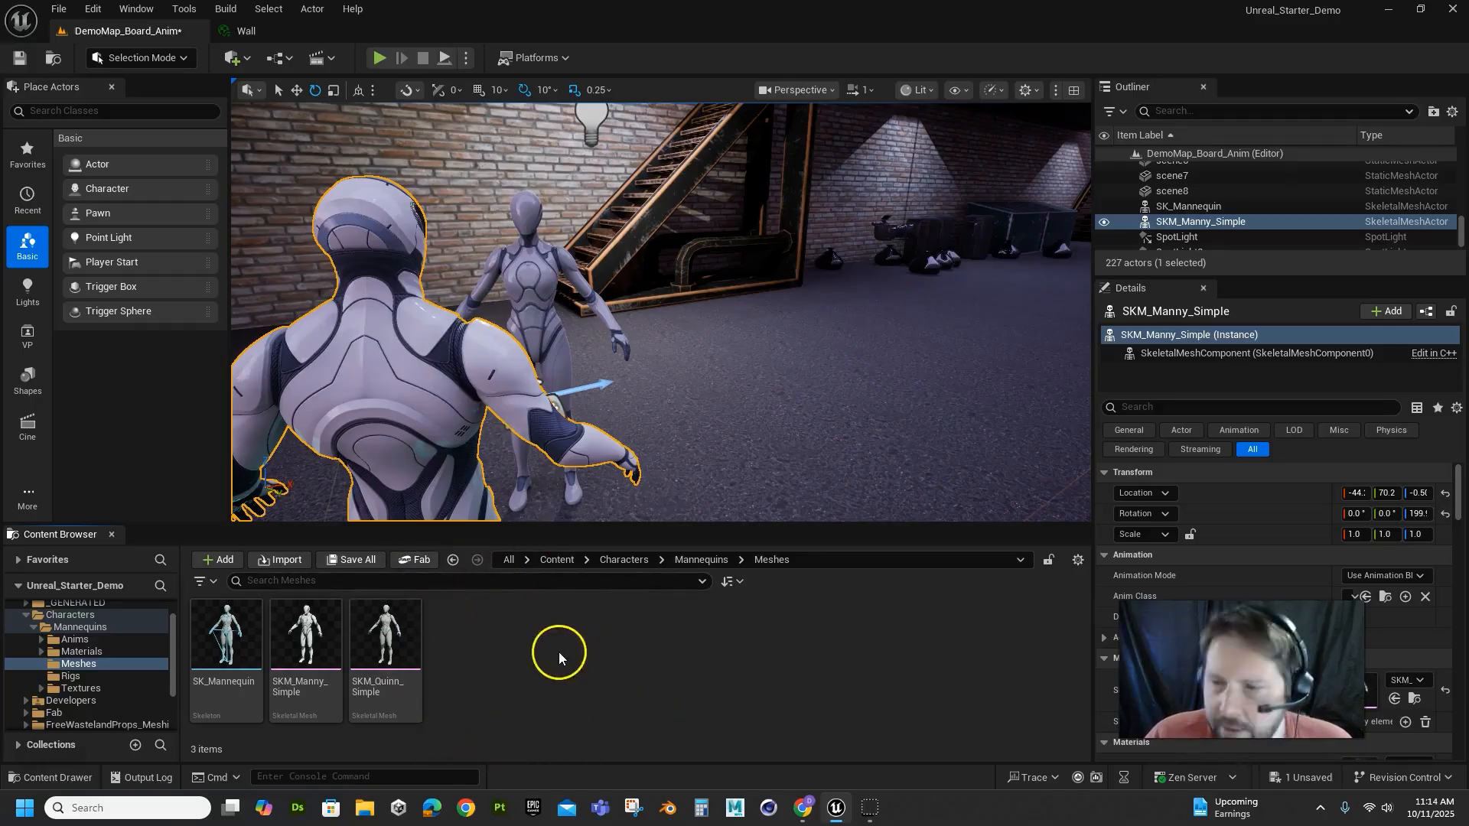
pyautogui.click(420, 566)
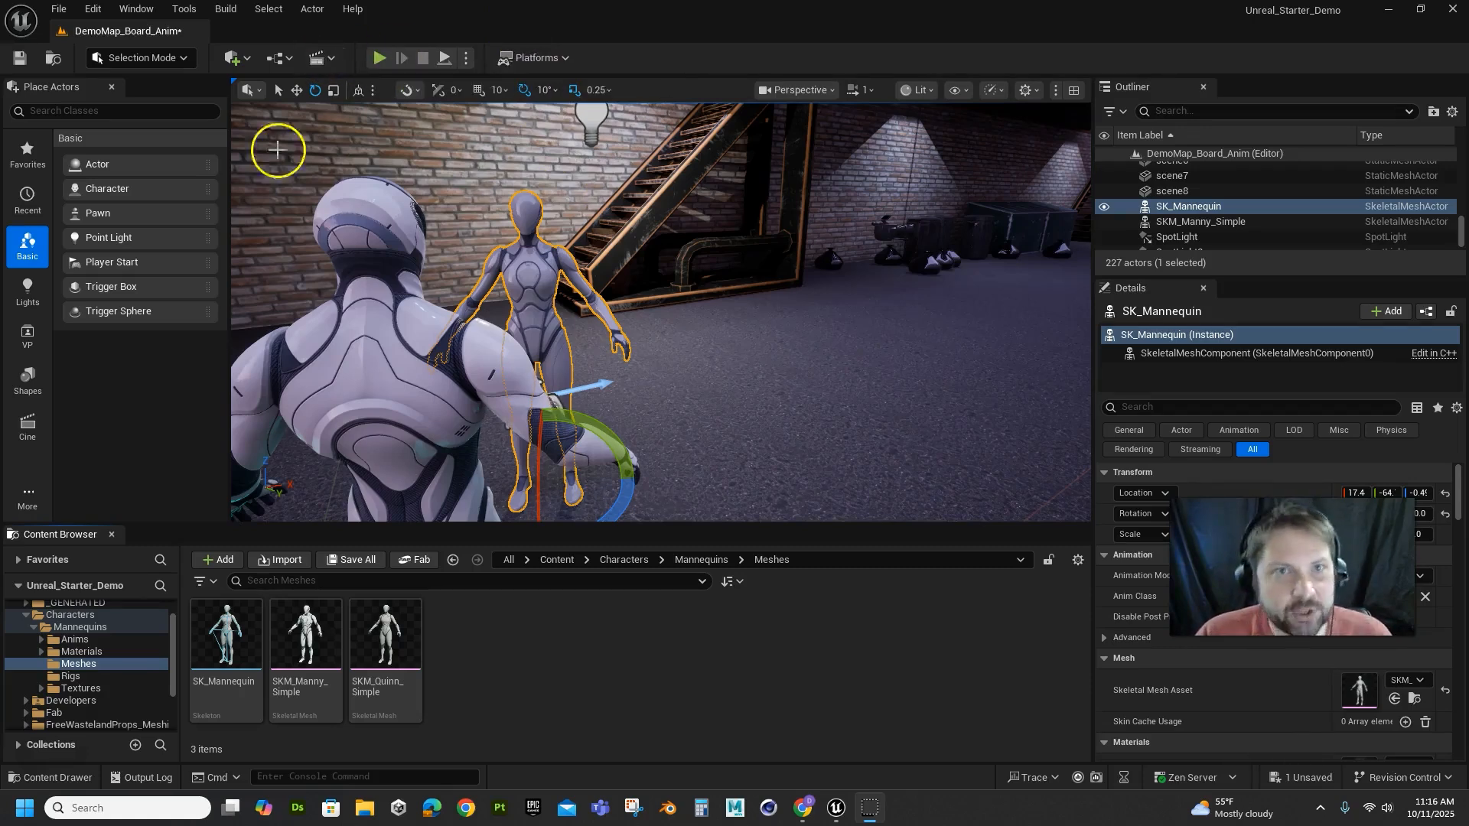
# Start adding a new level sequence and create a folder named Sequences under Content for it
pyautogui.click(330, 61)
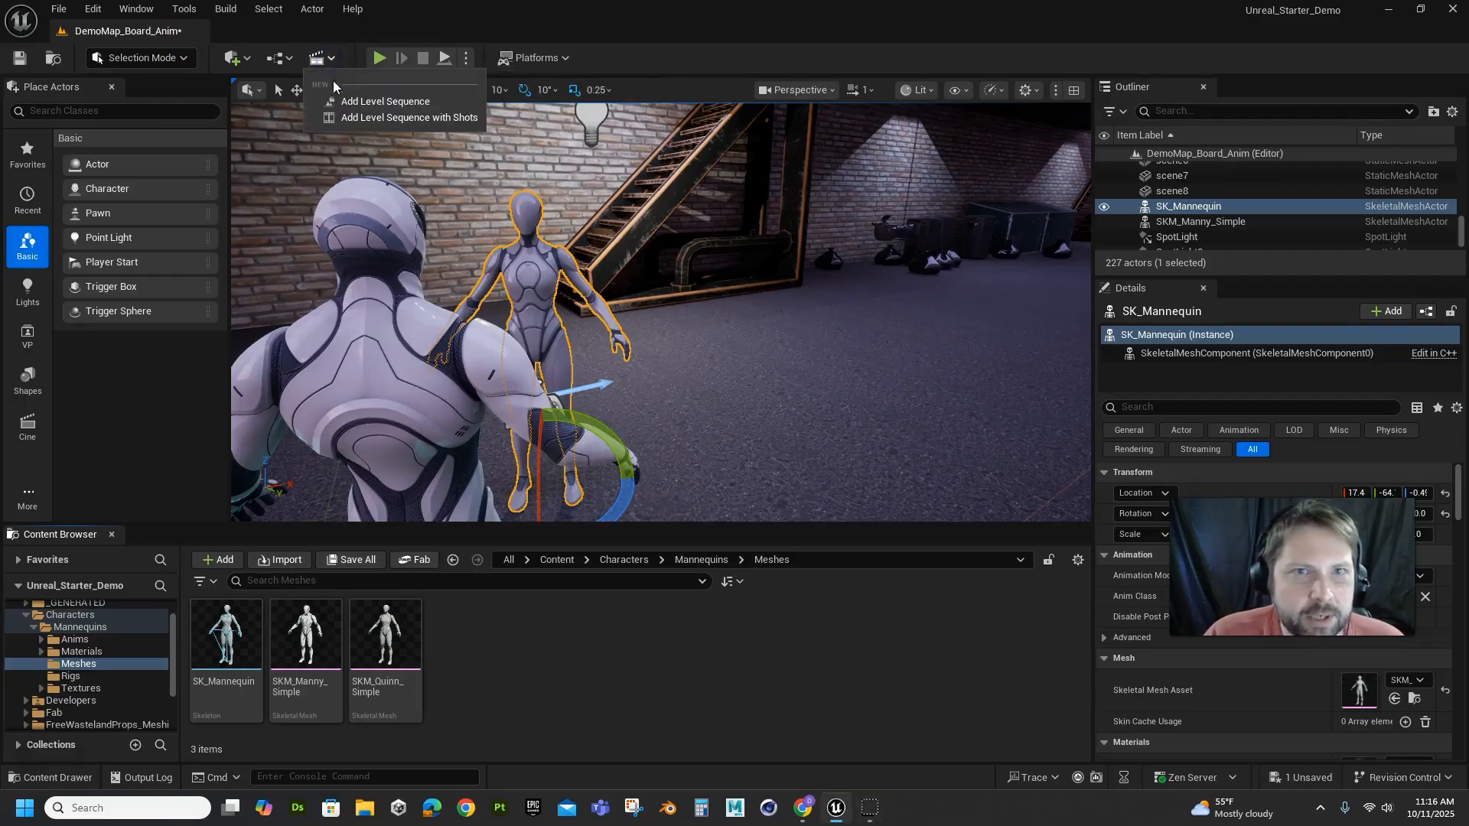
pyautogui.click(408, 102)
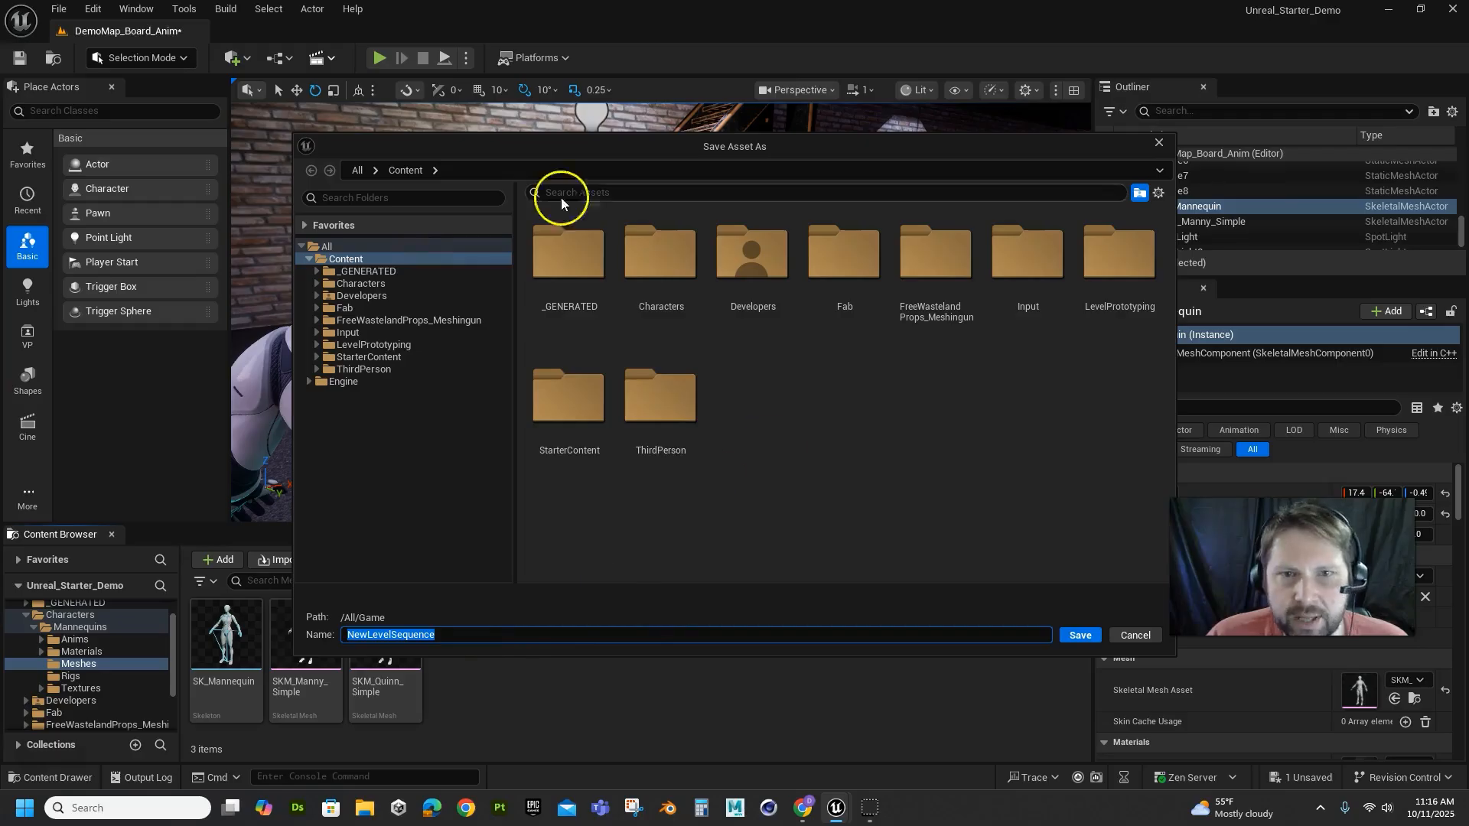
pyautogui.rightClick(791, 384)
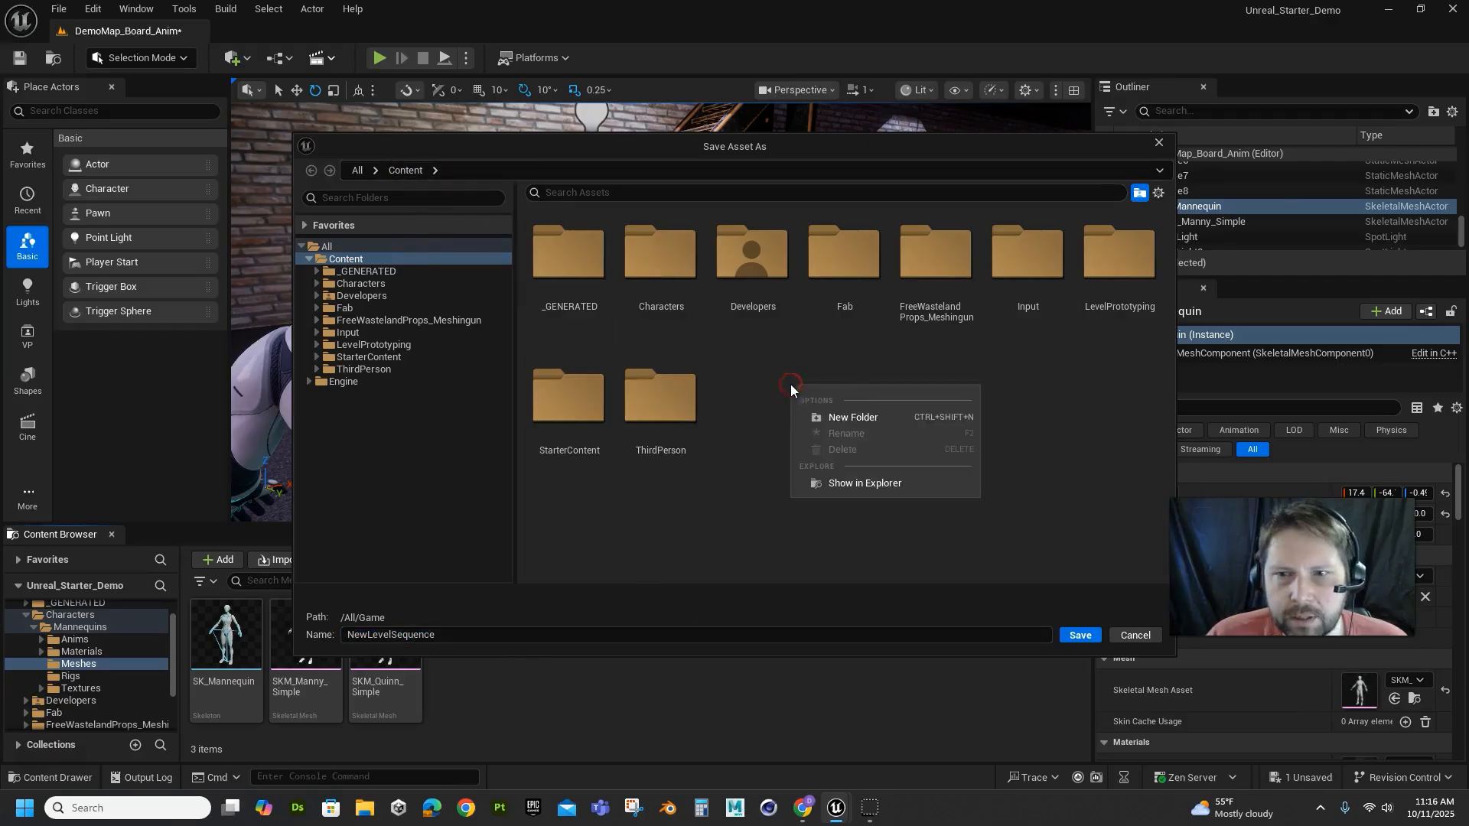
pyautogui.click(846, 415)
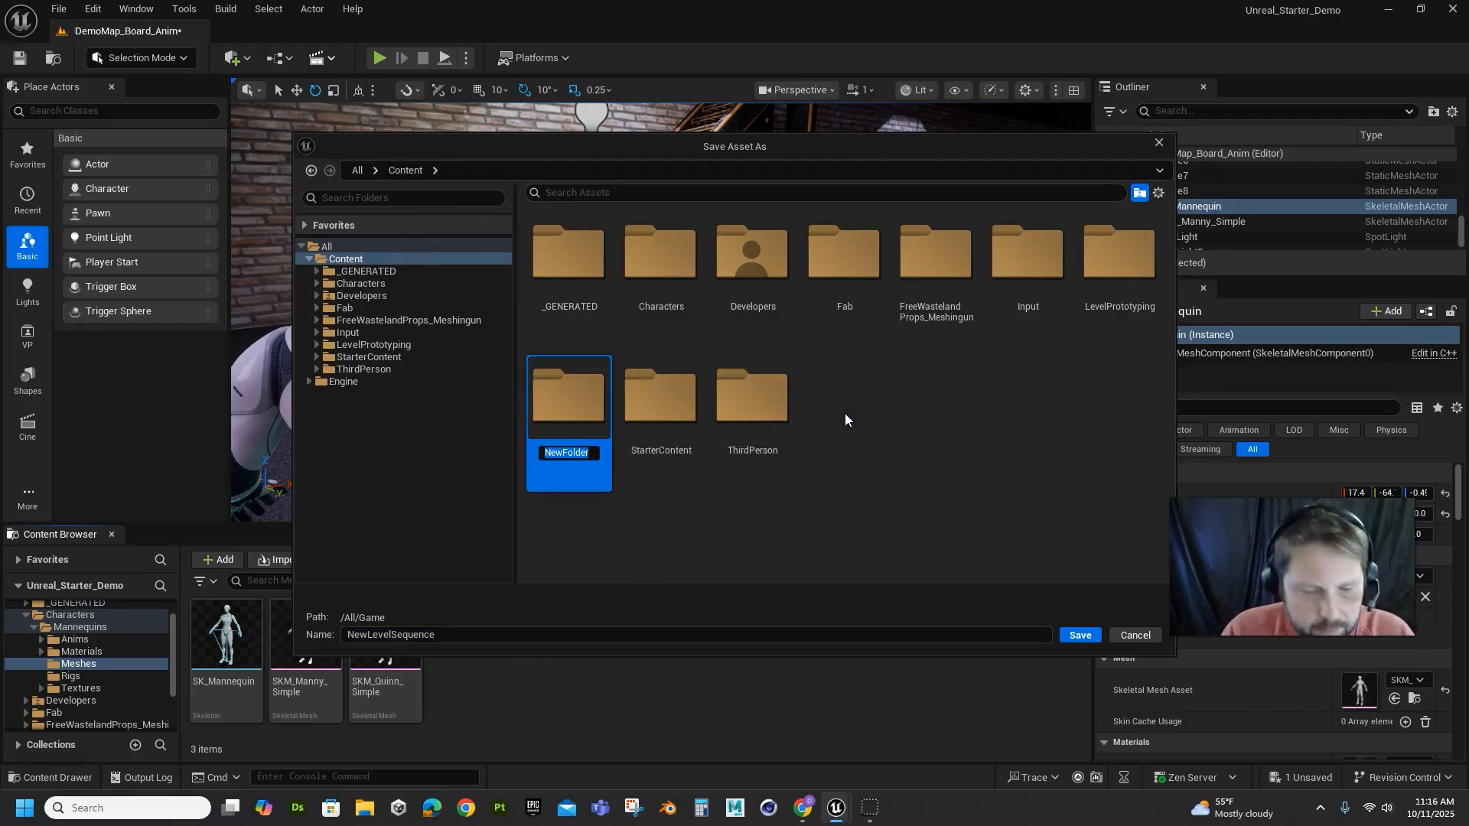
pyautogui.write('Sequences')
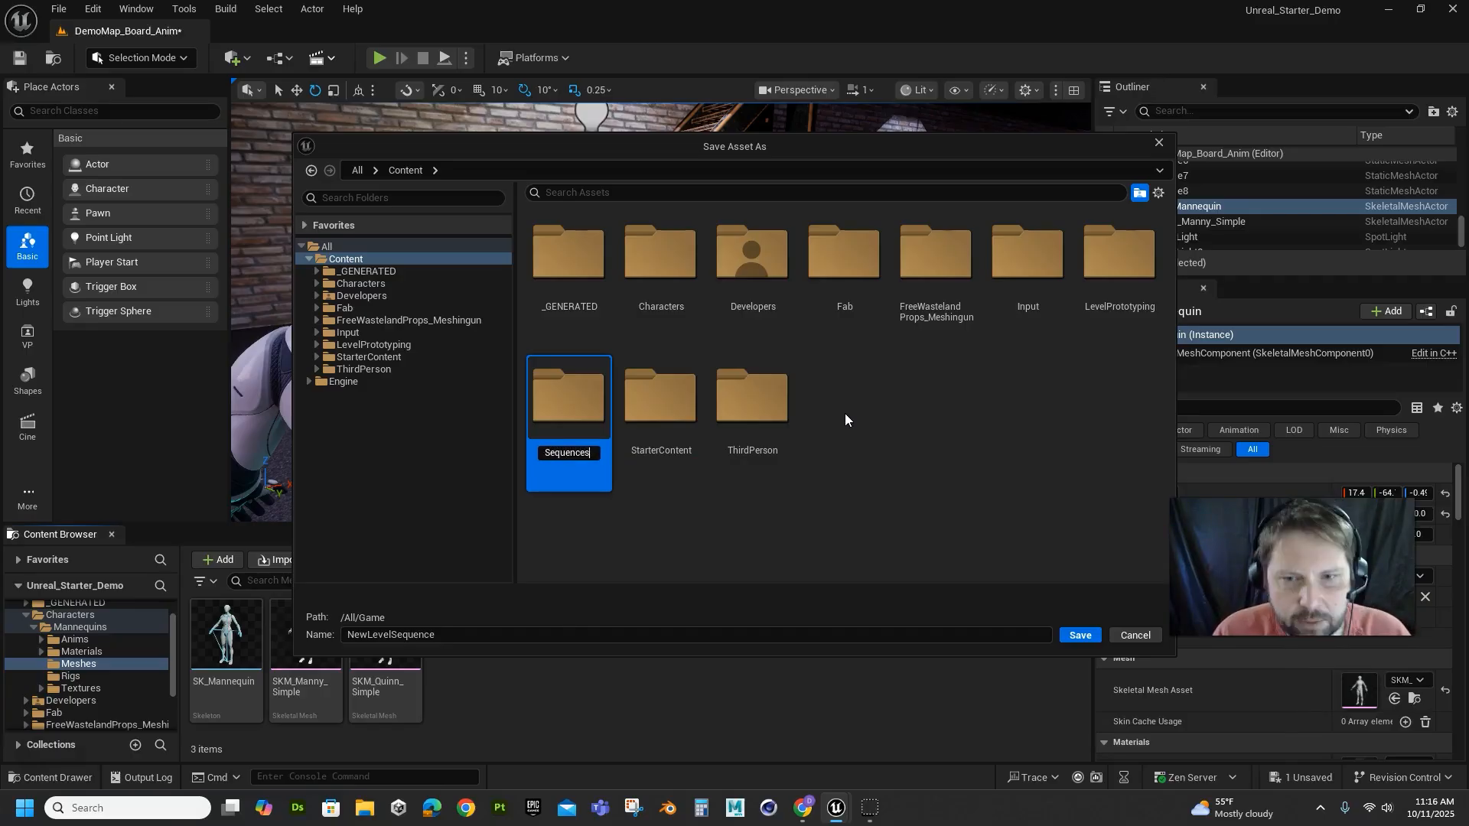
pyautogui.press('Return')
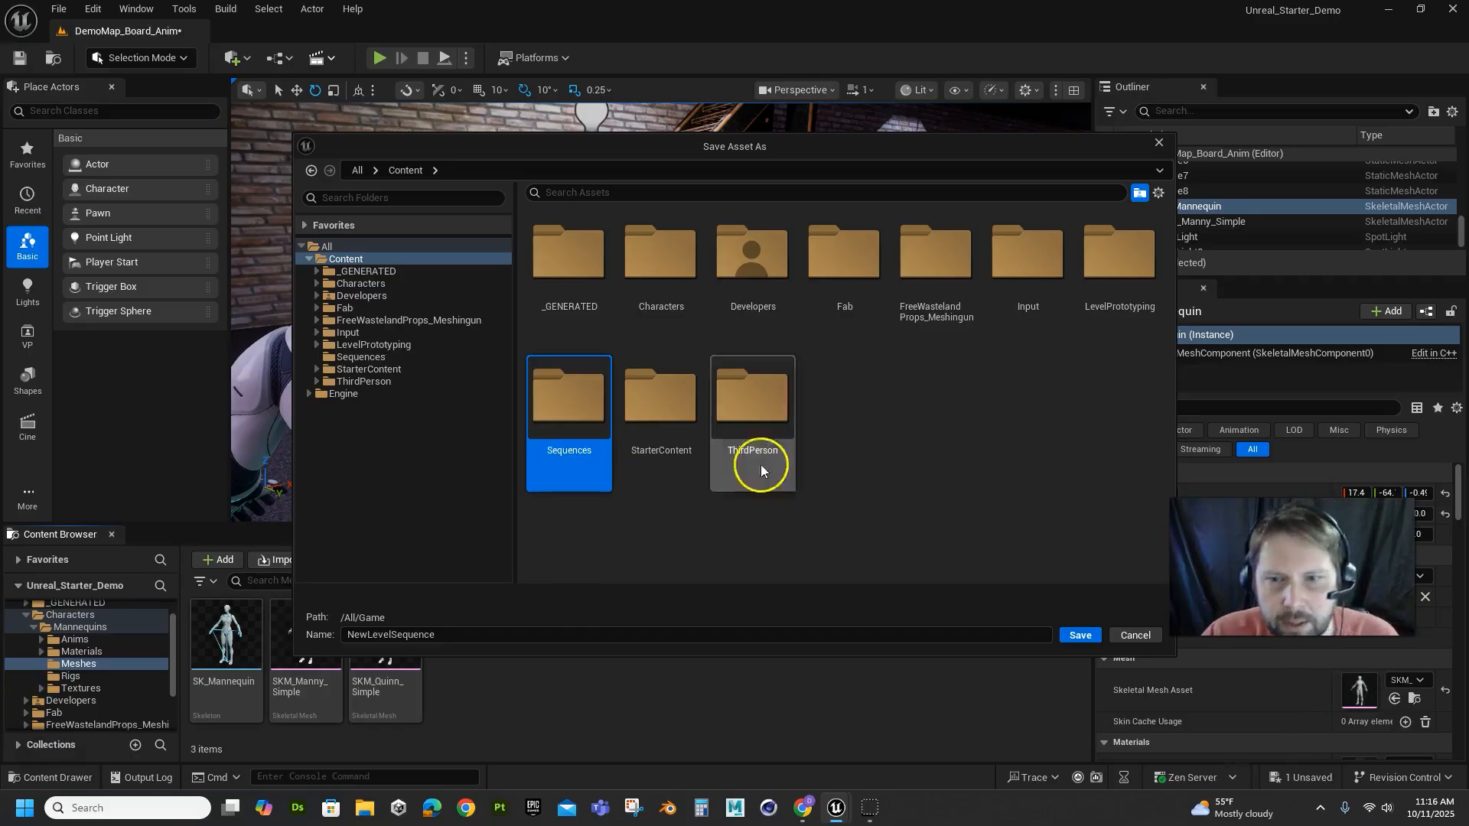
# Save the new level sequence as PosingAssets inside the Sequences folder
pyautogui.doubleClick(565, 402)
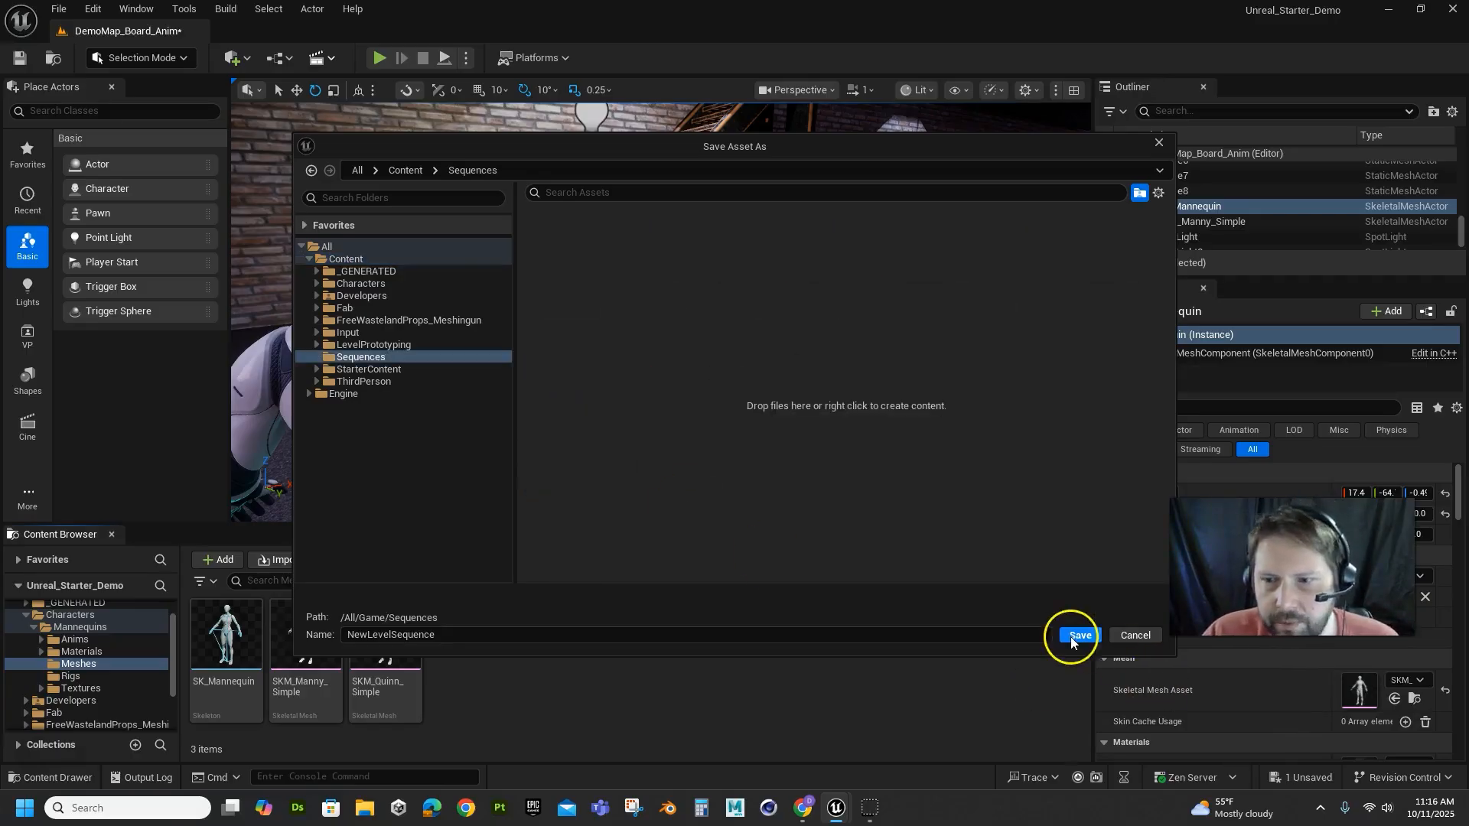
pyautogui.doubleClick(452, 639)
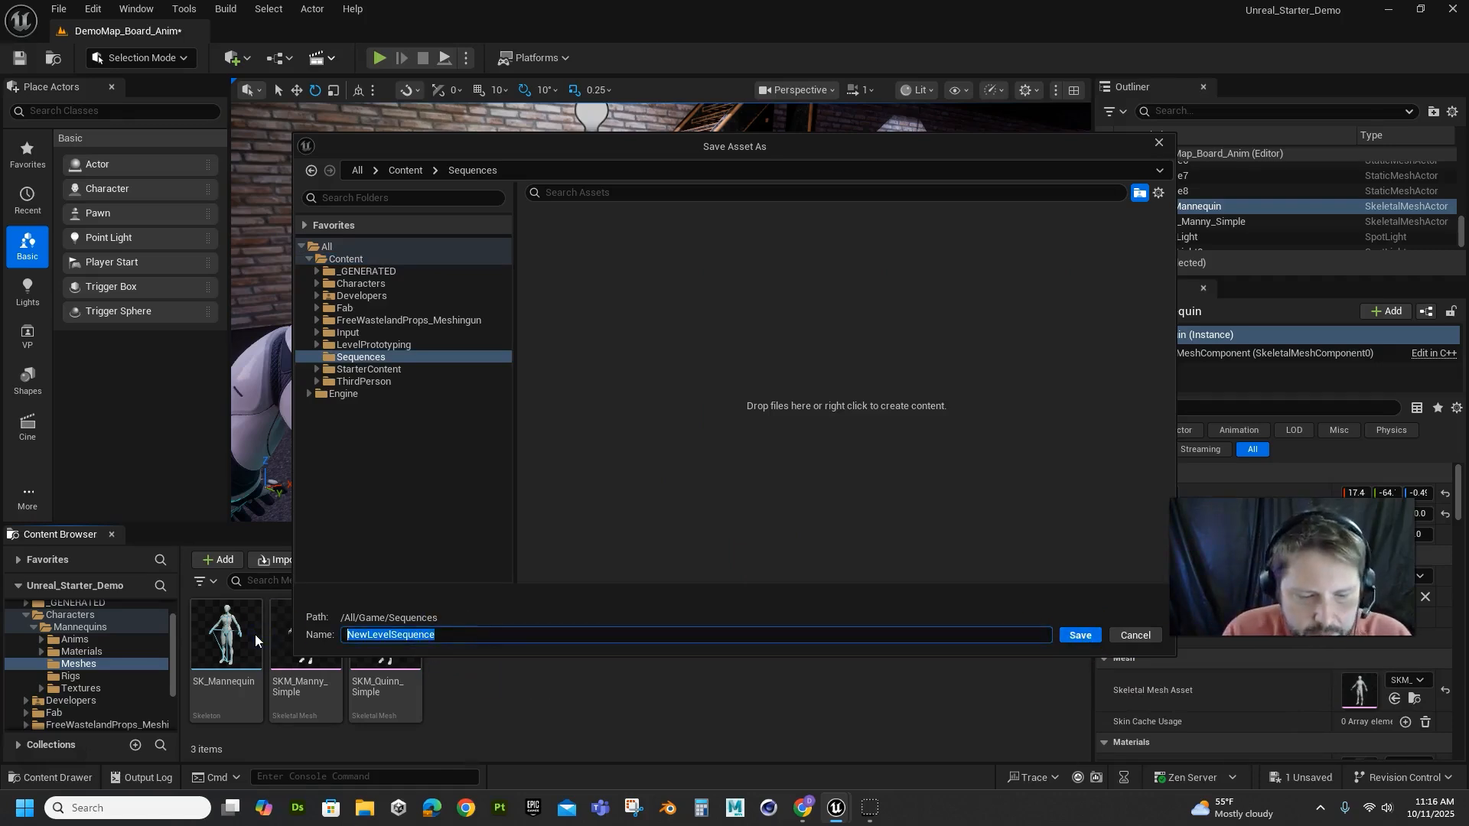
pyautogui.write('PosingA')
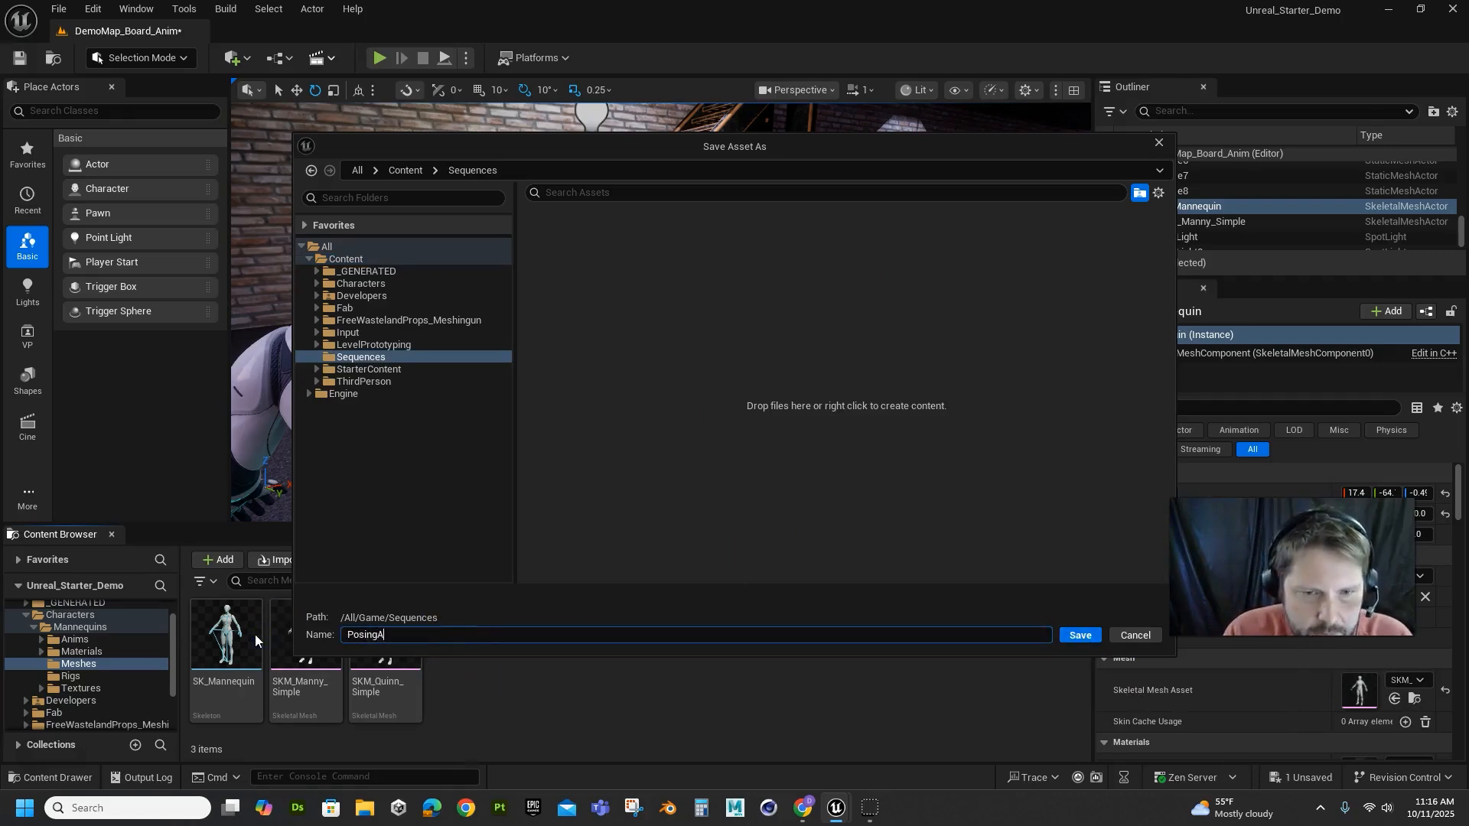
pyautogui.write('ssets')
pyautogui.press('Return')
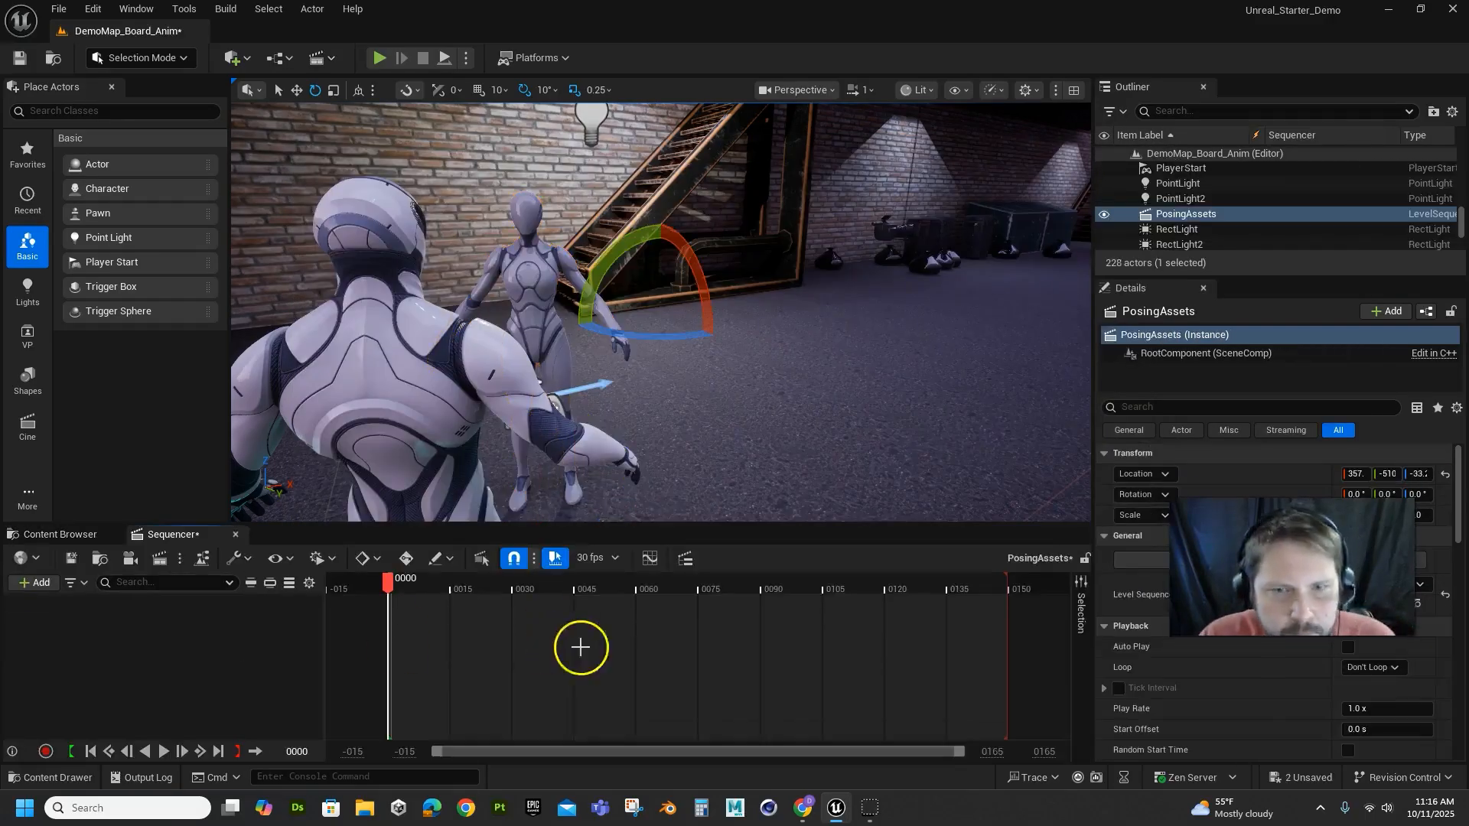
# Add SKM_Manny_Simple to the PosingAssets sequence and dismiss the Anim Layers window
pyautogui.click(448, 361)
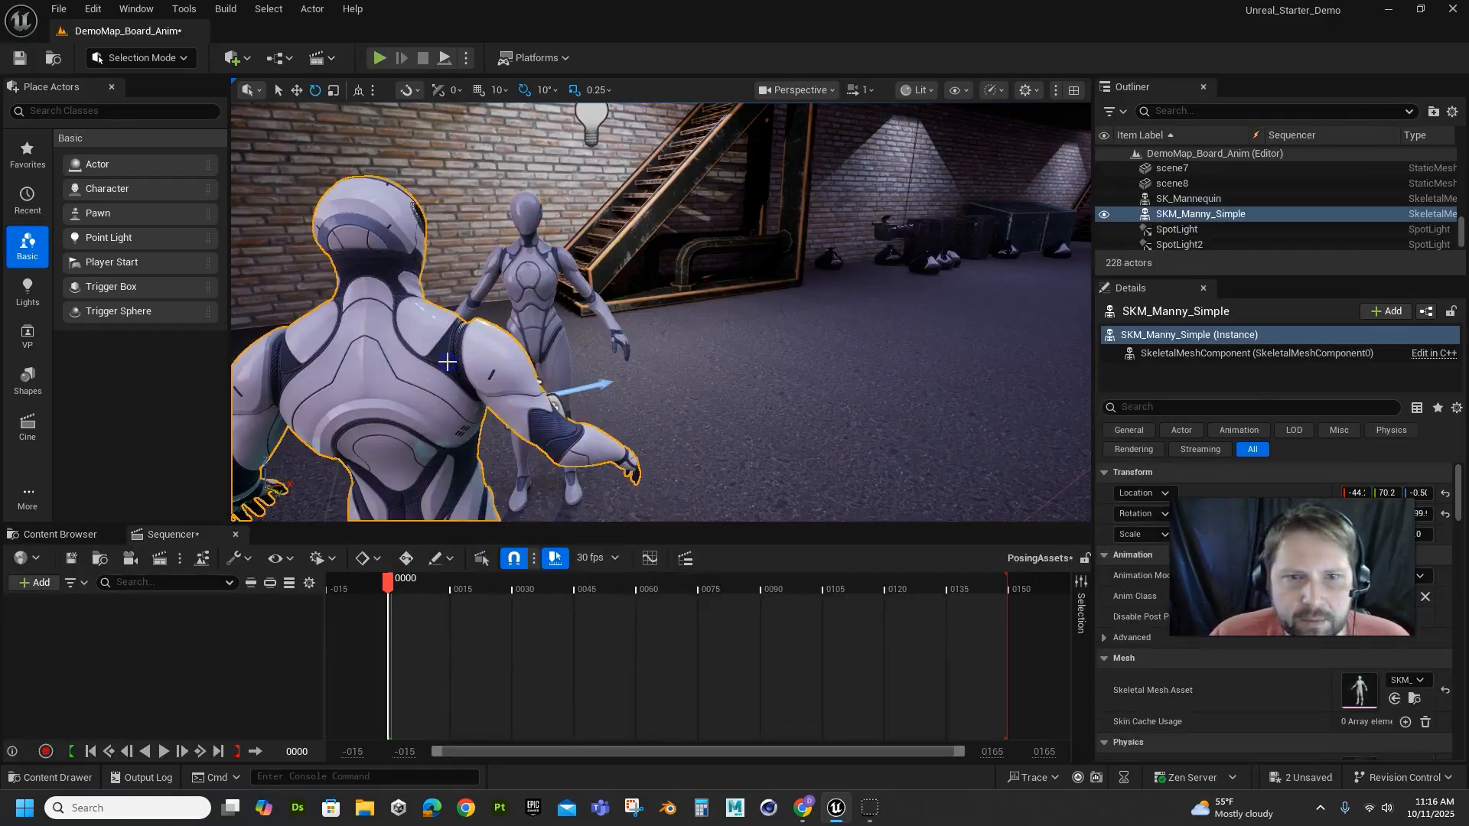
pyautogui.click(1163, 214)
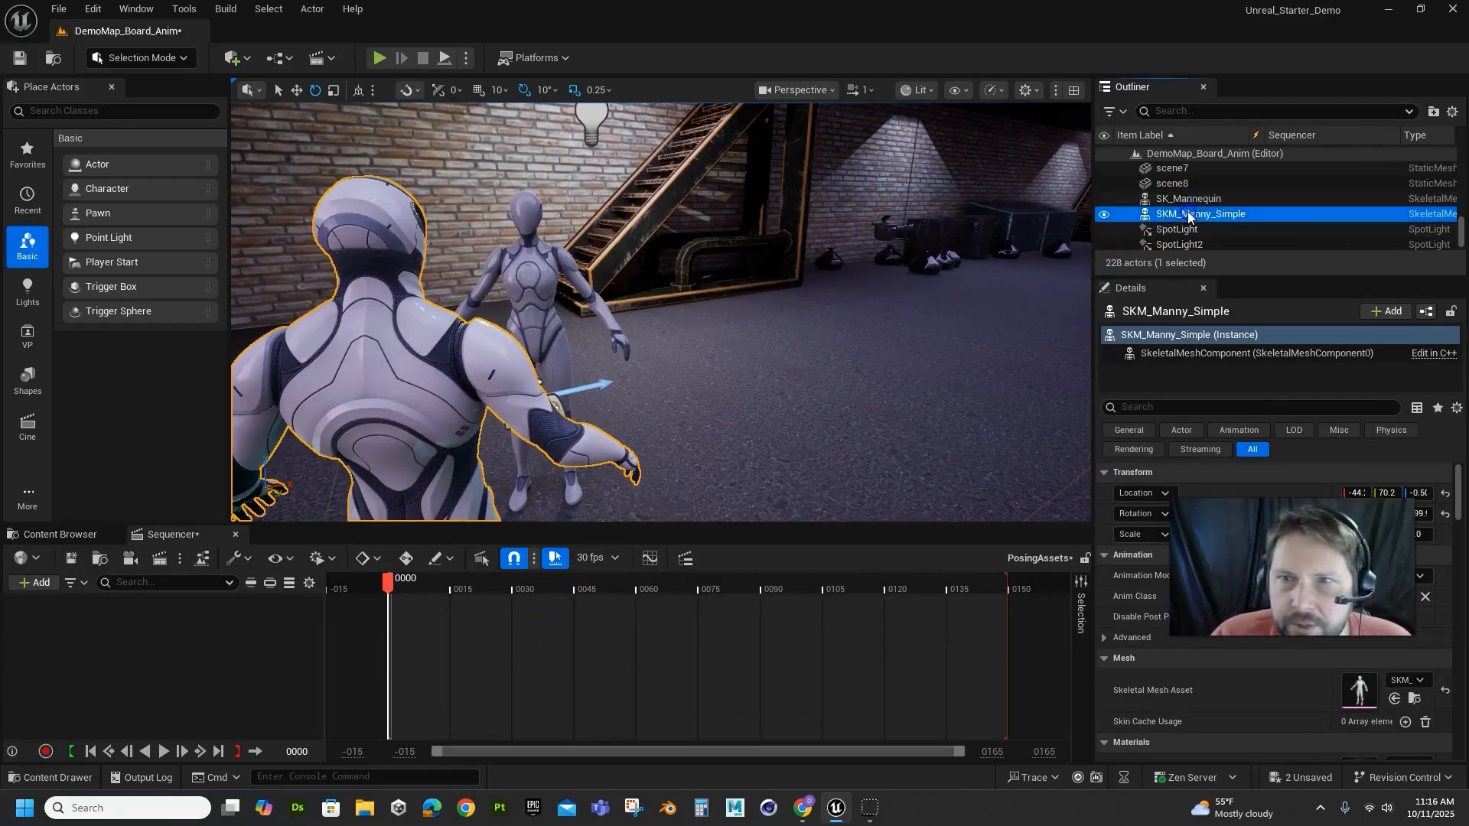
pyautogui.moveTo(1188, 217); pyautogui.dragTo(133, 632)
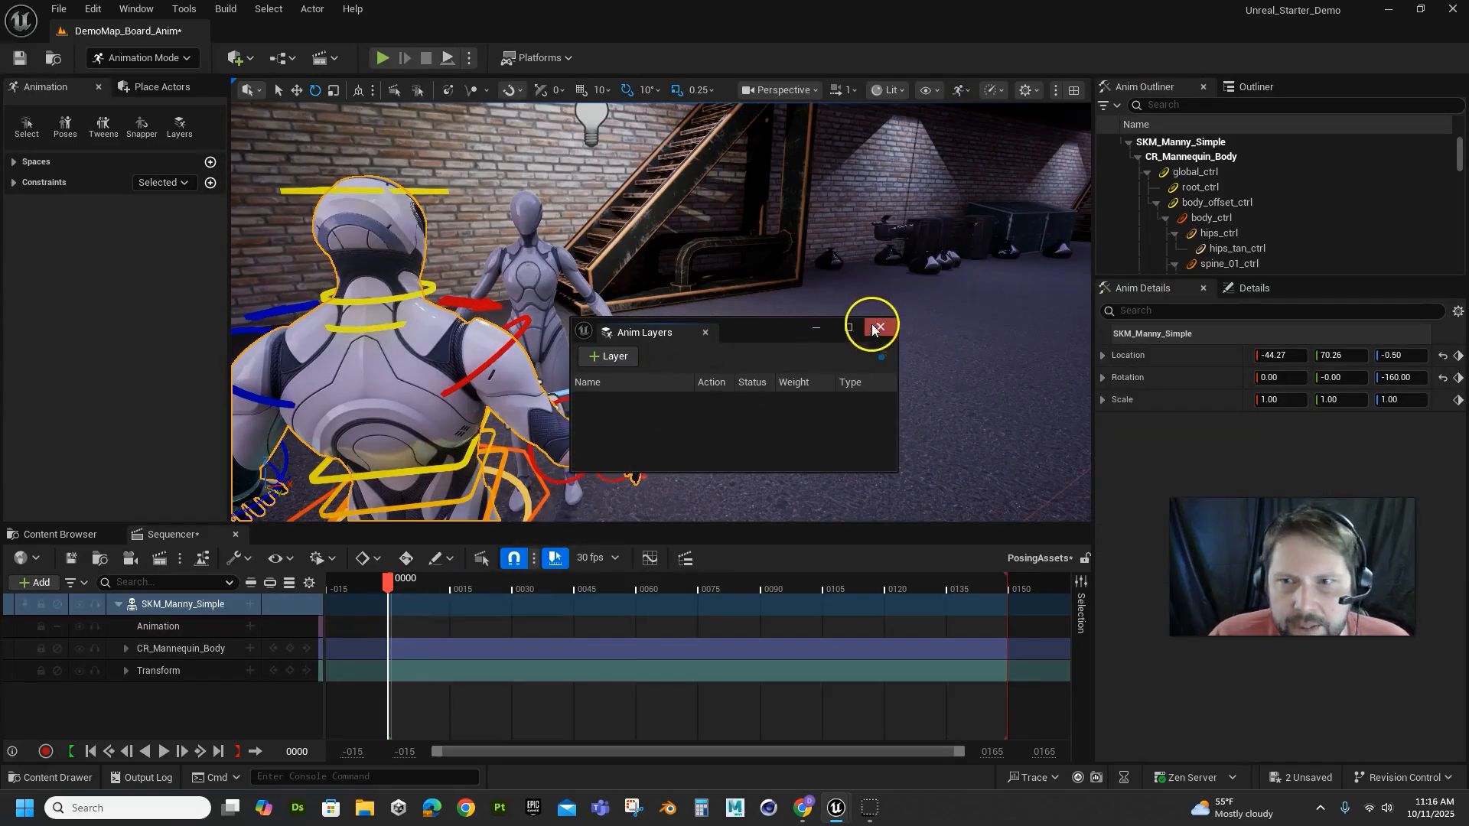
pyautogui.click(879, 329)
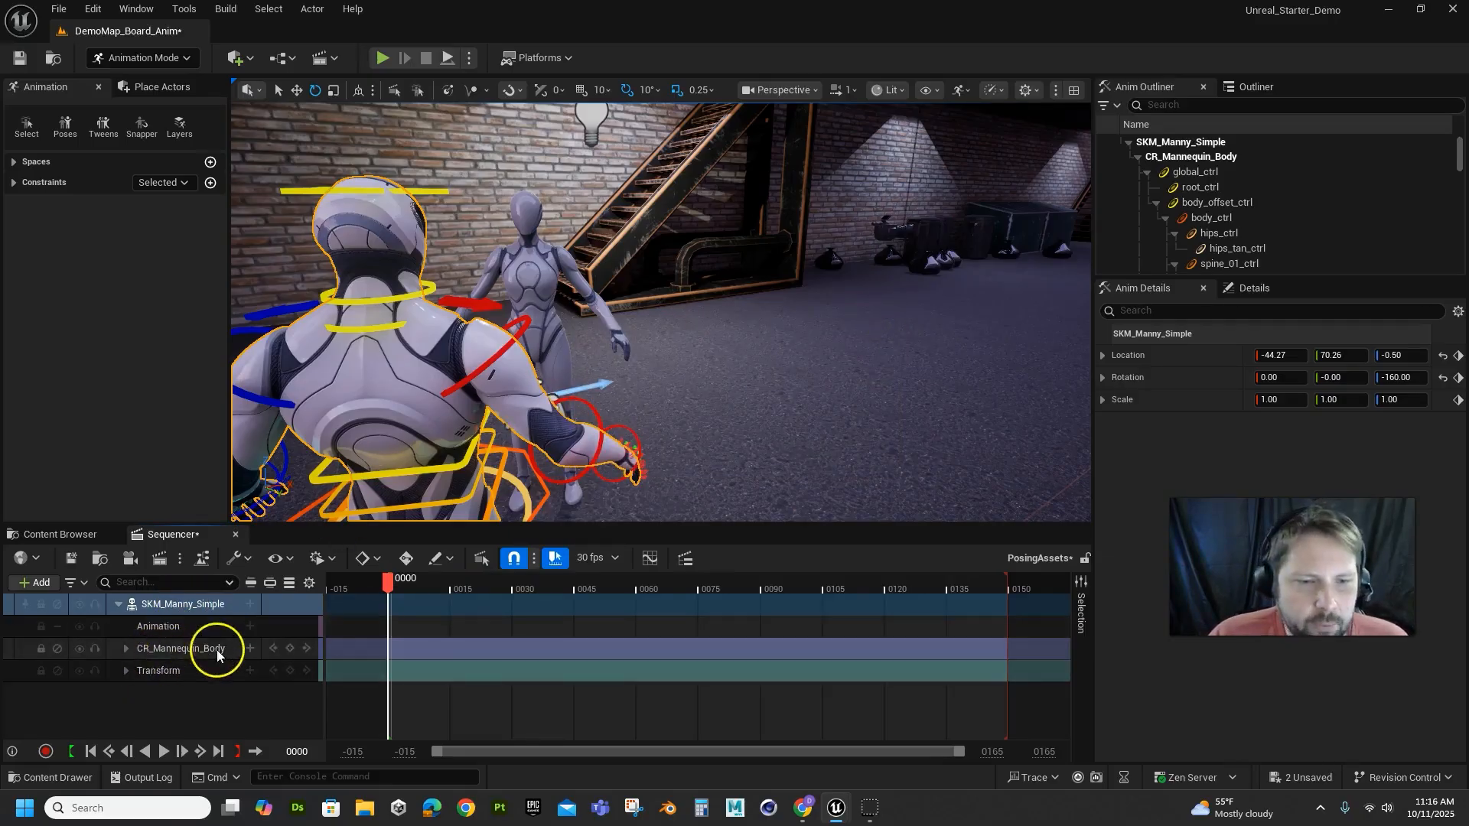
pyautogui.click(126, 671)
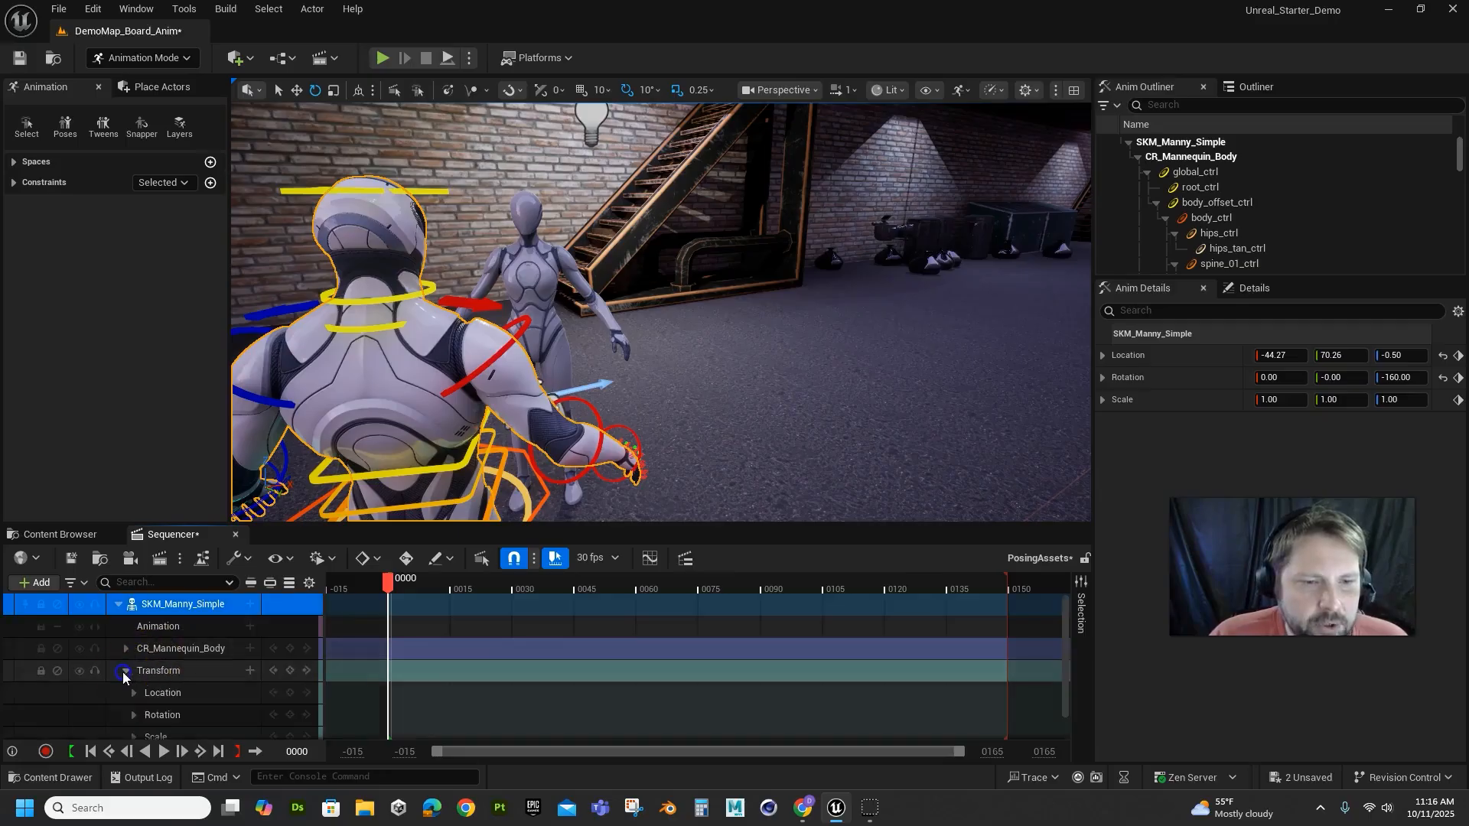
pyautogui.click(126, 671)
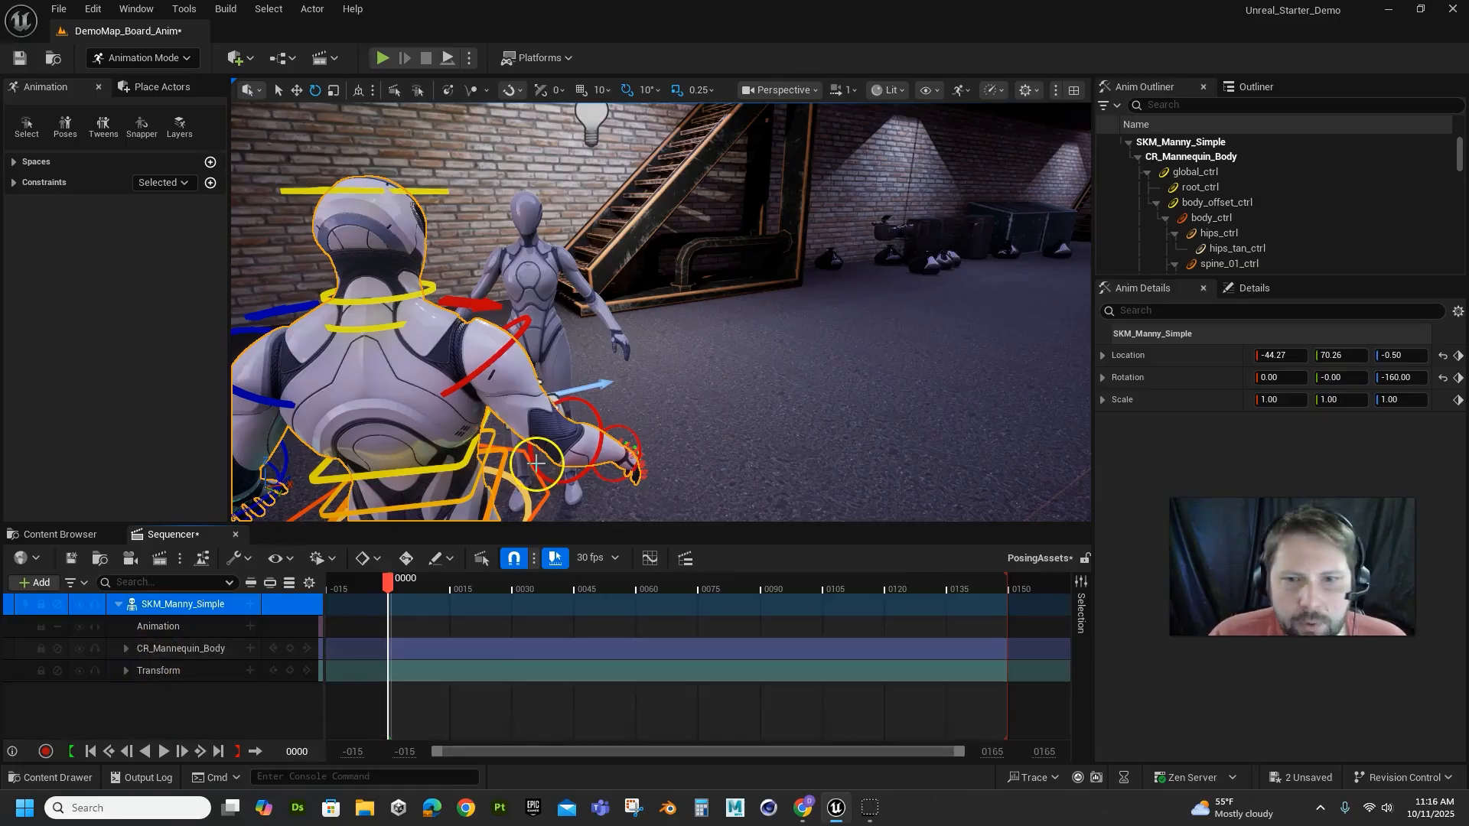
# Try rotating the whole SKM_Manny_Simple actor while viewing both mannequins from the side
pyautogui.scroll(-5, 547, 463)
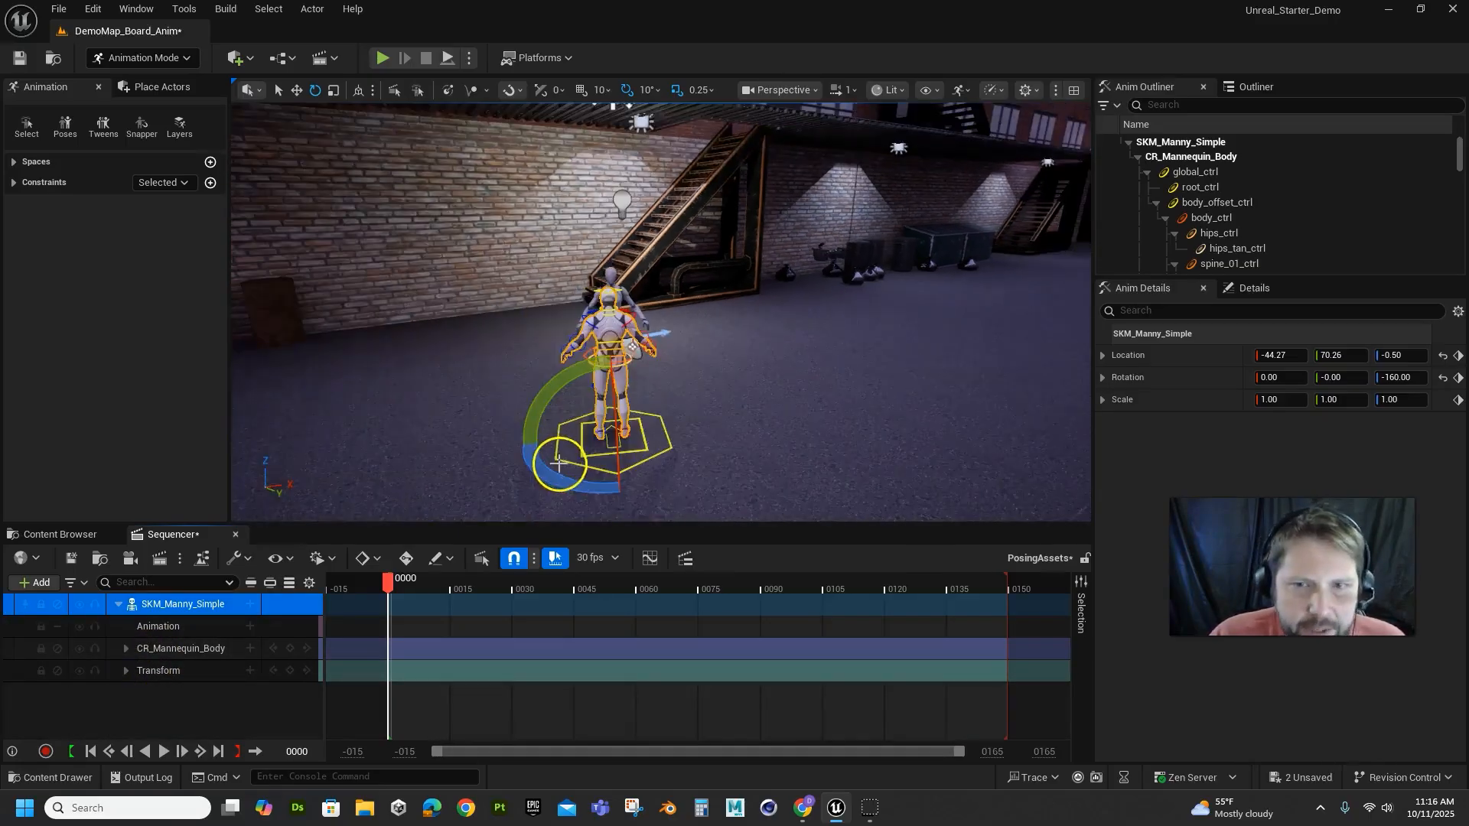
pyautogui.keyDown('alt'); pyautogui.moveTo(560, 466); pyautogui.dragTo(979, 472); pyautogui.keyUp('alt')
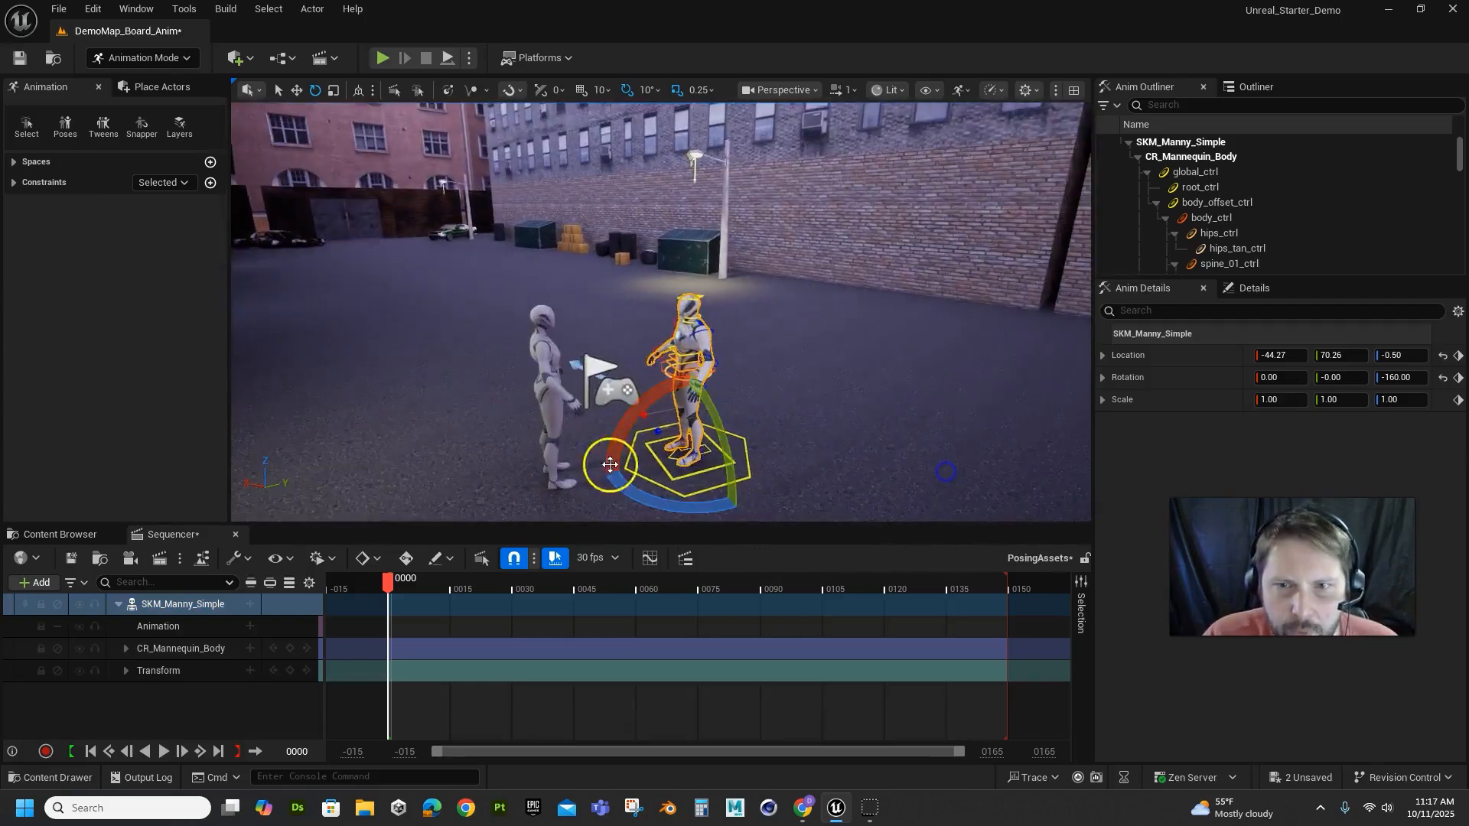
pyautogui.scroll(6, 619, 464)
pyautogui.scroll(-6, 632, 460)
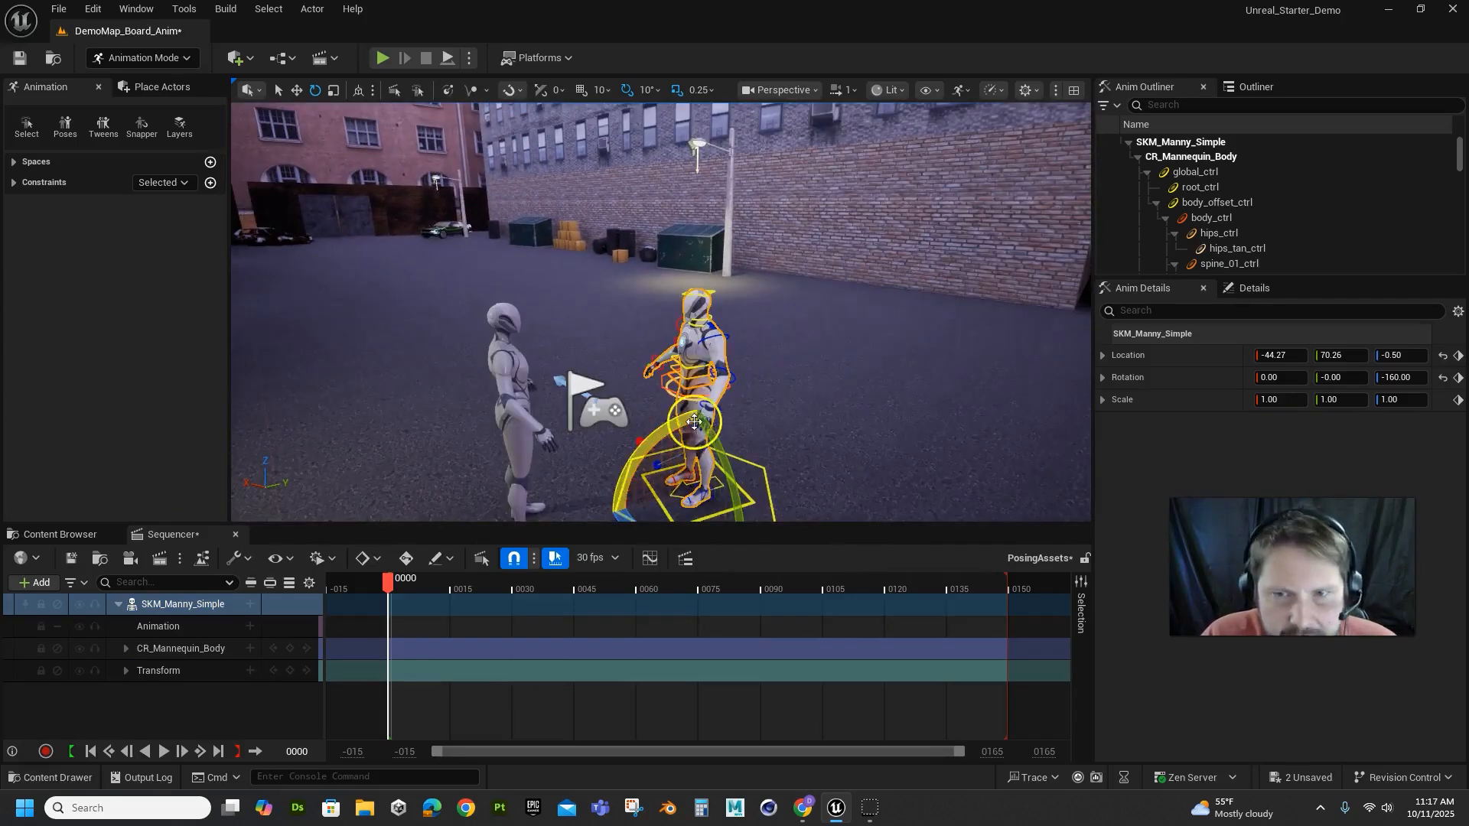
pyautogui.scroll(1, 632, 461)
pyautogui.keyDown('alt'); pyautogui.moveTo(632, 461); pyautogui.dragTo(612, 447); pyautogui.keyUp('alt')
pyautogui.moveTo(702, 432); pyautogui.dragTo(702, 433)
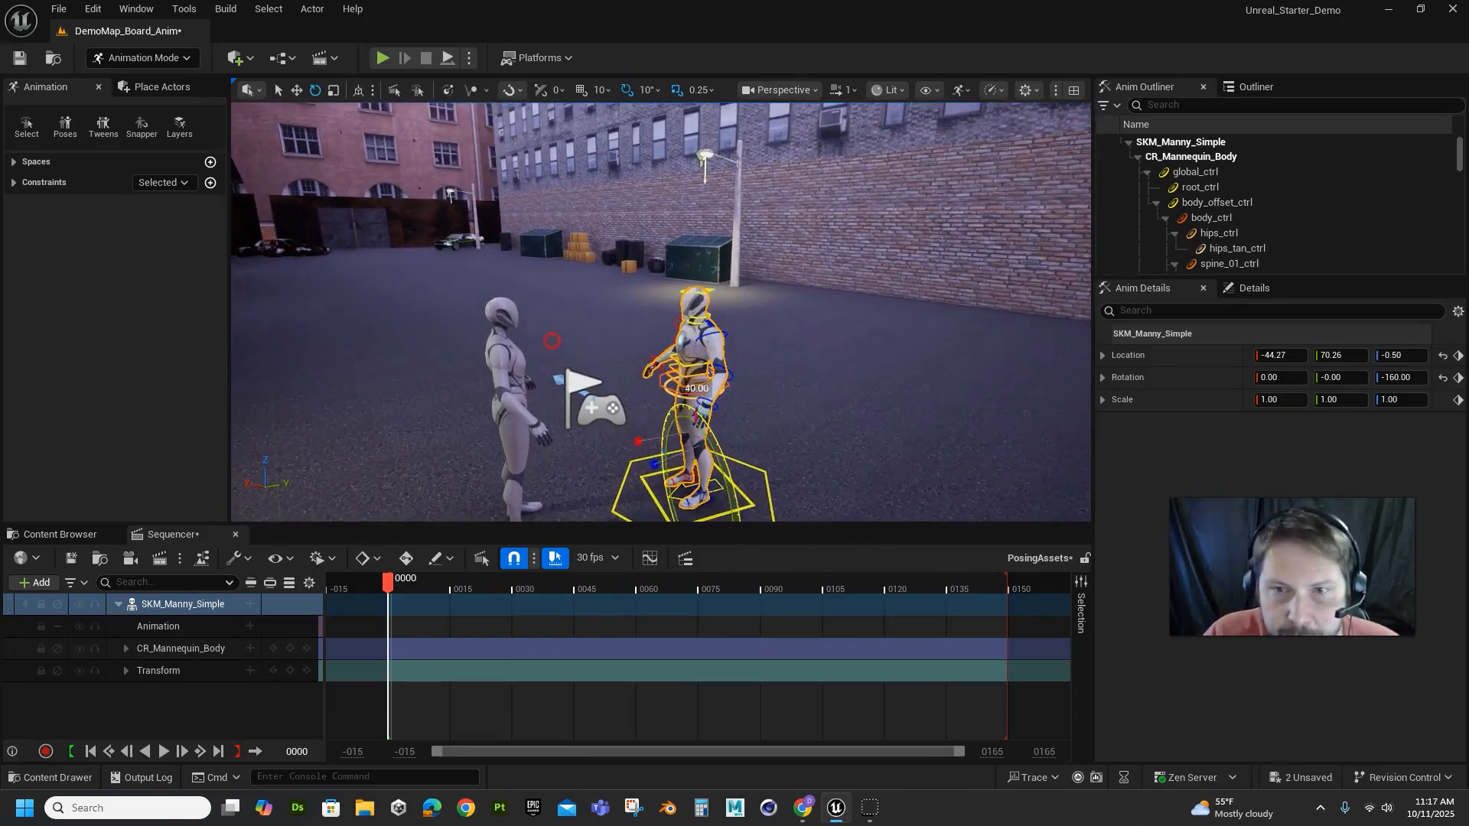
pyautogui.moveTo(551, 341); pyautogui.dragTo(703, 412)
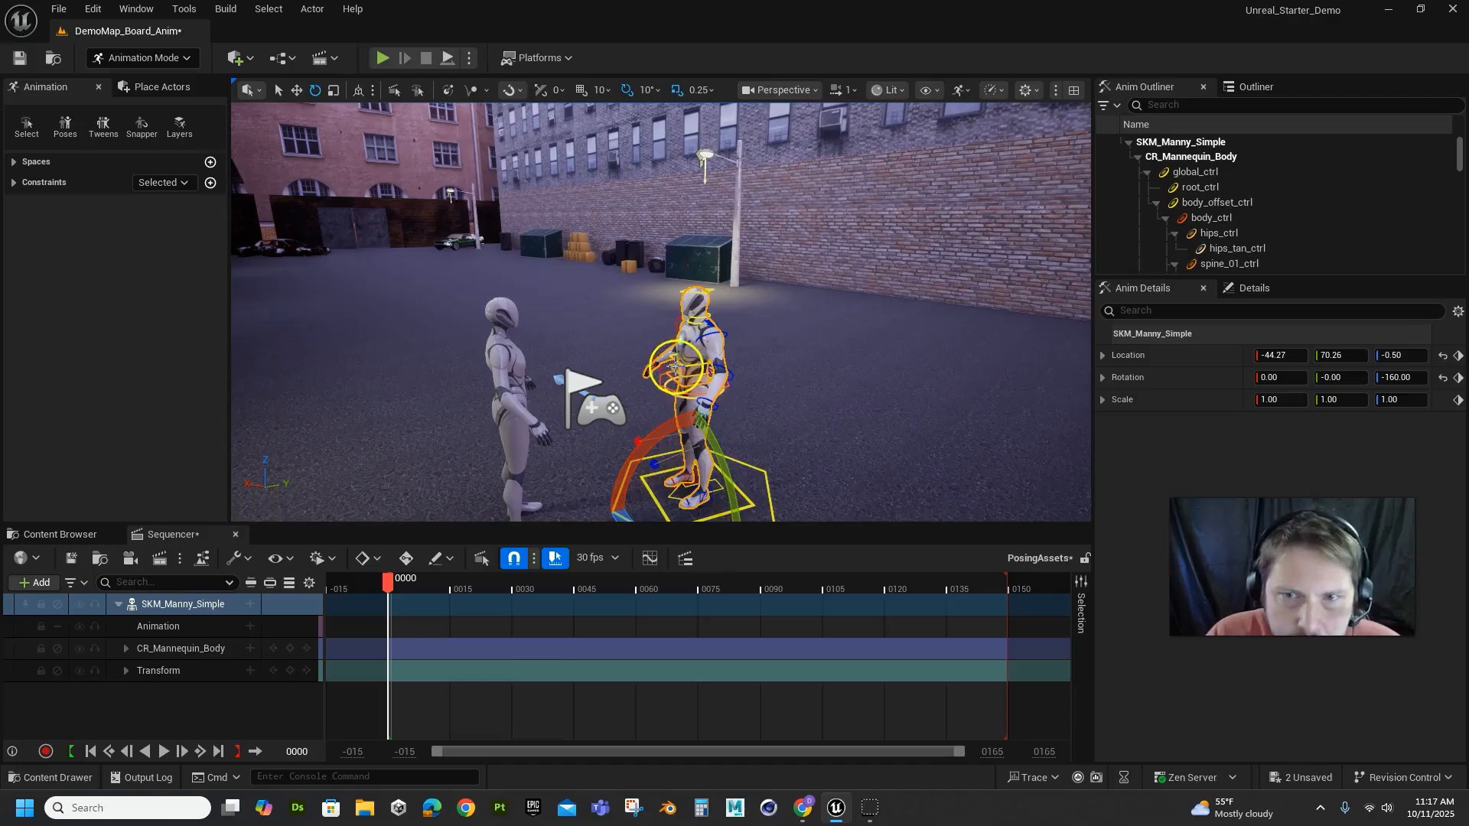
# Raise SKM_Manny_Simple's right arm to nearly shoulder height by rotating the upperarm_r_fk_ctrl control
pyautogui.click(677, 366)
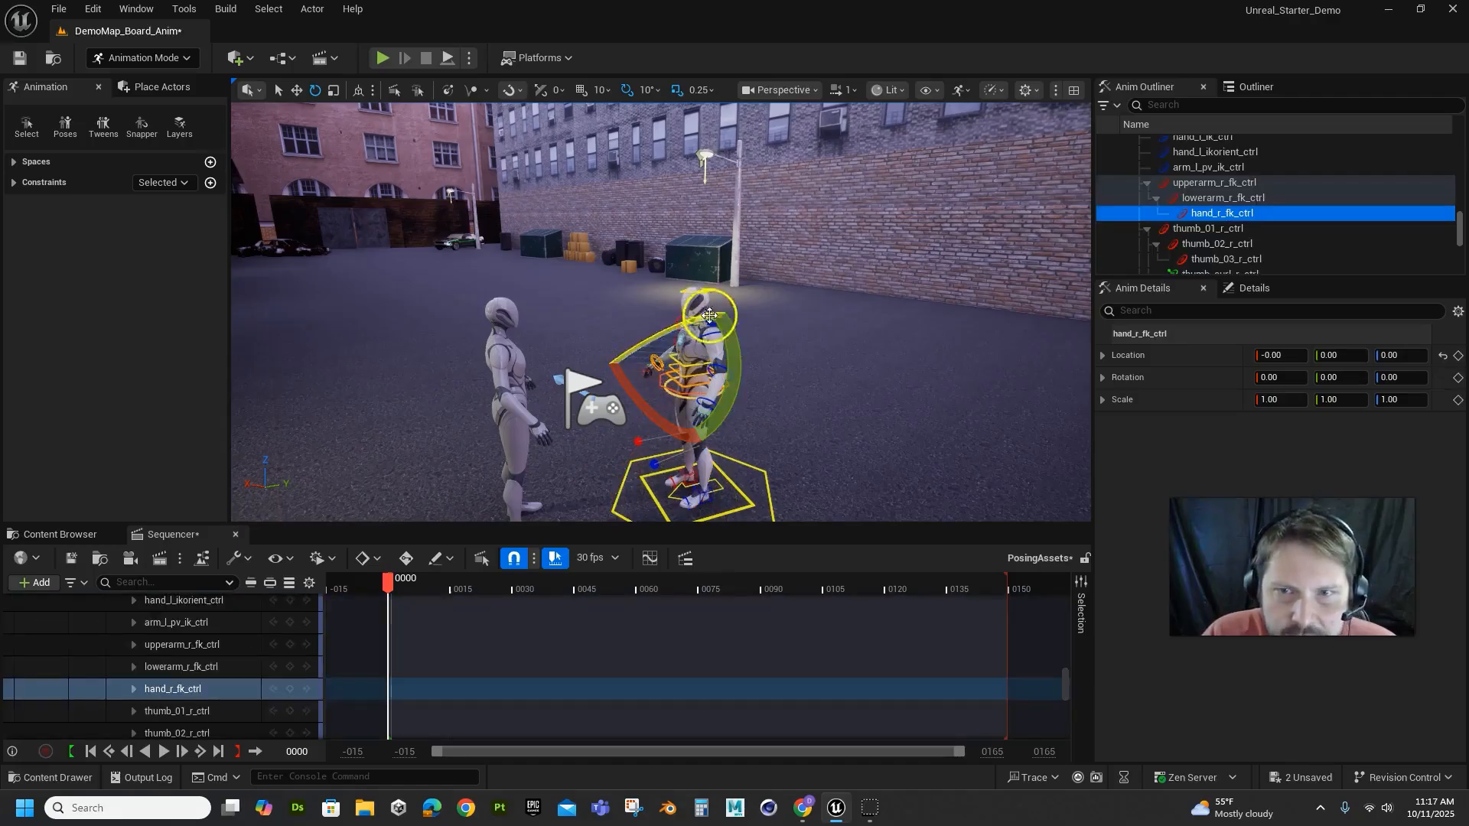
pyautogui.scroll(6, 693, 410)
pyautogui.keyDown('alt'); pyautogui.moveTo(859, 439); pyautogui.dragTo(797, 436); pyautogui.keyUp('alt')
pyautogui.click(845, 352)
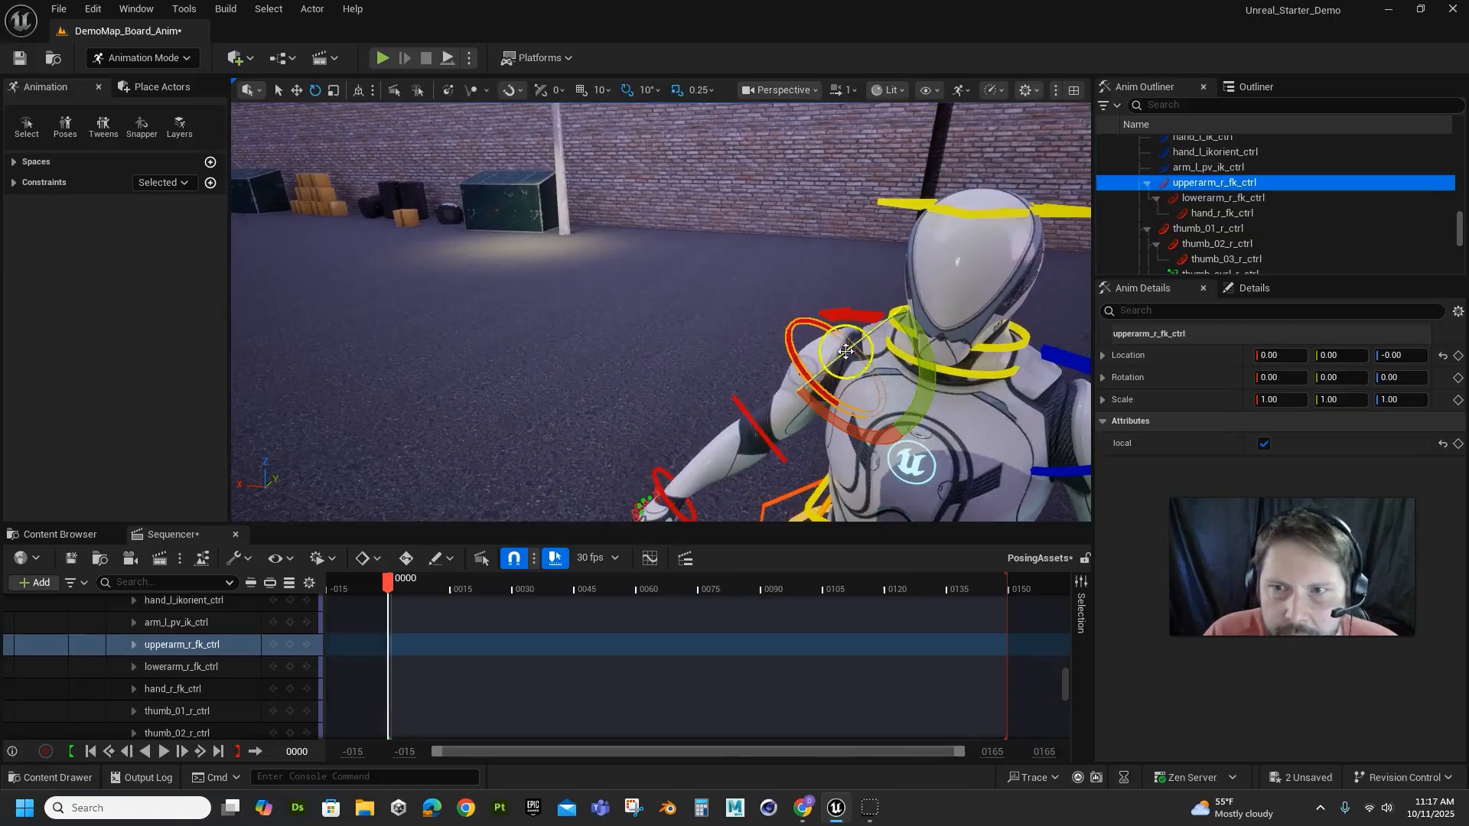
pyautogui.moveTo(846, 352); pyautogui.dragTo(922, 354)
# Twist SKM_Manny_Simple's right forearm and hand so the palm turns upward, rotating hand_r_fk_ctrl to -70° on X
pyautogui.click(715, 351)
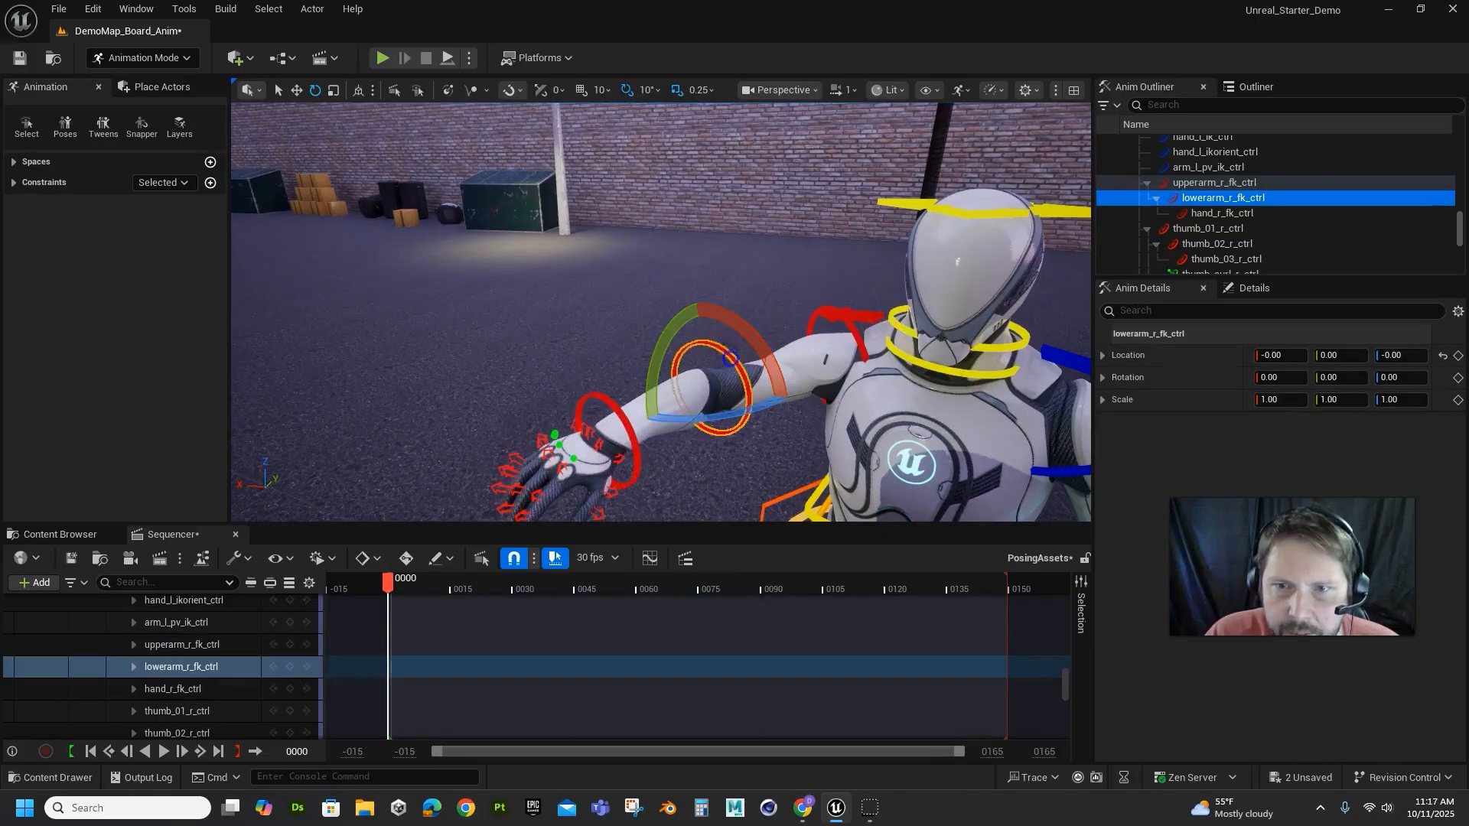
pyautogui.moveTo(724, 353); pyautogui.dragTo(666, 259)
pyautogui.click(629, 465)
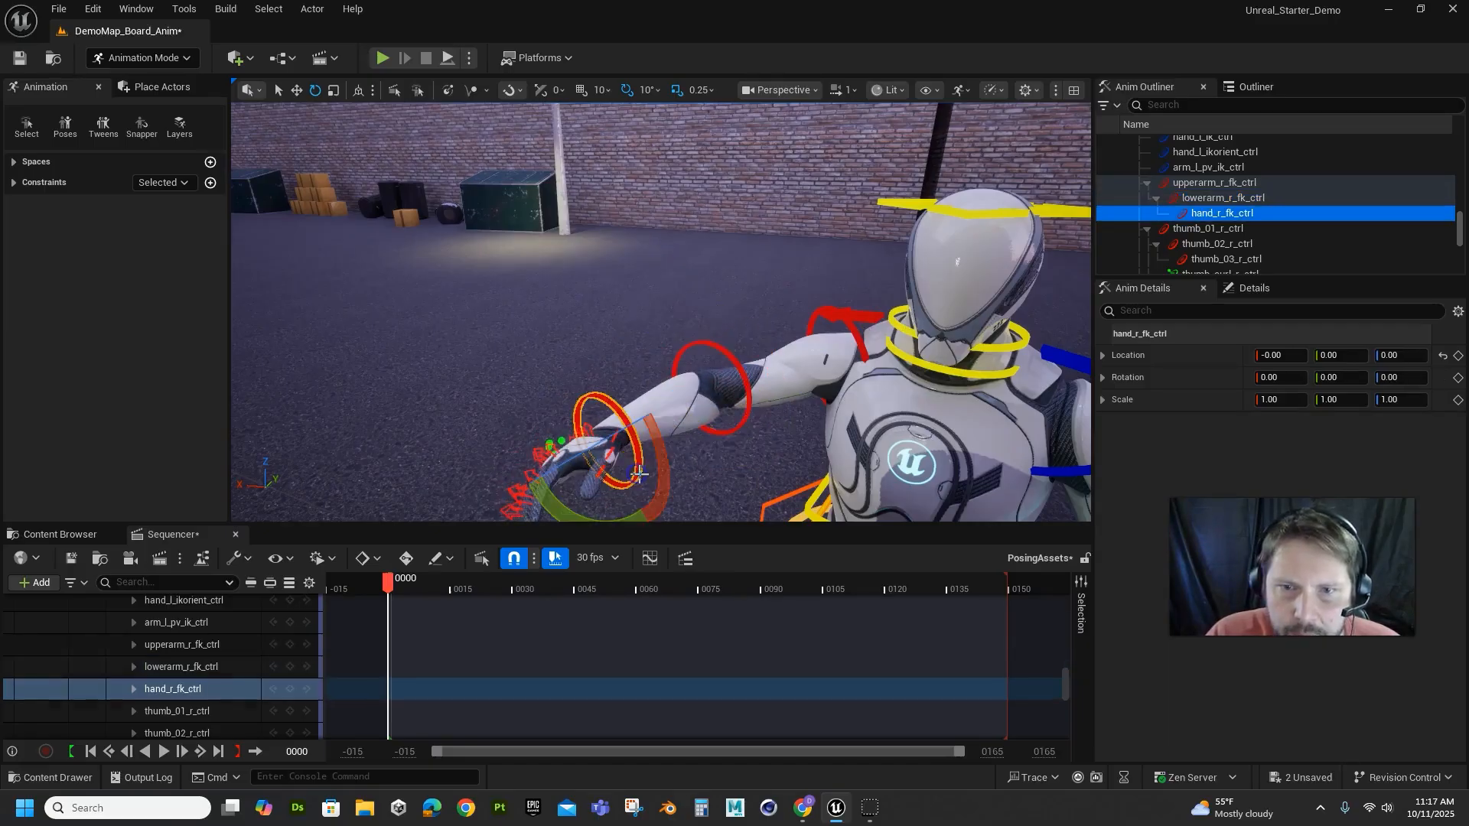
pyautogui.click(723, 356)
pyautogui.moveTo(765, 367); pyautogui.dragTo(529, 182)
pyautogui.click(618, 456)
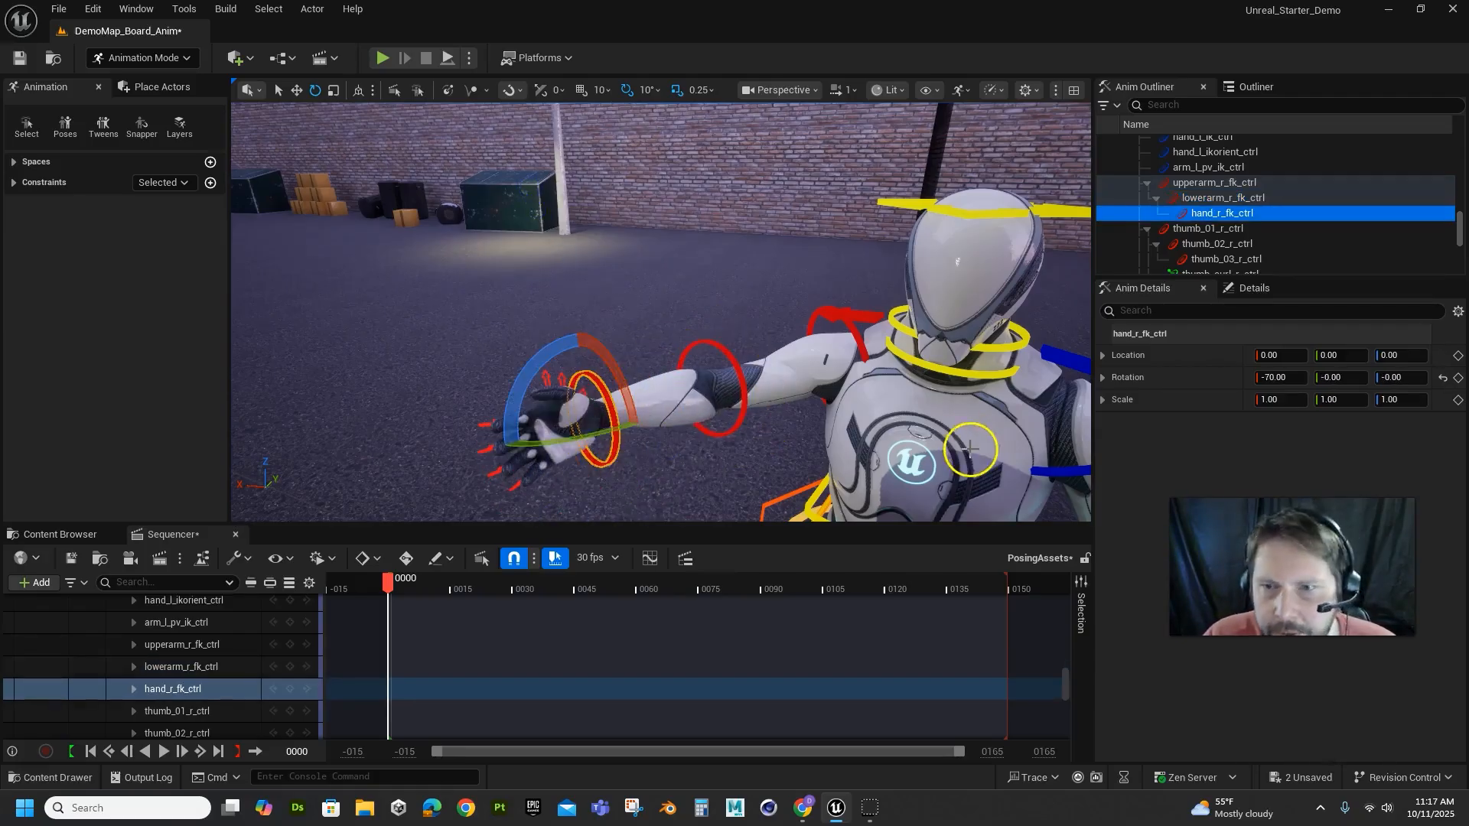
# Try twisting SKM_Manny_Simple's upper torso by rotating spine_03_ctrl to 10° on Z
pyautogui.scroll(-8, 925, 451)
pyautogui.click(712, 365)
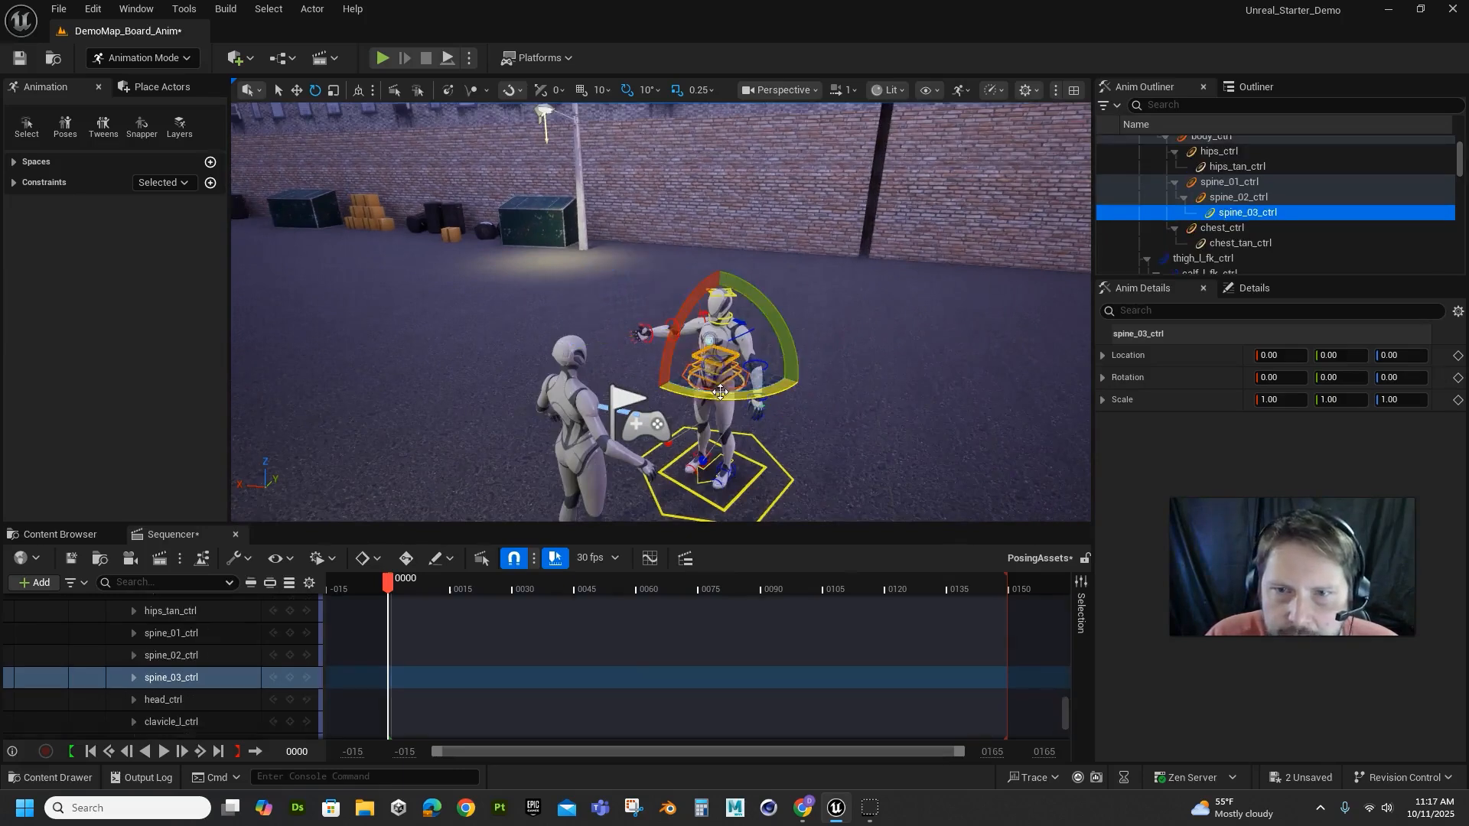
pyautogui.moveTo(795, 380); pyautogui.dragTo(803, 390)
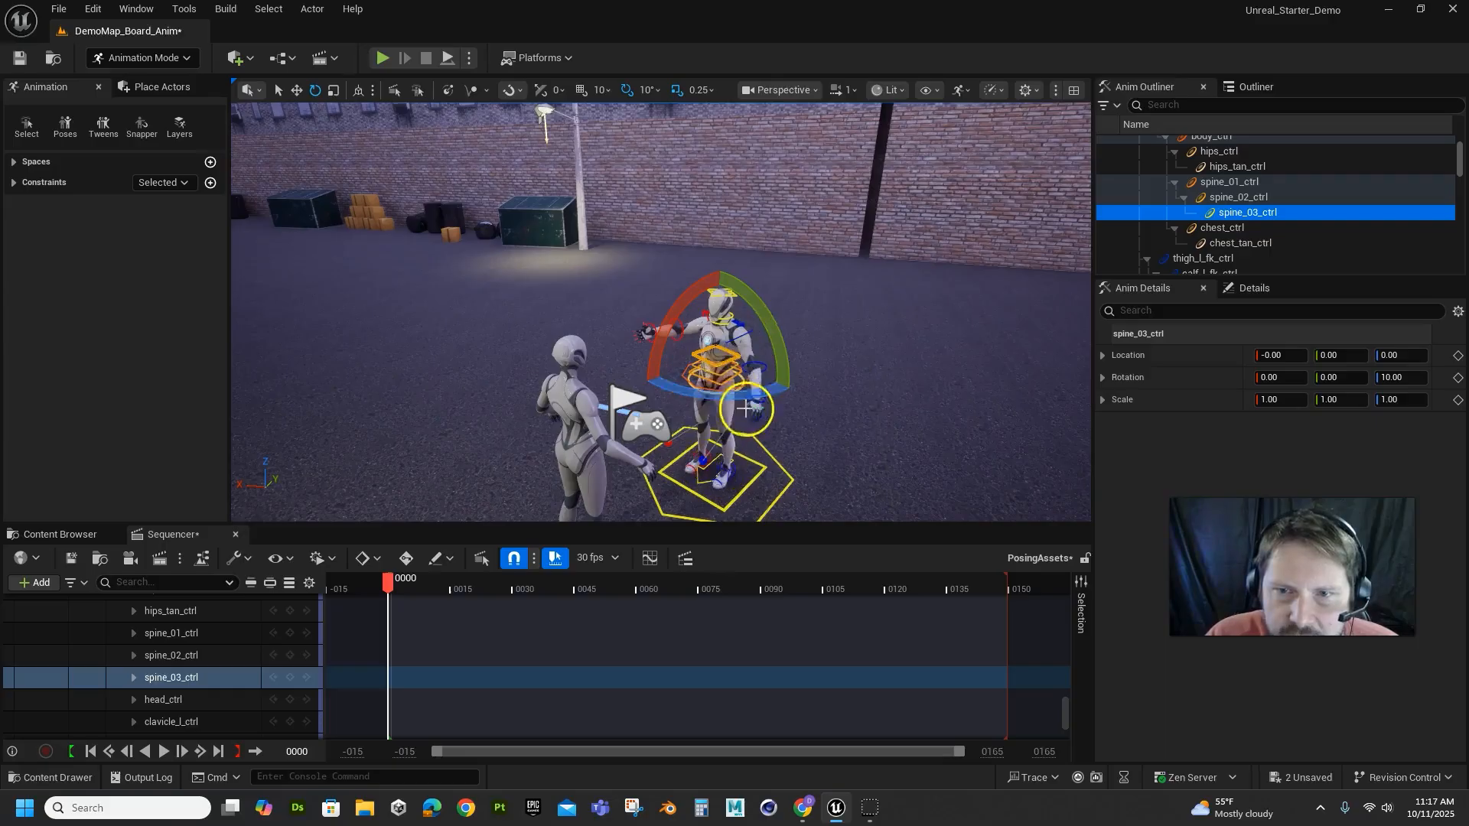
# Shift SKM_Manny_Simple's torso posture by rotating hips_ctrl to 10° on Y and spine_03_ctrl to 10° on X only
pyautogui.scroll(4, 746, 407)
pyautogui.scroll(-3, 772, 508)
pyautogui.press('f')
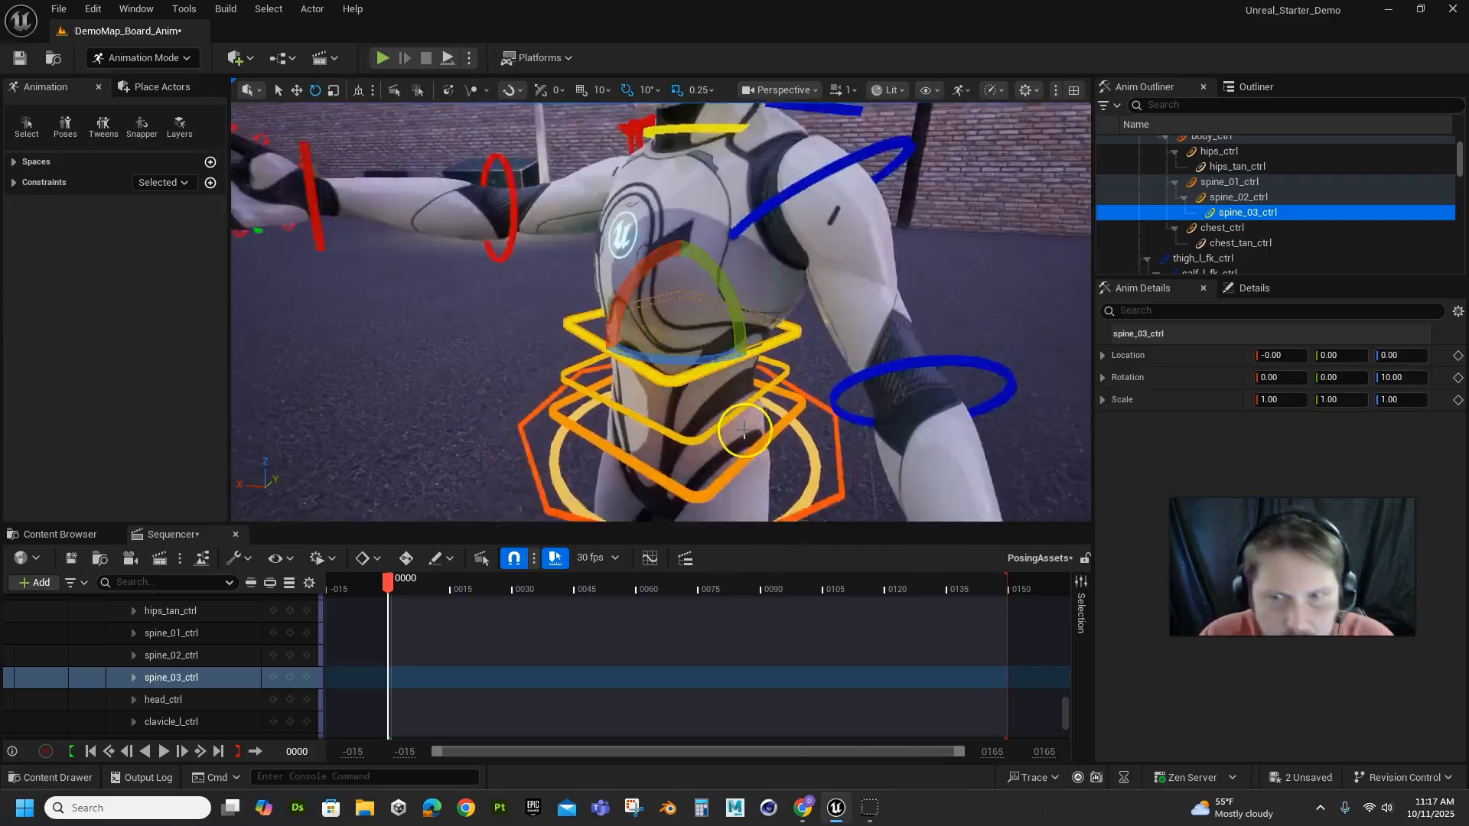
pyautogui.scroll(-5, 717, 495)
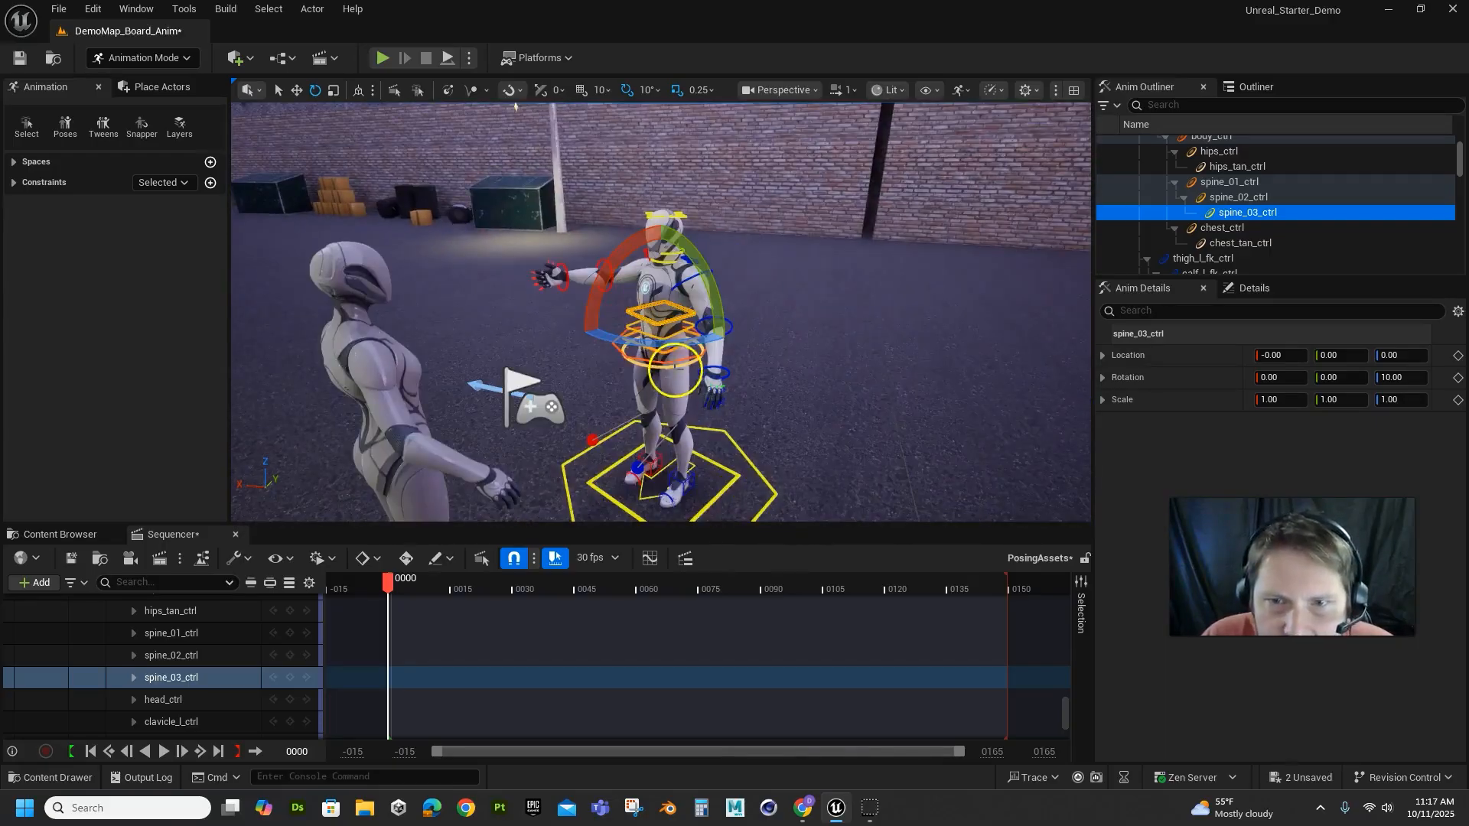
pyautogui.click(675, 369)
pyautogui.moveTo(633, 331); pyautogui.dragTo(635, 342)
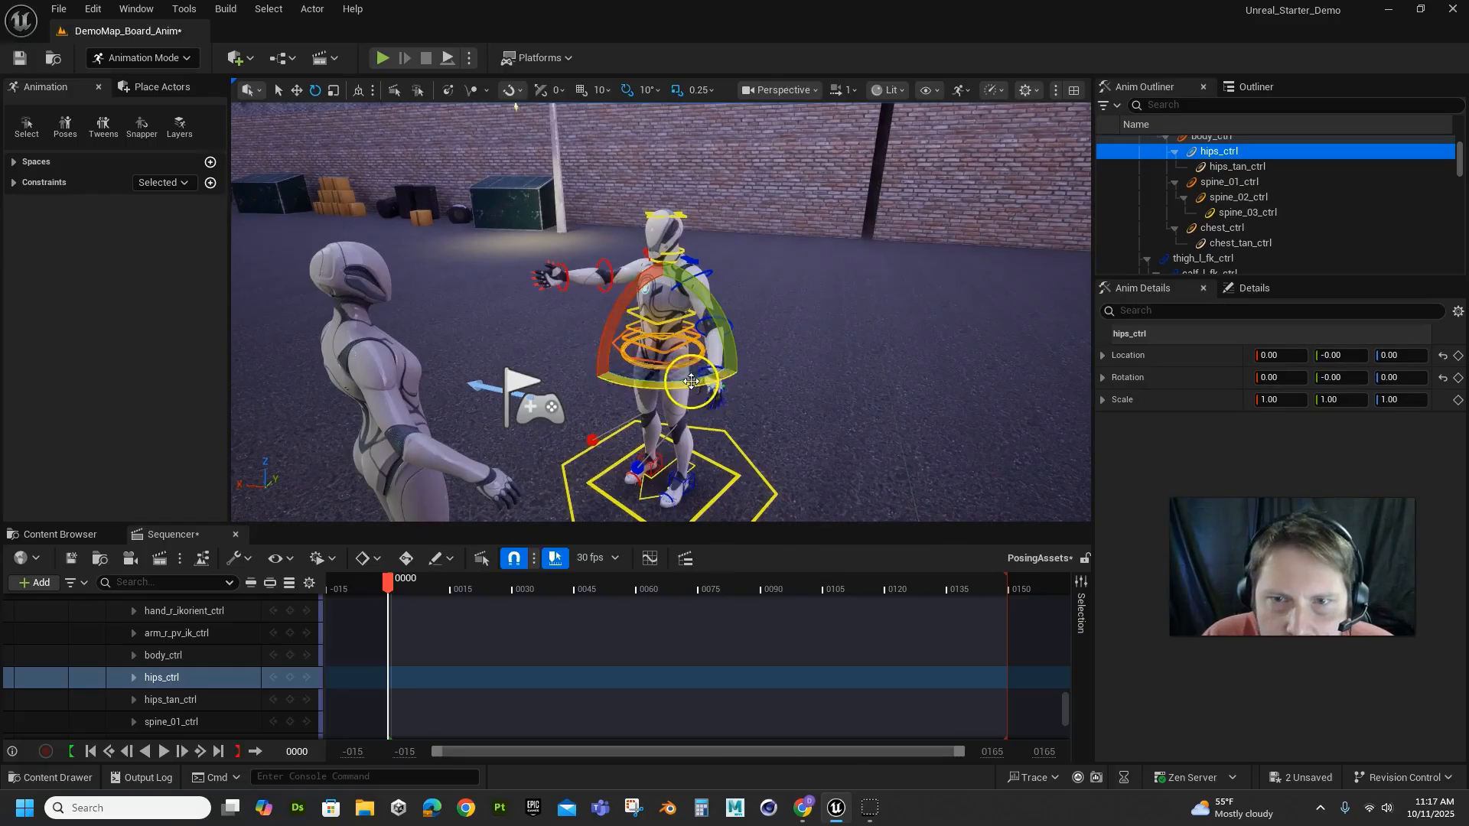
pyautogui.moveTo(692, 381); pyautogui.dragTo(763, 388)
pyautogui.moveTo(736, 341); pyautogui.dragTo(741, 366)
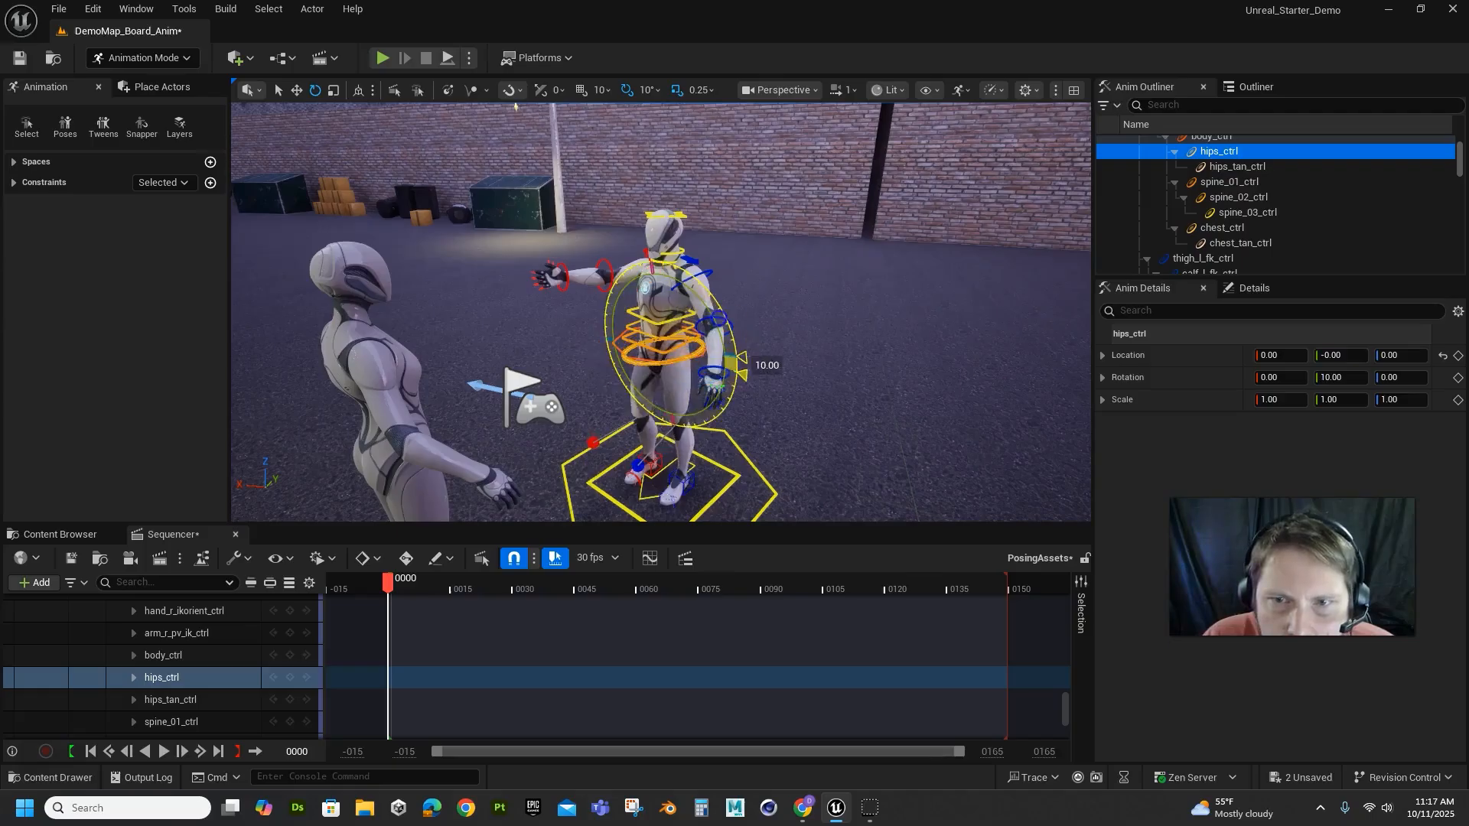
pyautogui.click(679, 339)
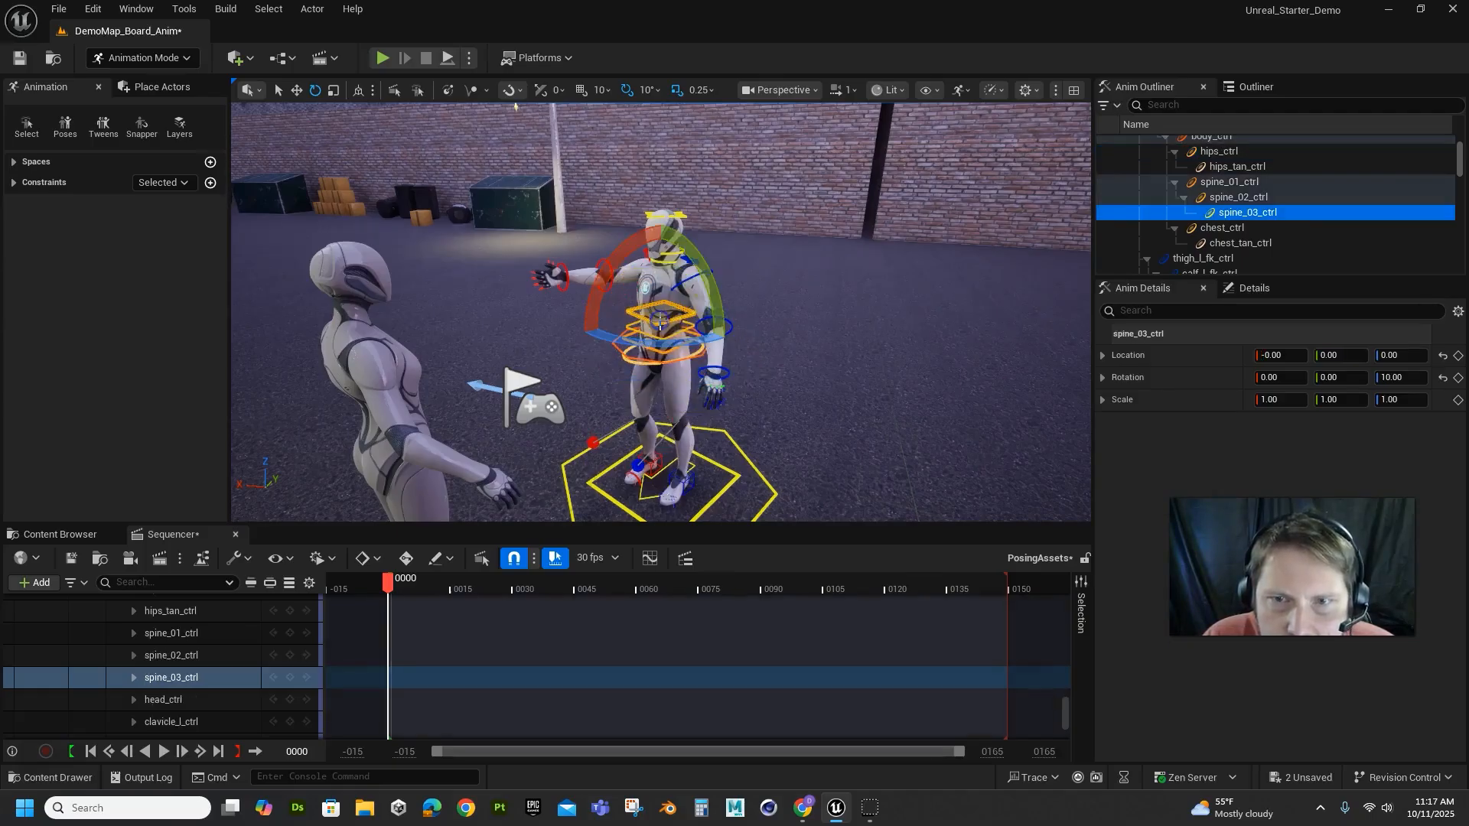
pyautogui.moveTo(679, 339); pyautogui.dragTo(666, 344)
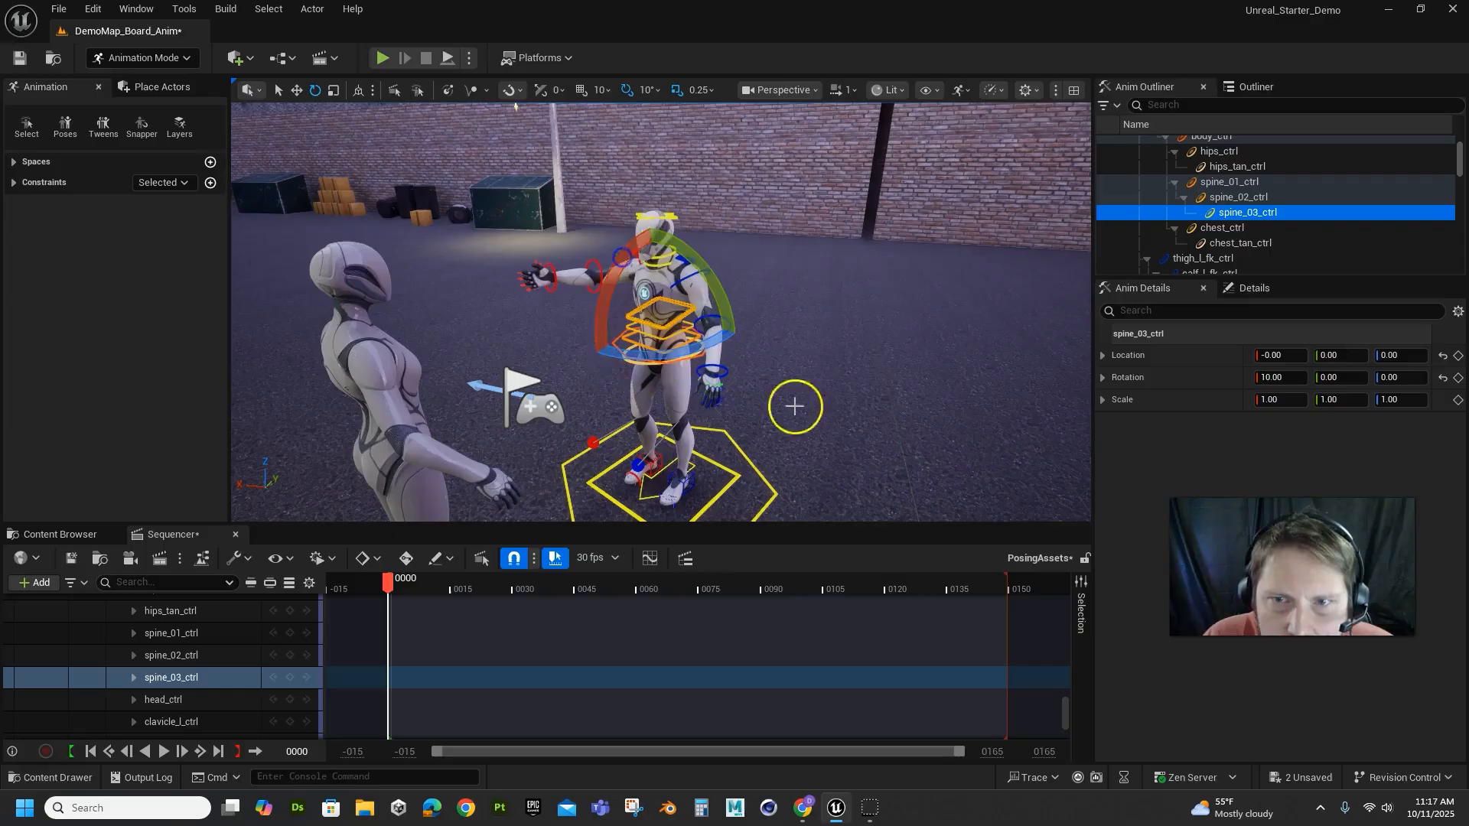
# Tilt and turn SKM_Manny_Simple's head by rotating head_ctrl to about 10° on X and Z
pyautogui.keyDown('alt'); pyautogui.moveTo(844, 363); pyautogui.dragTo(192, 360); pyautogui.keyUp('alt')
pyautogui.scroll(5, 994, 383)
pyautogui.scroll(-4, 973, 388)
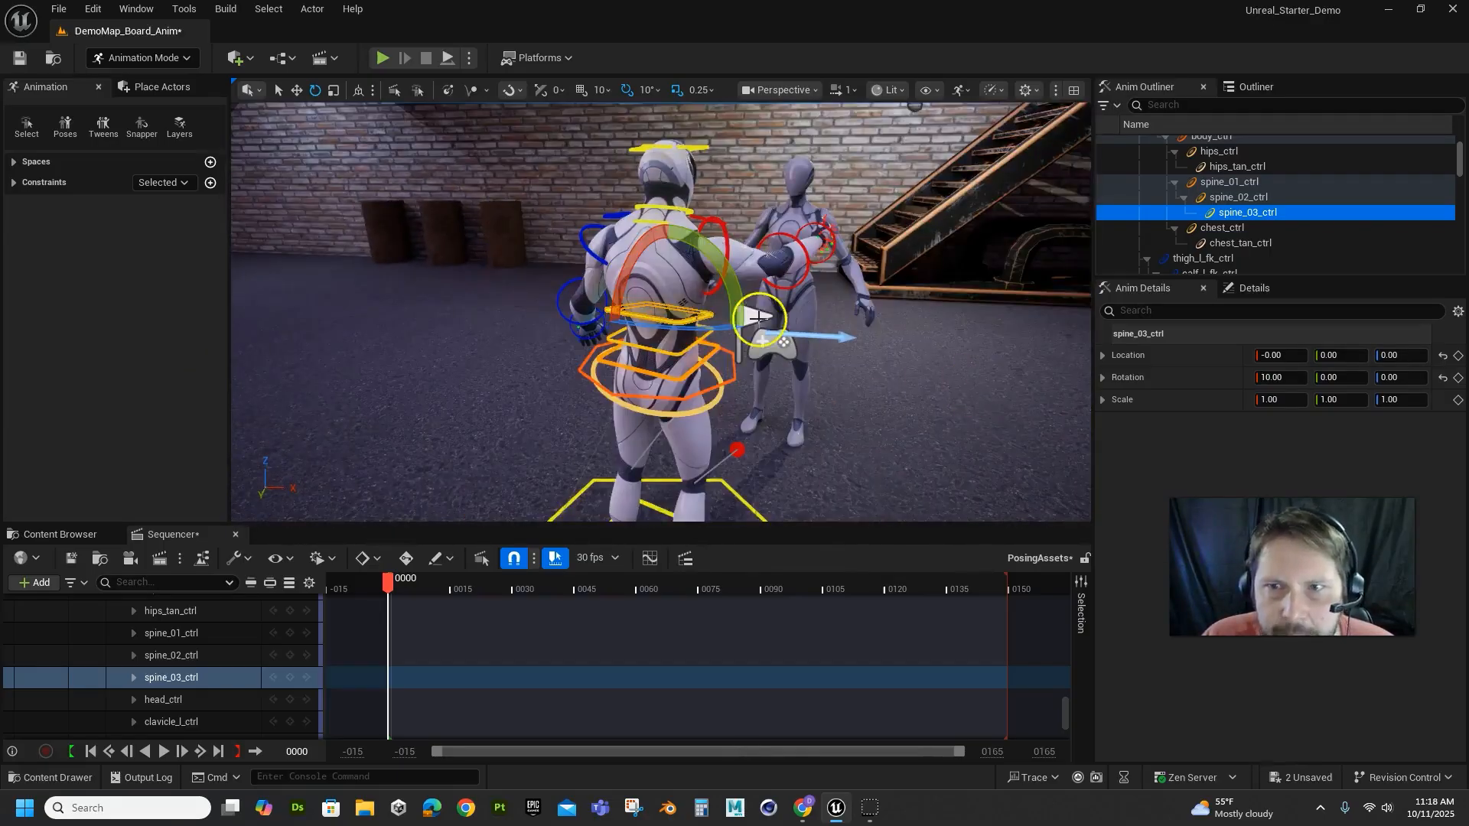
pyautogui.keyDown('alt'); pyautogui.moveTo(758, 315); pyautogui.dragTo(688, 336); pyautogui.keyUp('alt')
pyautogui.click(600, 198)
pyautogui.moveTo(599, 198); pyautogui.dragTo(609, 254)
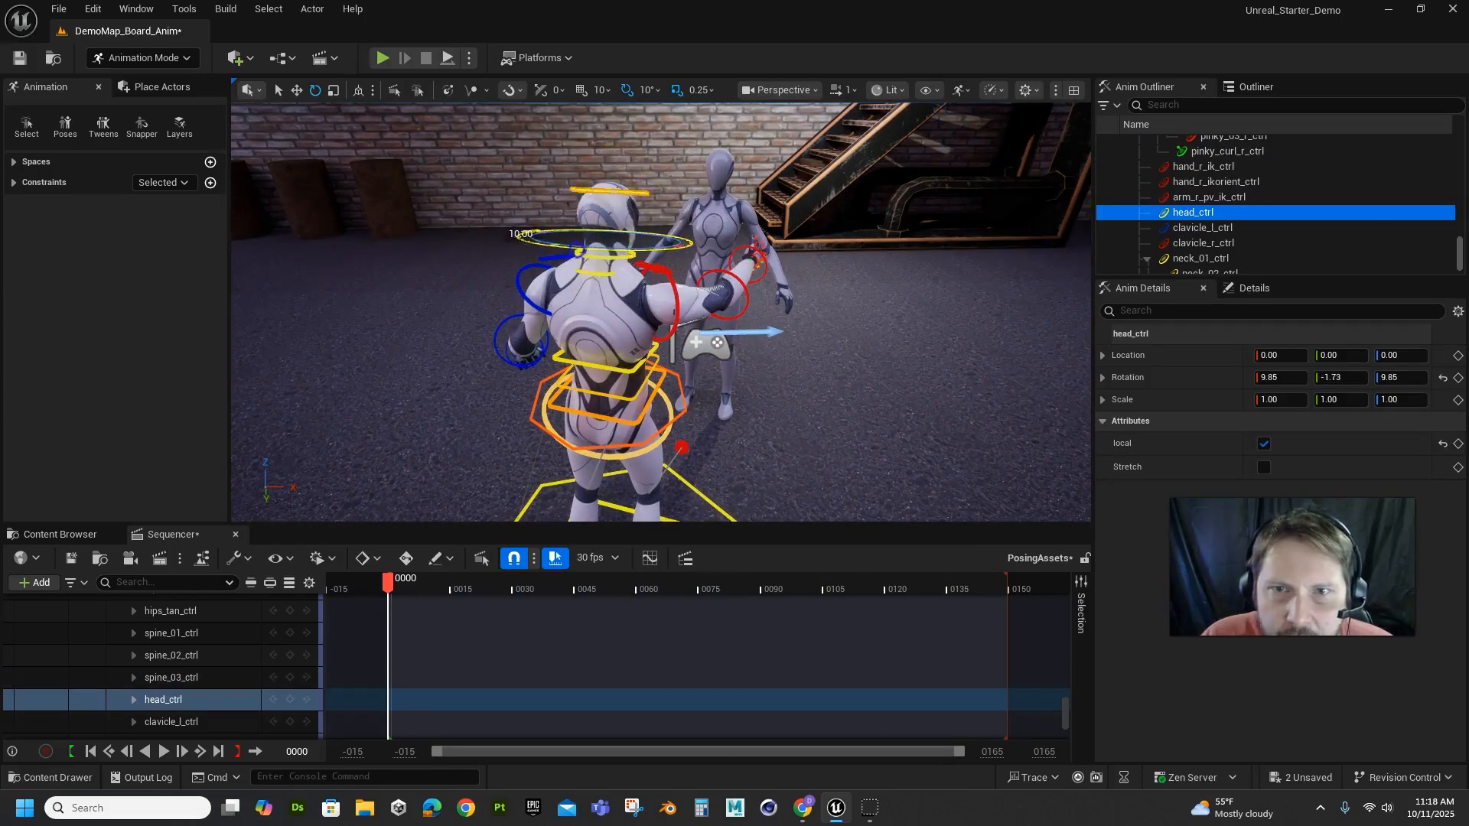
# Try turning SKM_Manny_Simple's neck by rotating neck_02_ctrl to -50° on Z, and undo it
pyautogui.click(618, 263)
pyautogui.moveTo(618, 263); pyautogui.dragTo(562, 264)
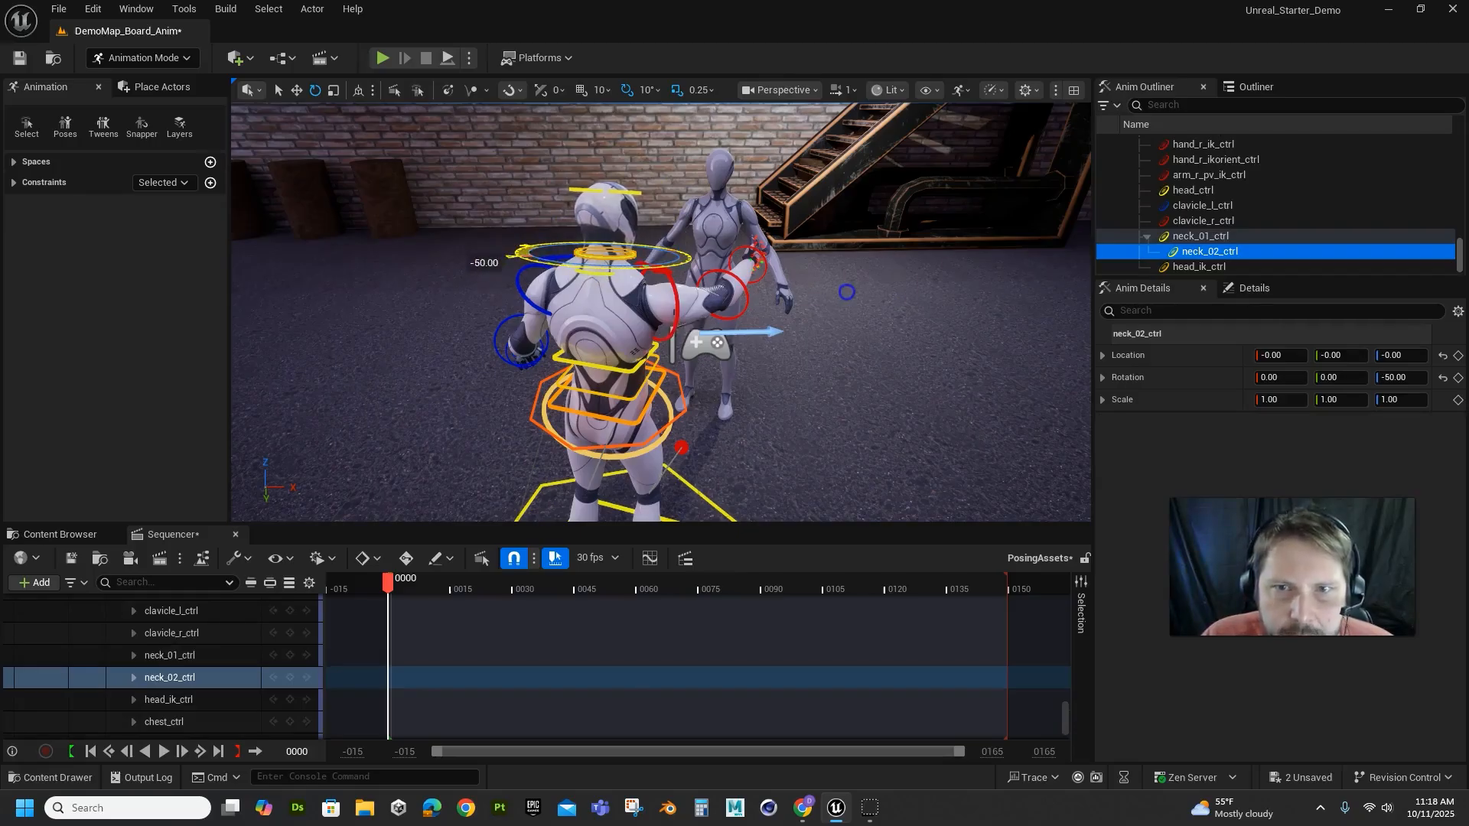
pyautogui.hotkey('ctrl', 'z')
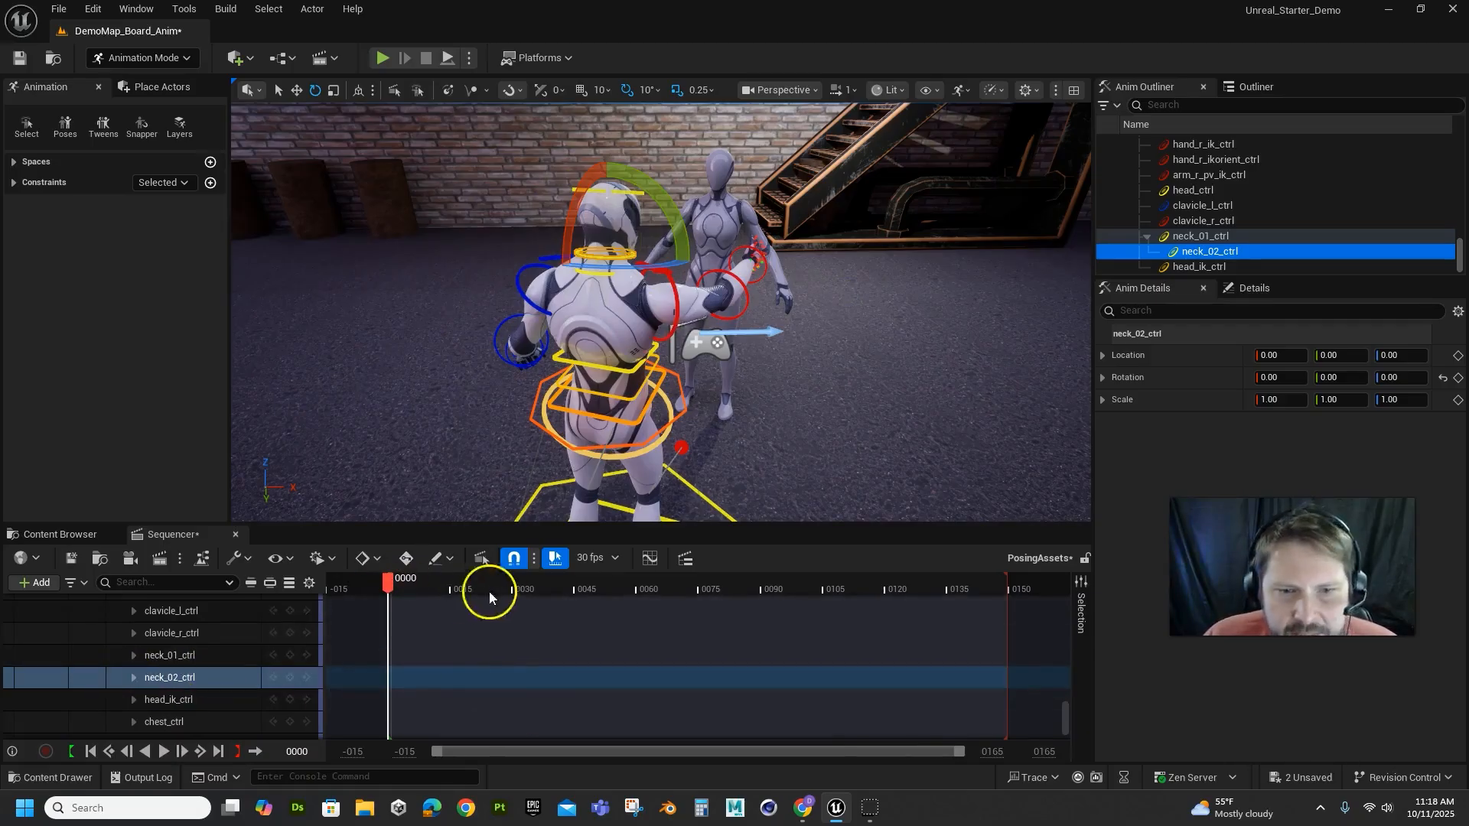
# Adjust SKM_Manny_Simple's right arm: rotate lowerarm_r_fk_ctrl to -50° on X and move upperarm_r_fk_ctrl to location -5.14, -0.52, 1.59
pyautogui.click(738, 292)
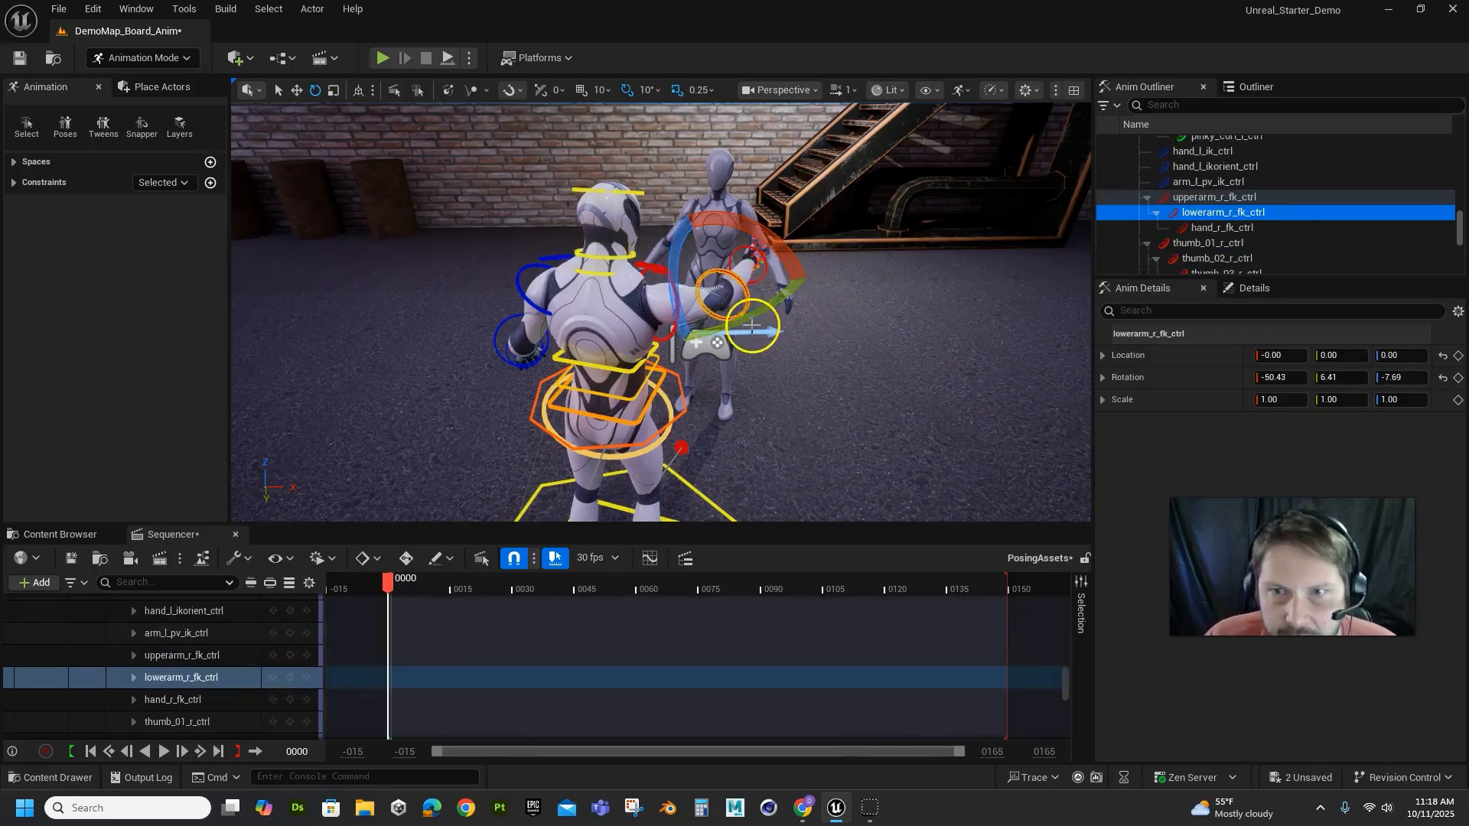
pyautogui.moveTo(746, 306); pyautogui.dragTo(711, 342)
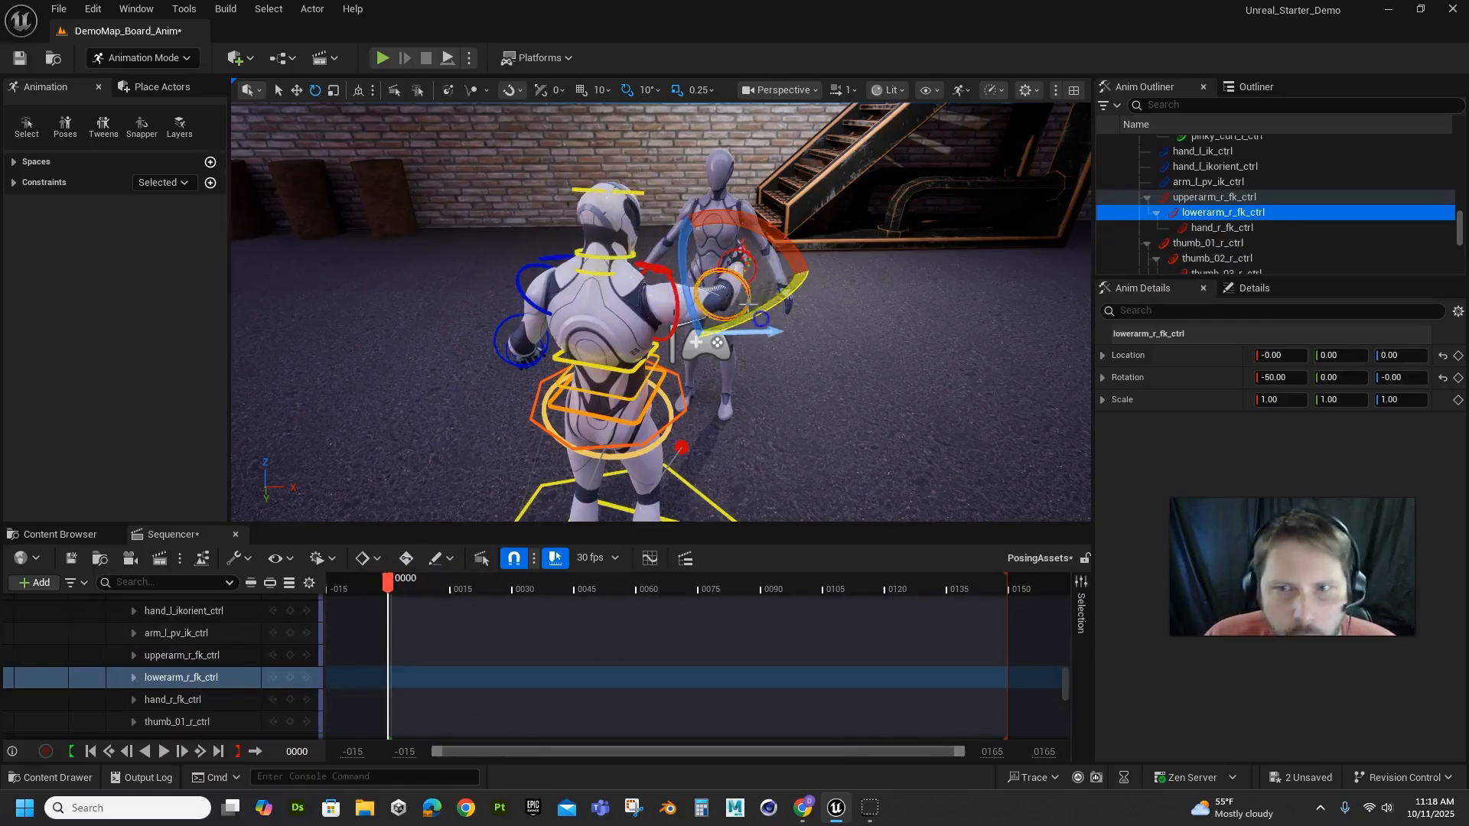
pyautogui.click(669, 336)
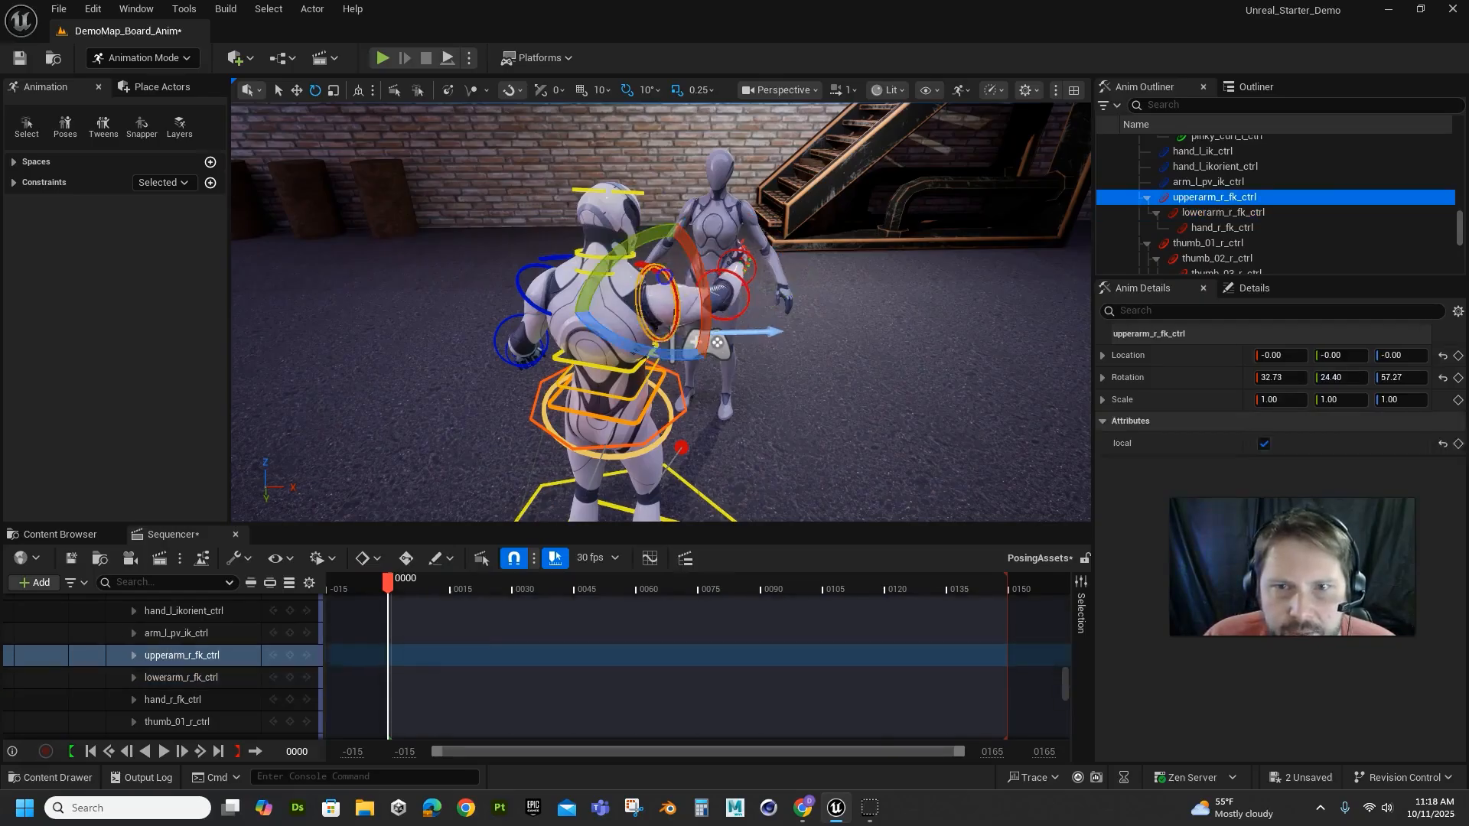
pyautogui.click(673, 314)
pyautogui.click(683, 294)
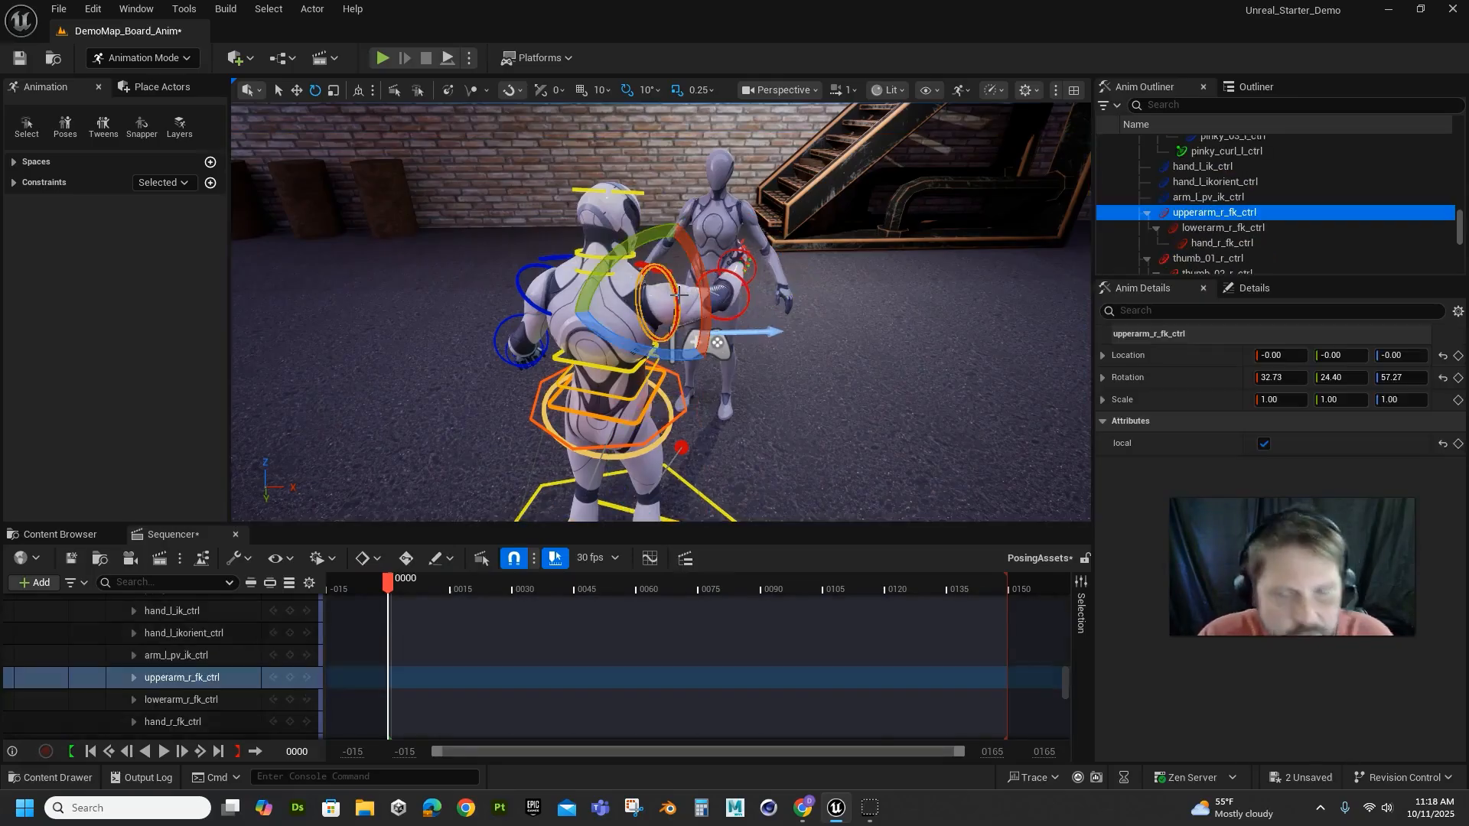
pyautogui.press('w')
pyautogui.moveTo(670, 252); pyautogui.dragTo(627, 261)
pyautogui.click(627, 260)
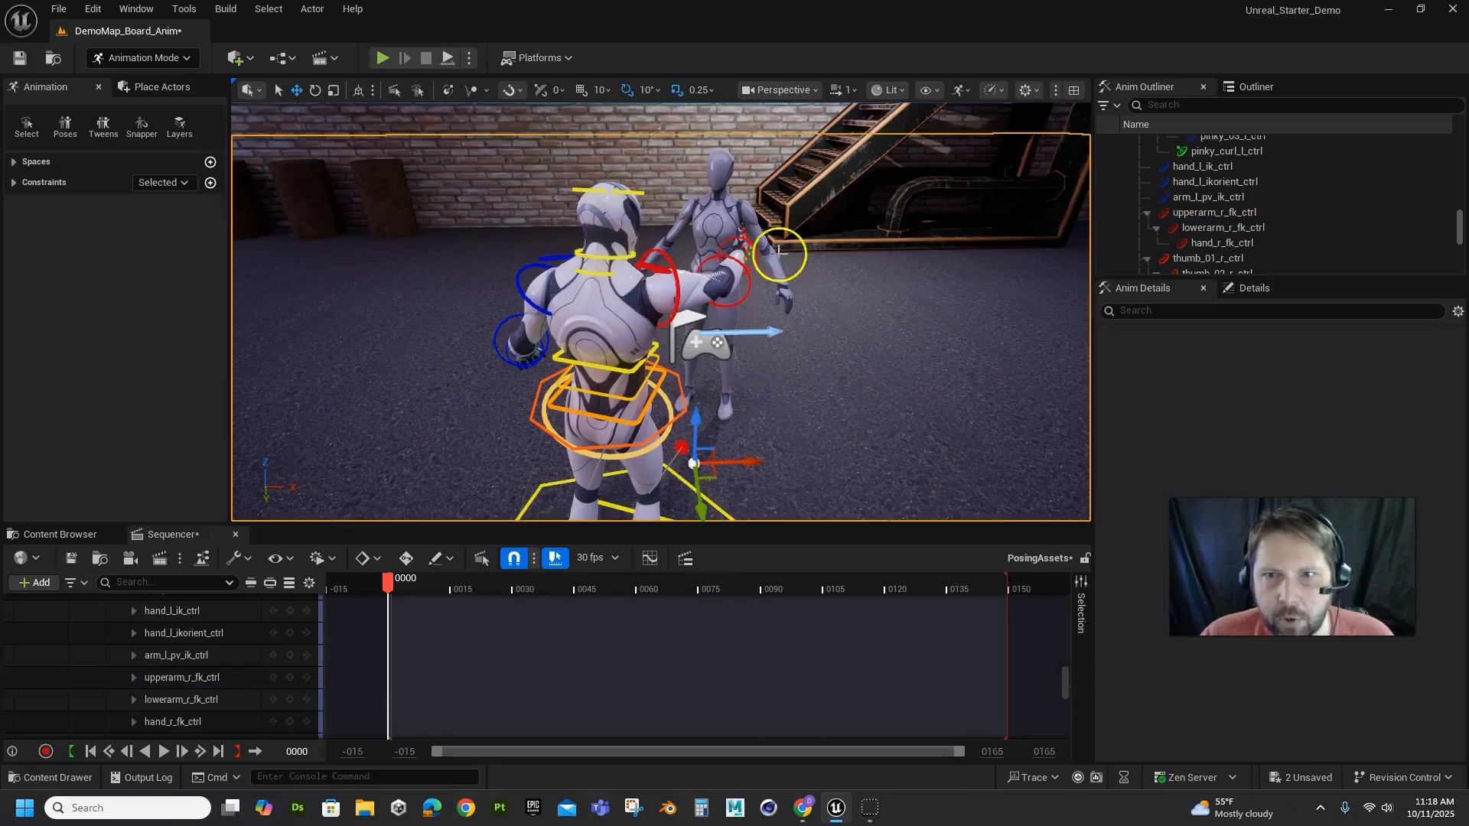
pyautogui.click(649, 269)
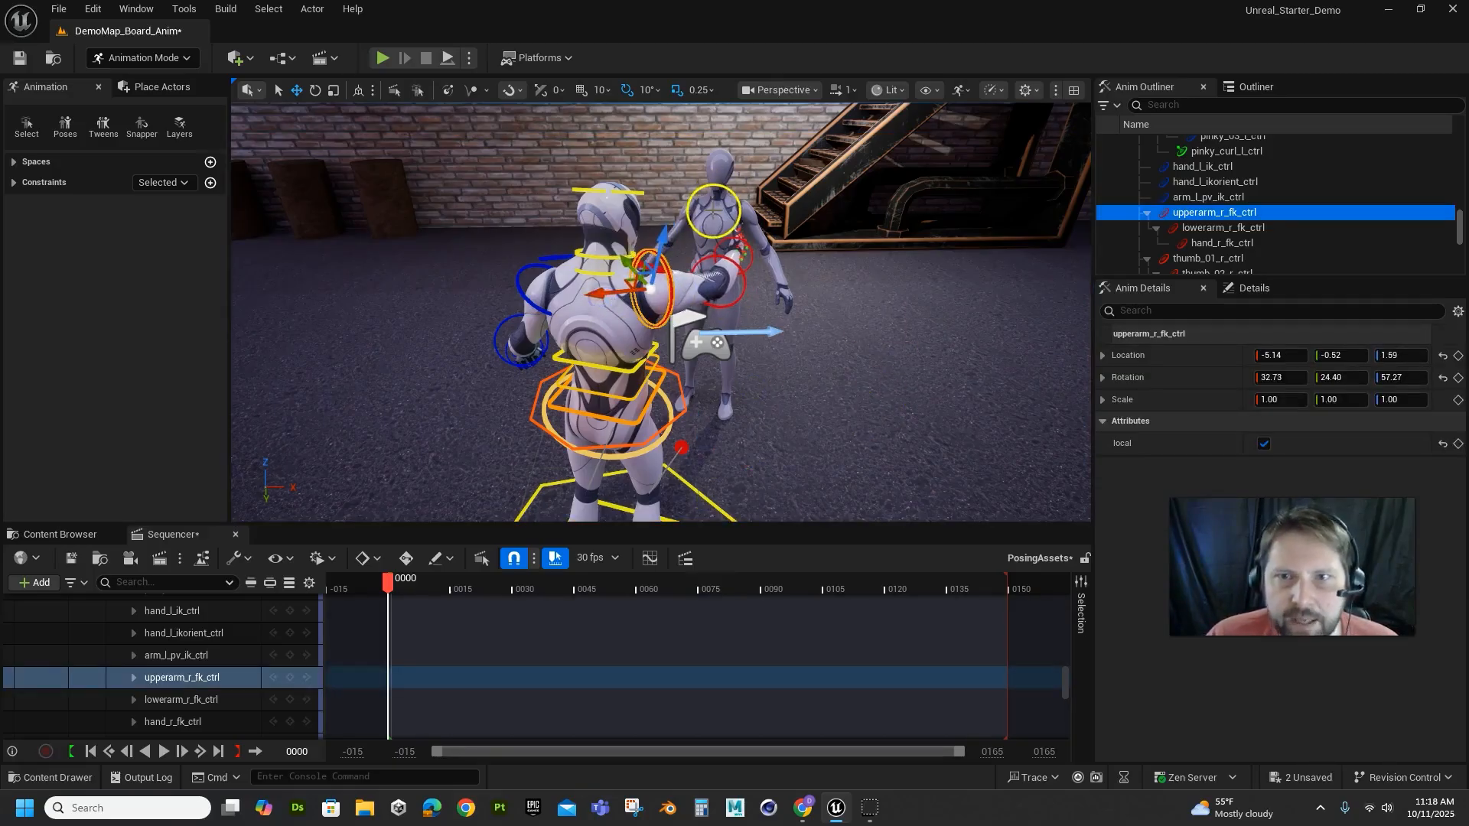
# Collapse the SKM_Manny_Simple track and add SK_Mannequin to the PosingAssets sequence
pyautogui.click(712, 211)
pyautogui.scroll(8, 159, 645)
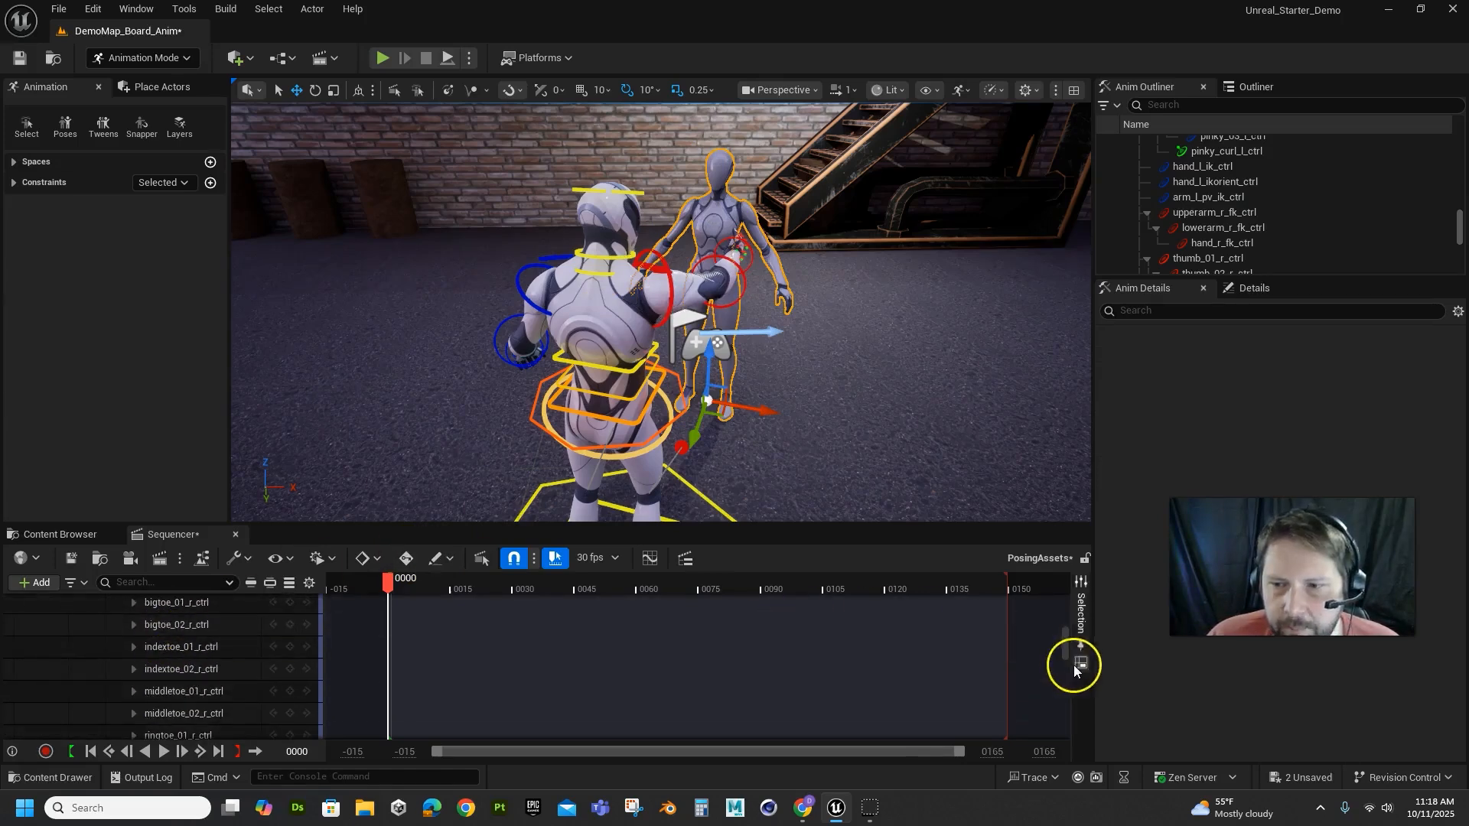
pyautogui.moveTo(1072, 659); pyautogui.dragTo(1067, 651)
pyautogui.scroll(10, 310, 645)
pyautogui.click(115, 603)
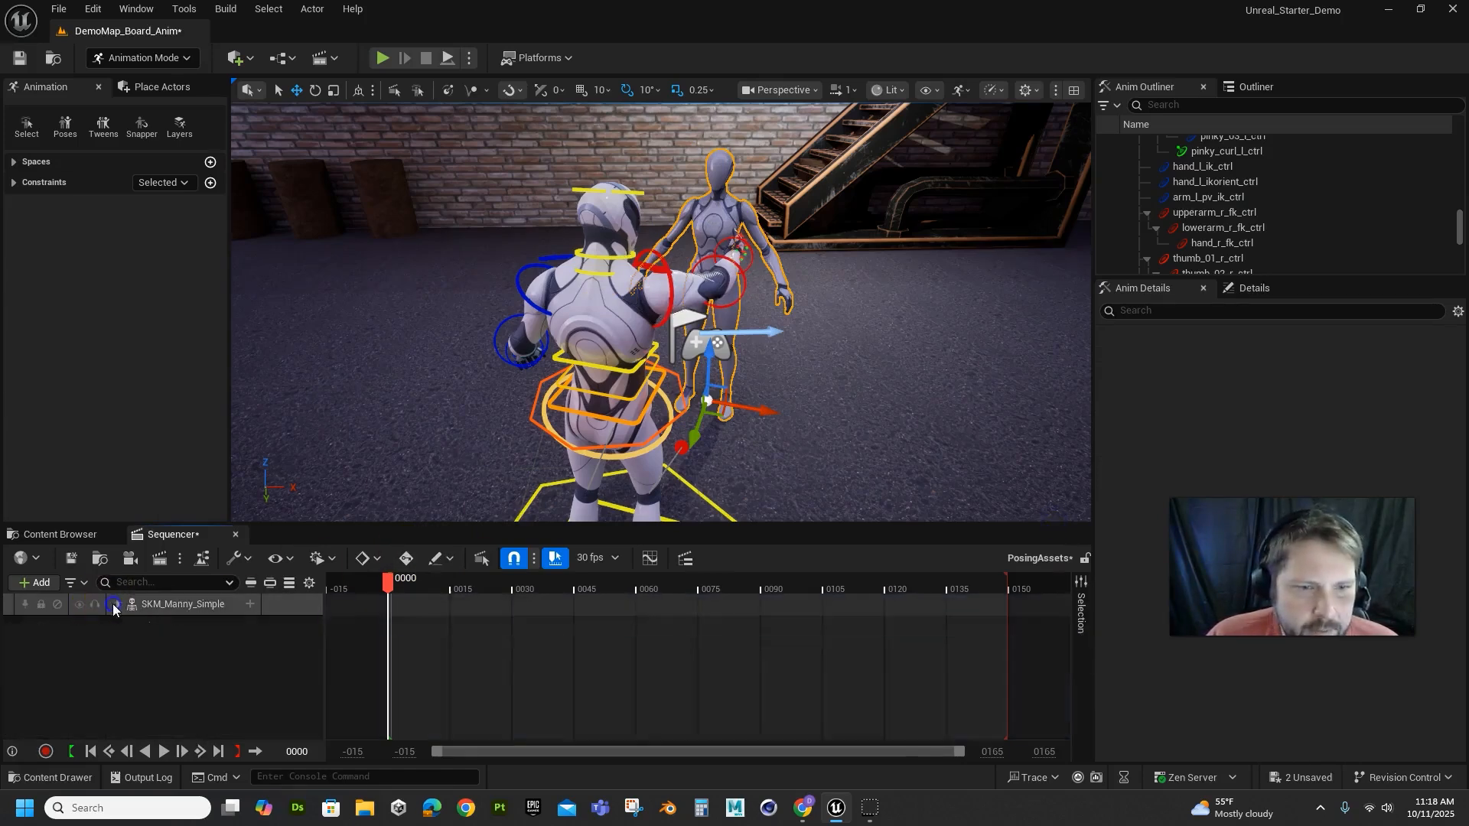
pyautogui.click(157, 669)
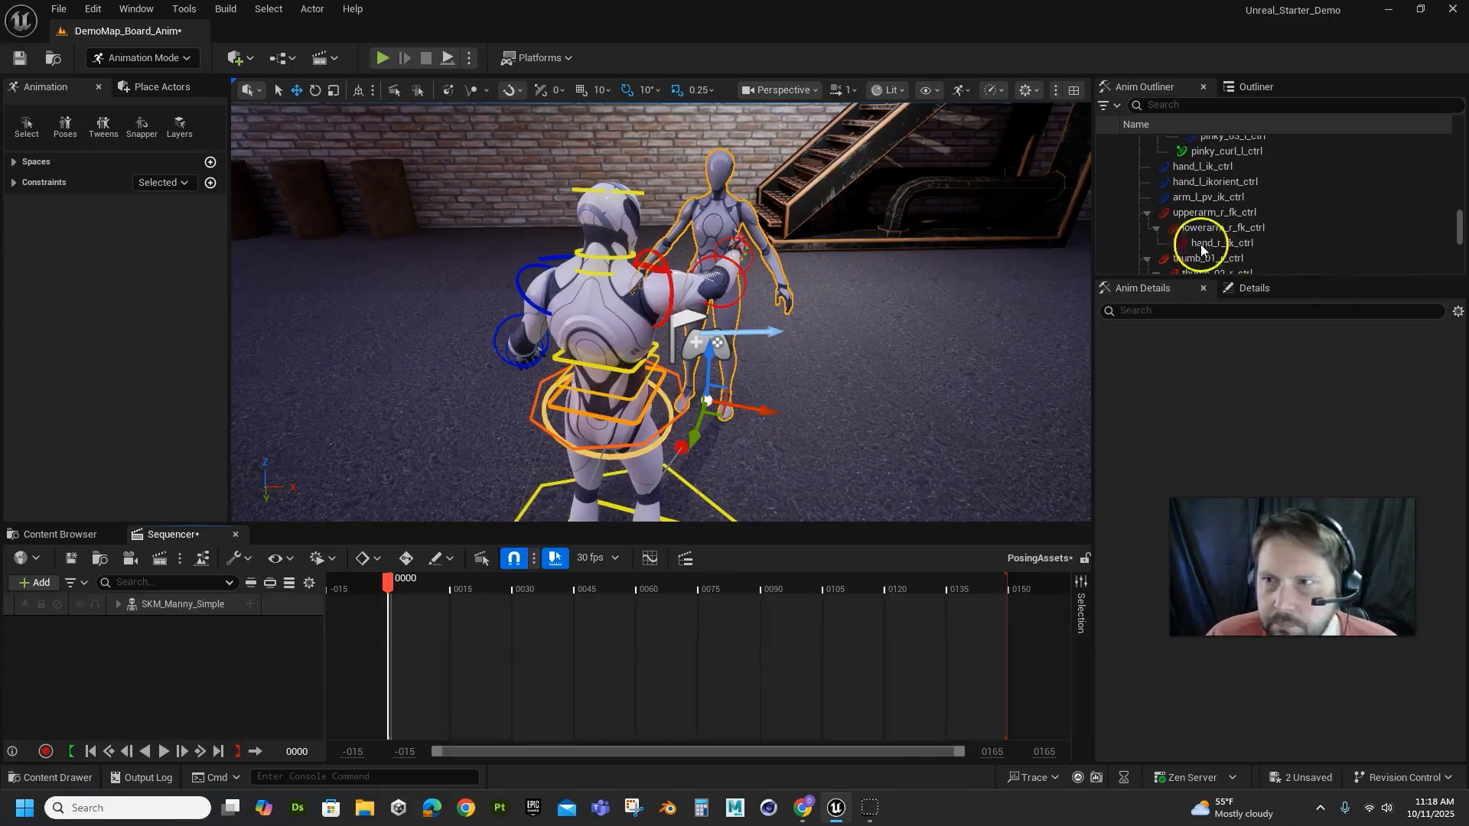
pyautogui.click(1255, 86)
pyautogui.moveTo(1190, 199); pyautogui.dragTo(287, 621)
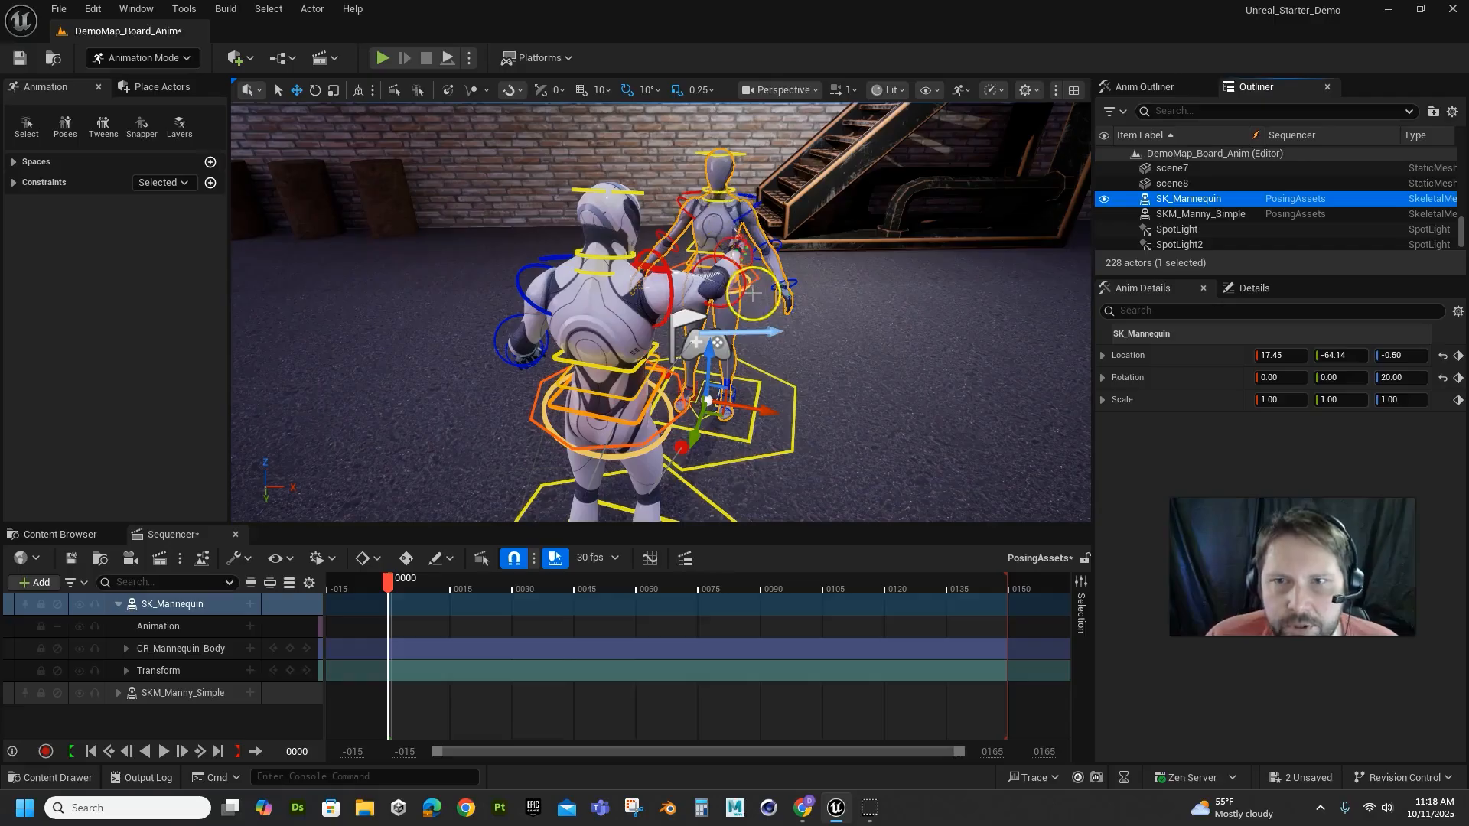
# Raise SK_Mannequin's left arm forward by rotating upperarm_l_fk_ctrl to 40° on Z
pyautogui.scroll(5, 752, 296)
pyautogui.scroll(-3, 752, 296)
pyautogui.moveTo(761, 283); pyautogui.dragTo(634, 279, button='right')
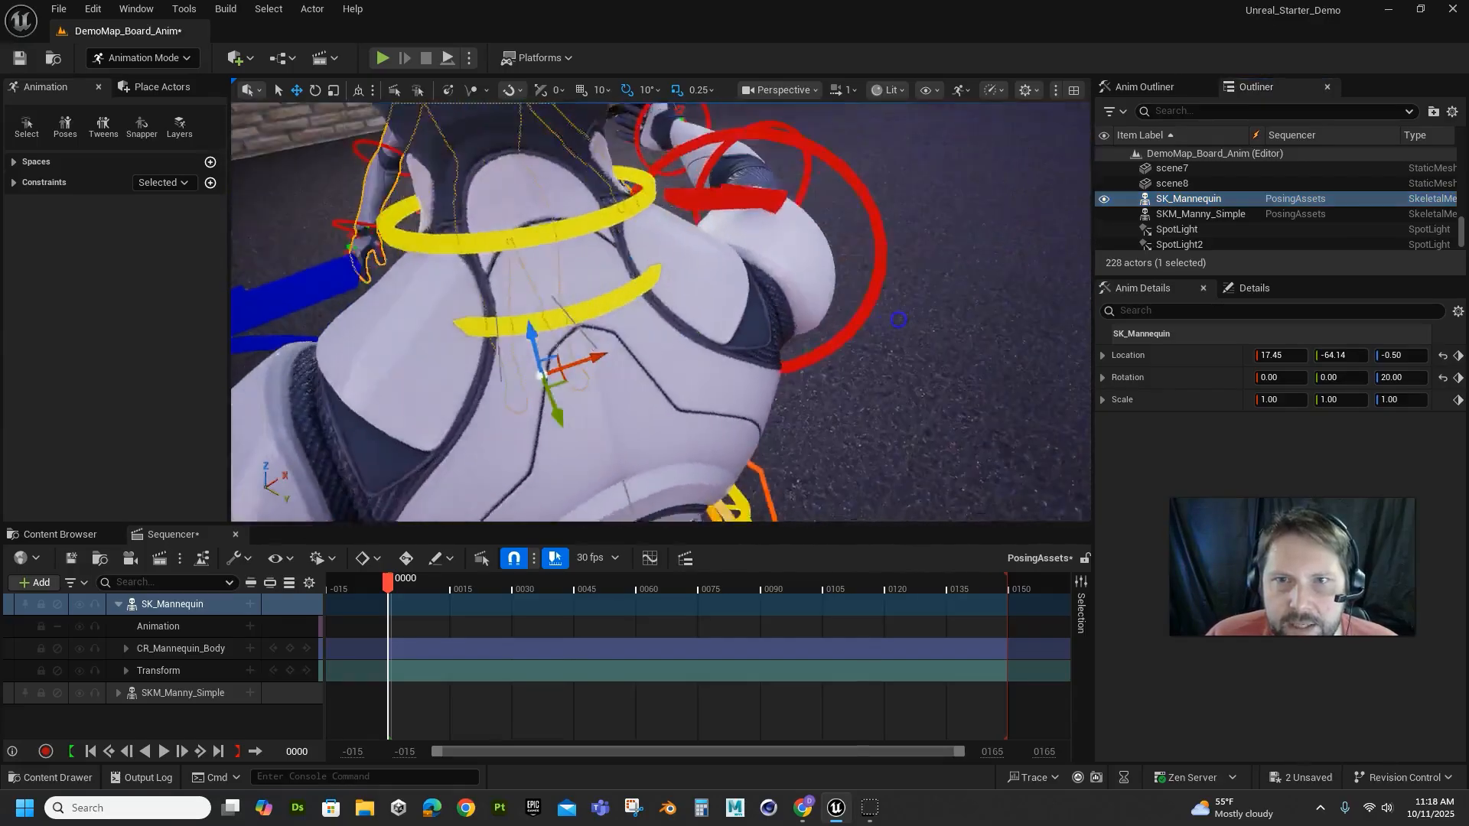
pyautogui.press('f')
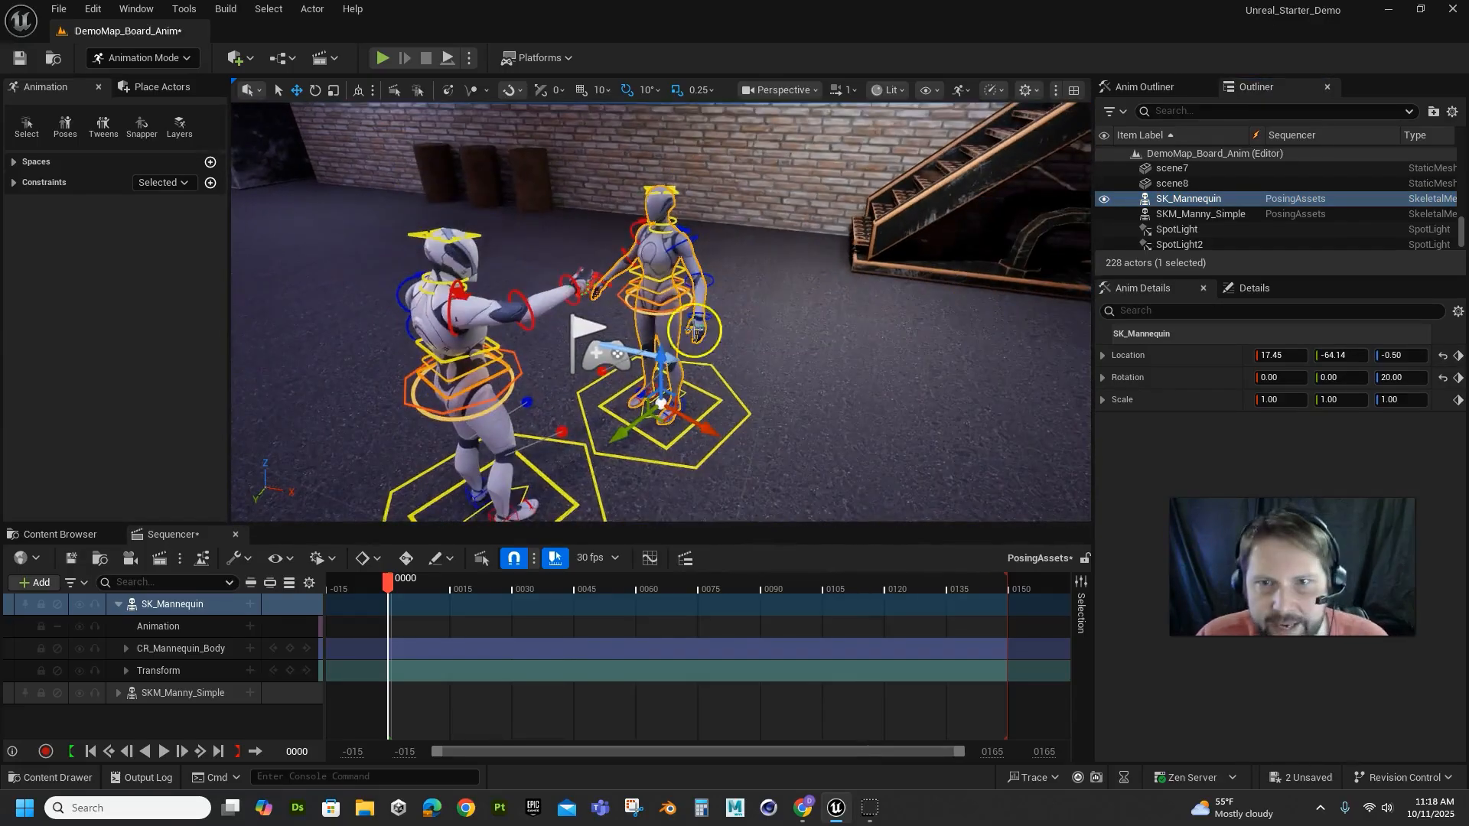
pyautogui.keyDown('alt'); pyautogui.moveTo(694, 330); pyautogui.dragTo(692, 254); pyautogui.keyUp('alt')
pyautogui.click(686, 290)
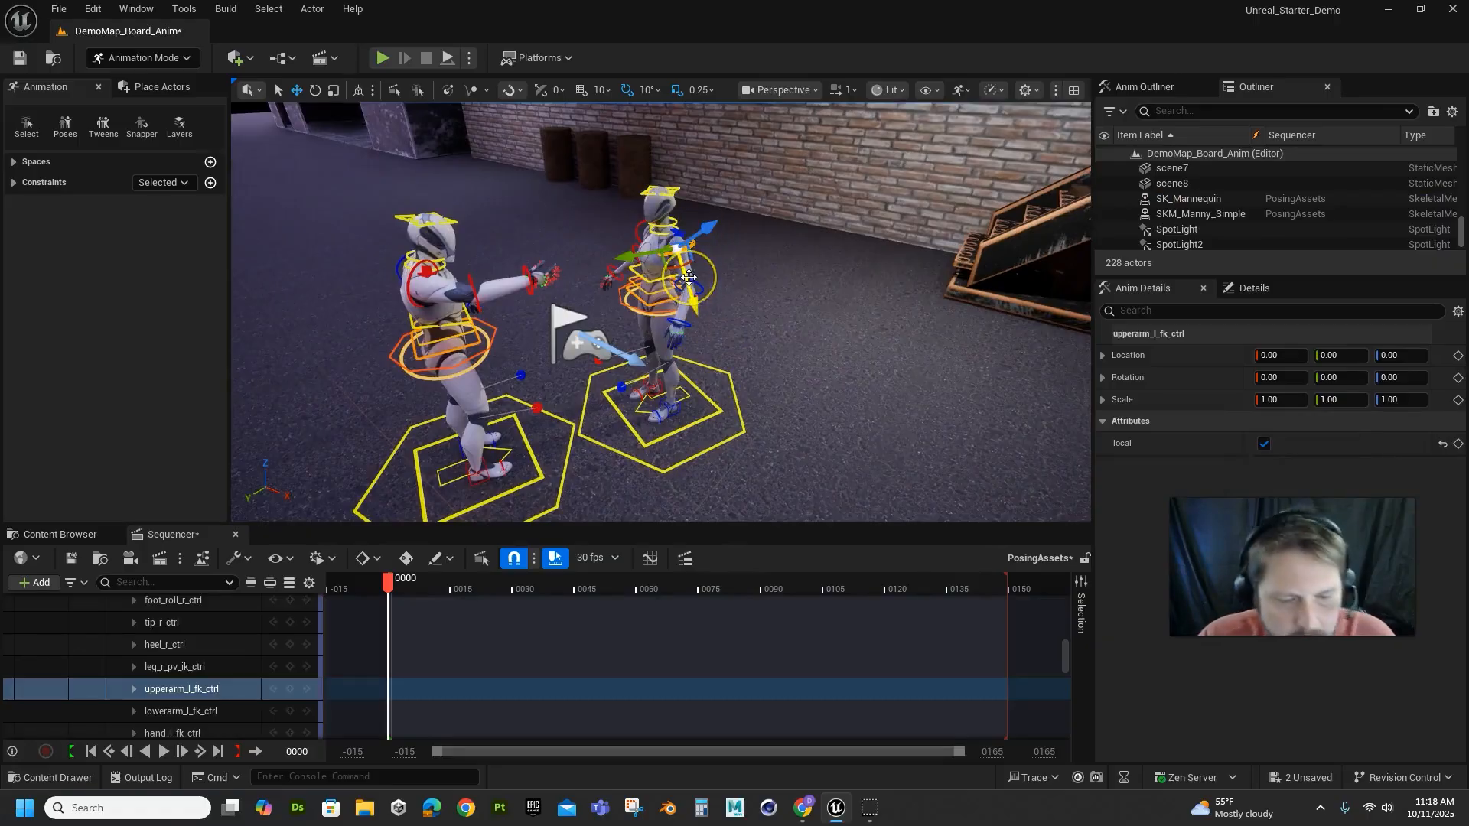
pyautogui.press('e')
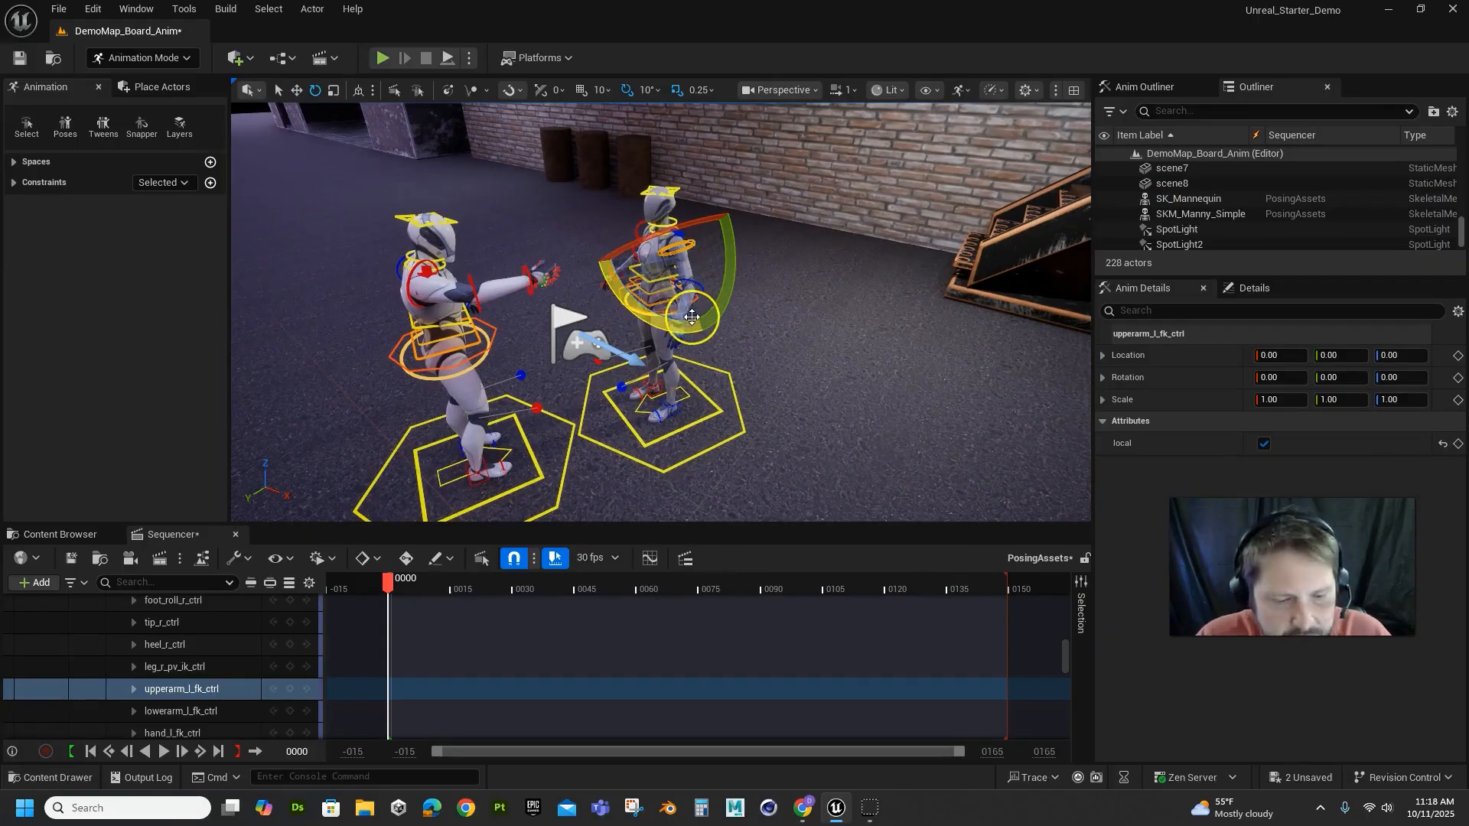
pyautogui.press('w')
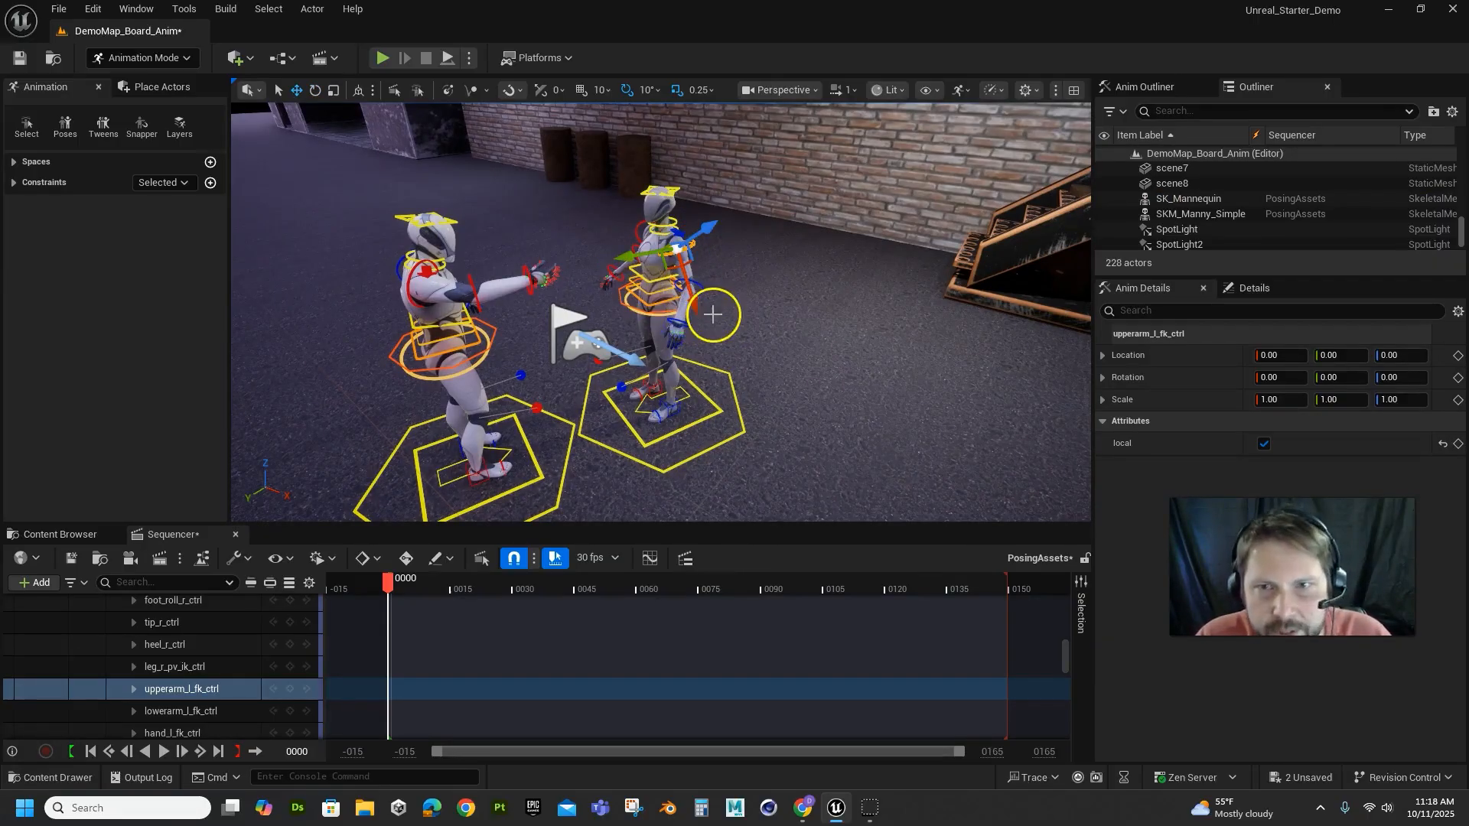
pyautogui.press('e')
pyautogui.press('r')
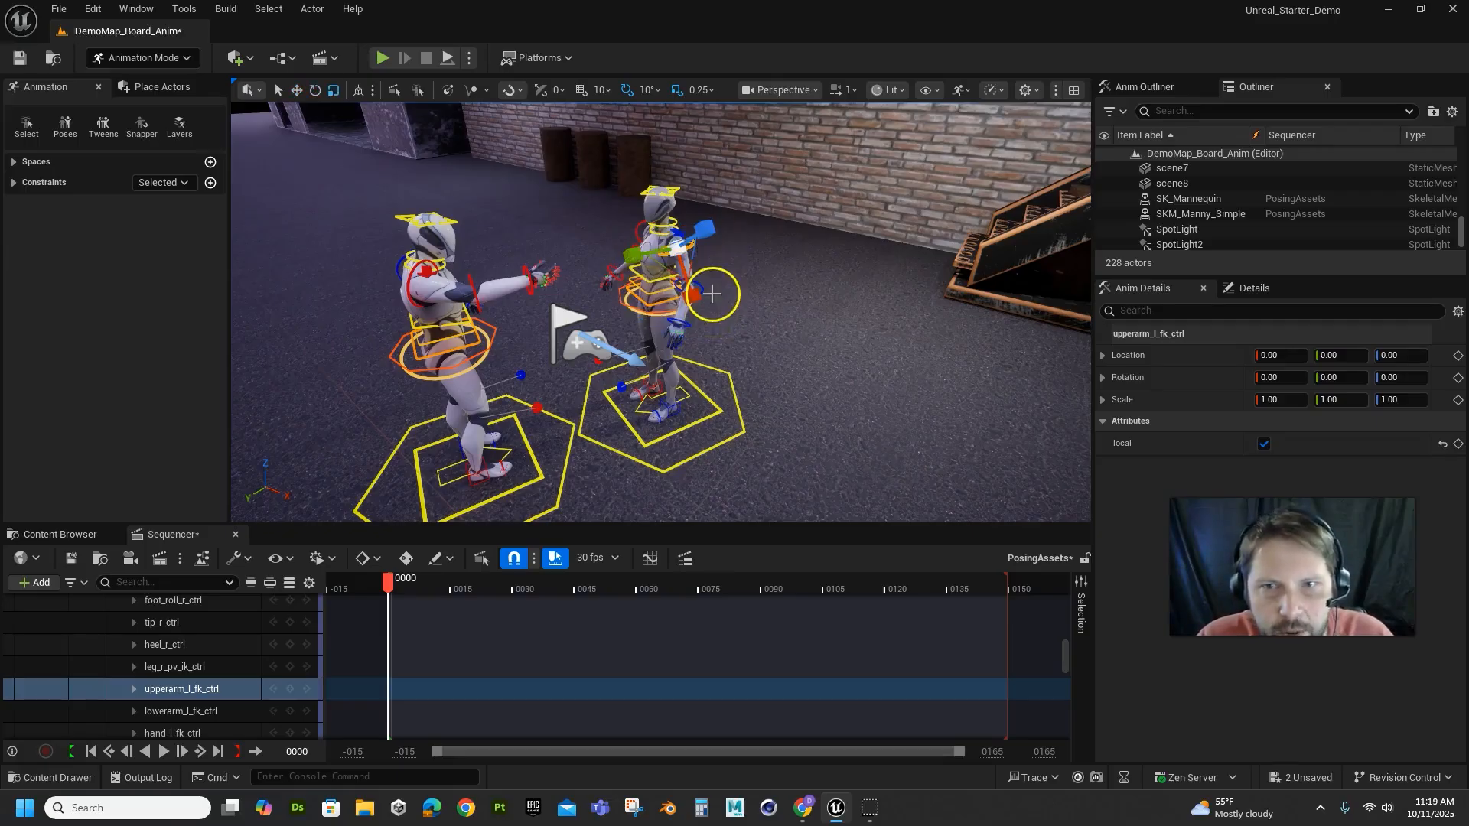
pyautogui.press('e')
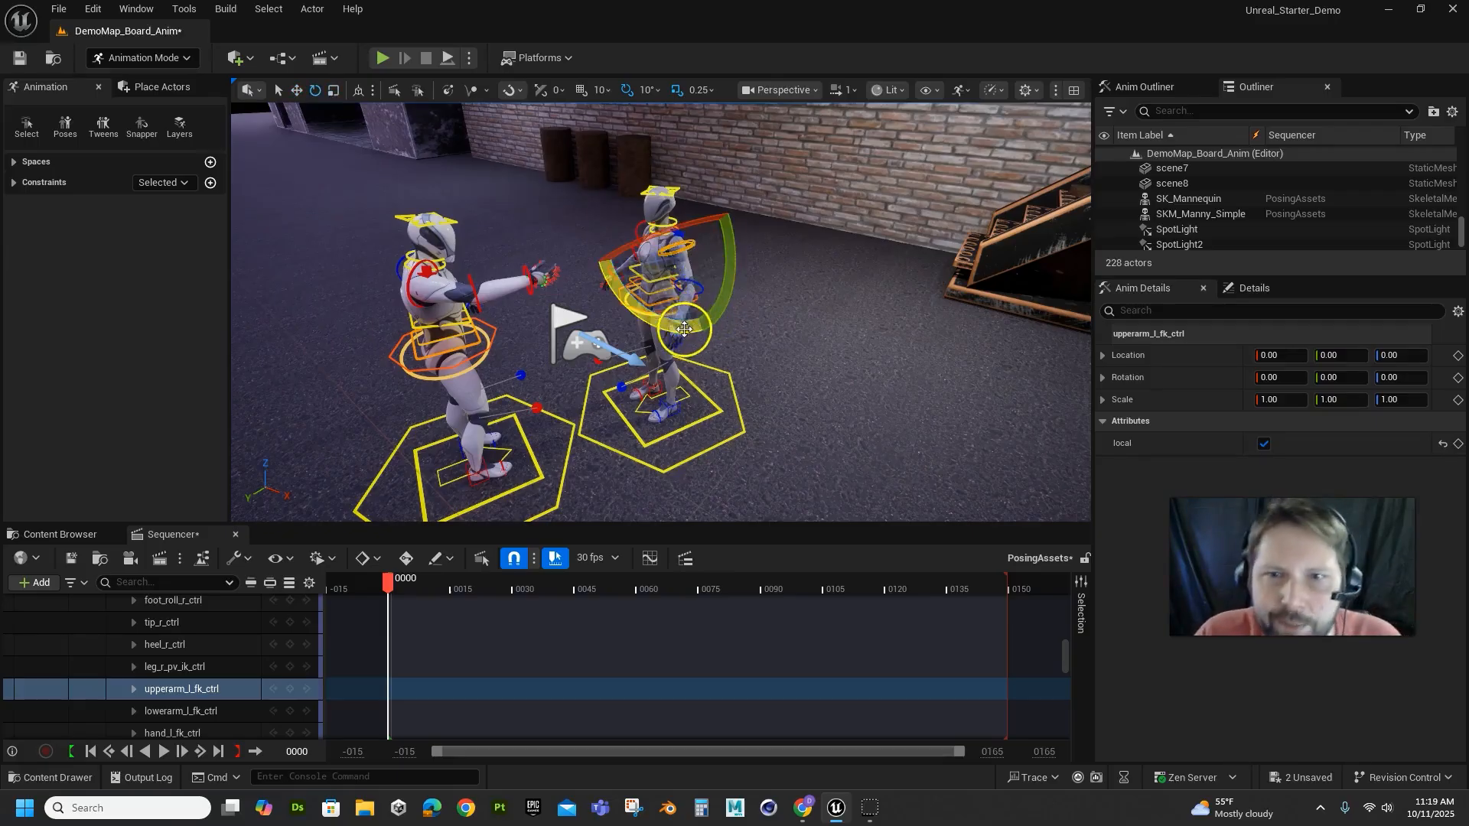
pyautogui.moveTo(684, 329); pyautogui.dragTo(642, 337)
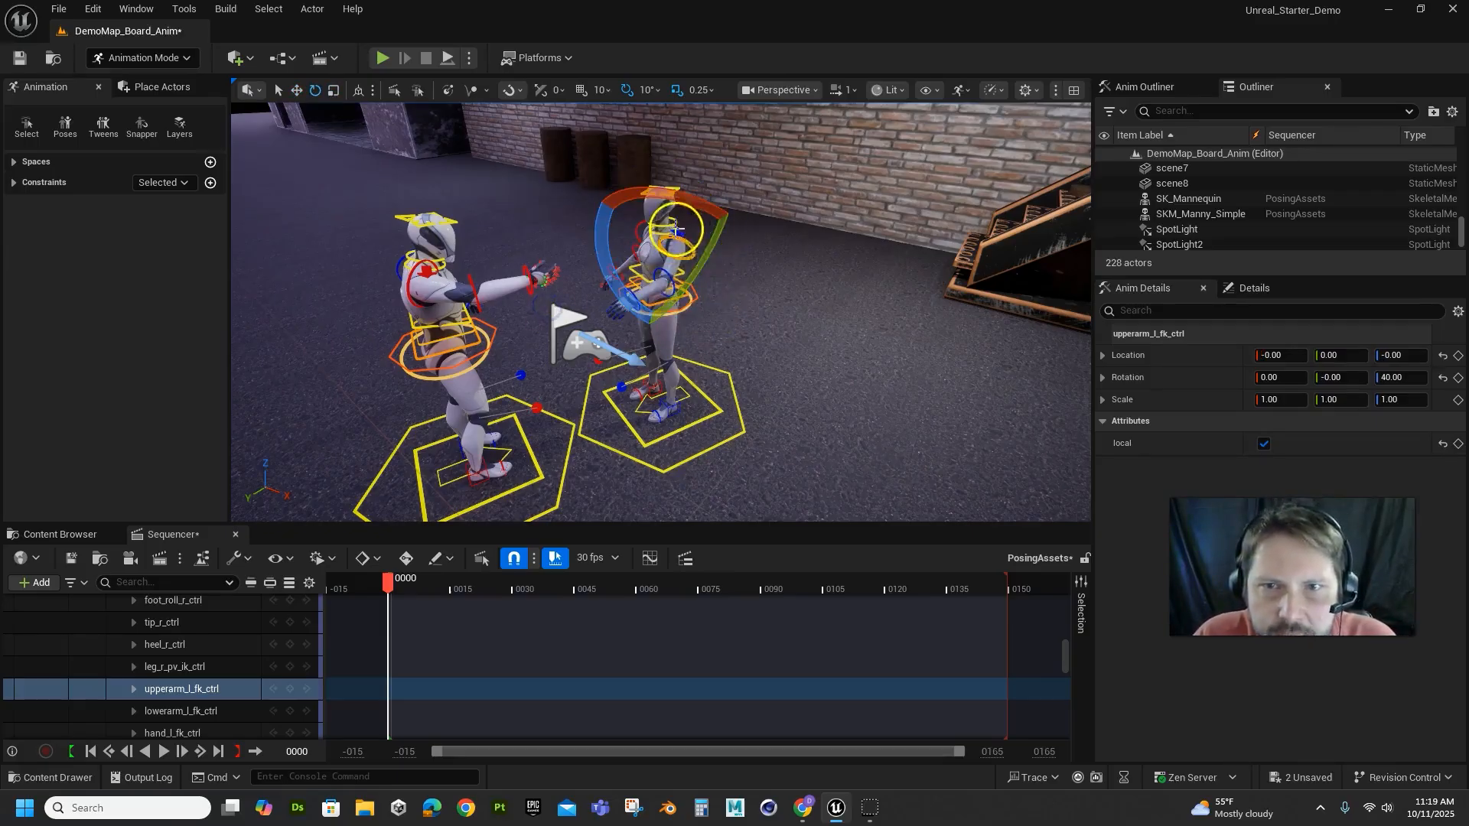
# Rotate SK_Mannequin's hips_ctrl to 10° on Y and -10° on Z, and lift foot_l_ik_ctrl to 0.41 on Z
pyautogui.click(679, 316)
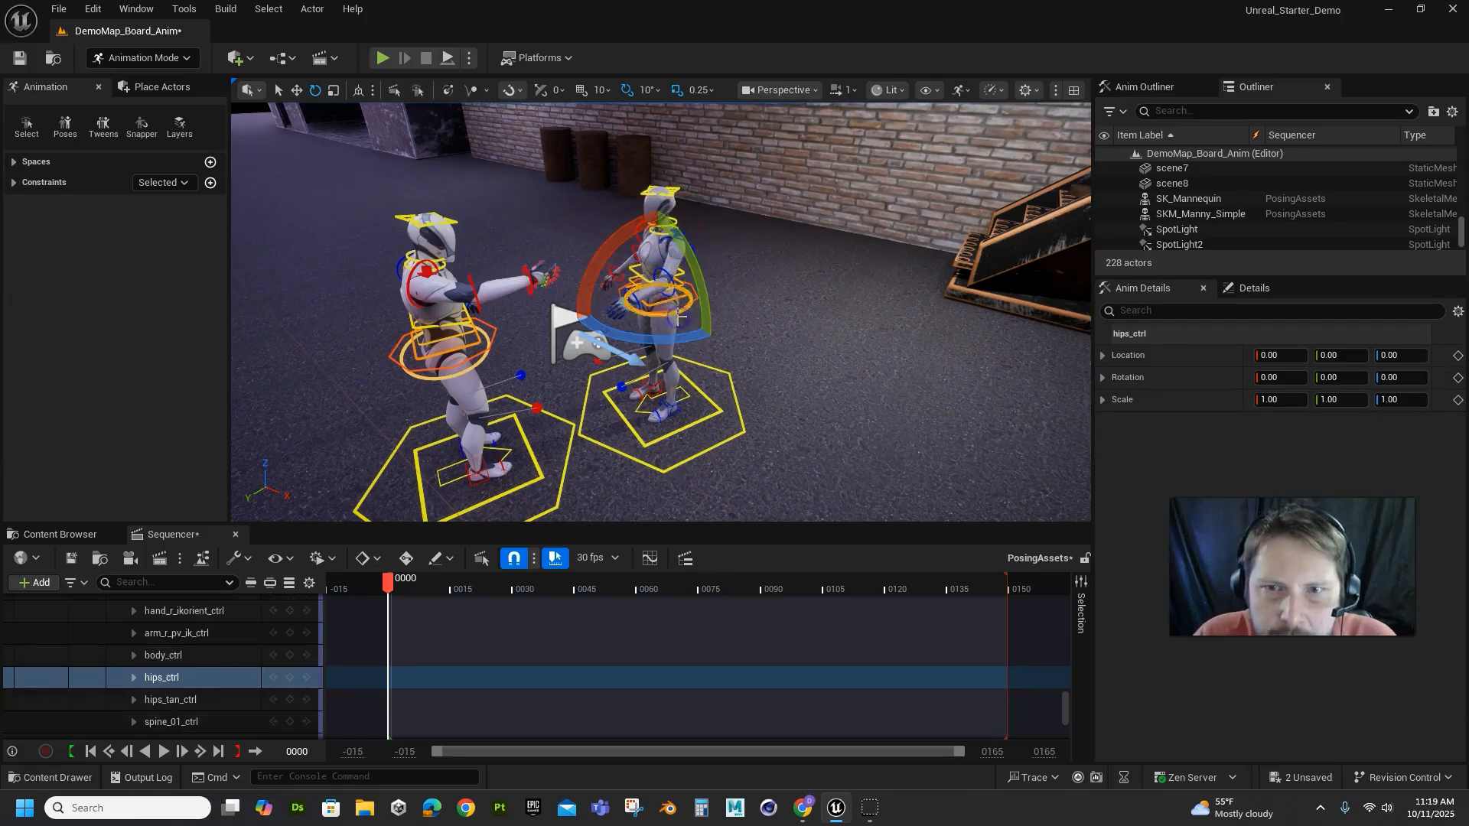
pyautogui.moveTo(664, 343); pyautogui.dragTo(719, 329)
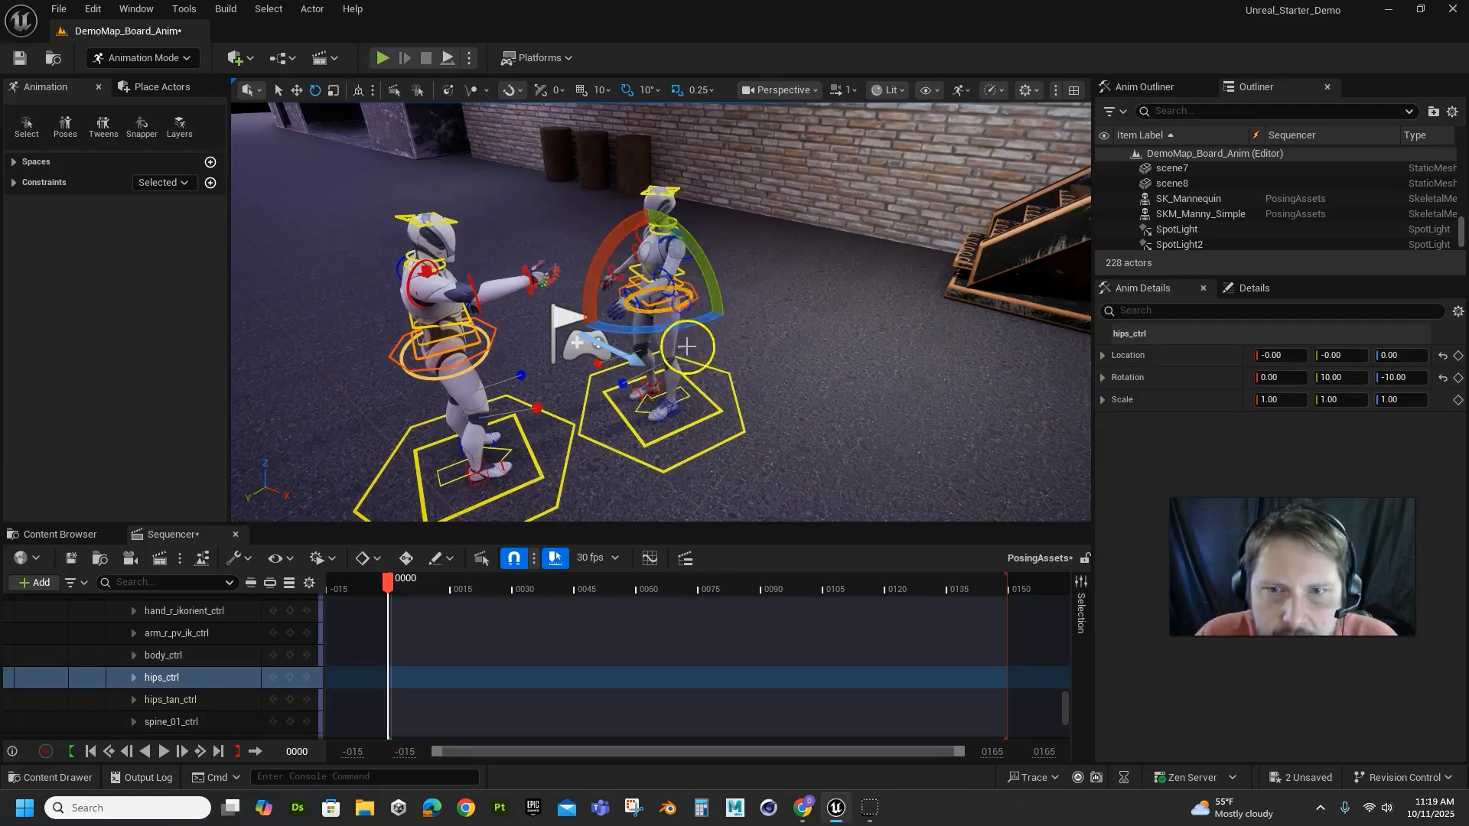
pyautogui.click(671, 410)
pyautogui.press('w')
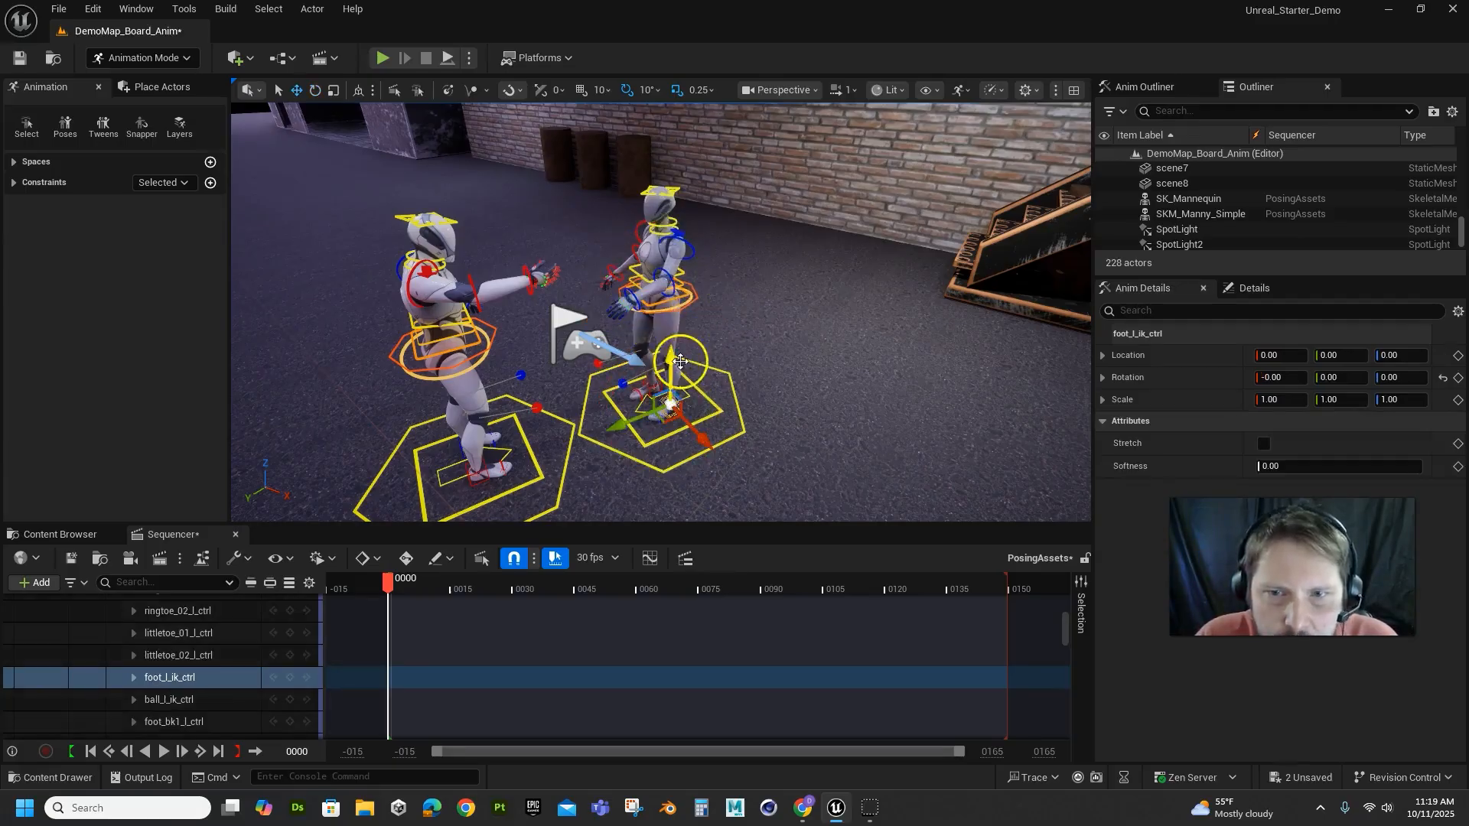
pyautogui.moveTo(680, 362); pyautogui.dragTo(683, 354)
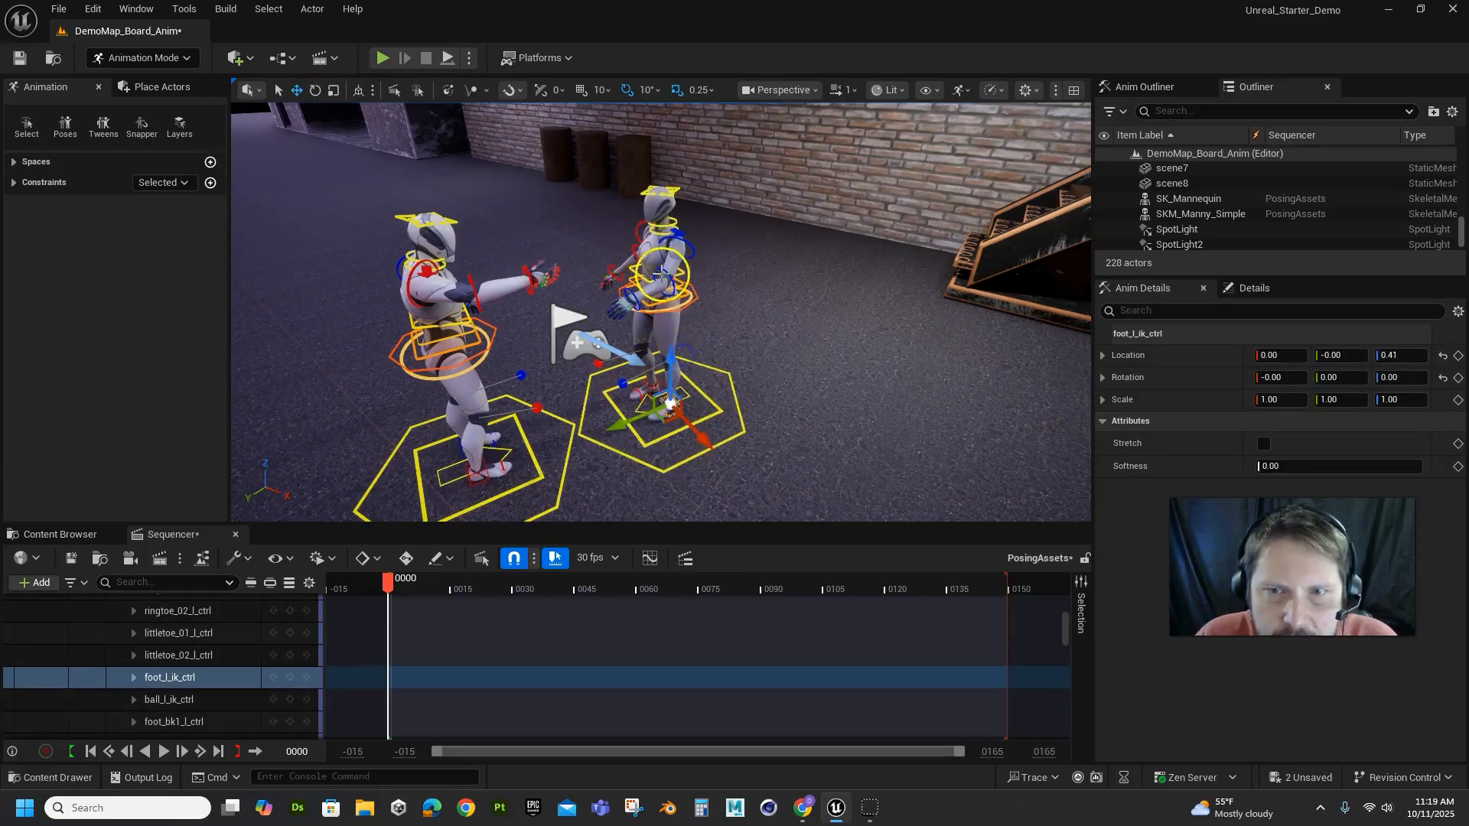
# Shift SK_Mannequin's head_ctrl to 0.38 on Y, leaving its rotation at zero
pyautogui.click(635, 256)
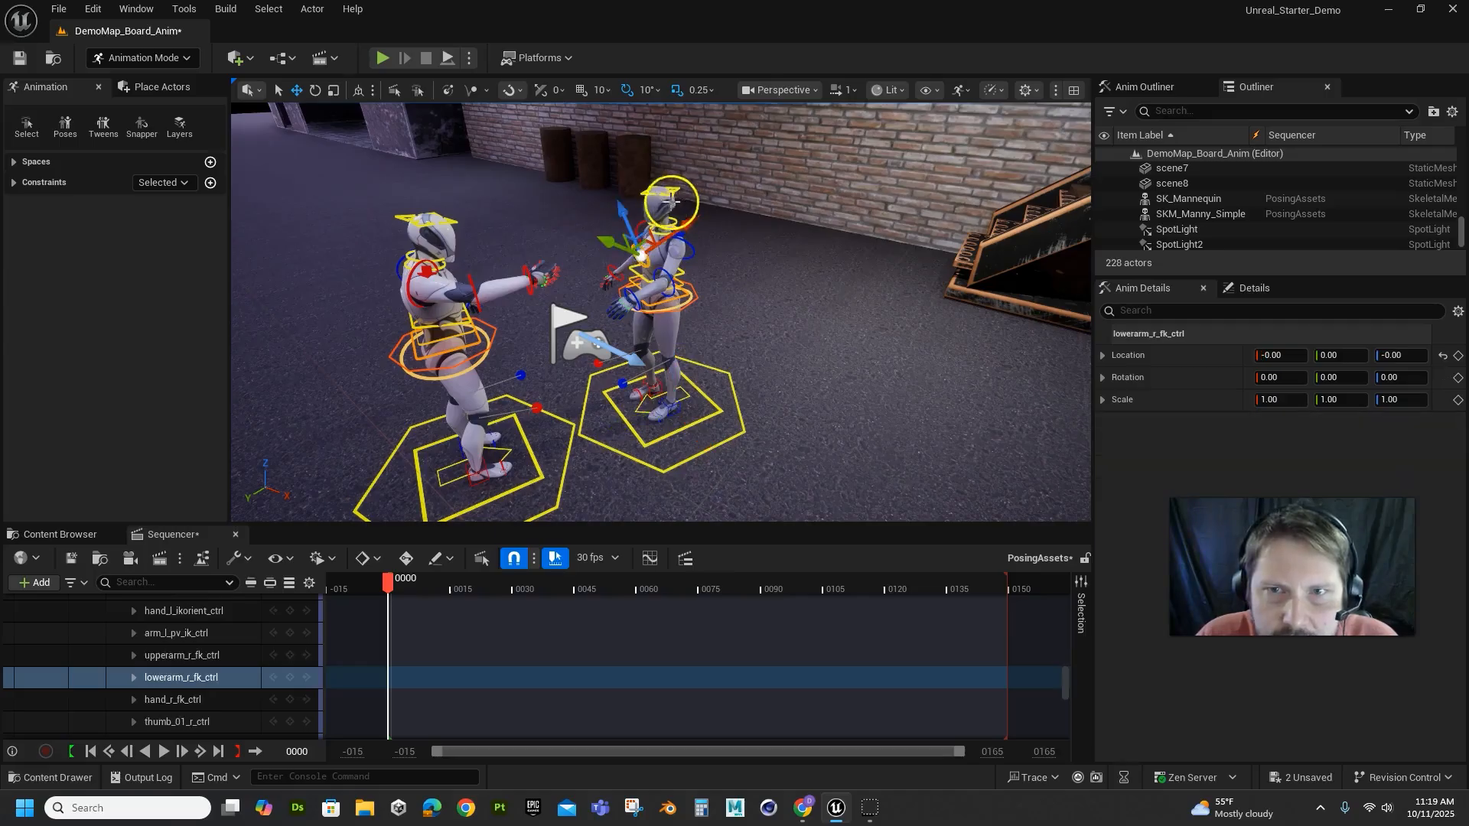
pyautogui.click(669, 195)
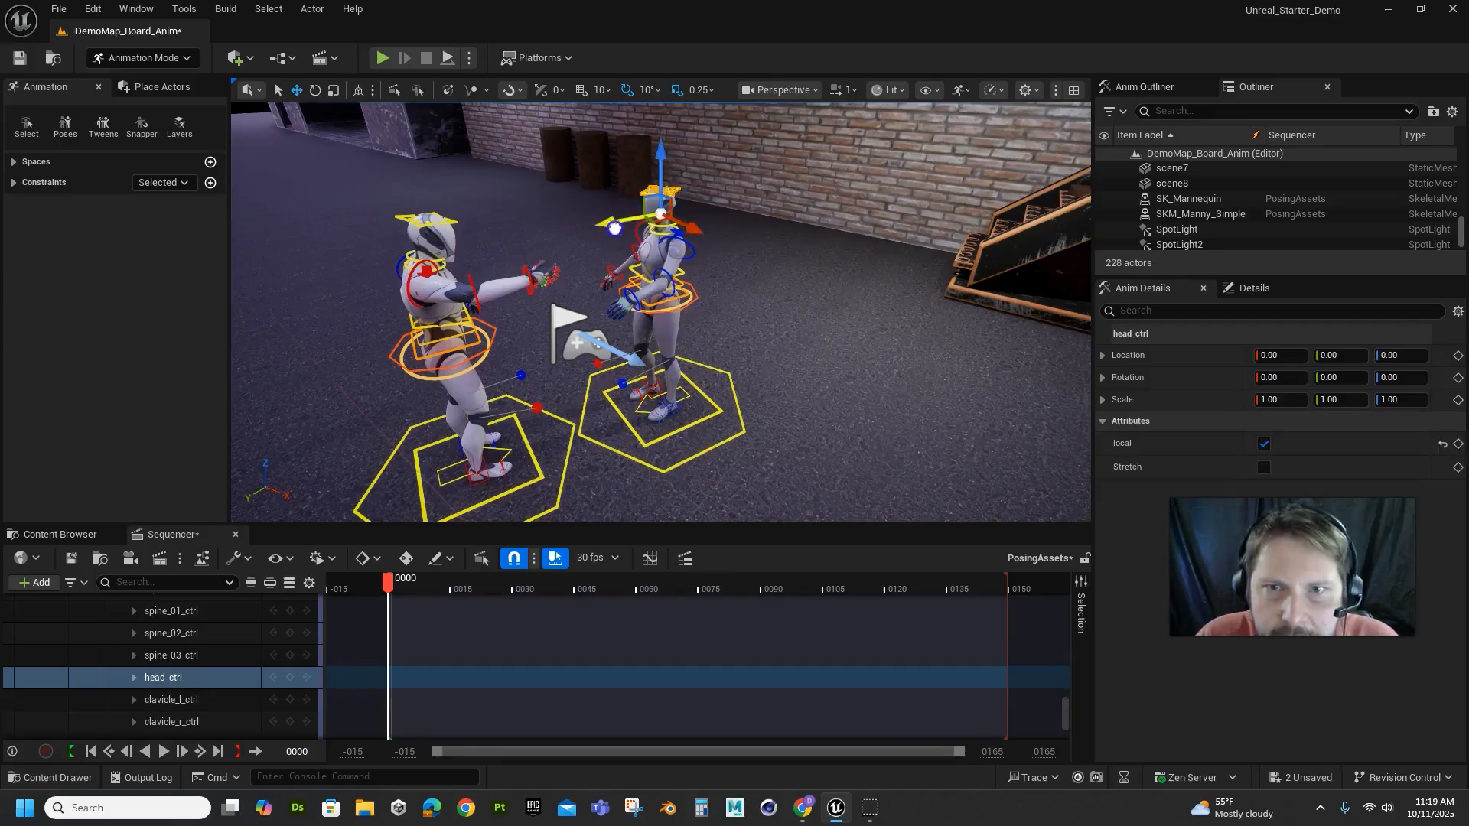
pyautogui.moveTo(613, 225)
pyautogui.mouseDown()
pyautogui.moveTo(600, 226)
pyautogui.moveTo(613, 224)
pyautogui.mouseUp()
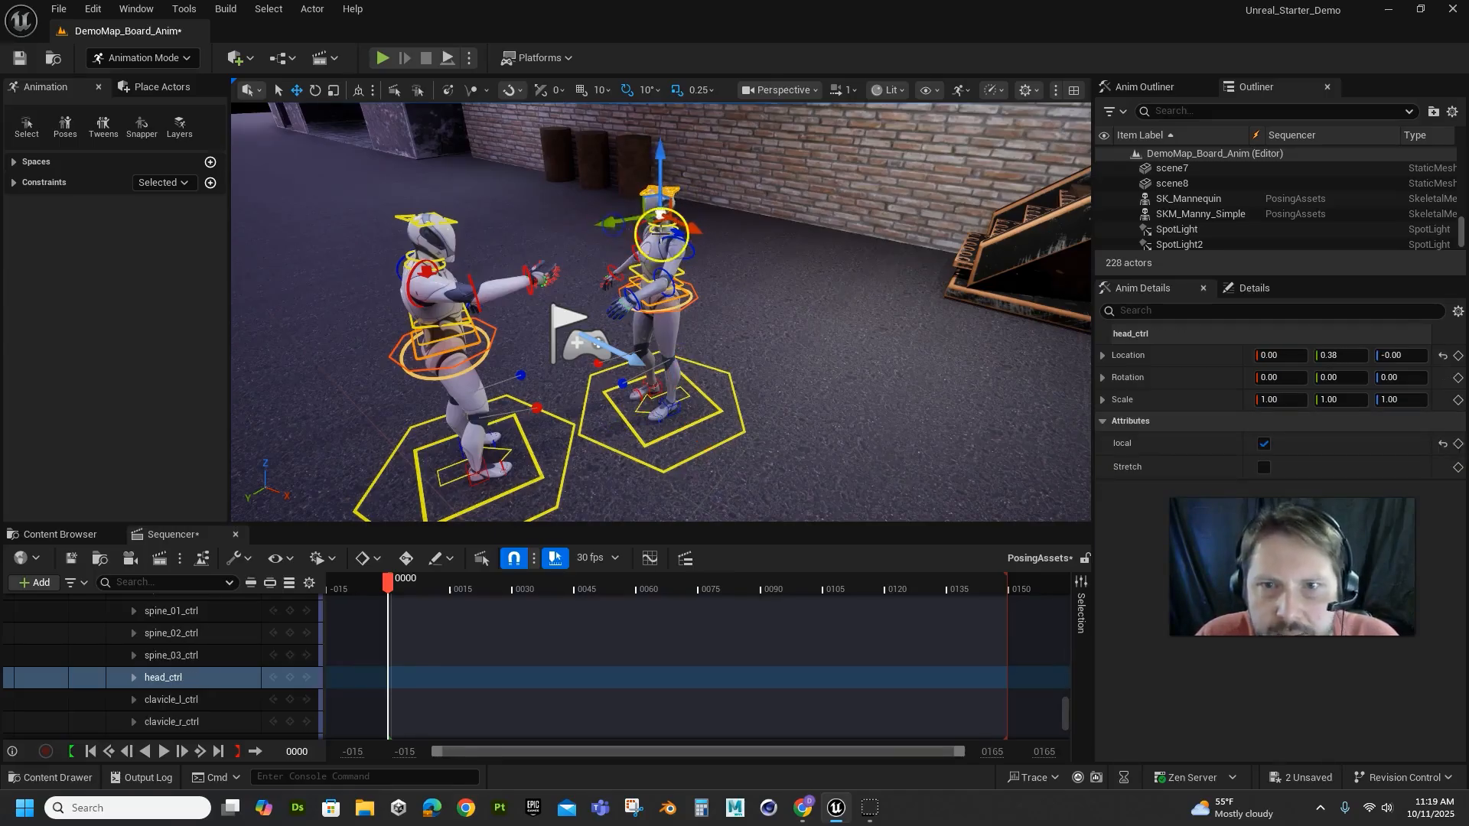
pyautogui.click(667, 240)
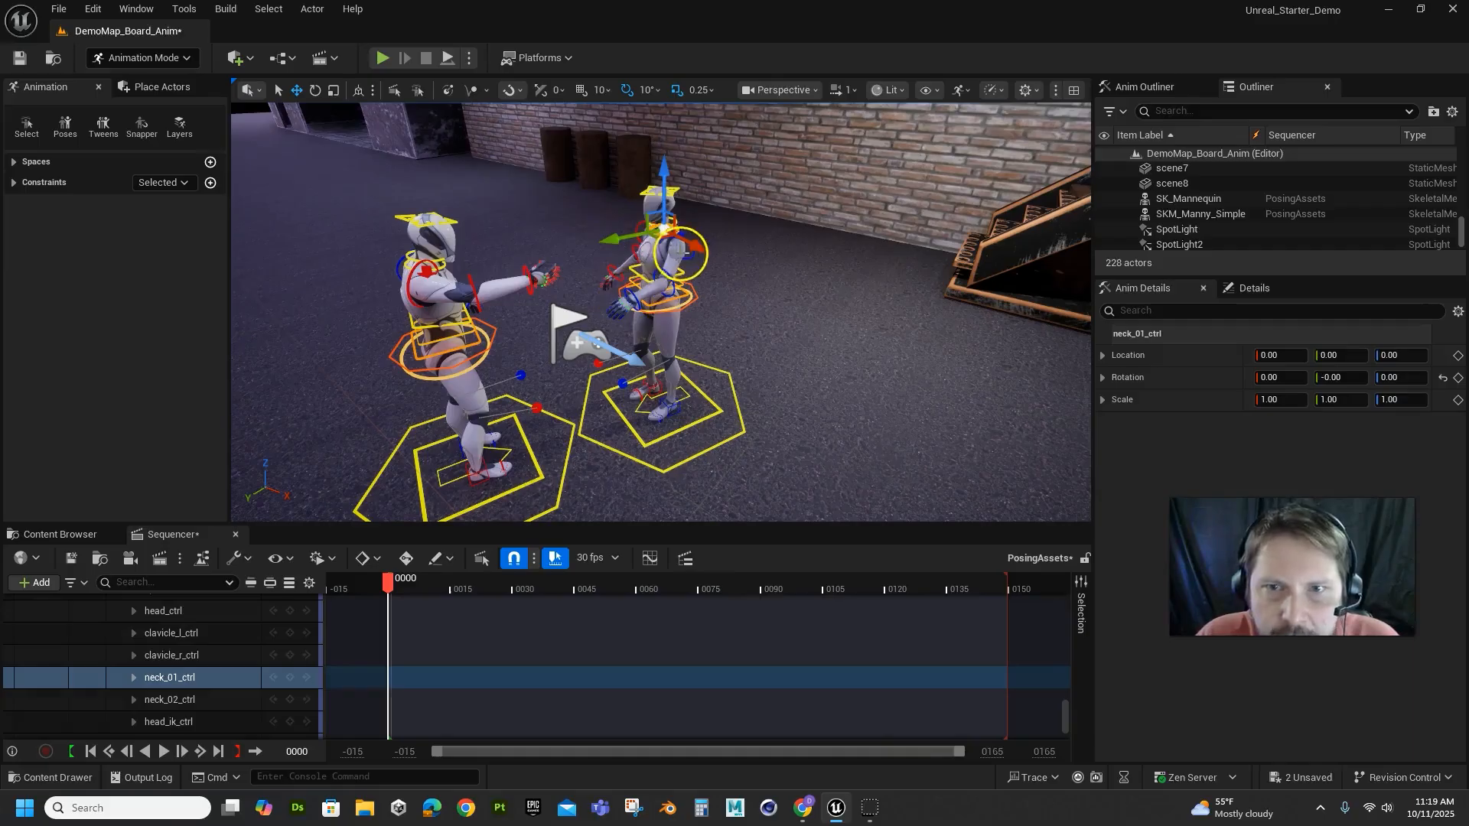
# Twist SK_Mannequin's upper torso by rotating spine_03_ctrl to 20° on Z
pyautogui.click(638, 275)
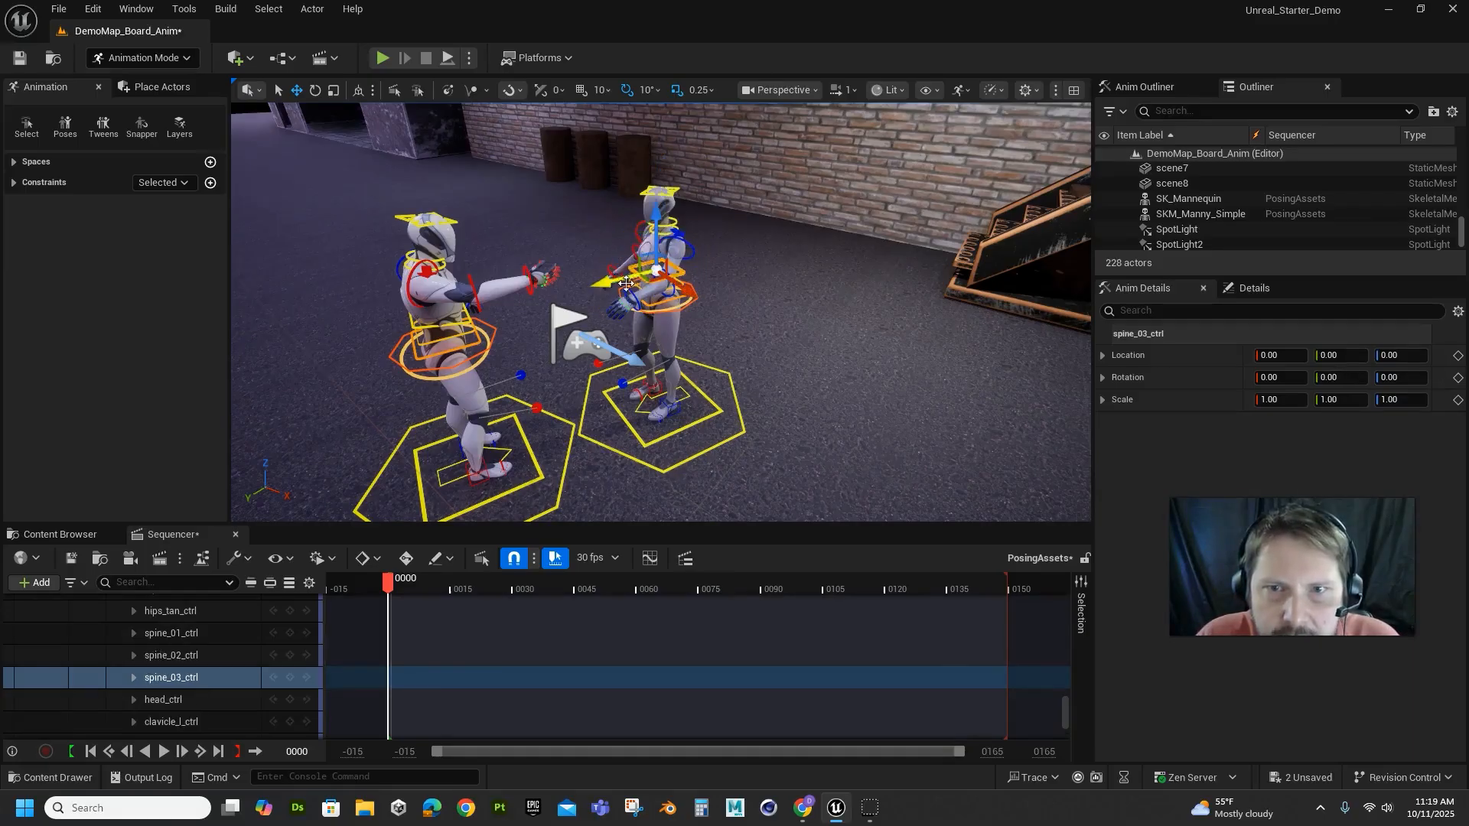
pyautogui.press('e')
pyautogui.moveTo(620, 304); pyautogui.dragTo(625, 304)
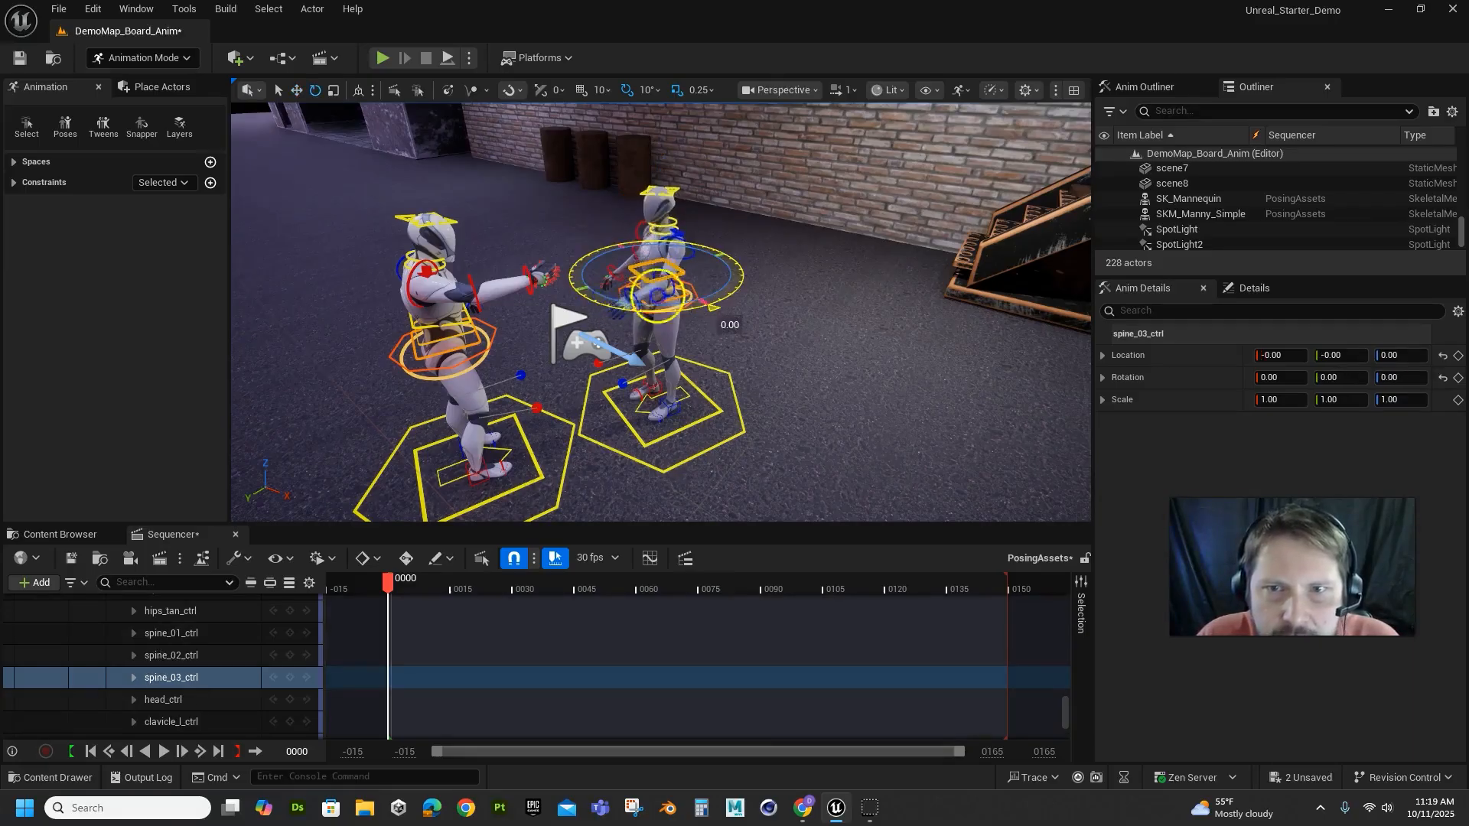
pyautogui.moveTo(716, 310); pyautogui.dragTo(586, 259)
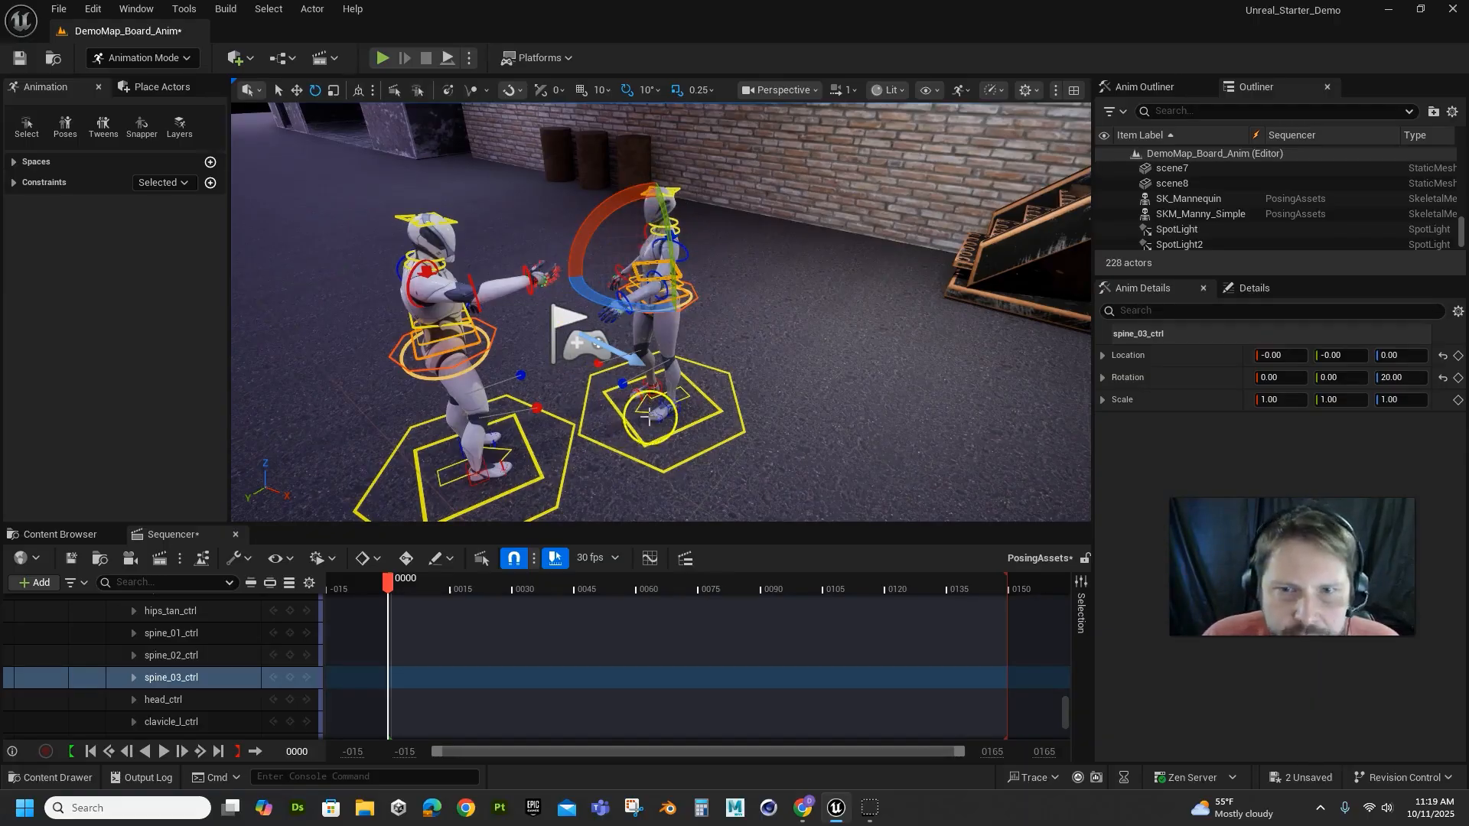
# Collapse the SK_Mannequin track in the PosingAssets sequence so only the two mannequin tracks are listed
pyautogui.scroll(-10, 181, 650)
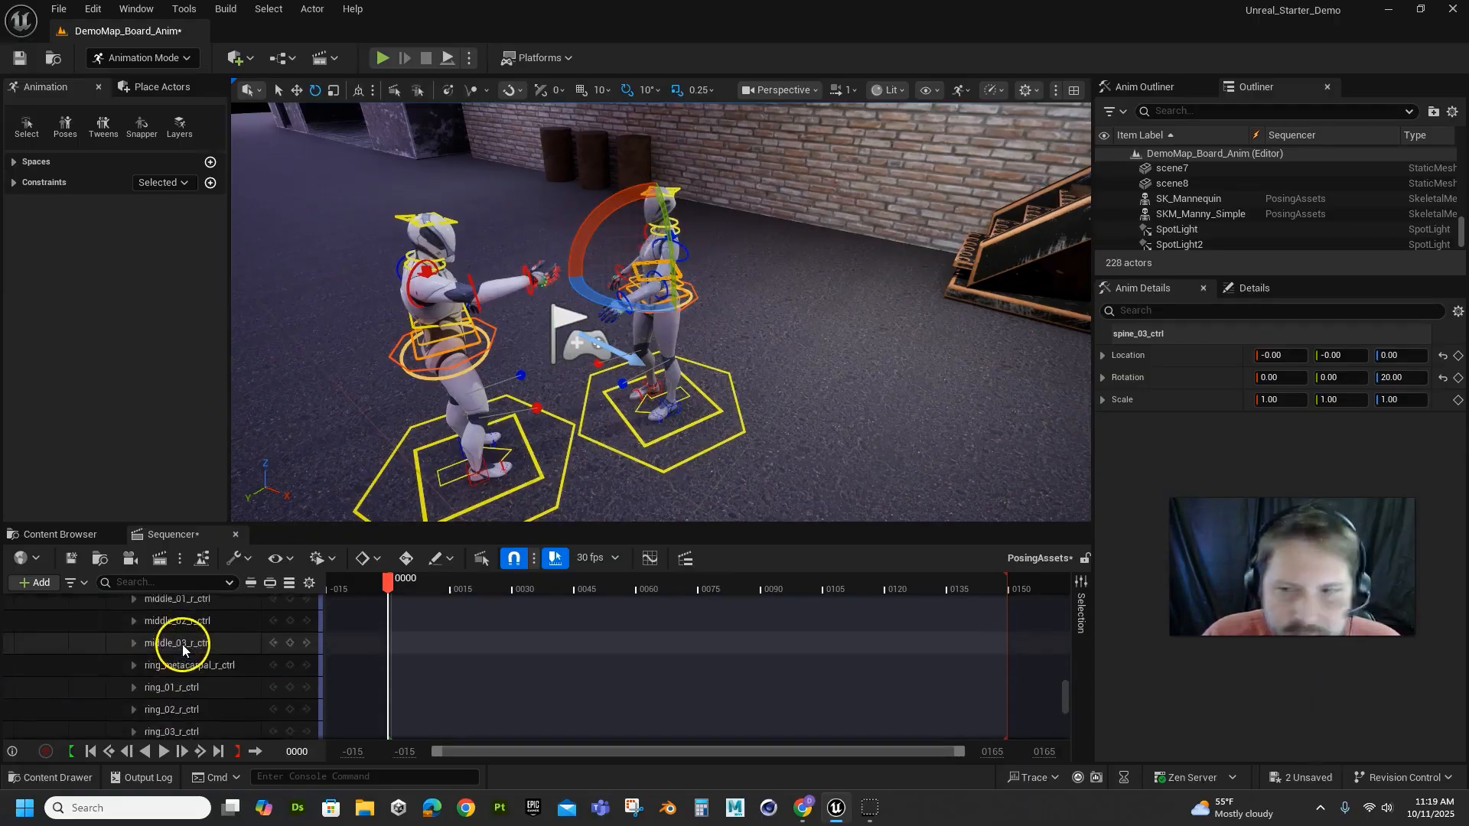
pyautogui.scroll(5, 184, 644)
pyautogui.moveTo(1063, 678); pyautogui.dragTo(1066, 582)
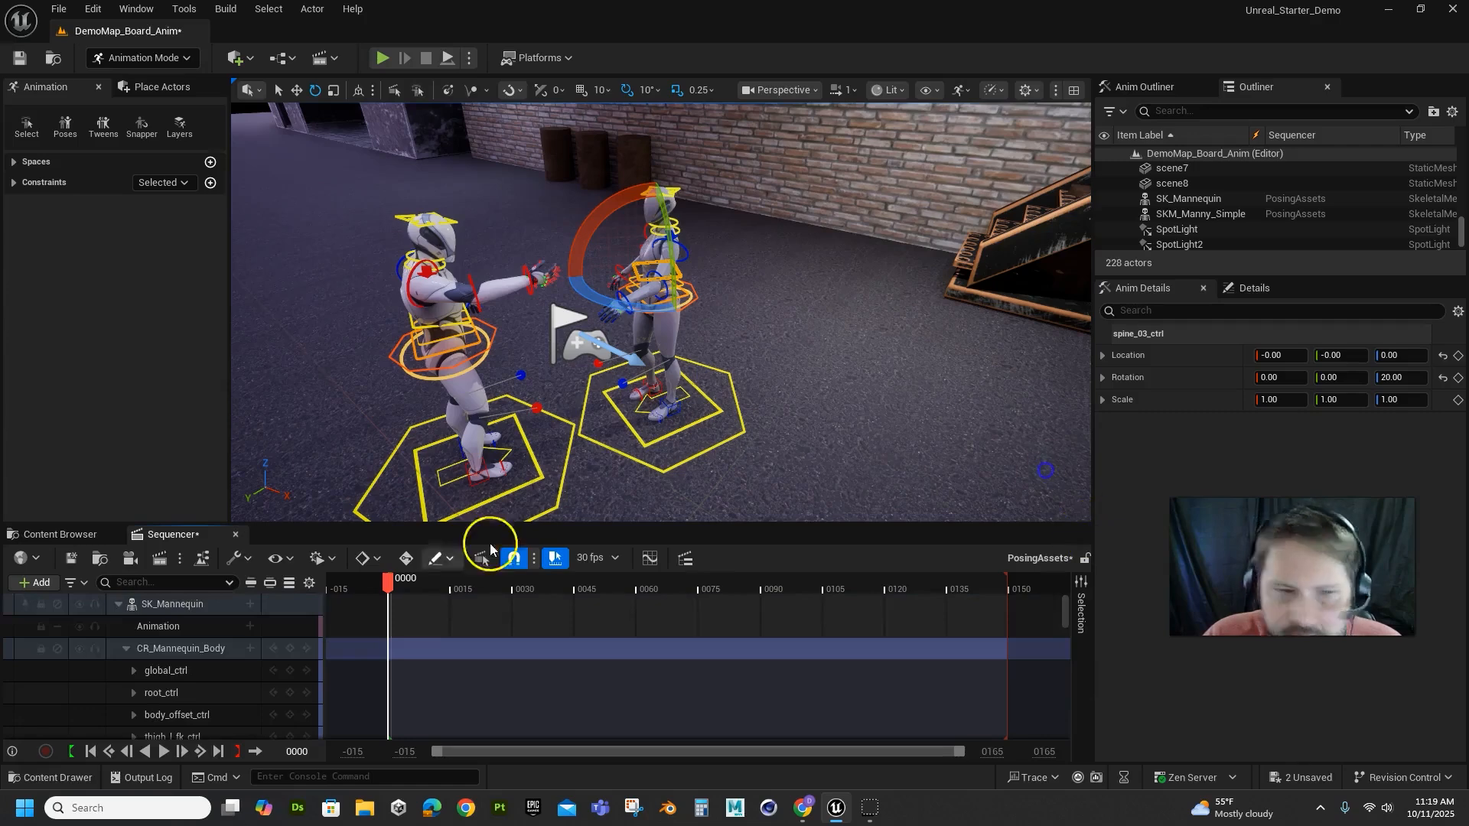
pyautogui.click(117, 604)
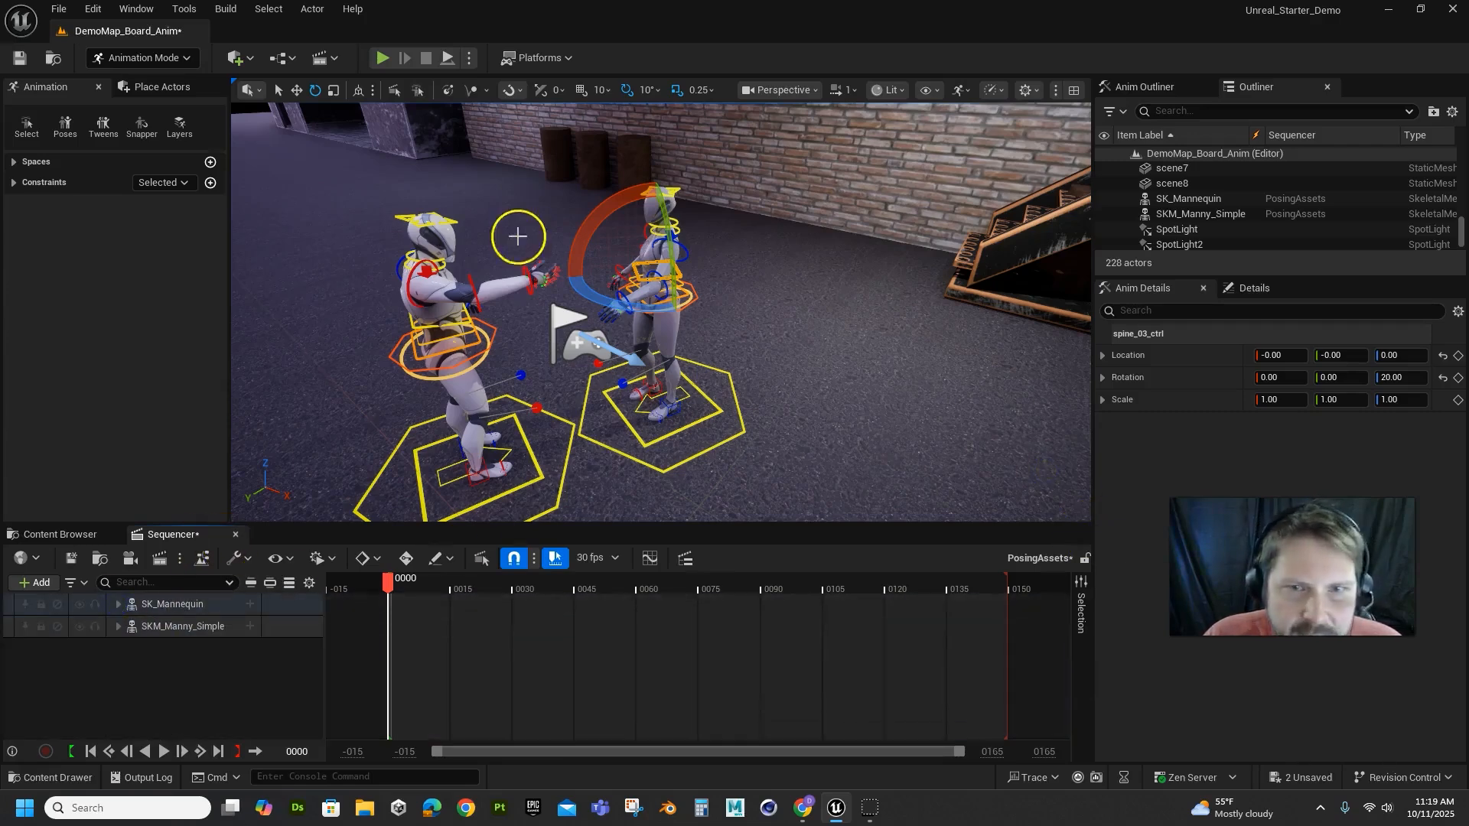
# Move SK_Mannequin and SKM_Manny_Simple together across the alley to stand beside the metal staircase, undoing any surplus move
pyautogui.keyDown('alt'); pyautogui.moveTo(400, 369); pyautogui.dragTo(758, 328); pyautogui.keyUp('alt')
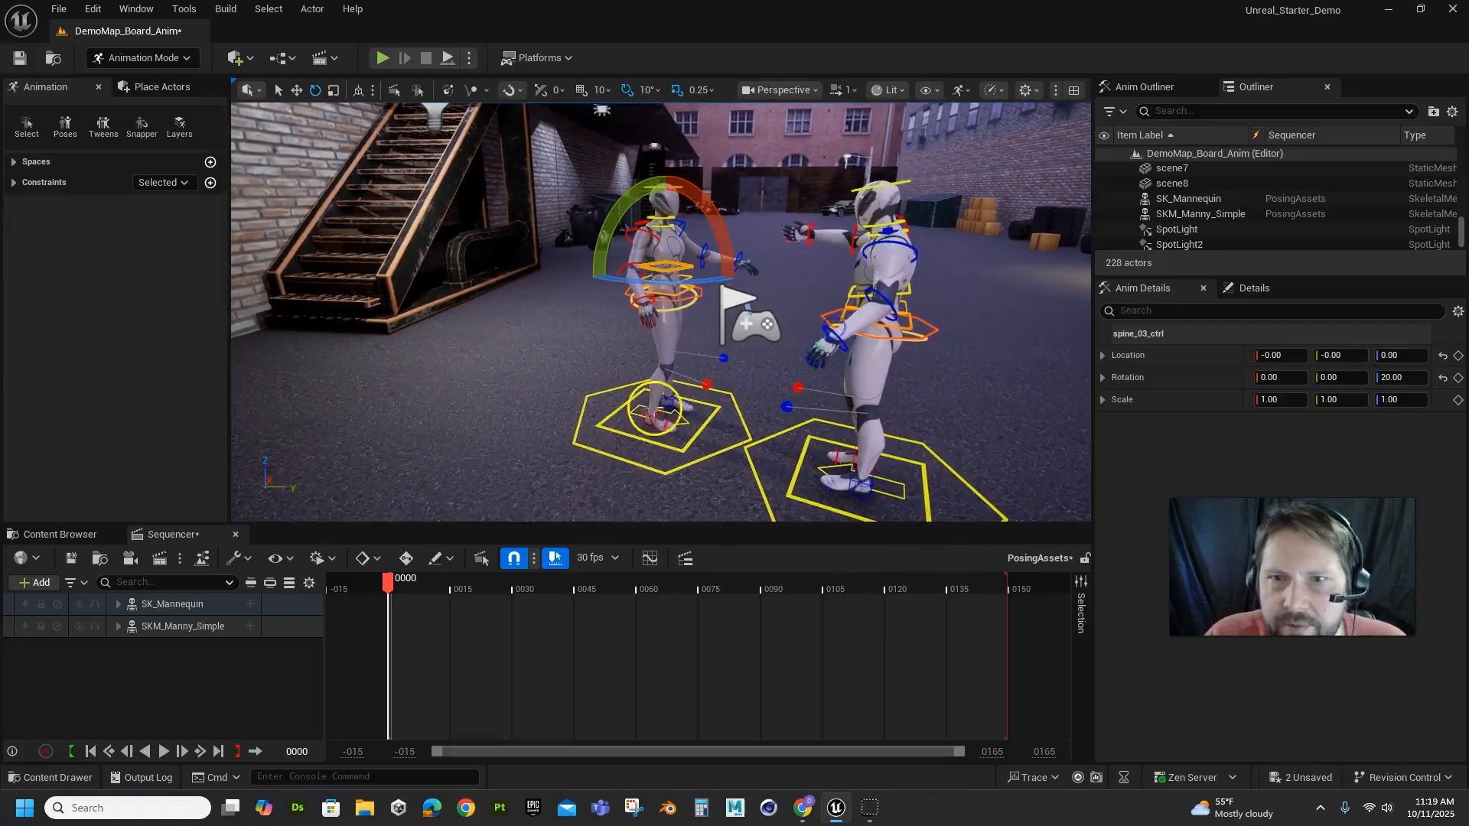
pyautogui.scroll(-5, 833, 356)
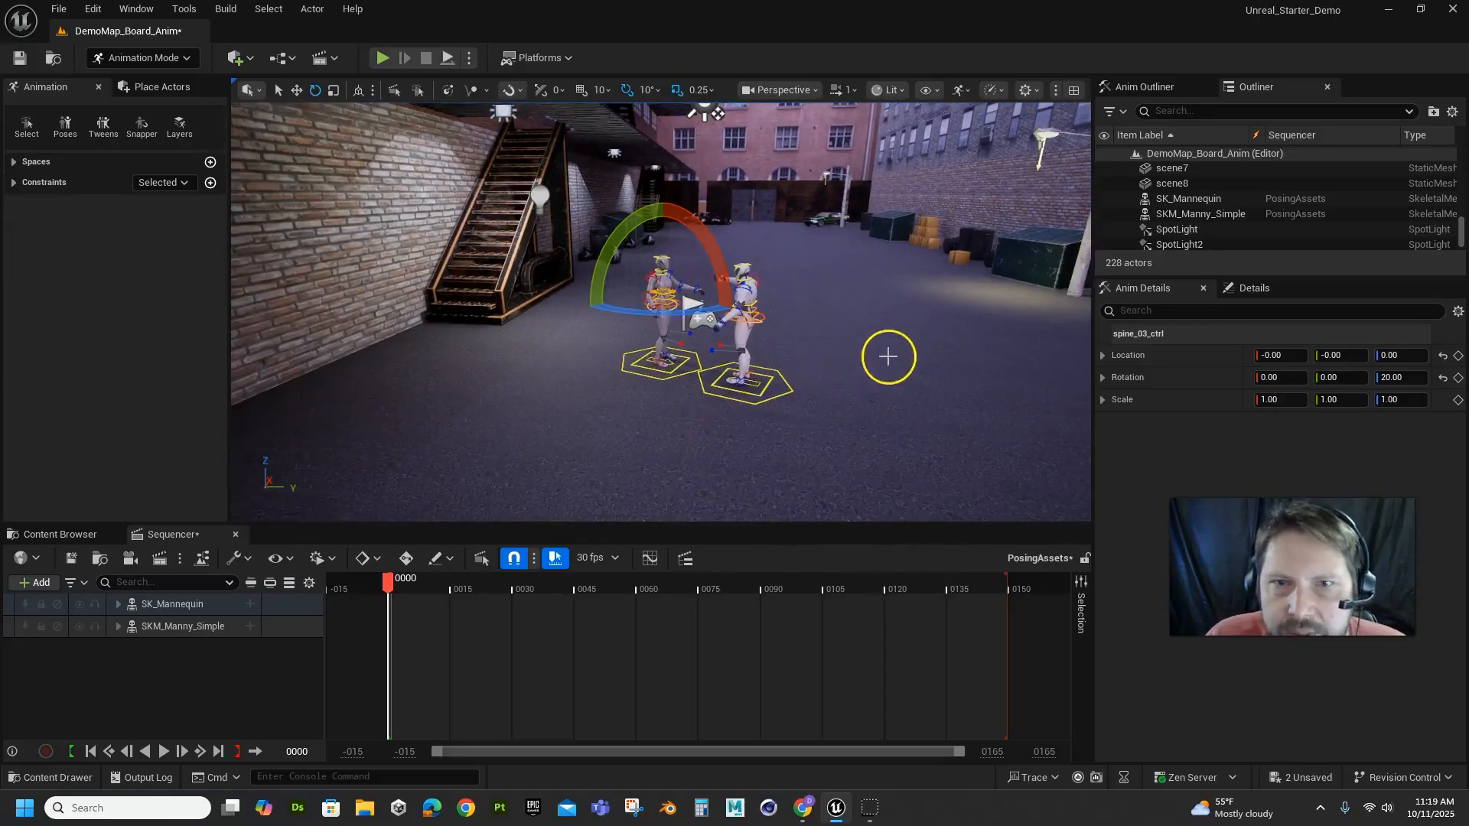
pyautogui.keyDown('alt'); pyautogui.moveTo(888, 357); pyautogui.dragTo(874, 368); pyautogui.keyUp('alt')
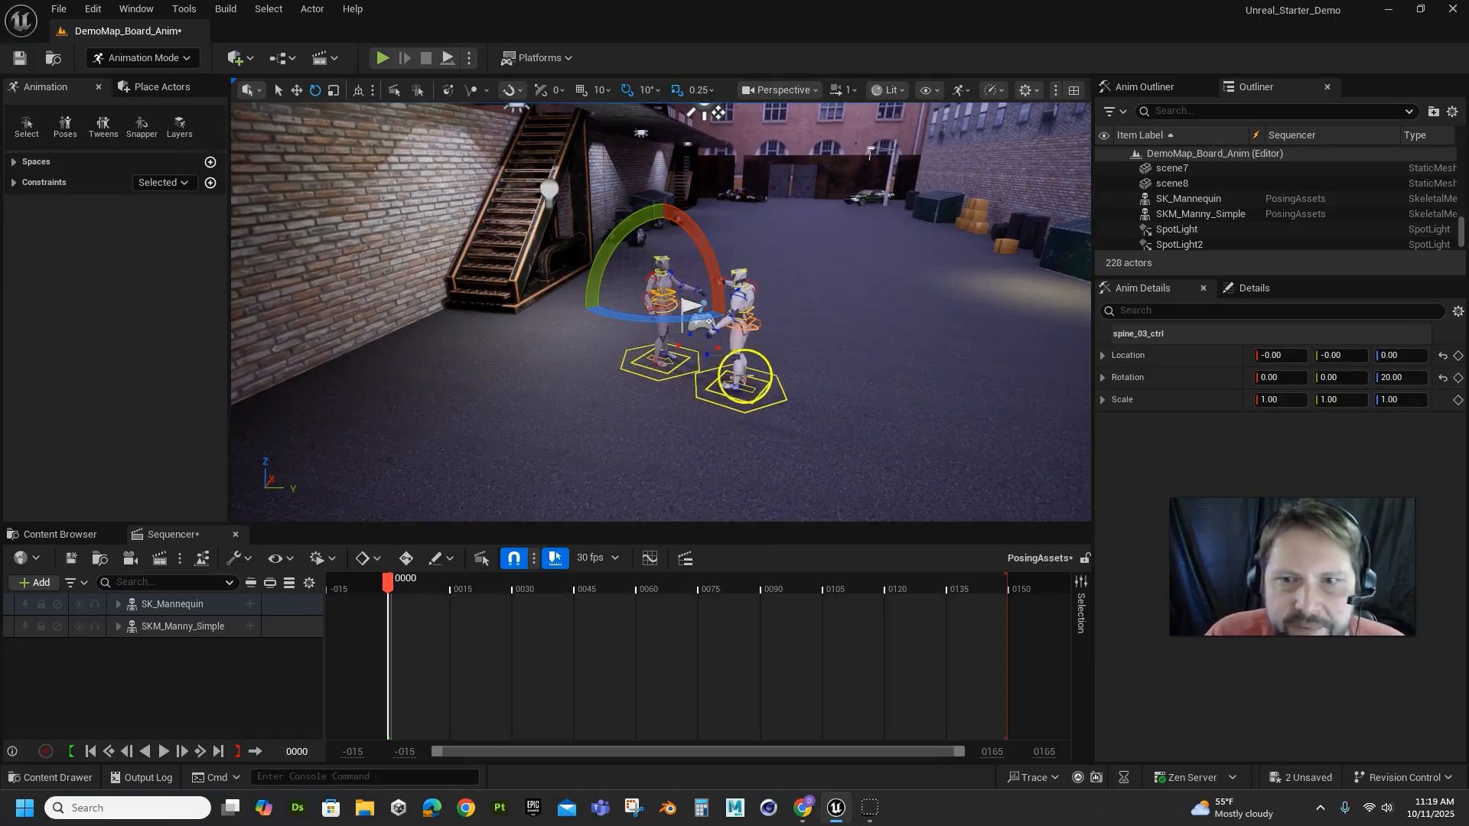
pyautogui.click(164, 604)
pyautogui.keyDown('shift'); pyautogui.click(154, 626); pyautogui.keyUp('shift')
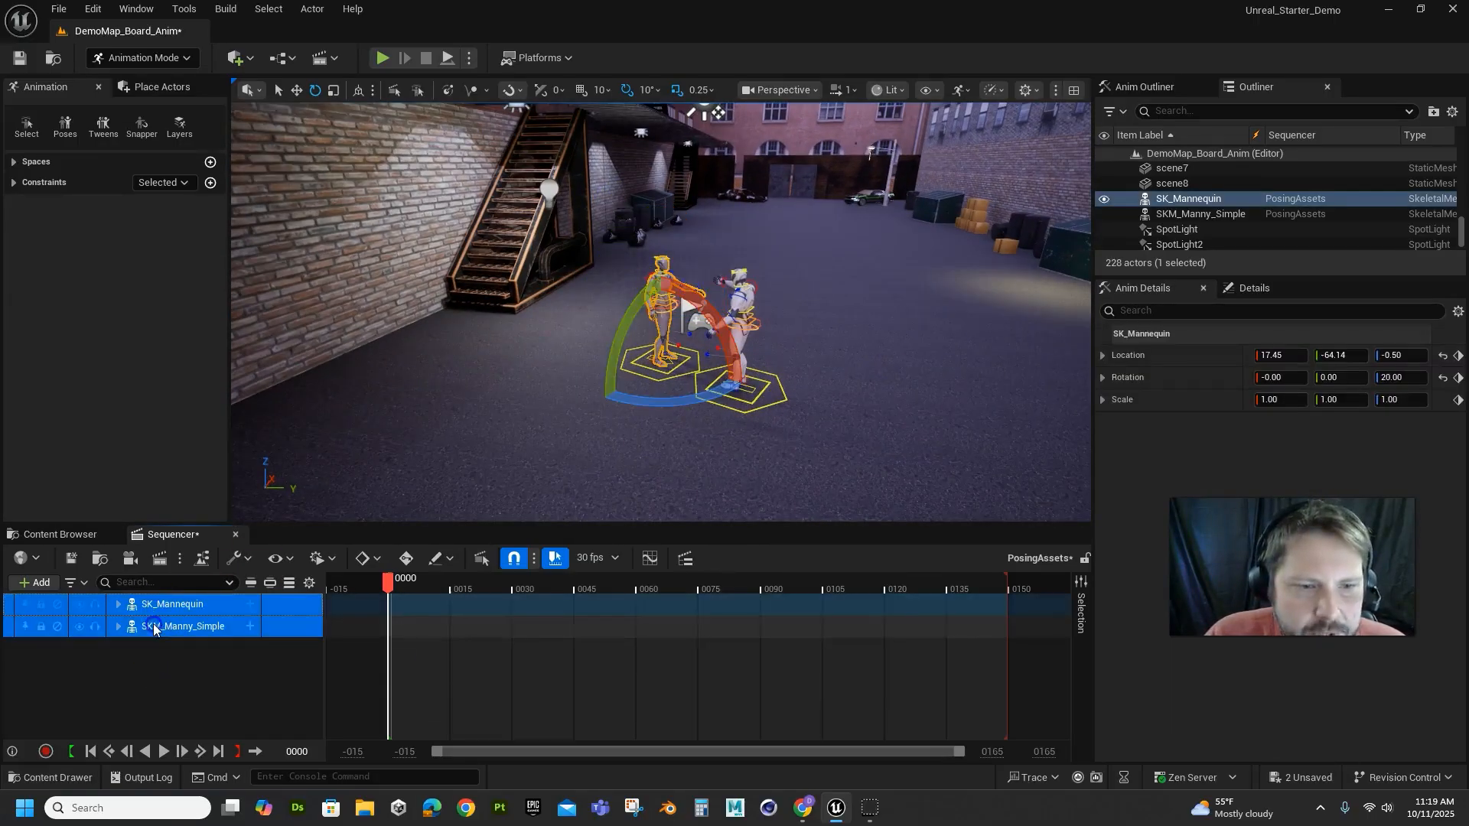
pyautogui.press('w')
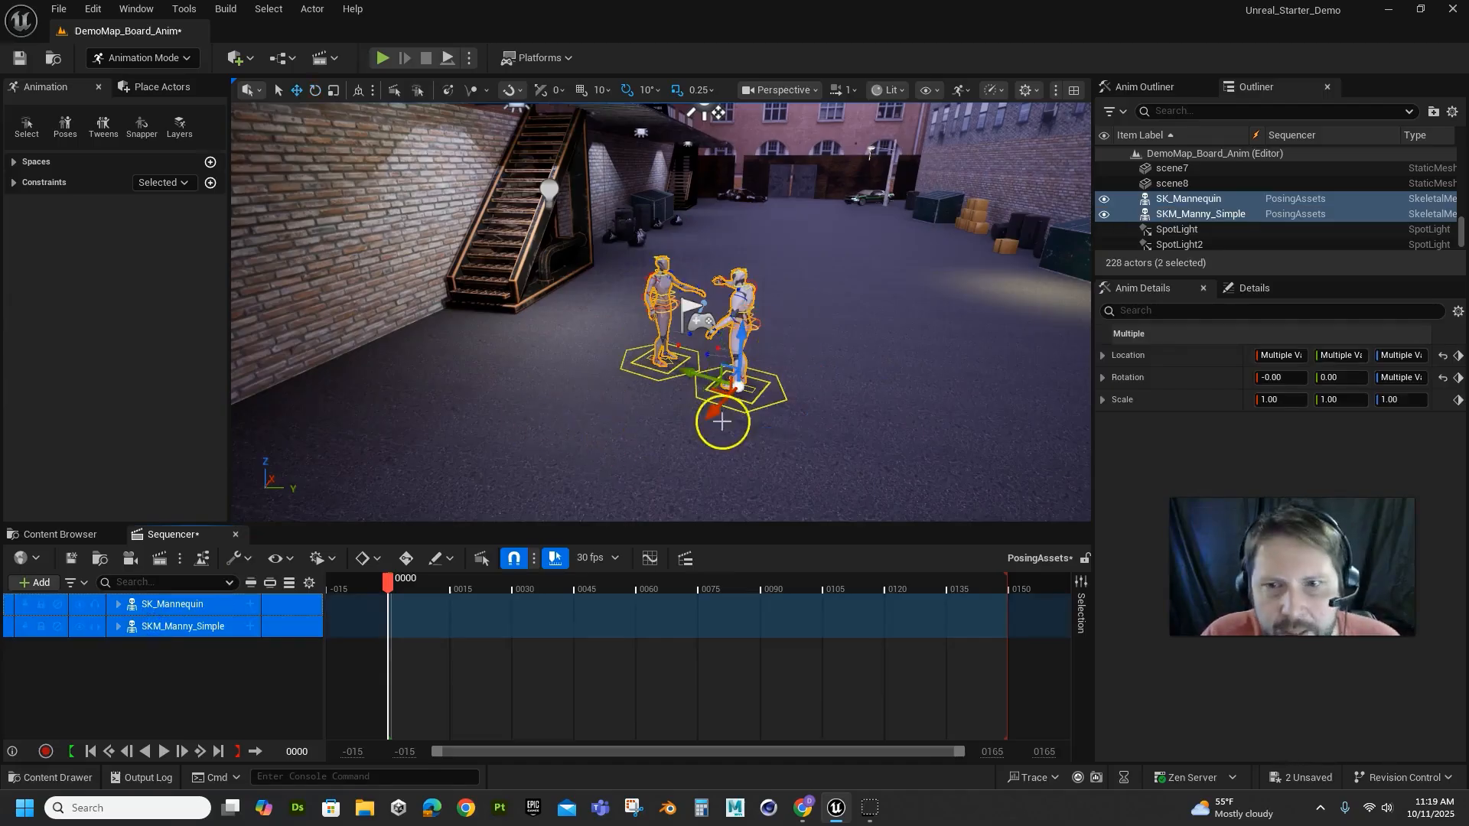
pyautogui.moveTo(721, 420); pyautogui.dragTo(650, 312)
pyautogui.scroll(2, 637, 294)
pyautogui.scroll(4, 636, 294)
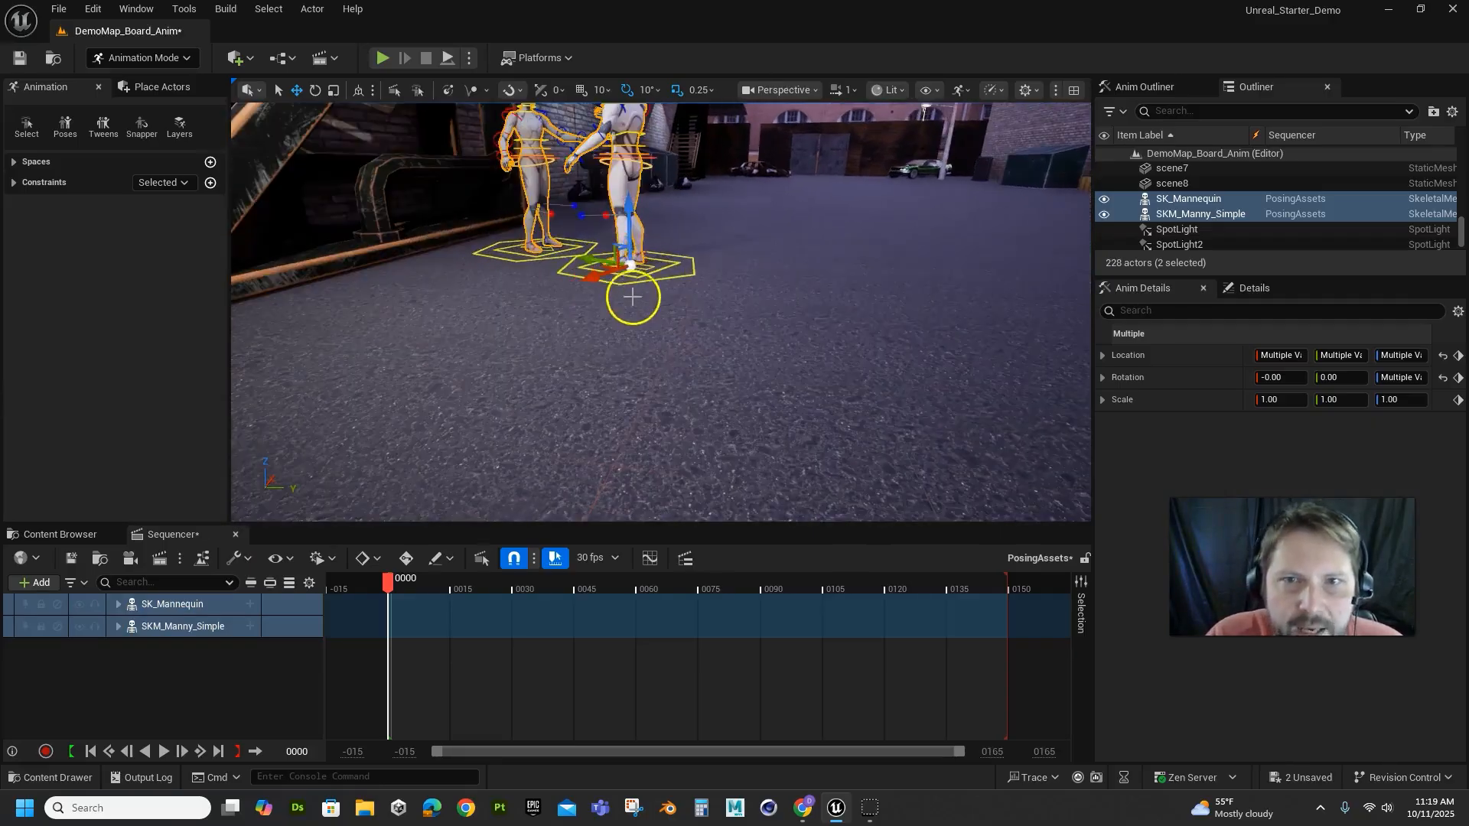
pyautogui.hotkey('ctrl', 'z')
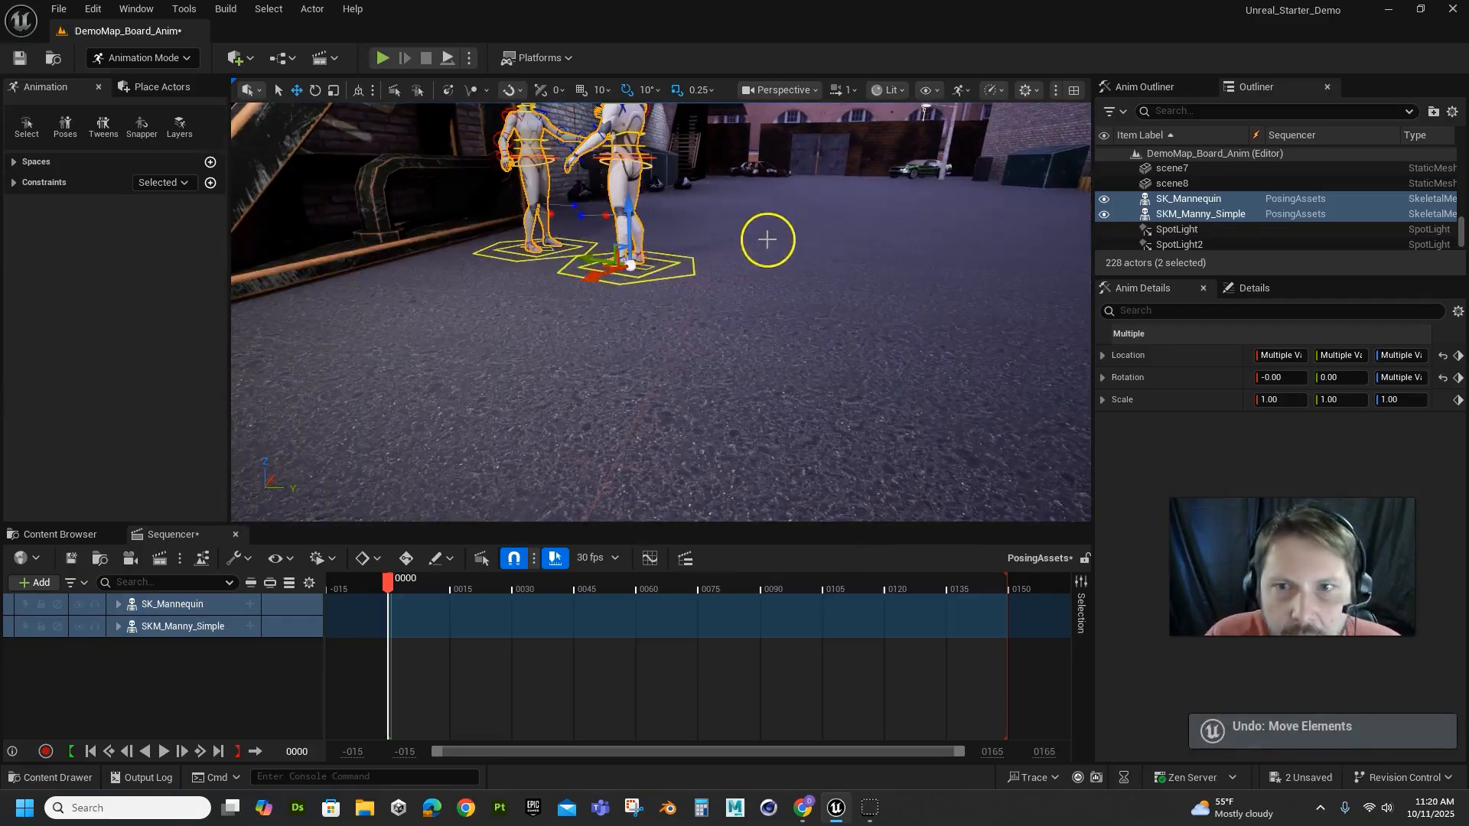
# Deselect both mannequins by selecting the floor instead, and turn on game view to hide the control rig shapes
pyautogui.moveTo(768, 239); pyautogui.dragTo(815, 142, button='right')
pyautogui.moveTo(775, 209); pyautogui.dragTo(758, 243)
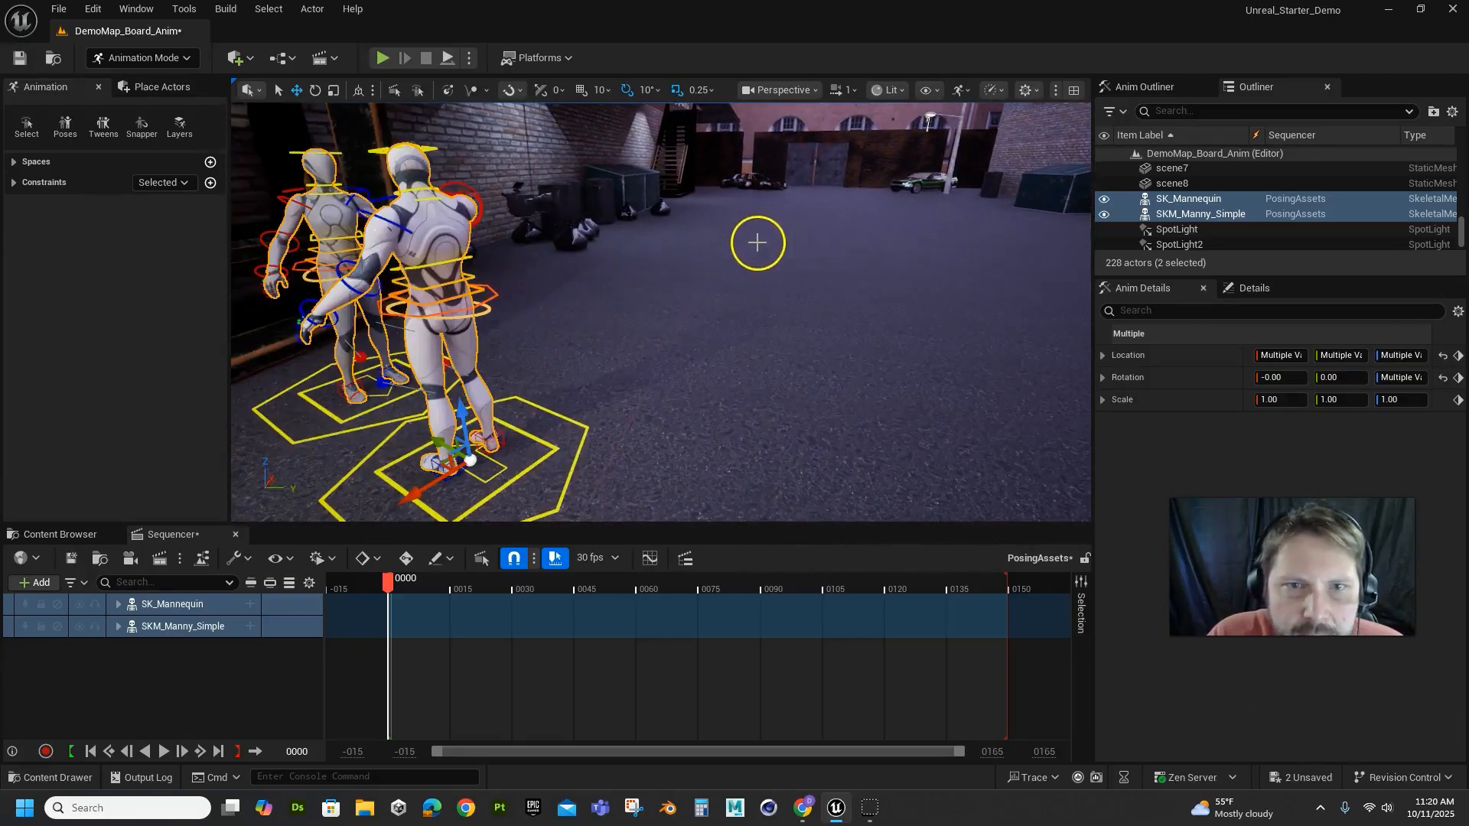
pyautogui.moveTo(691, 339); pyautogui.dragTo(695, 331)
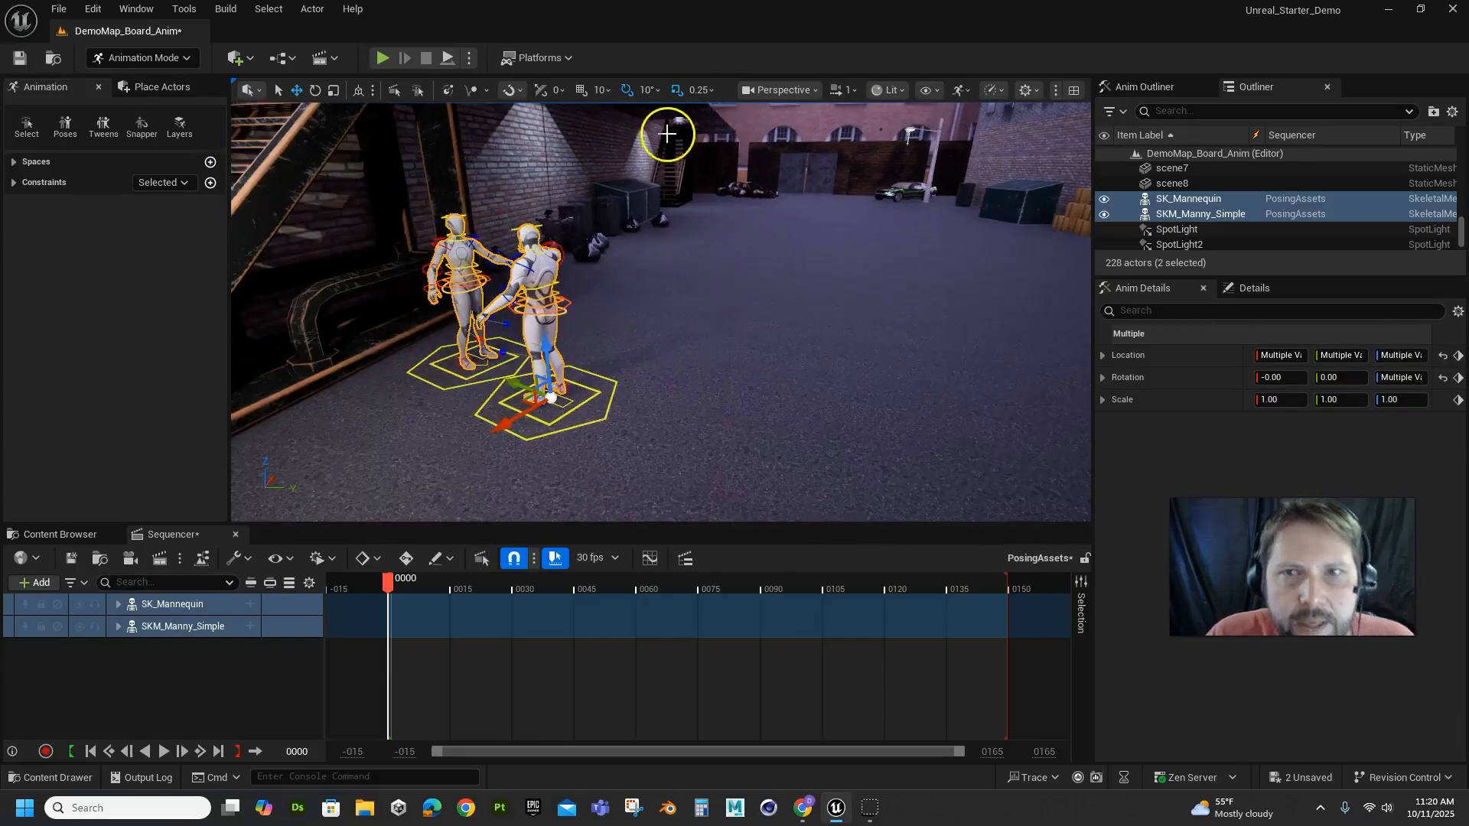
pyautogui.click(709, 288)
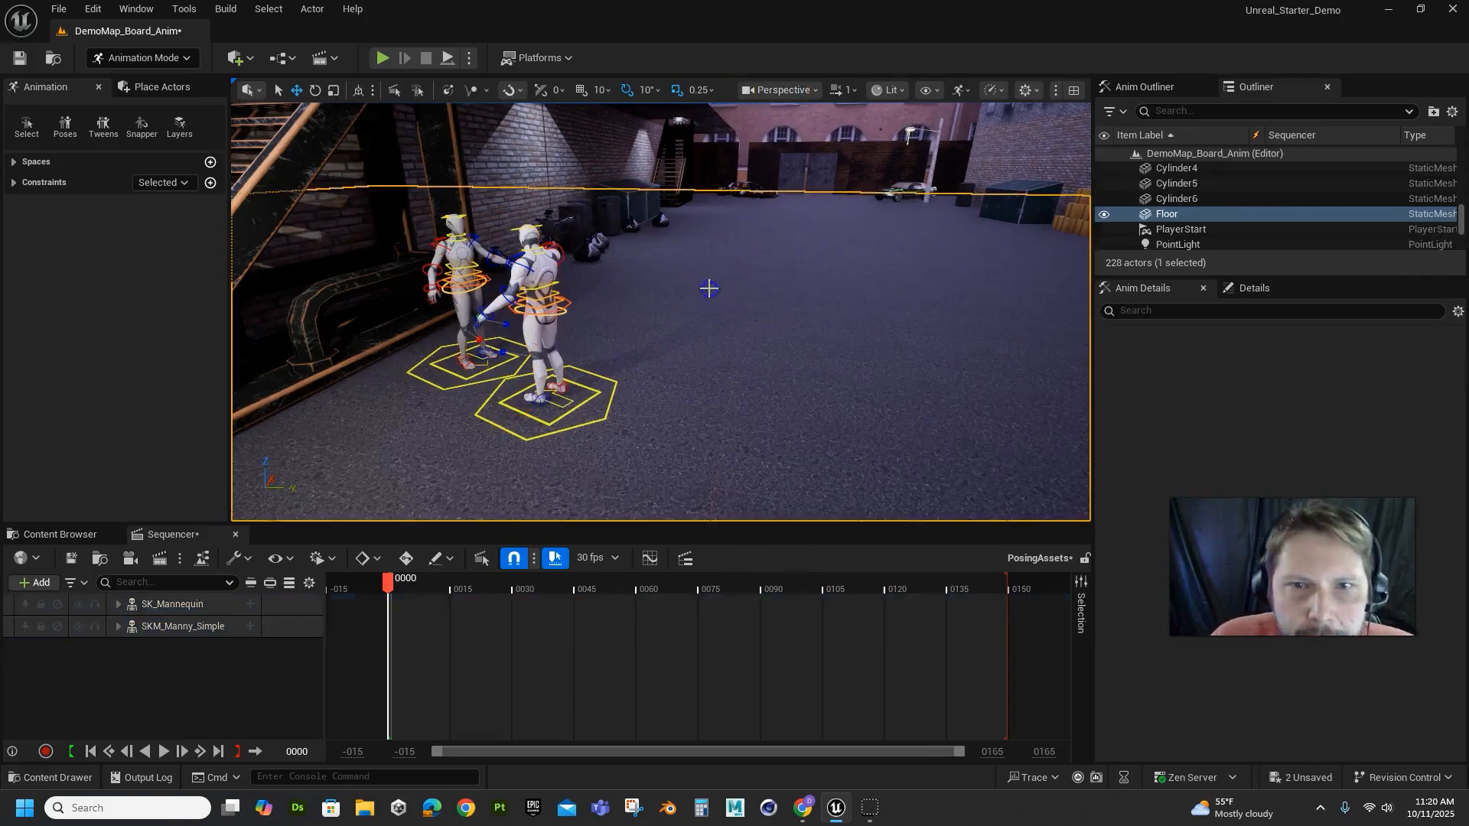
pyautogui.press('g')
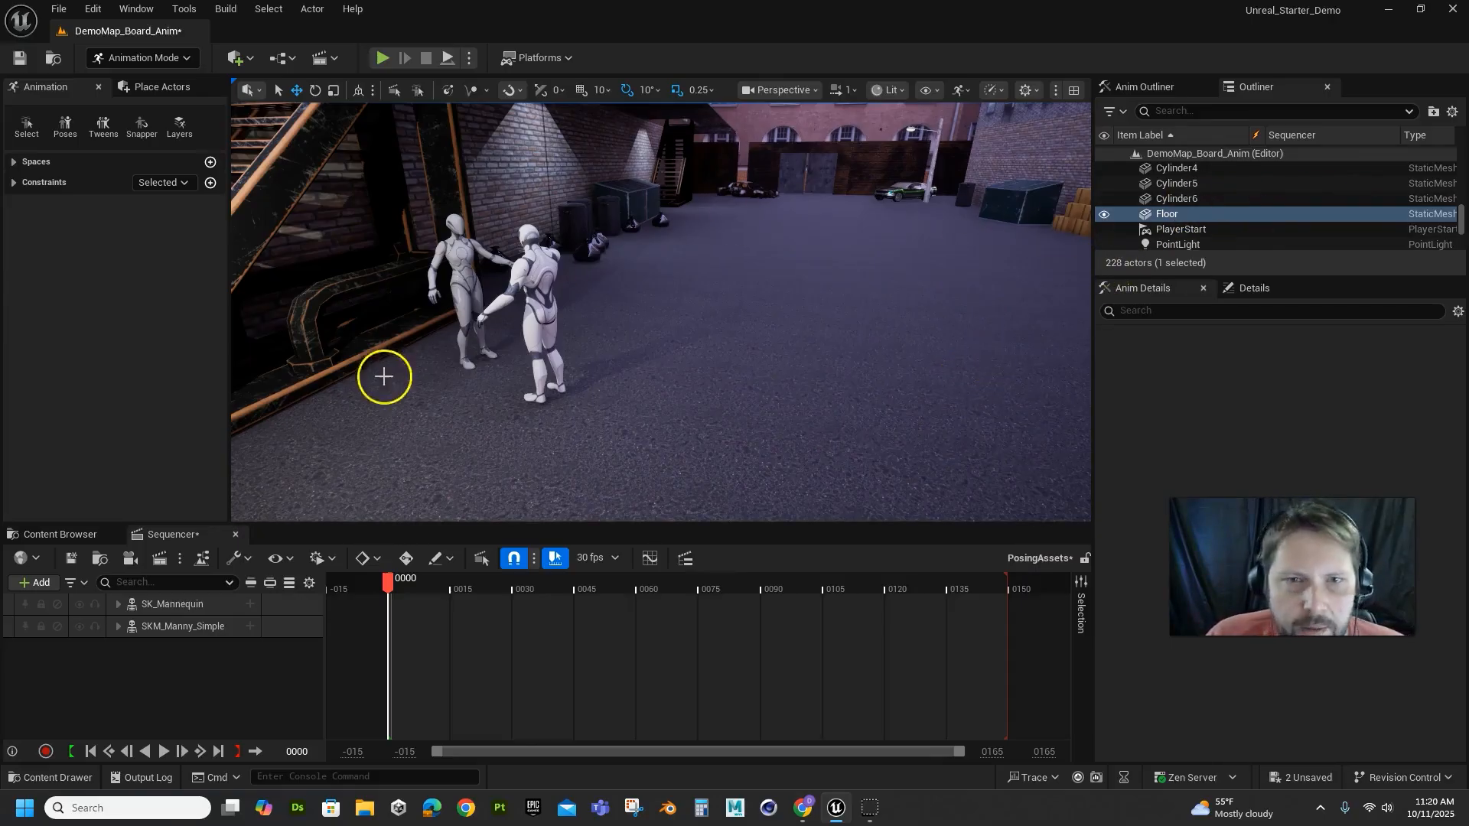
# Create a Cine Camera Actor at the current viewport position and show the new camera's details
pyautogui.click(785, 90)
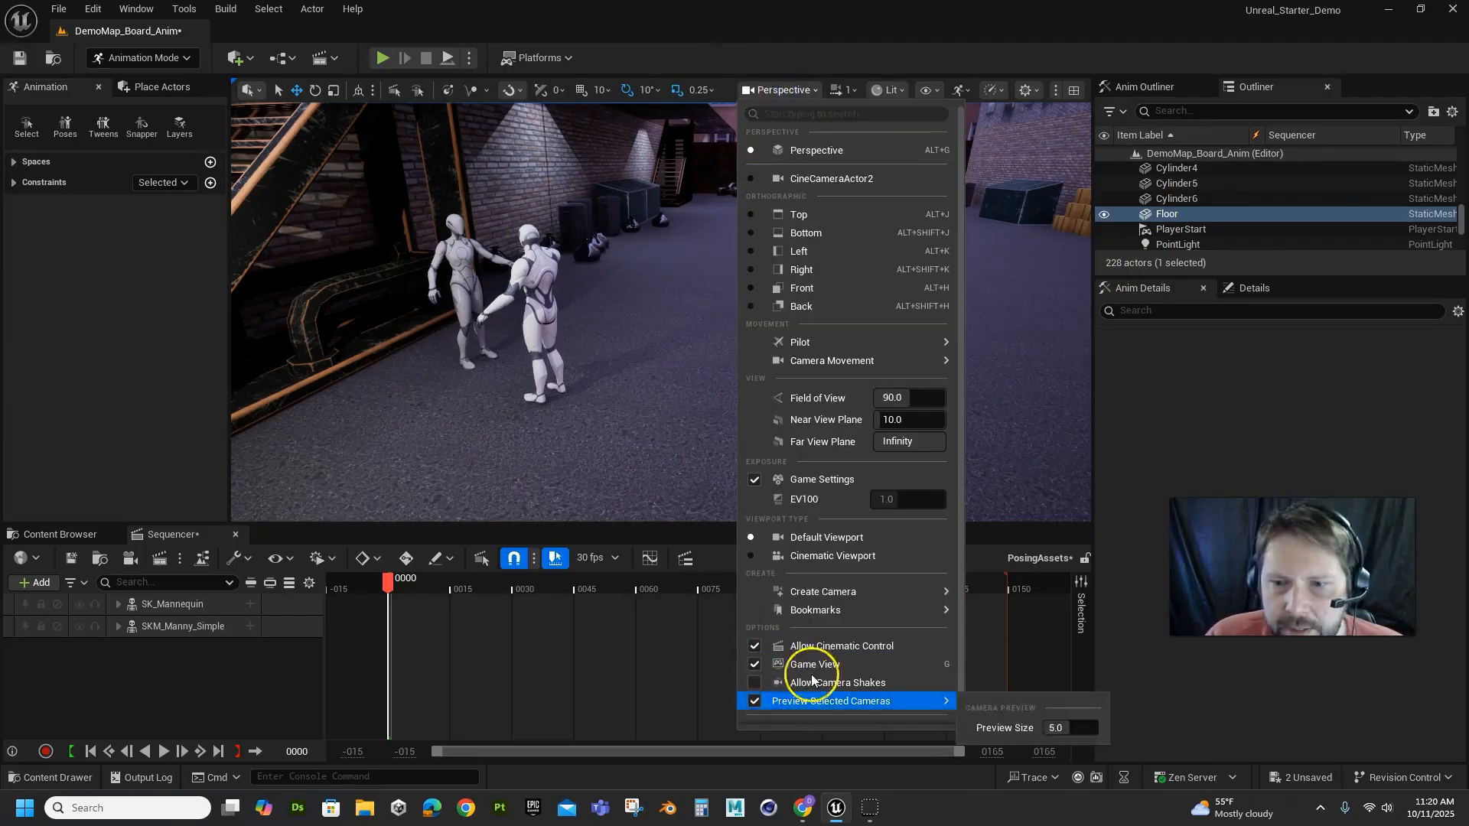
pyautogui.moveTo(820, 591)
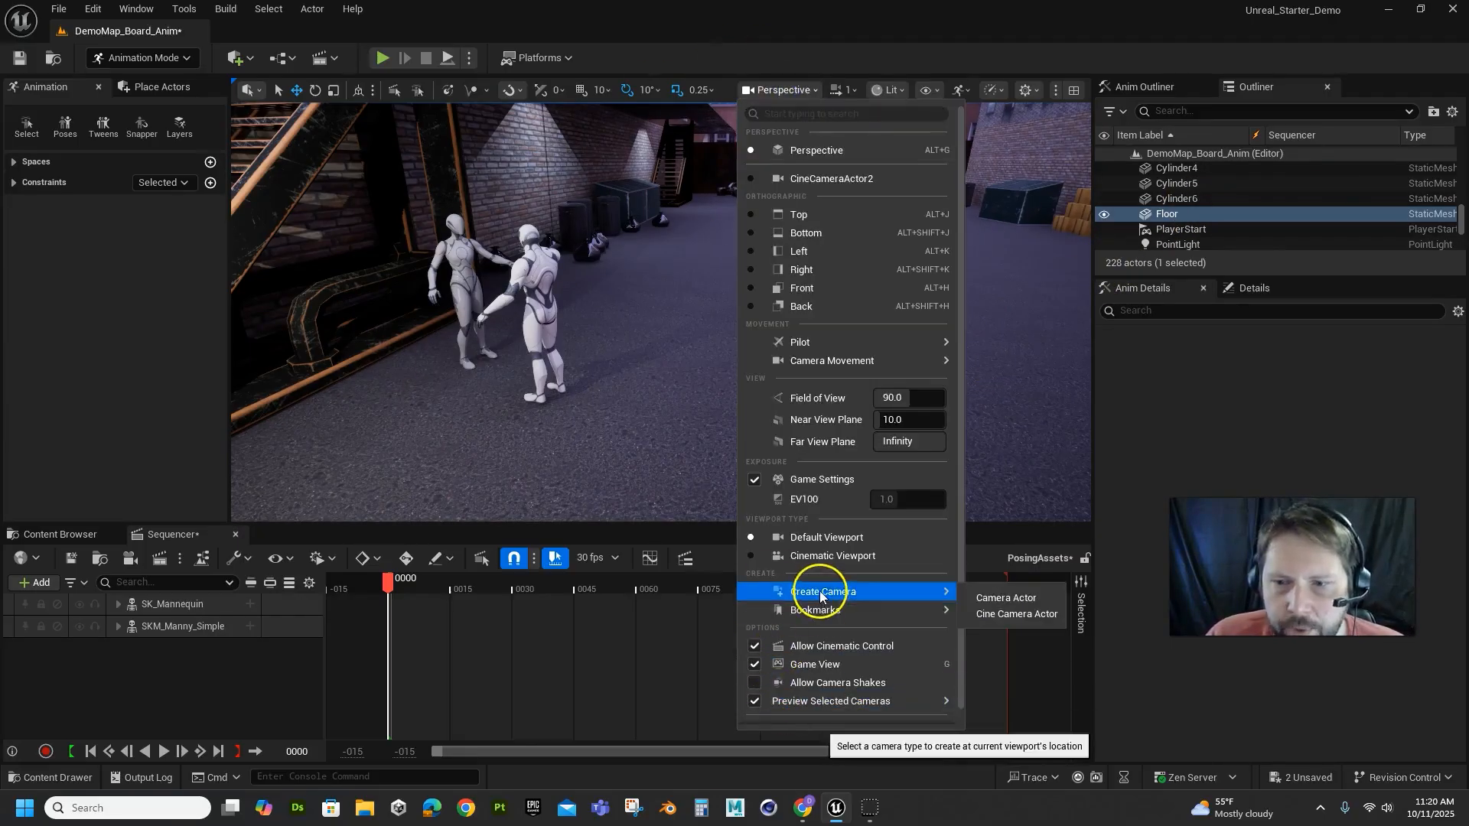
pyautogui.click(1016, 618)
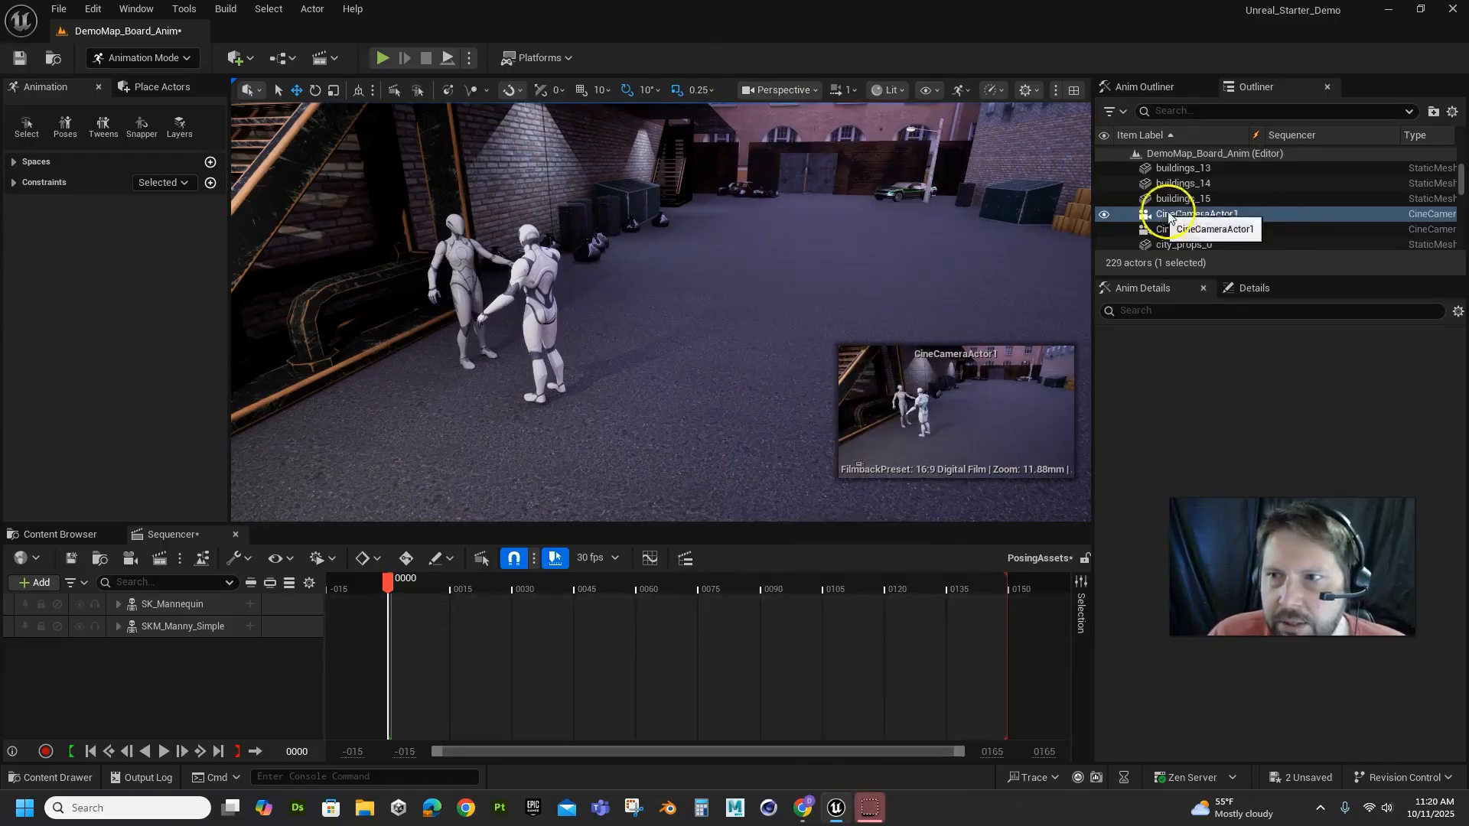
pyautogui.click(1146, 215)
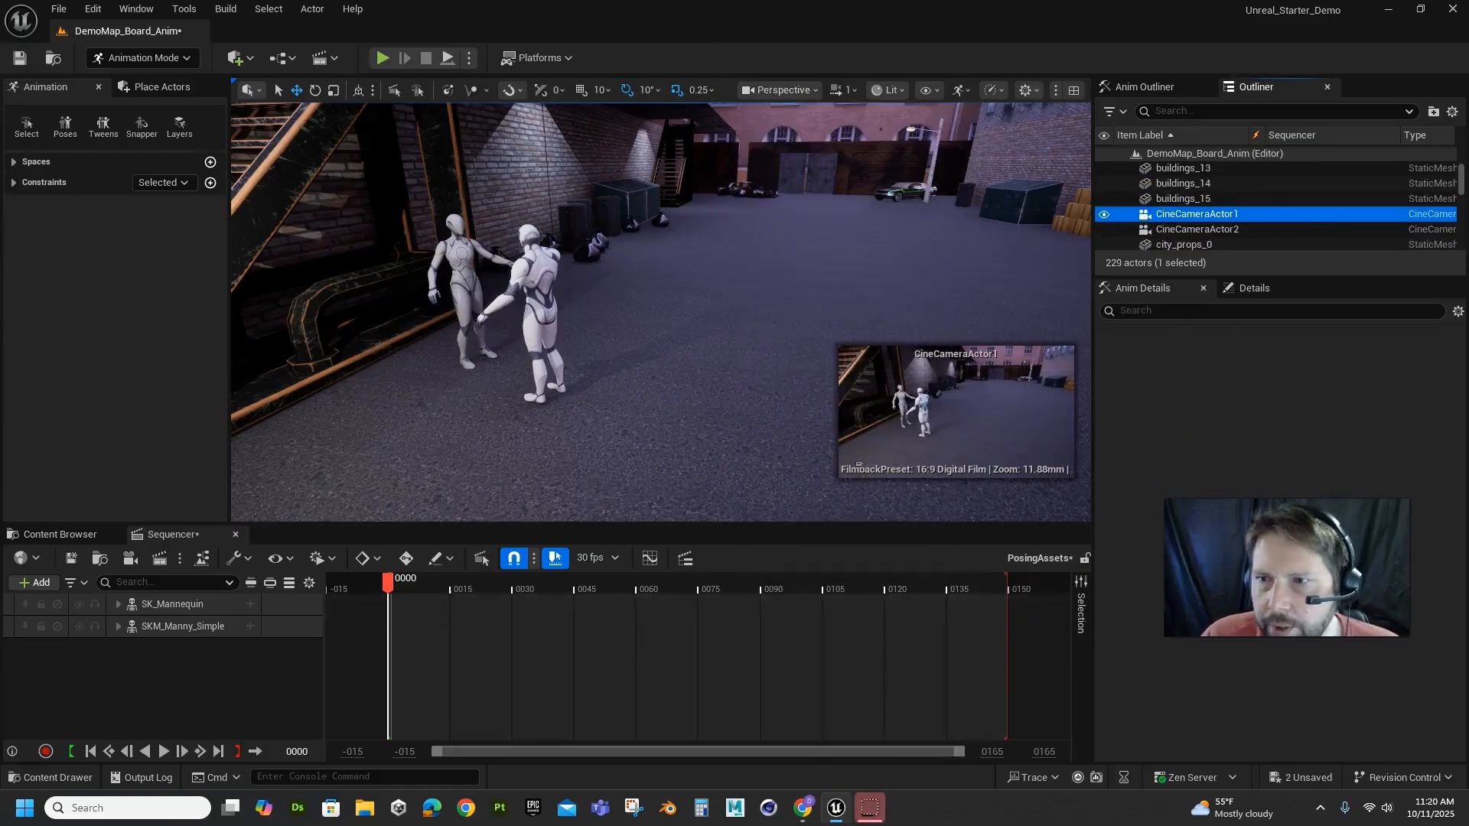
pyautogui.click(1257, 290)
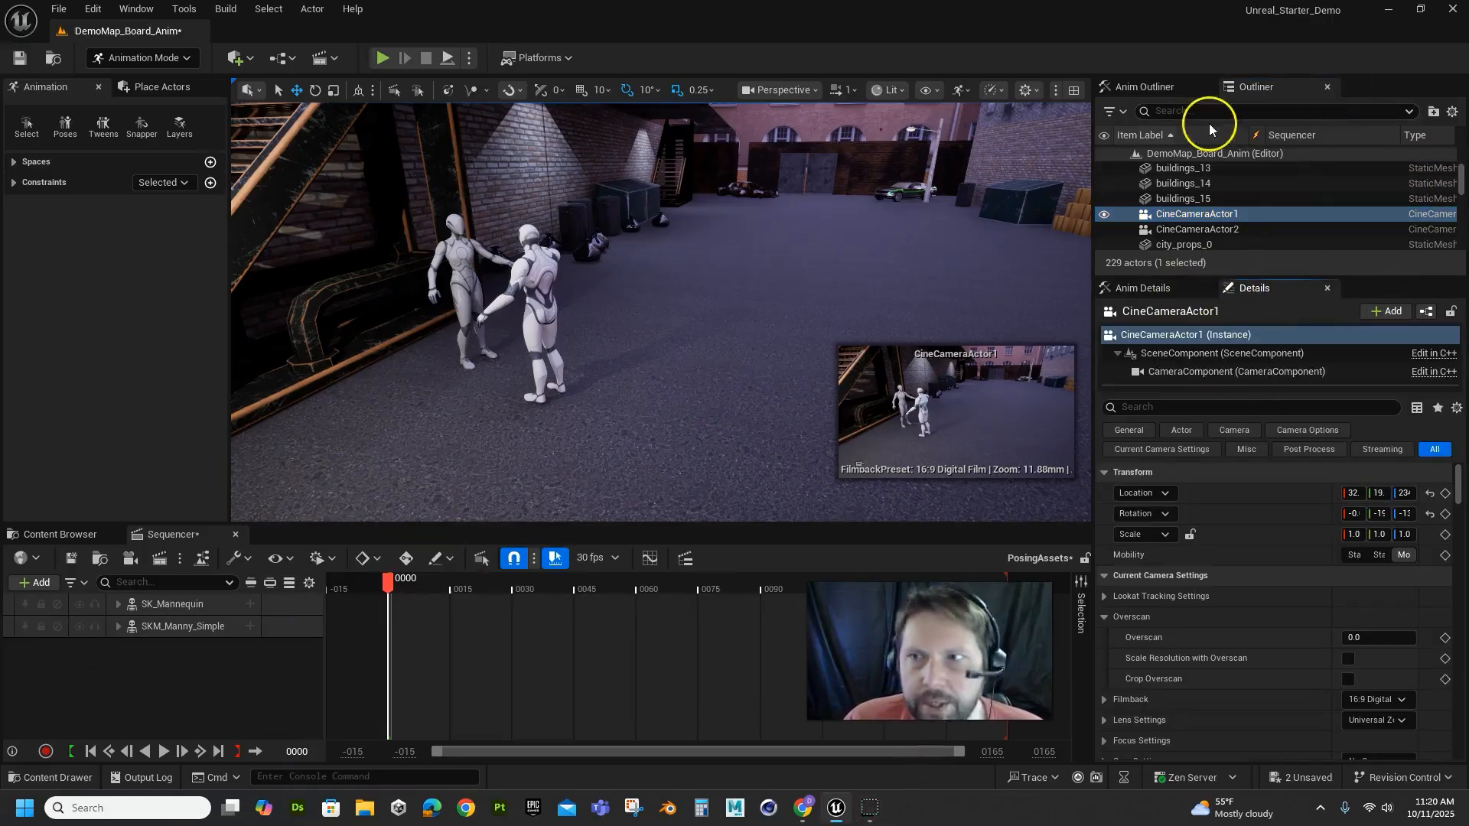
# Scrub the sequence playhead to frame 1 and select SKM_Manny_Simple
pyautogui.click(483, 588)
pyautogui.moveTo(495, 587); pyautogui.dragTo(396, 615)
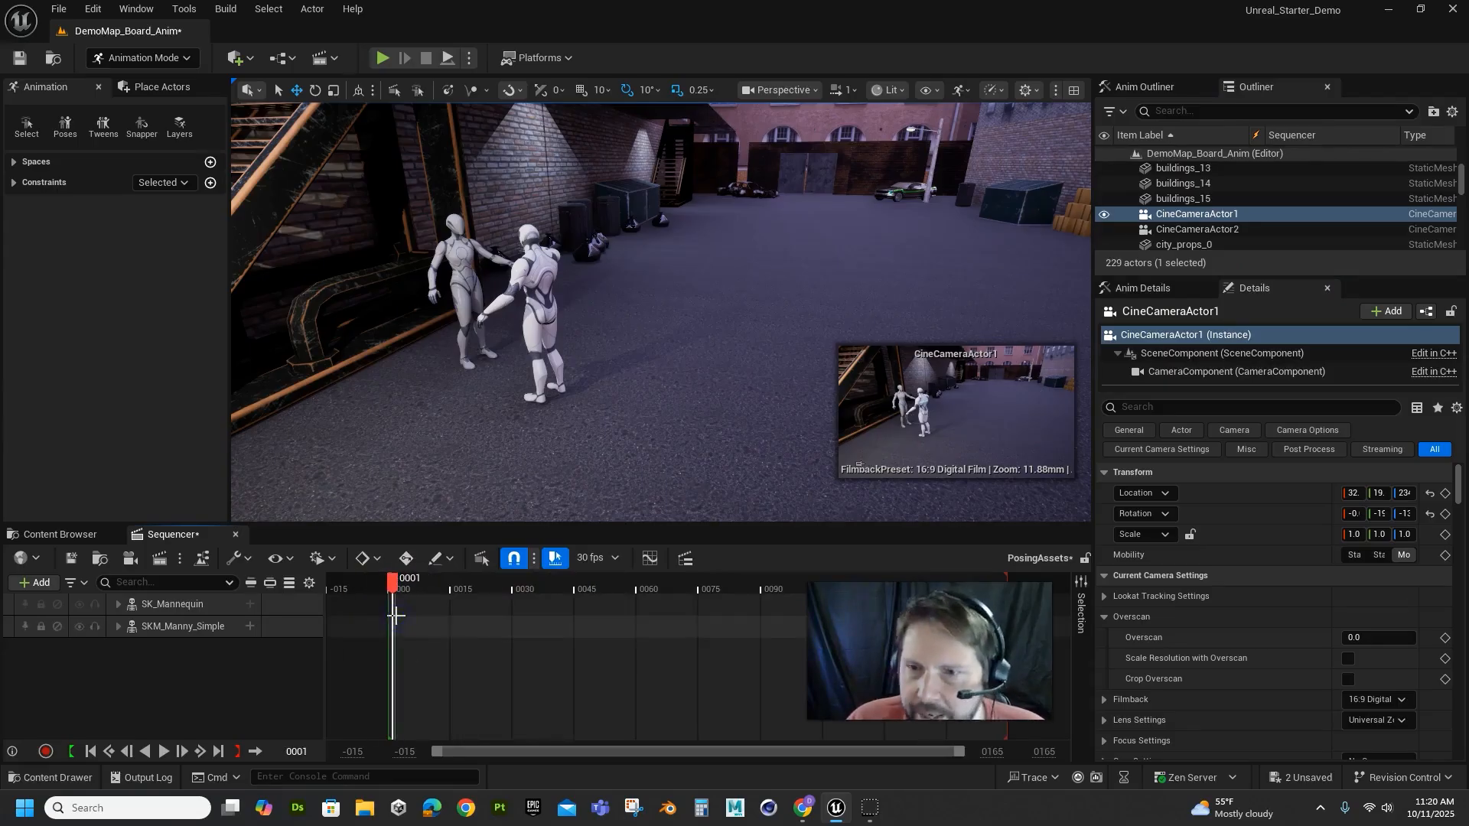
pyautogui.click(503, 281)
pyautogui.click(544, 276)
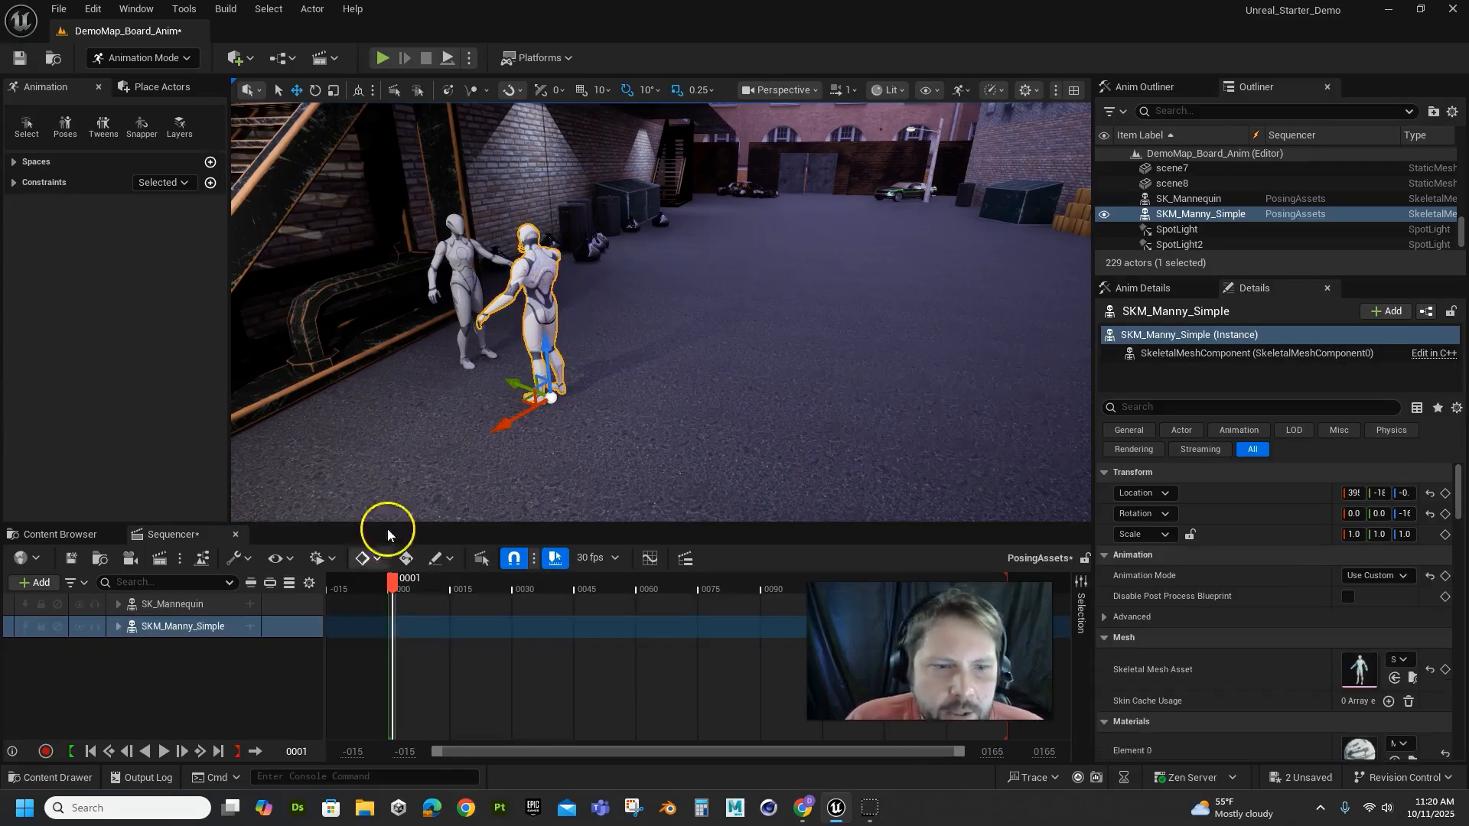
# Select SK_Mannequin's CR_Mannequin_Body rig track and turn off game view to show the control rig shapes
pyautogui.click(153, 605)
pyautogui.click(117, 604)
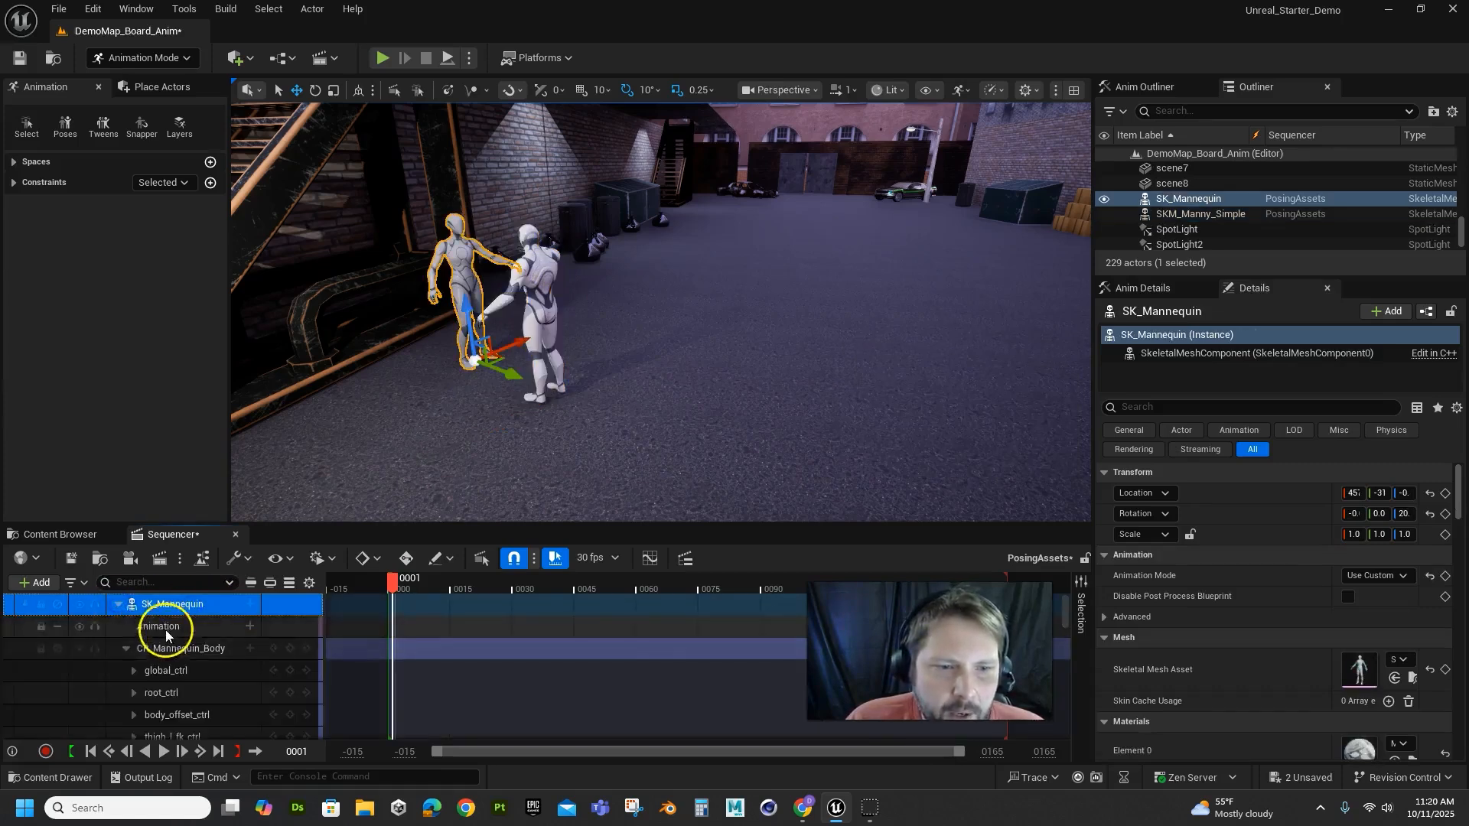
pyautogui.click(164, 651)
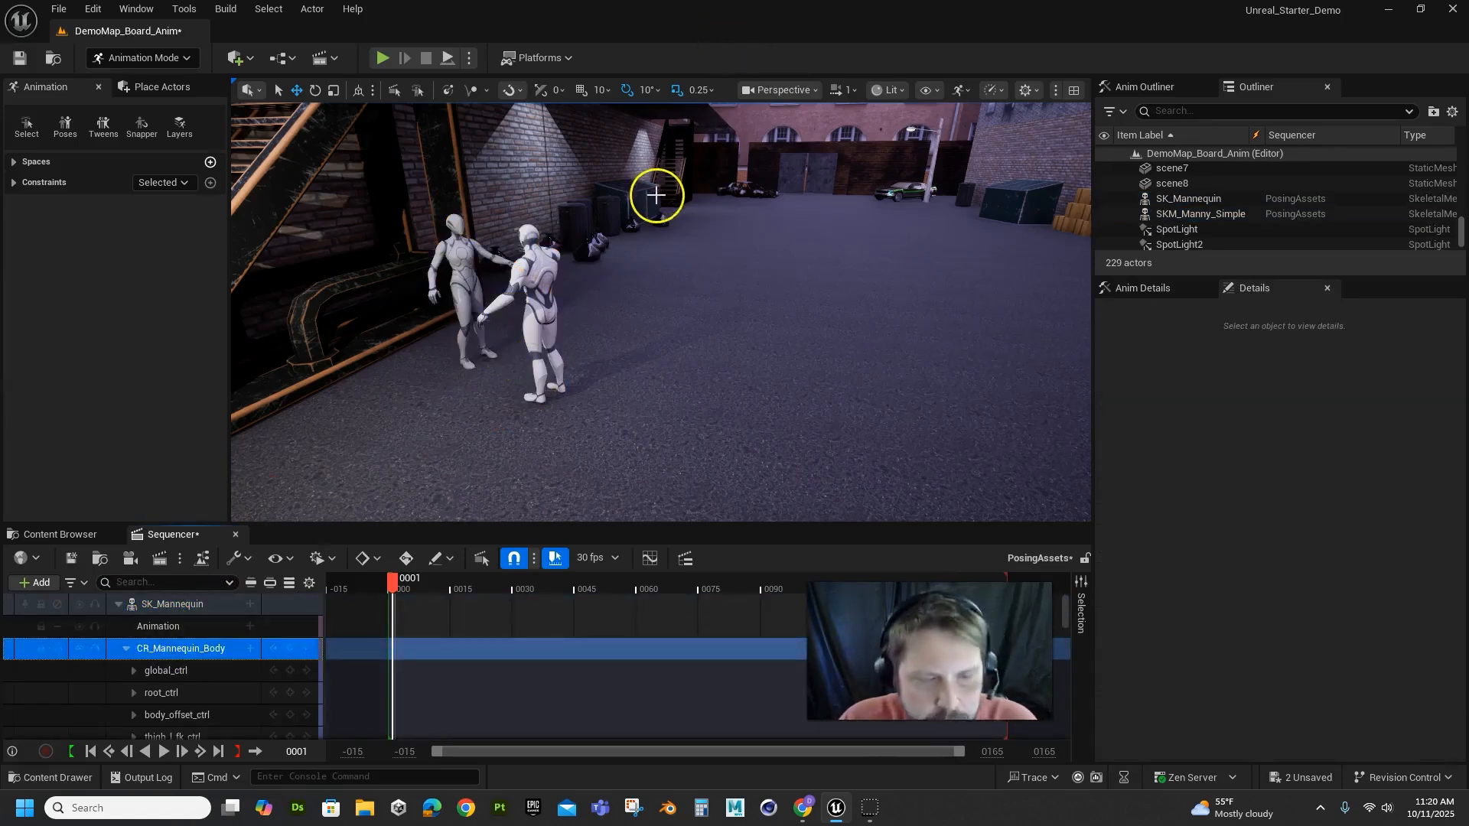
pyautogui.click(461, 253)
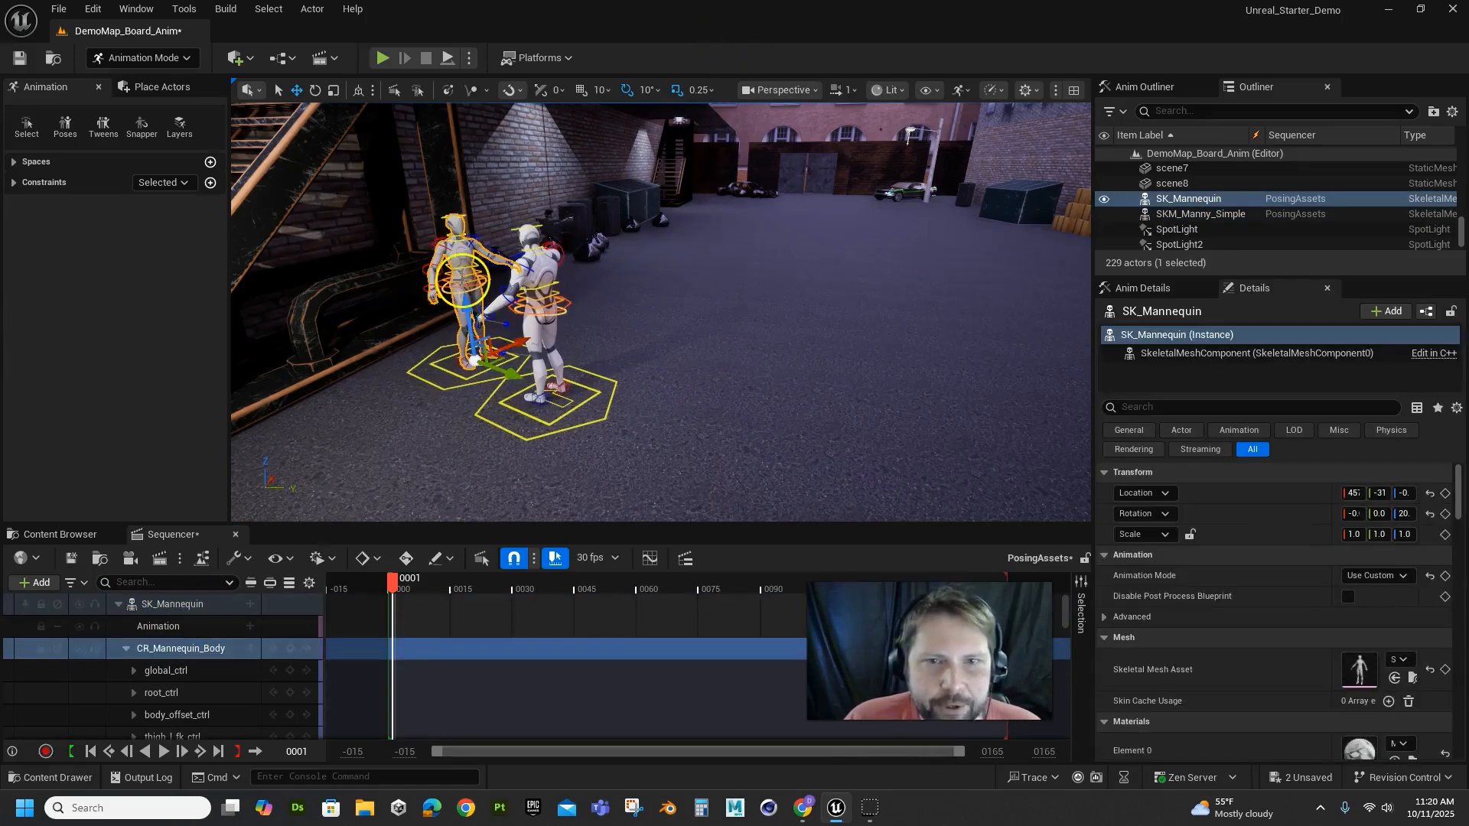
# Select a torso control on SKM_Manny_Simple and enlarge the viewport by shrinking the Sequencer area
pyautogui.click(547, 269)
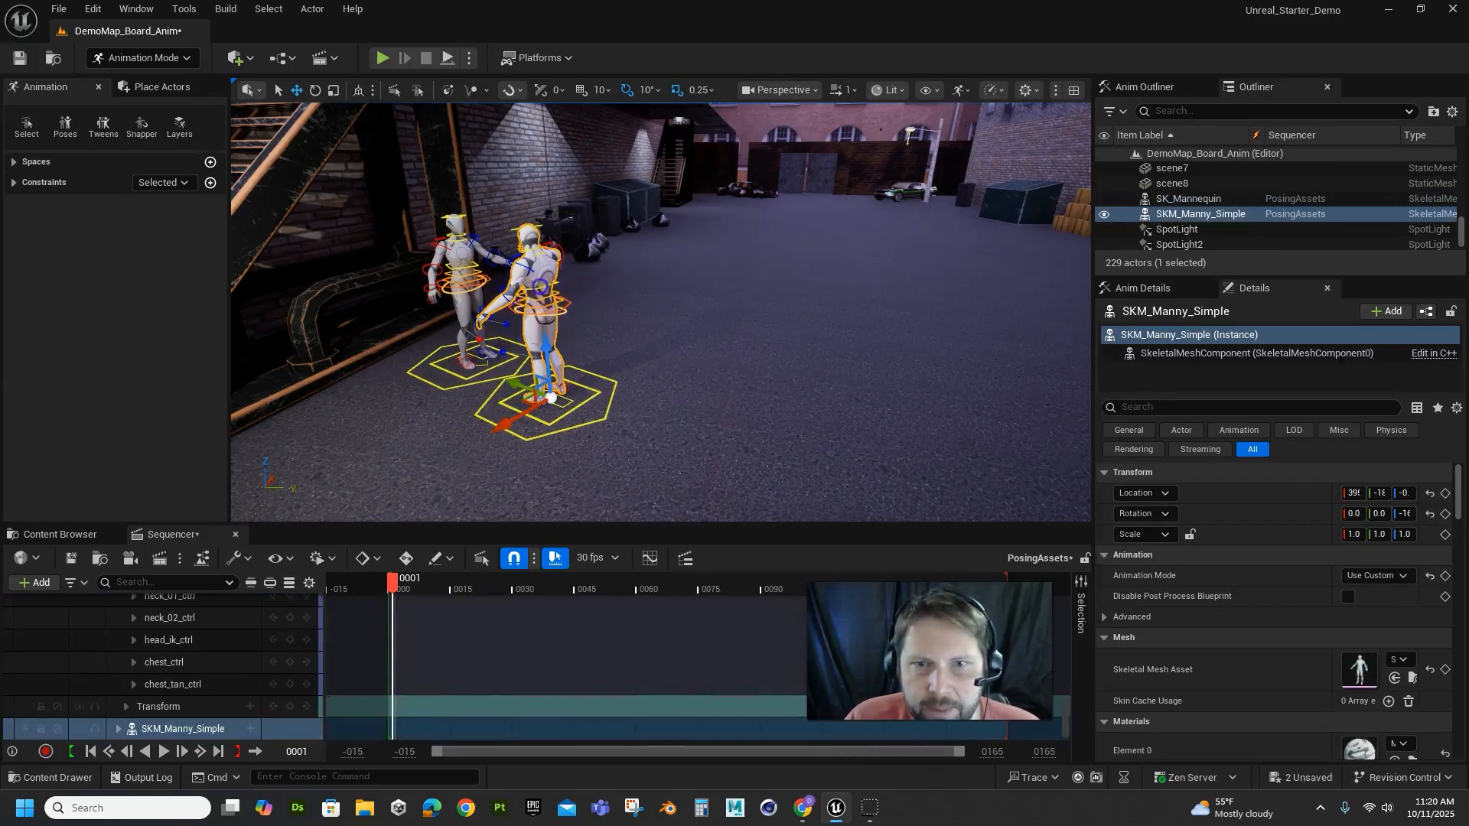
pyautogui.click(543, 287)
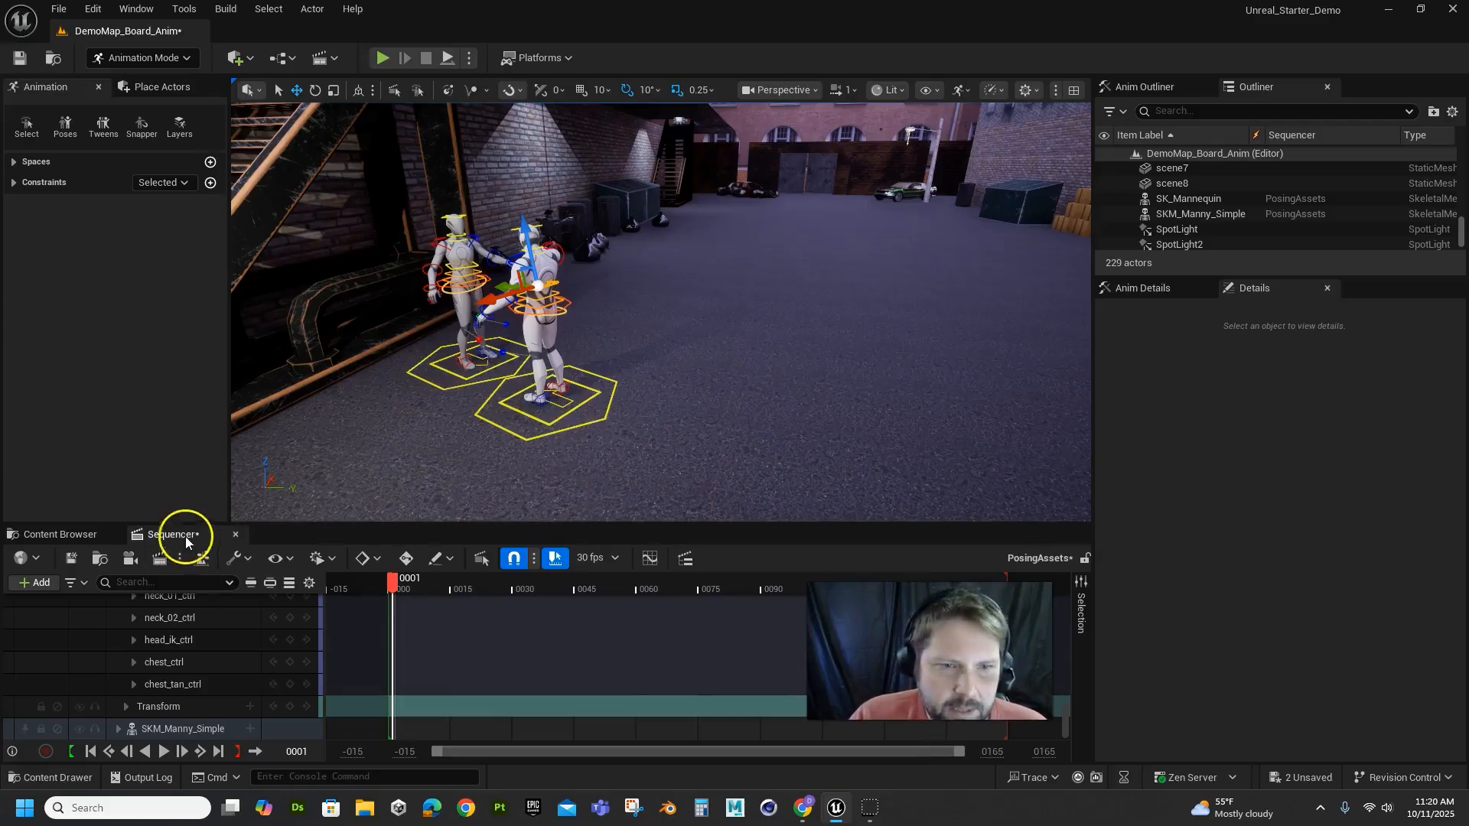
pyautogui.moveTo(187, 523); pyautogui.dragTo(174, 658)
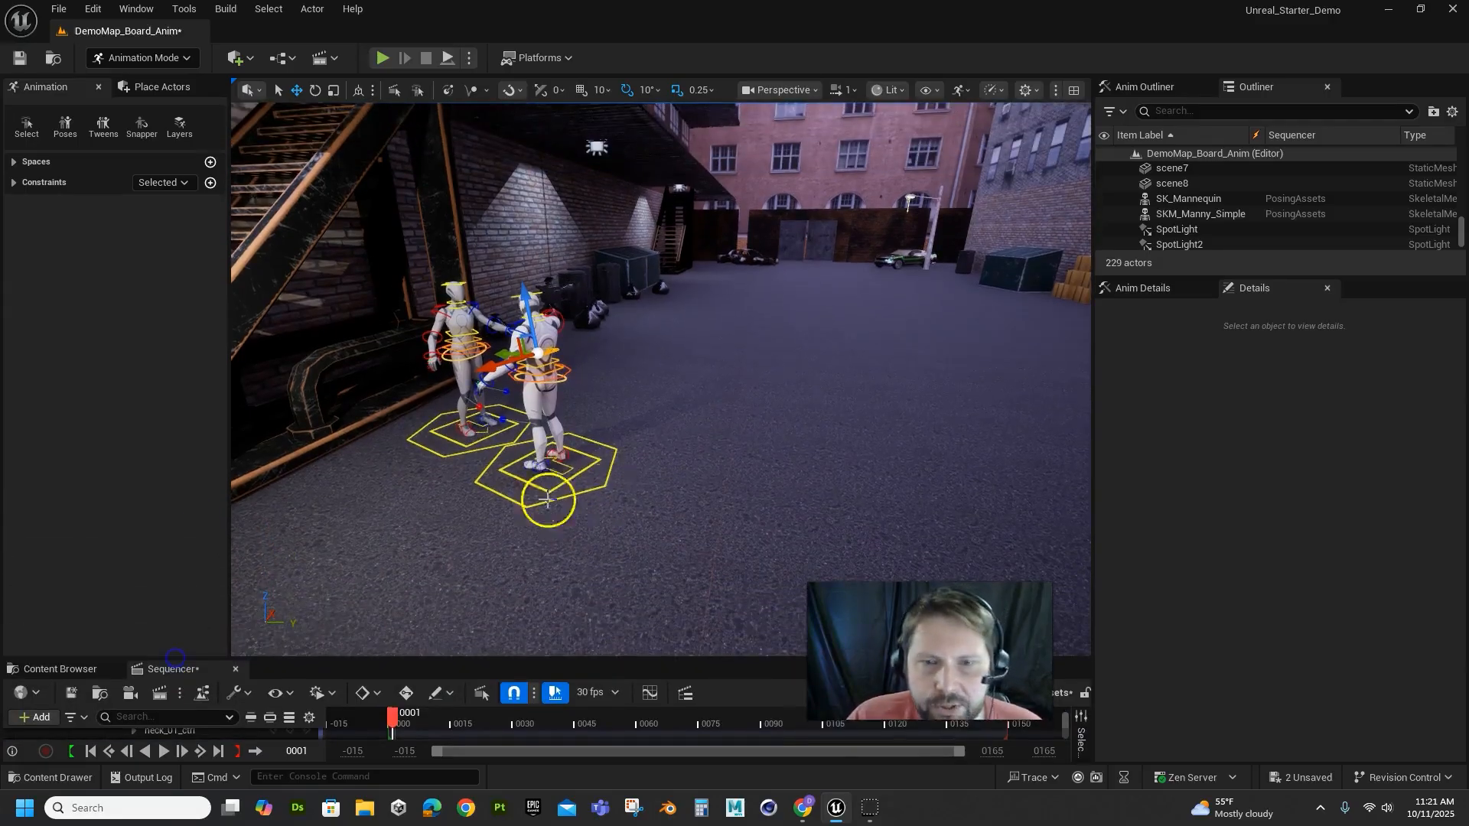
pyautogui.moveTo(827, 440)
pyautogui.mouseDown(button='right')
pyautogui.moveTo(754, 466)
pyautogui.moveTo(834, 436)
pyautogui.mouseUp(button='right')
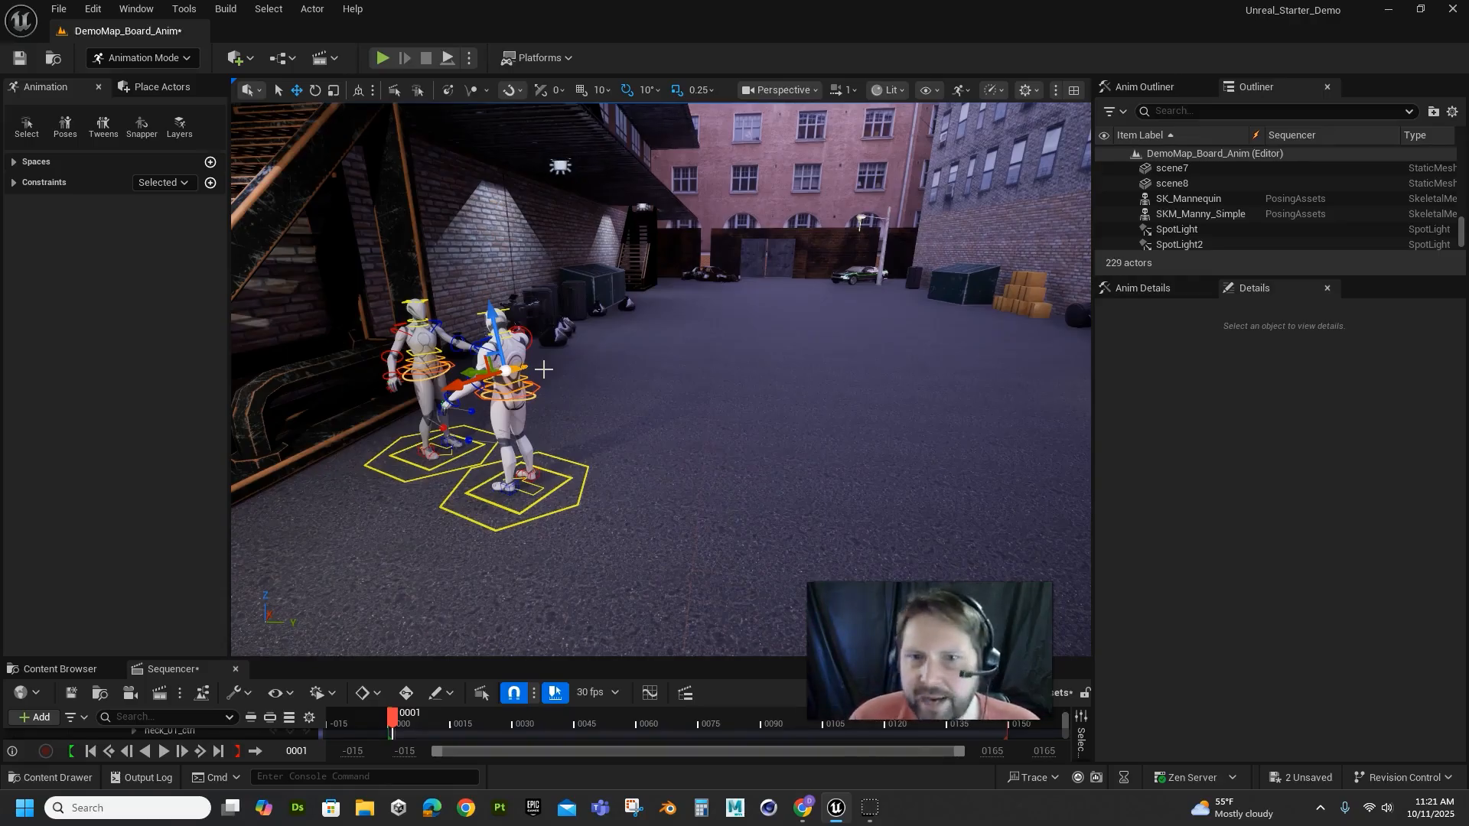
# Look through CineCameraActor1 and return the viewport to the free perspective view
pyautogui.click(778, 89)
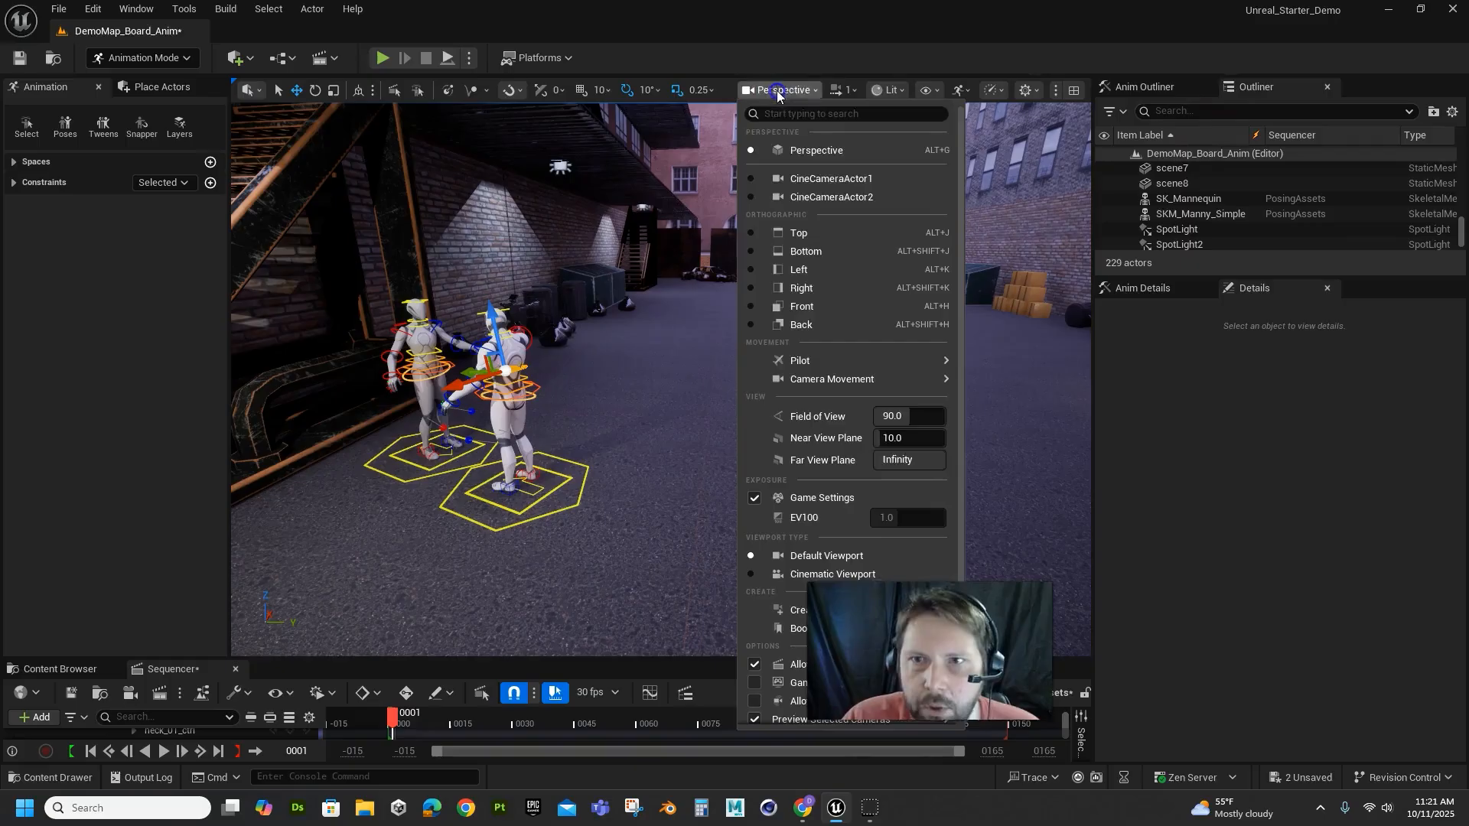
pyautogui.click(796, 181)
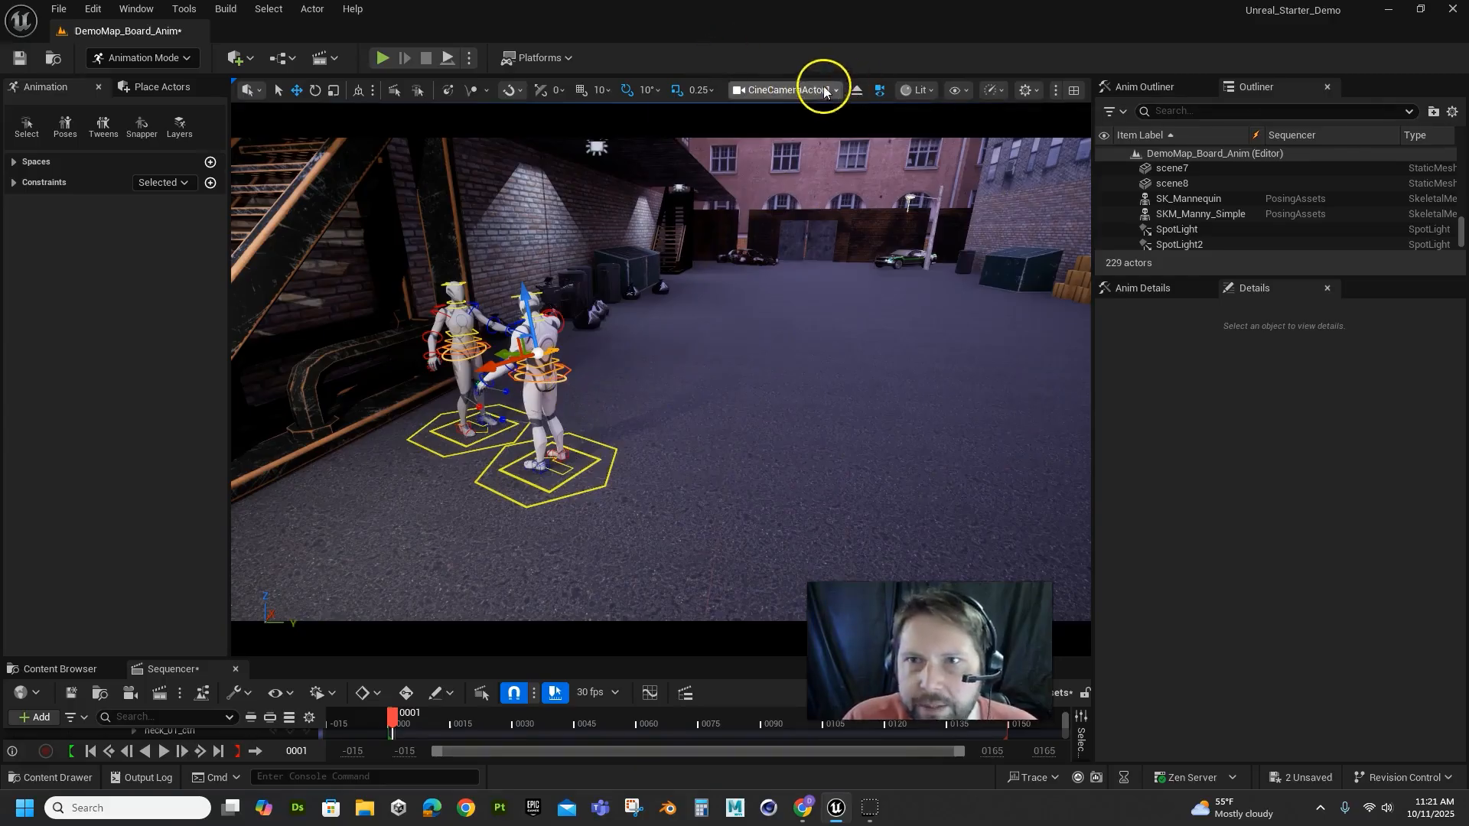
pyautogui.click(855, 89)
# Frame an over-the-shoulder perspective view past SKM_Manny_Simple toward the facing mannequin and hide the control rig shapes with game view
pyautogui.moveTo(691, 372); pyautogui.dragTo(721, 322, button='right')
pyautogui.press('w')
pyautogui.press('s')
pyautogui.press('w')
pyautogui.scroll(3, 719, 322)
pyautogui.scroll(3, 717, 323)
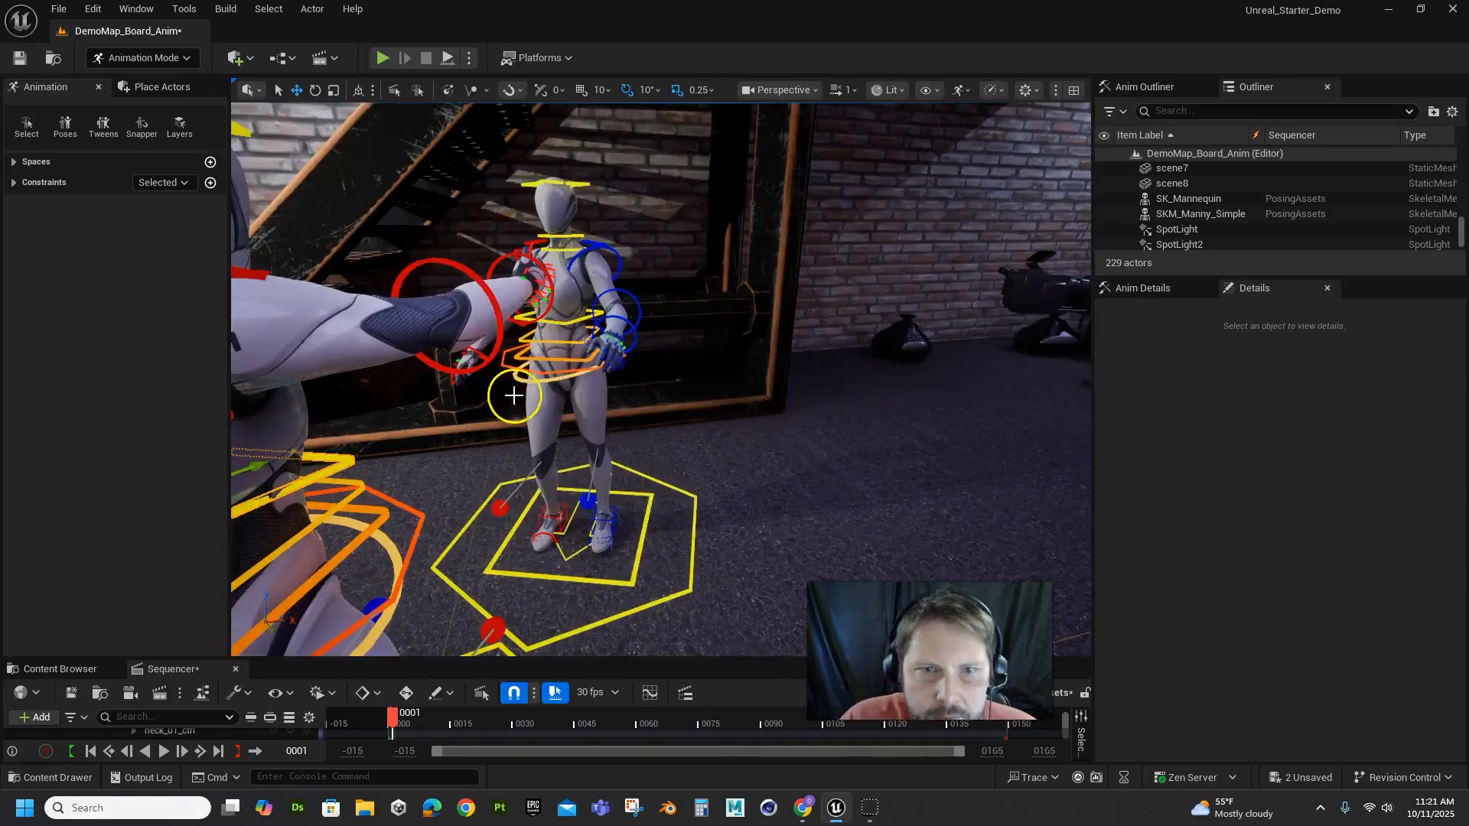
pyautogui.moveTo(625, 359); pyautogui.dragTo(624, 357, button='right')
pyautogui.scroll(-3, 624, 357)
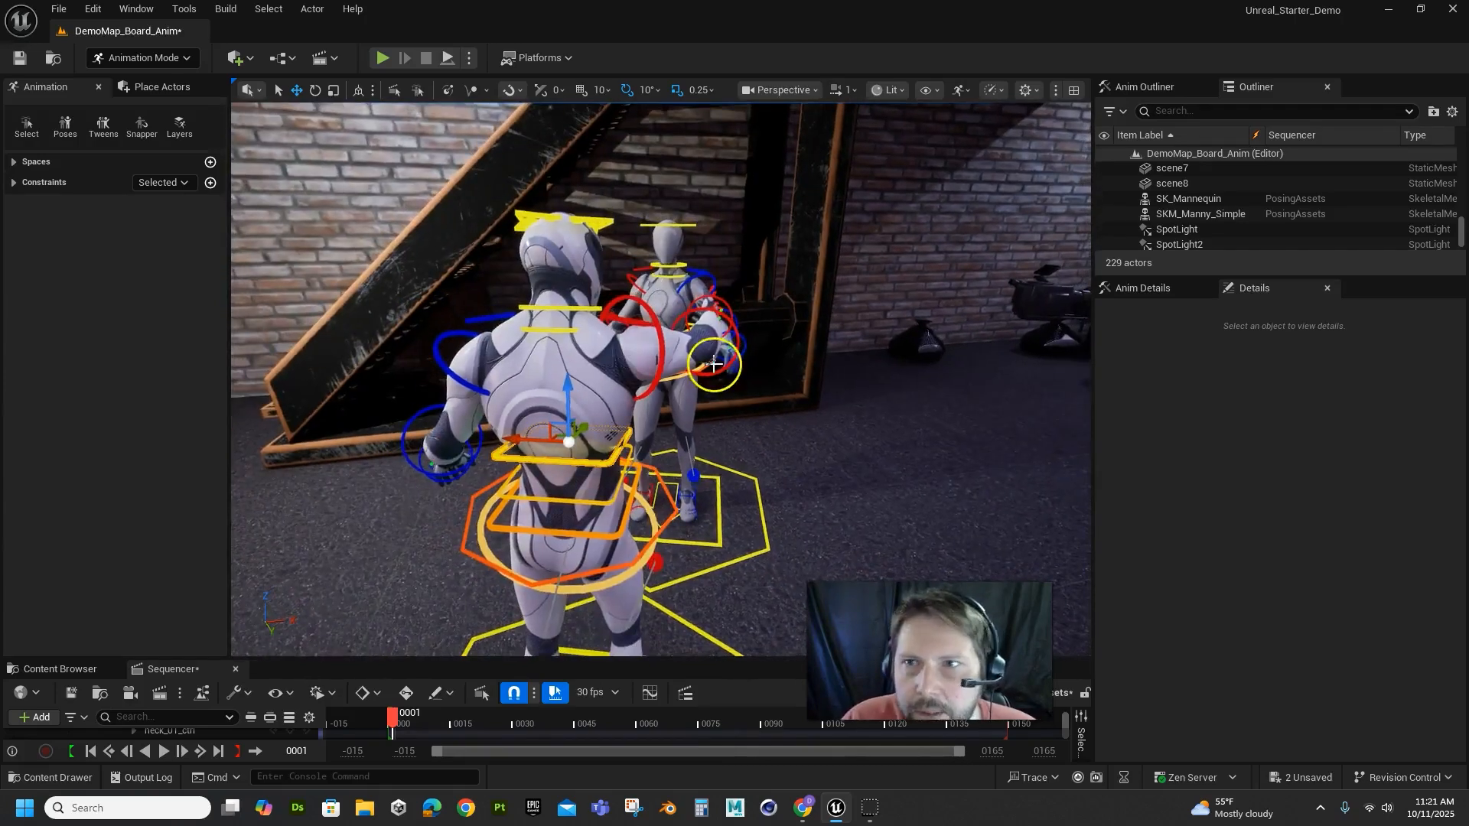
pyautogui.scroll(5, 701, 364)
pyautogui.scroll(-5, 701, 364)
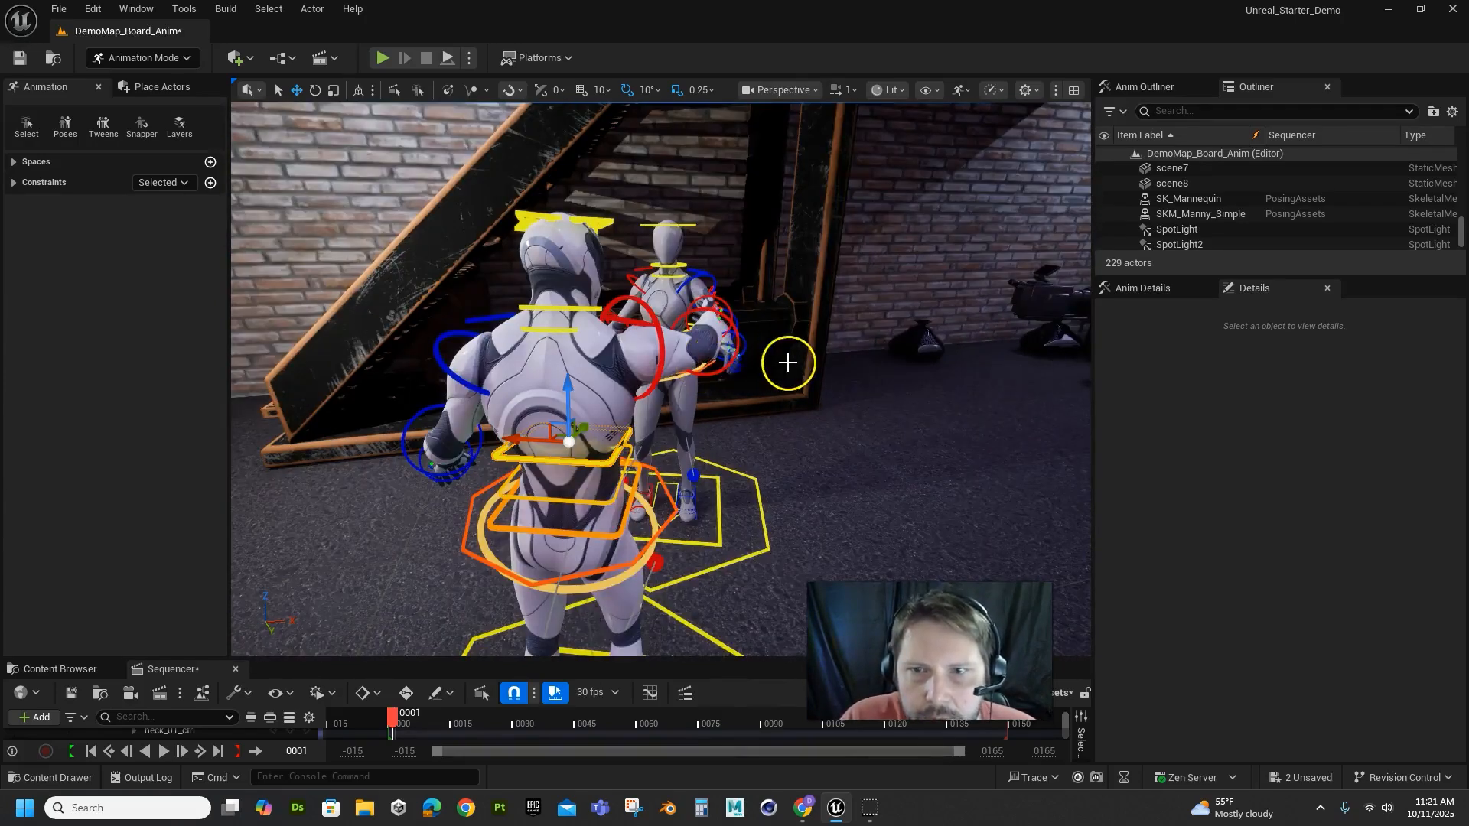
pyautogui.moveTo(787, 360); pyautogui.dragTo(787, 361, button='right')
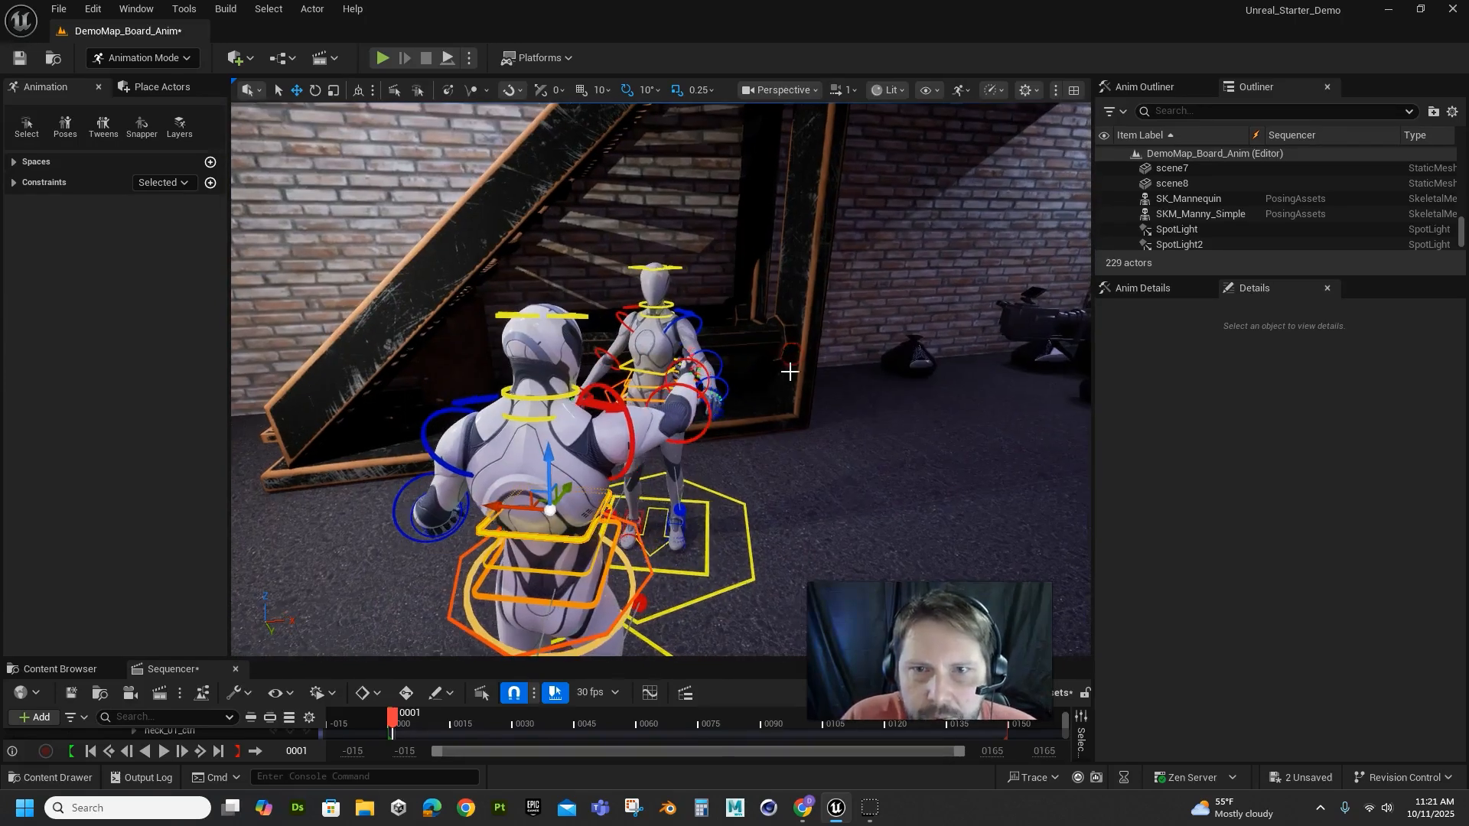
pyautogui.scroll(3, 790, 372)
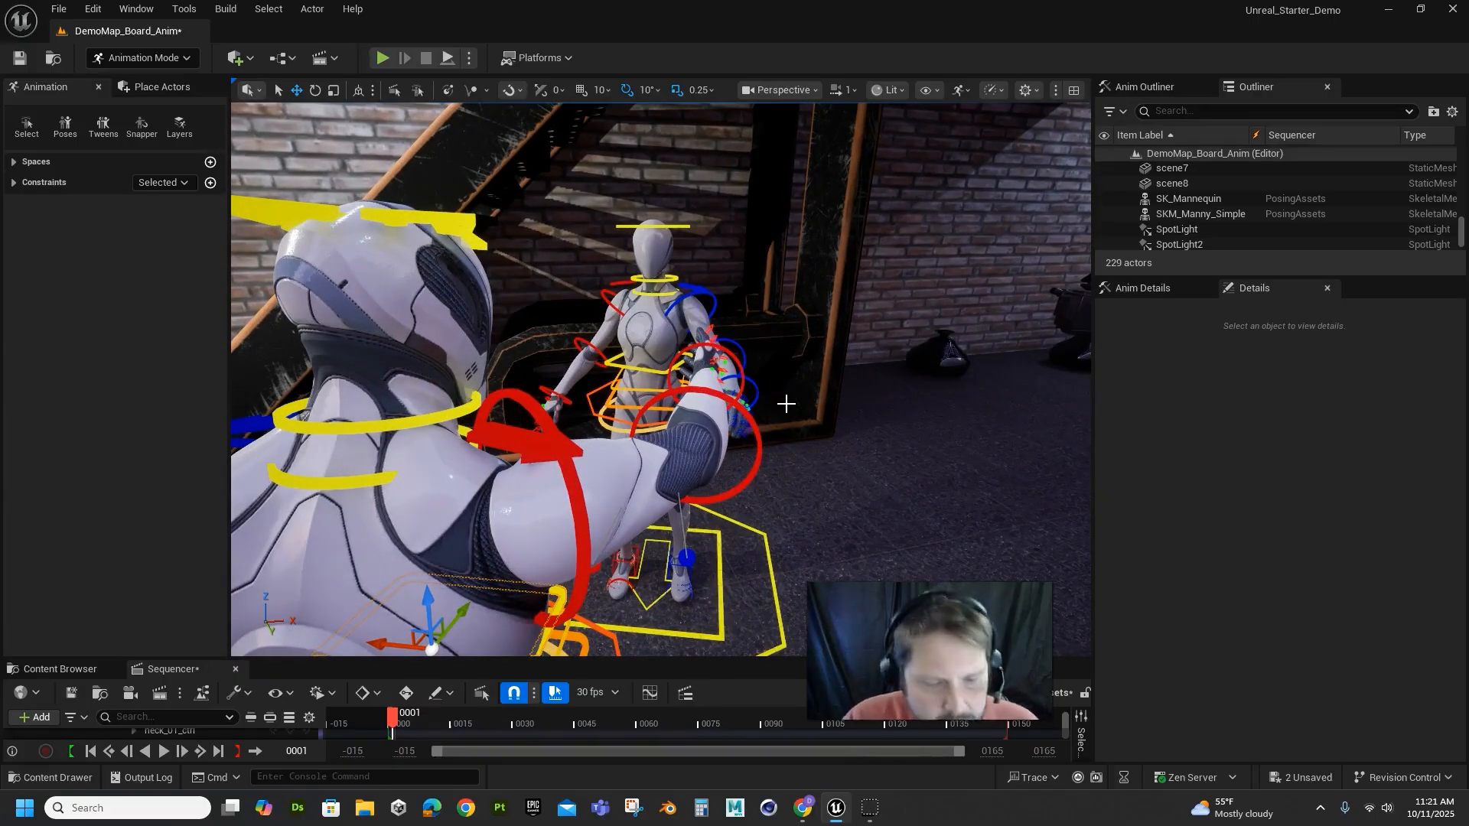
pyautogui.press('g')
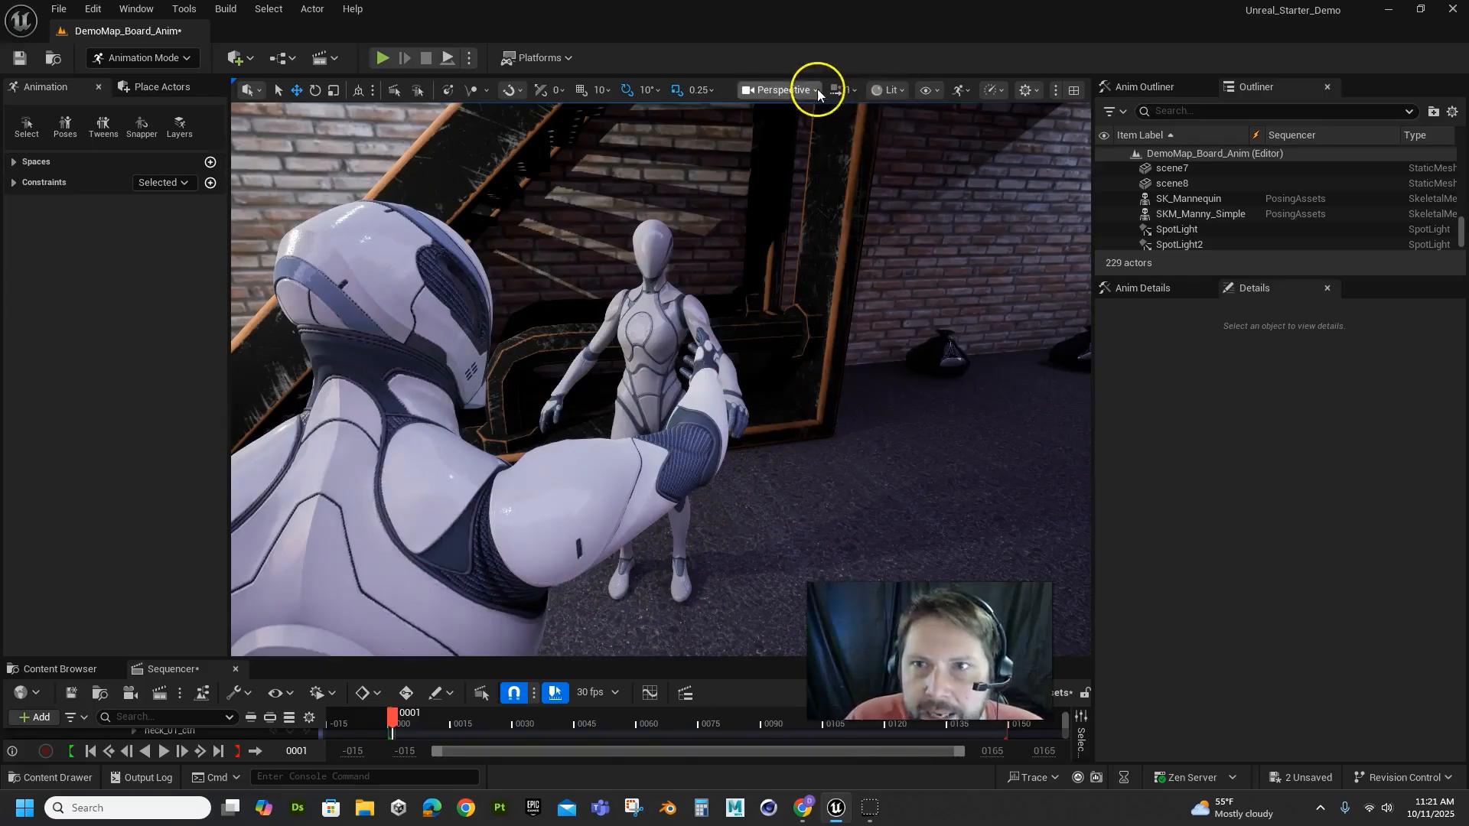
# Create a Cine Camera Actor from the current over-the-shoulder view
pyautogui.click(782, 90)
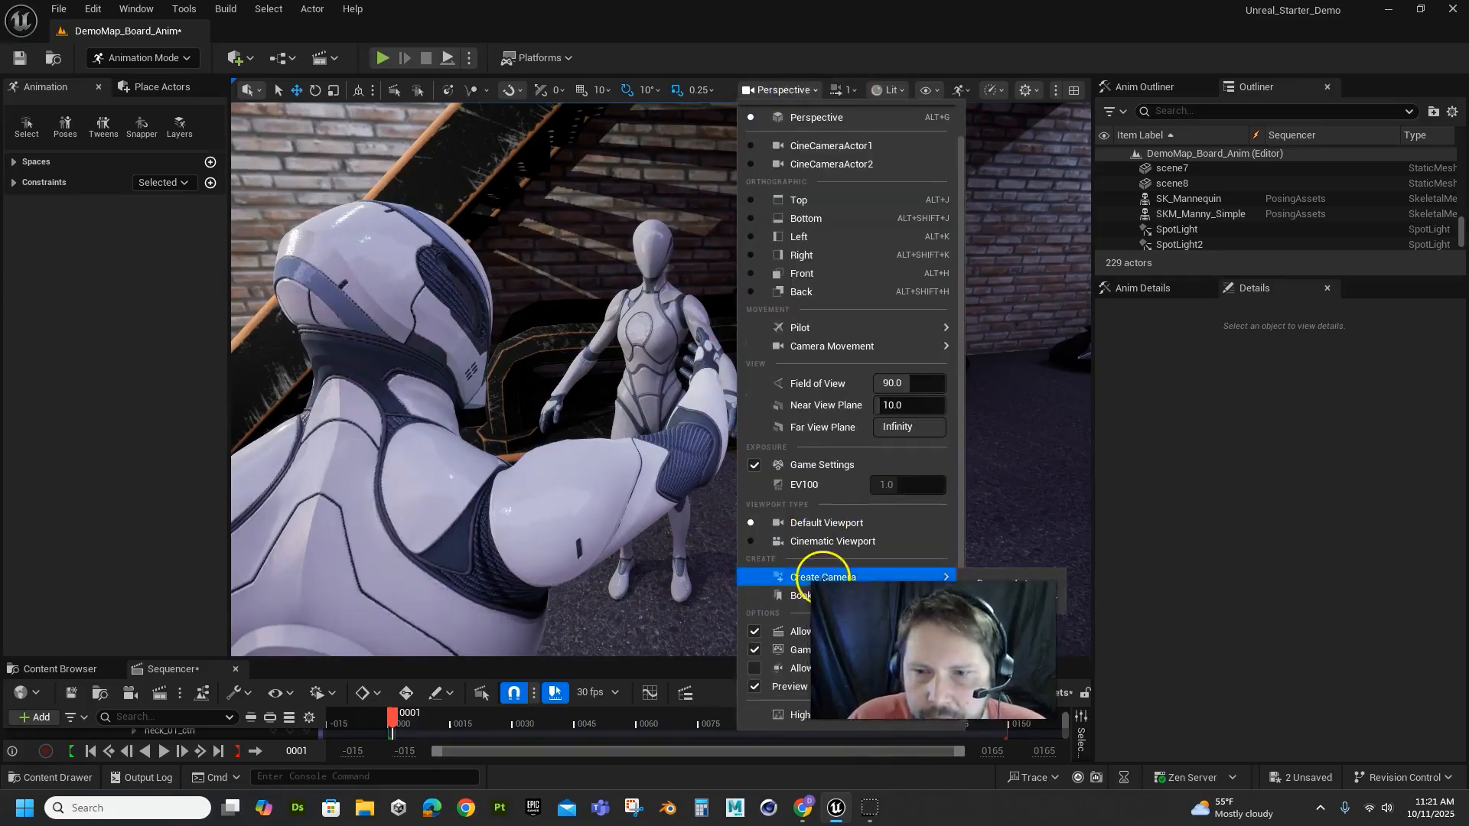
pyautogui.click(841, 631)
pyautogui.click(807, 83)
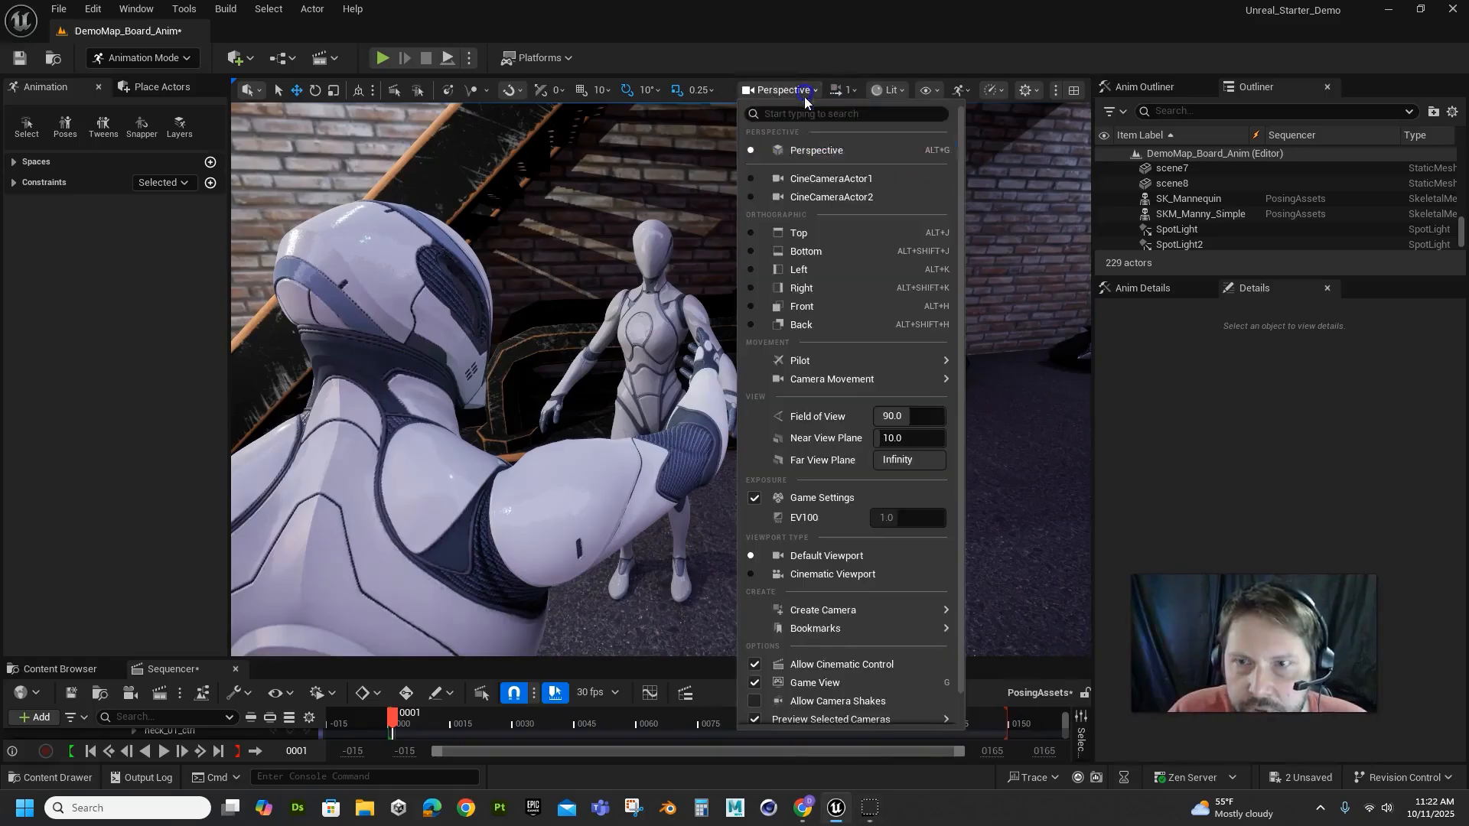
pyautogui.moveTo(842, 610)
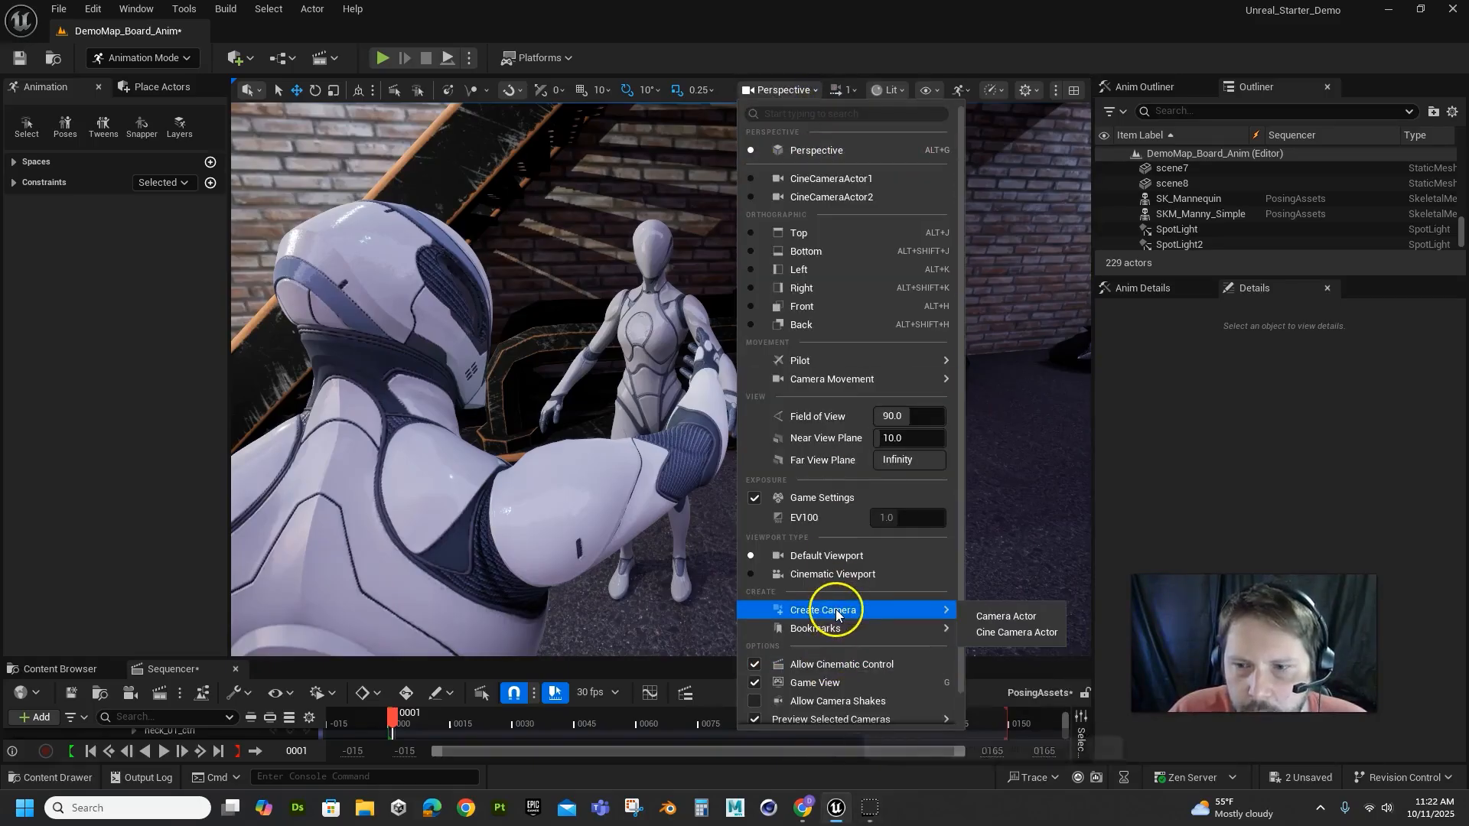
pyautogui.click(994, 632)
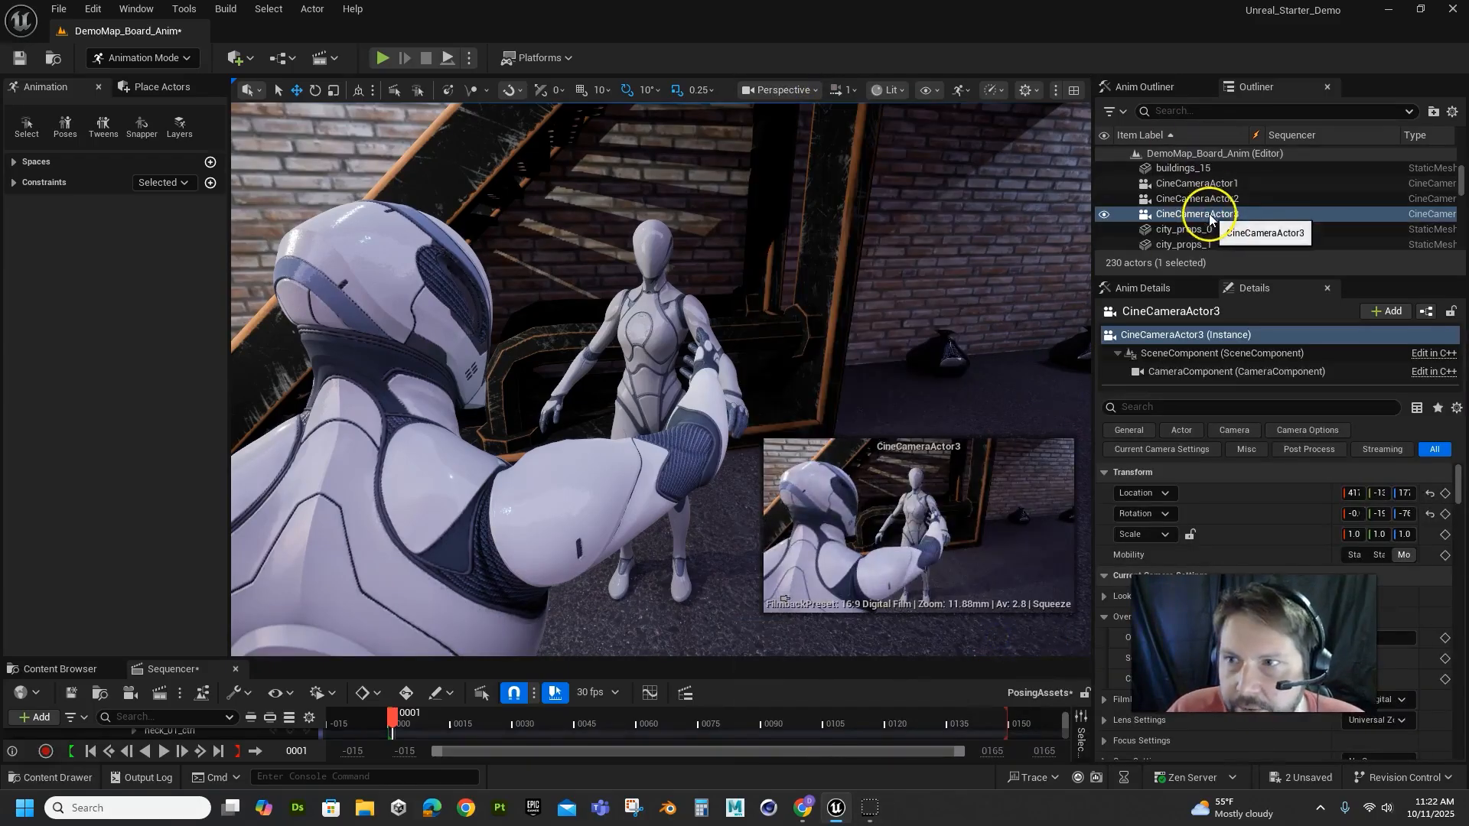
# Rename CineCameraActor1 to Camera_shot01
pyautogui.click(1216, 186)
pyautogui.click(1217, 184)
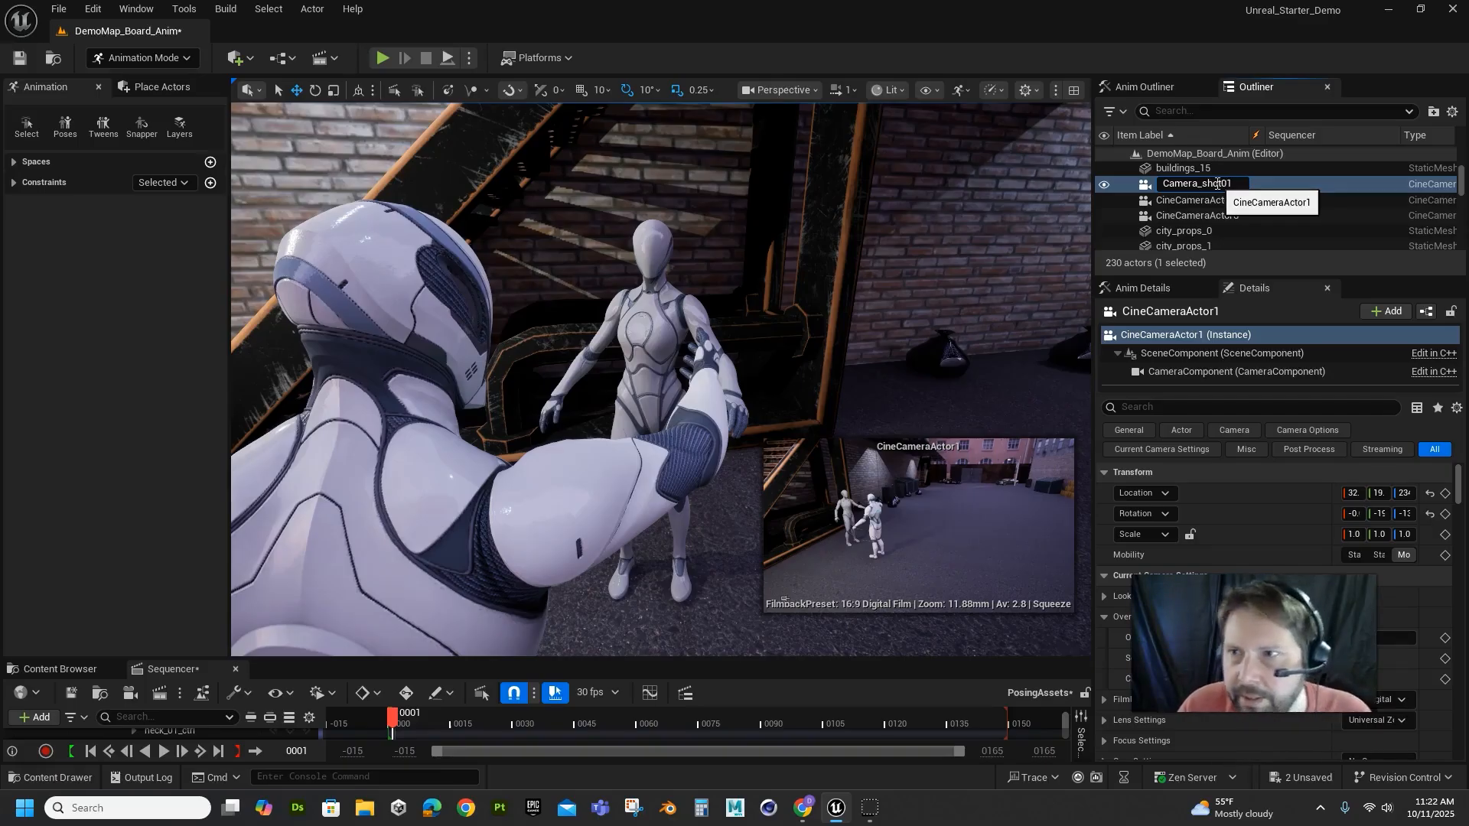
pyautogui.press('Return')
# Rename CineCameraActor3 to Camera_shot02
pyautogui.click(1190, 214)
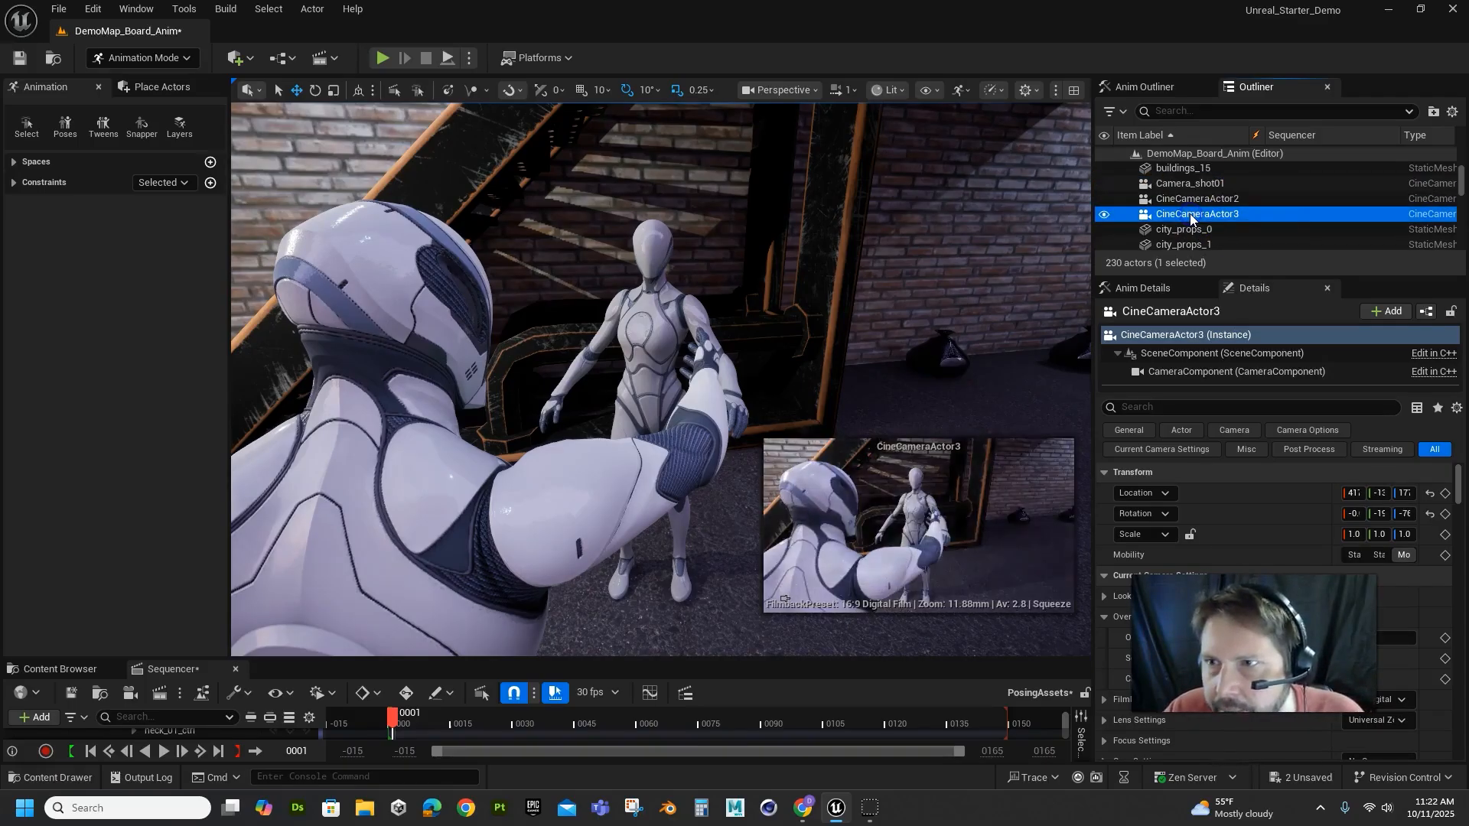
pyautogui.doubleClick(1191, 214)
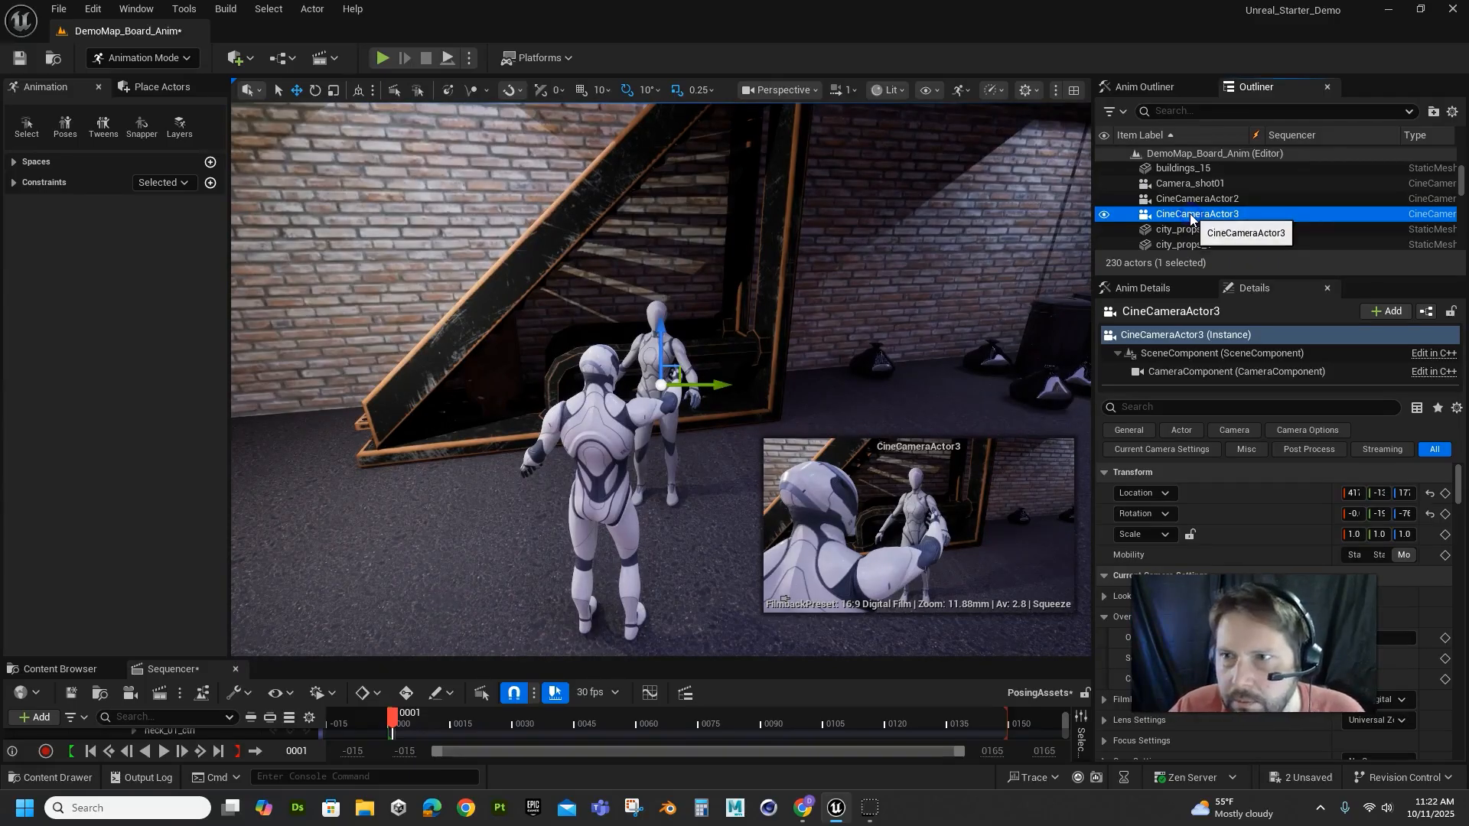
pyautogui.click(1190, 214)
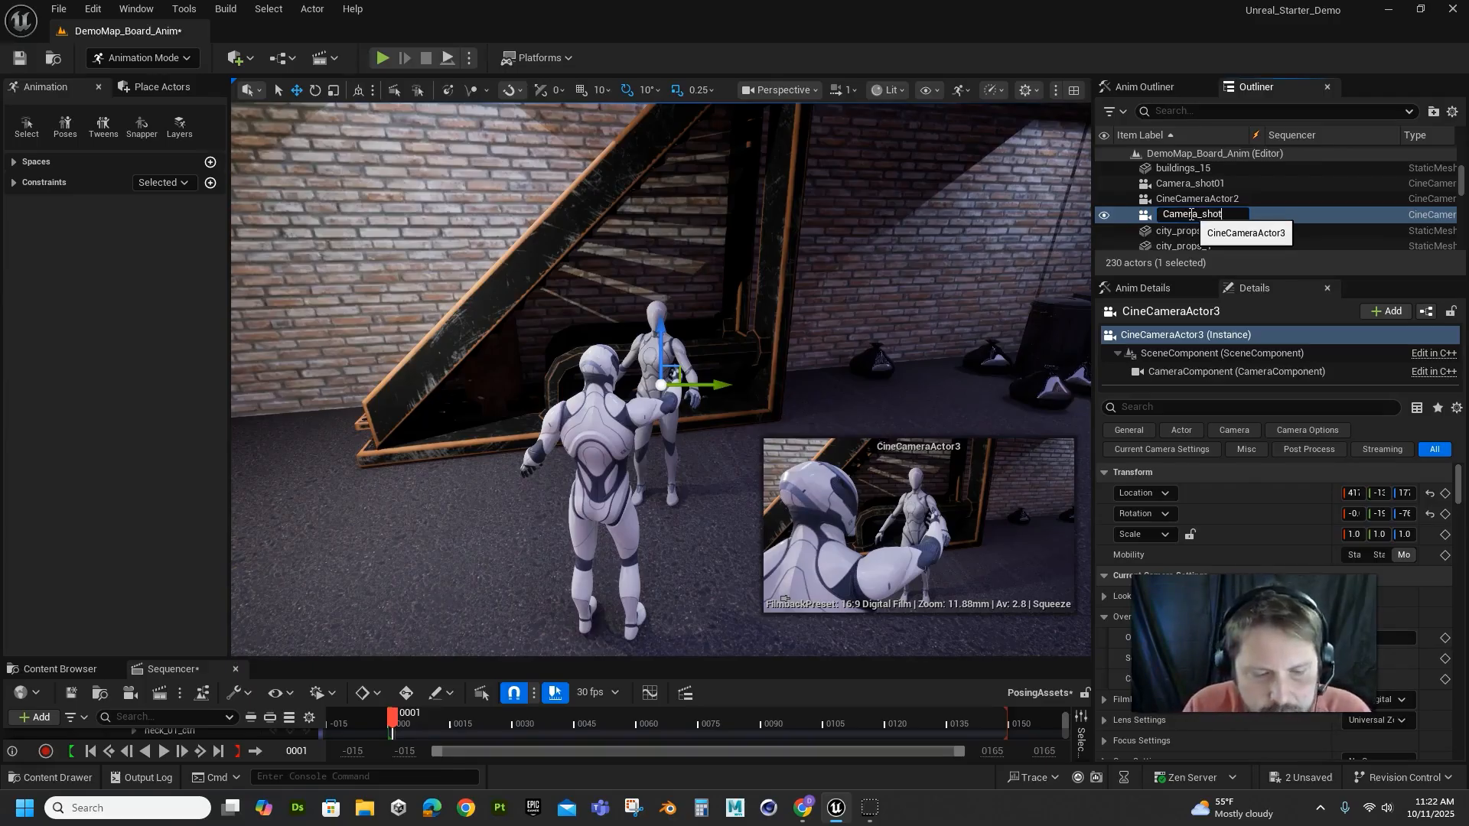
pyautogui.press('Return')
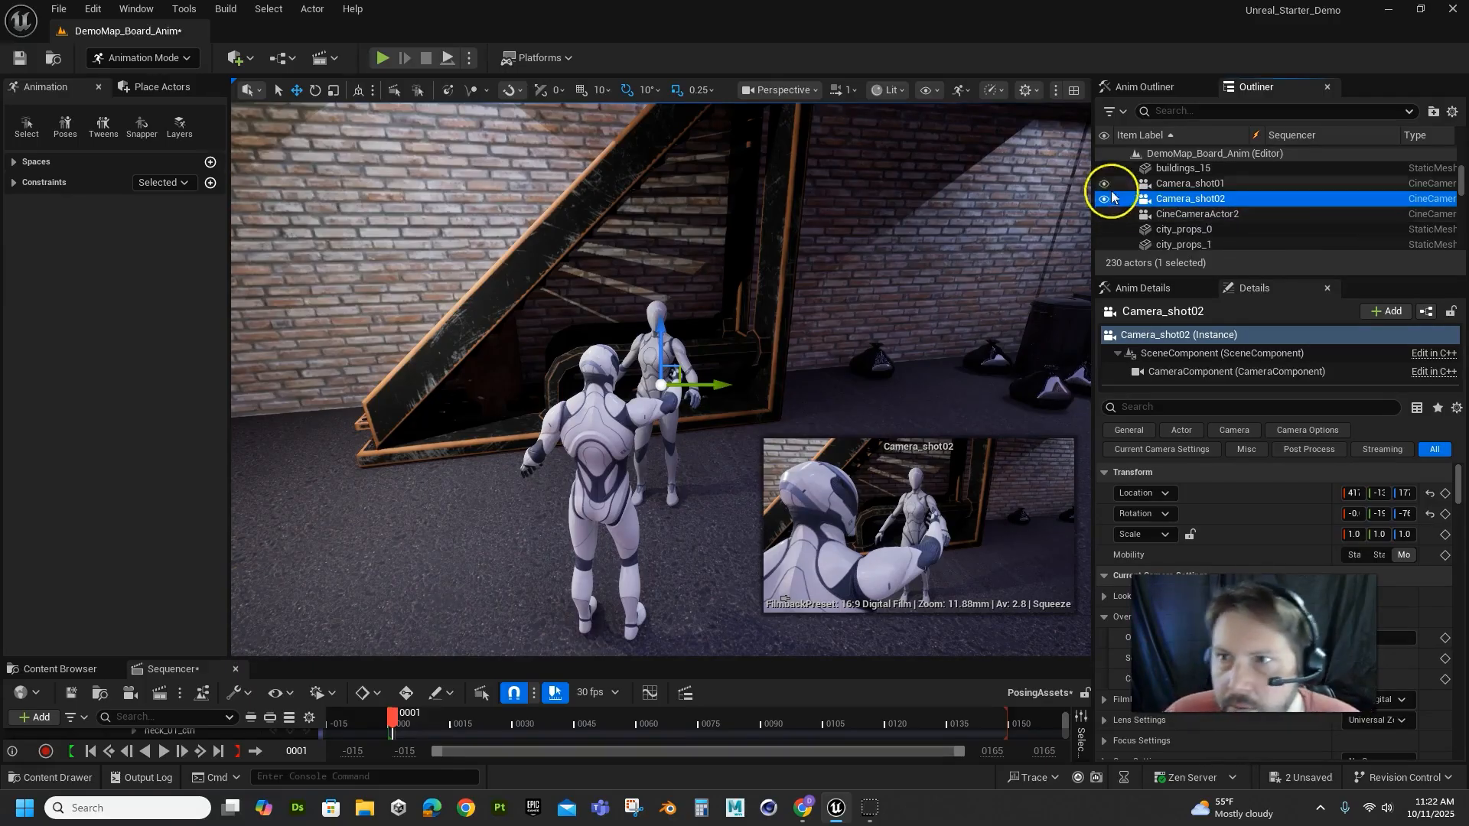
# Compare the Camera_shot01 and Camera_shot02 views, and reframe Camera_shot02 on the two mannequins by orbiting it around them
pyautogui.click(778, 90)
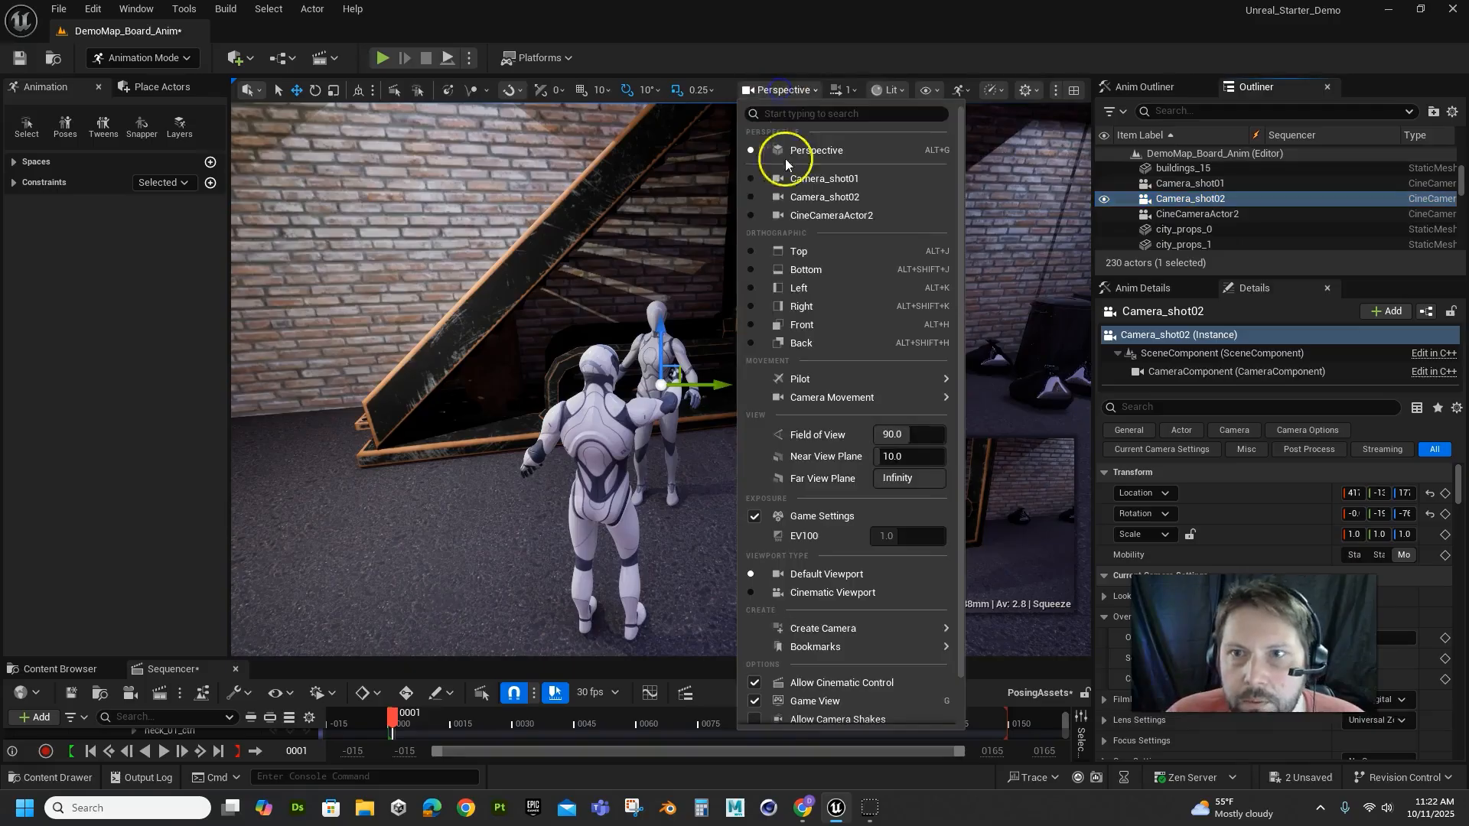
pyautogui.click(839, 180)
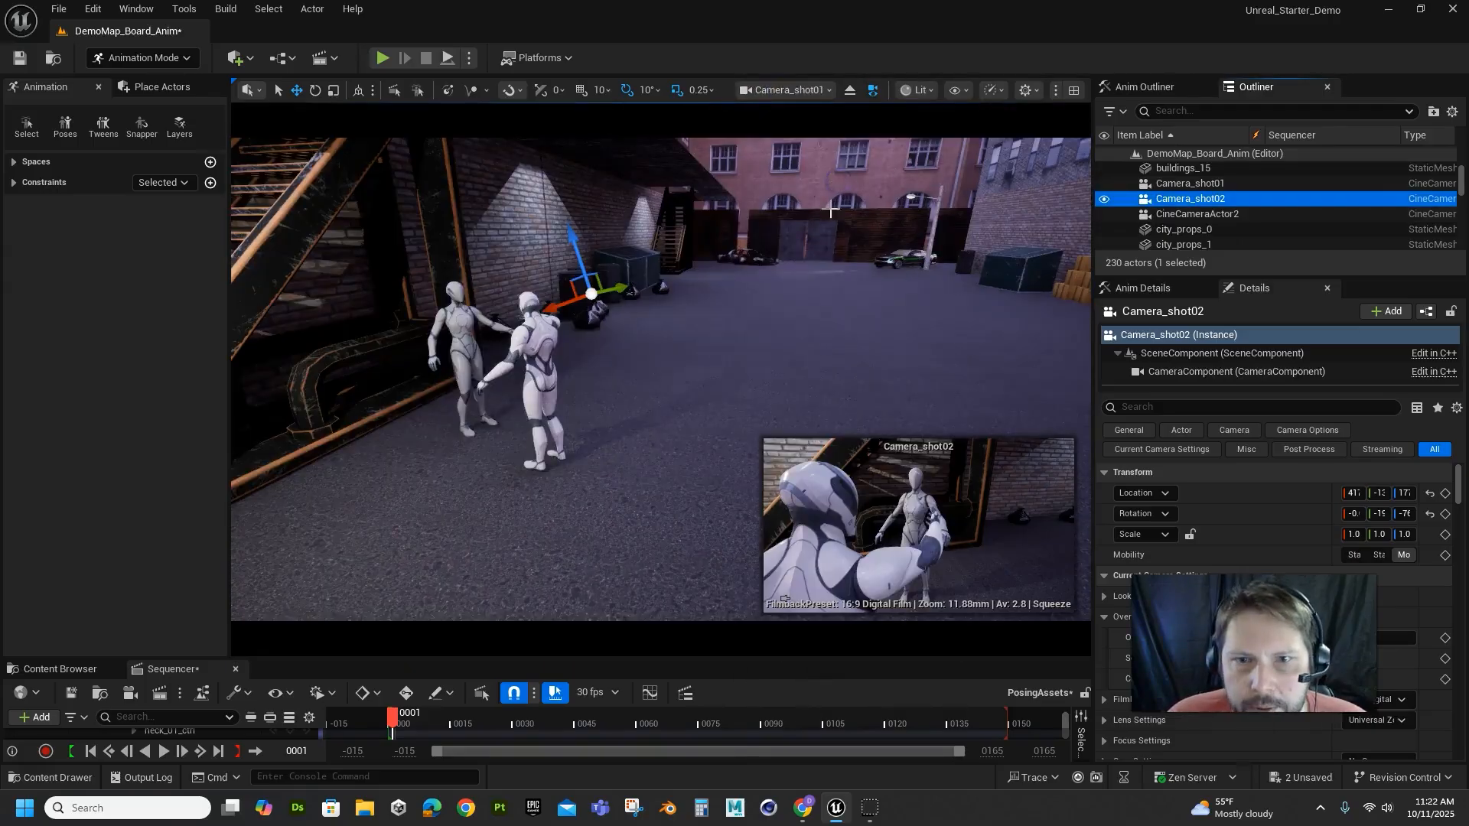
pyautogui.click(774, 90)
pyautogui.click(793, 198)
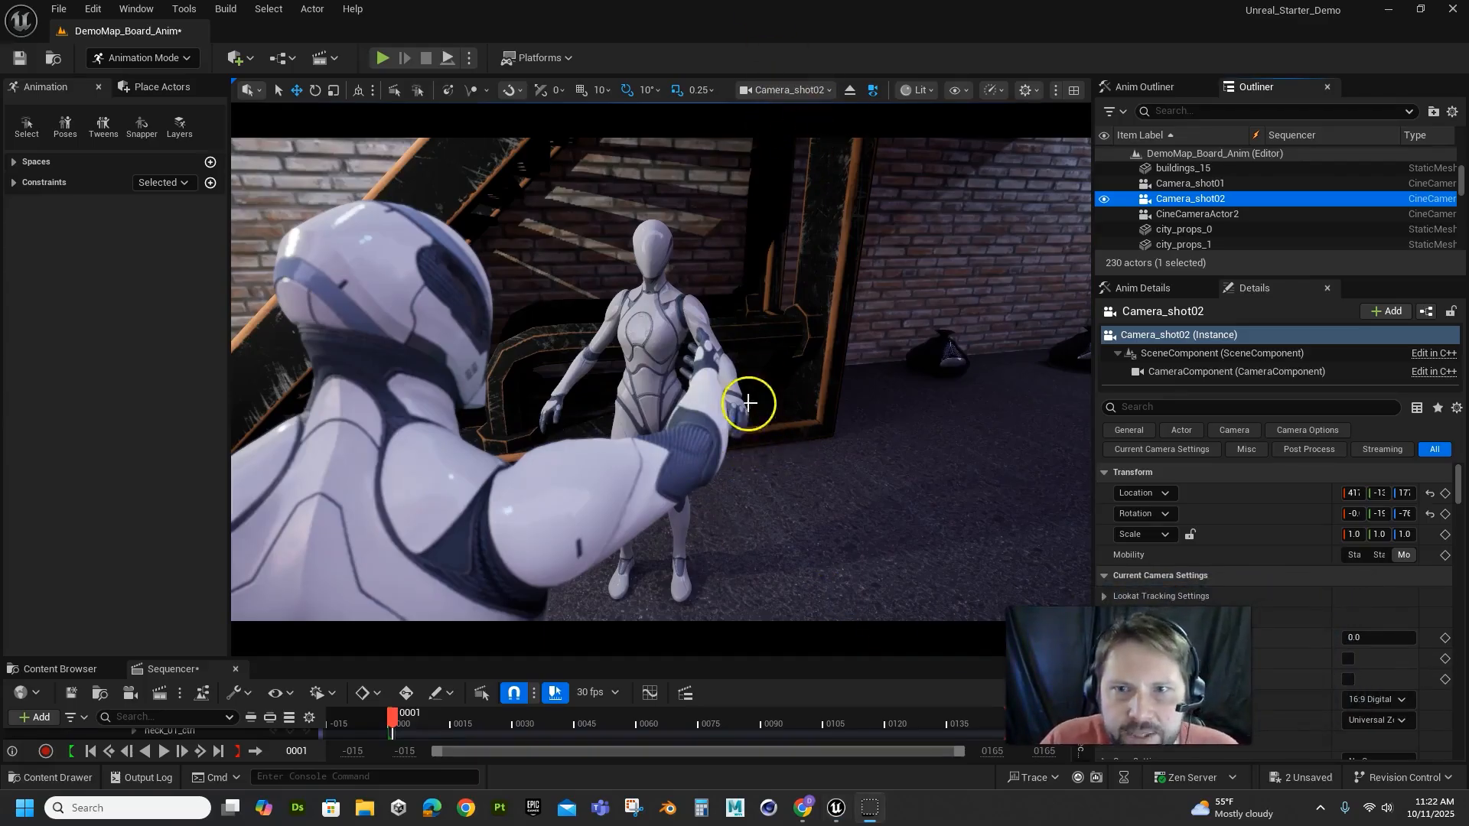
pyautogui.keyDown('alt'); pyautogui.moveTo(748, 403); pyautogui.dragTo(1015, 570); pyautogui.keyUp('alt')
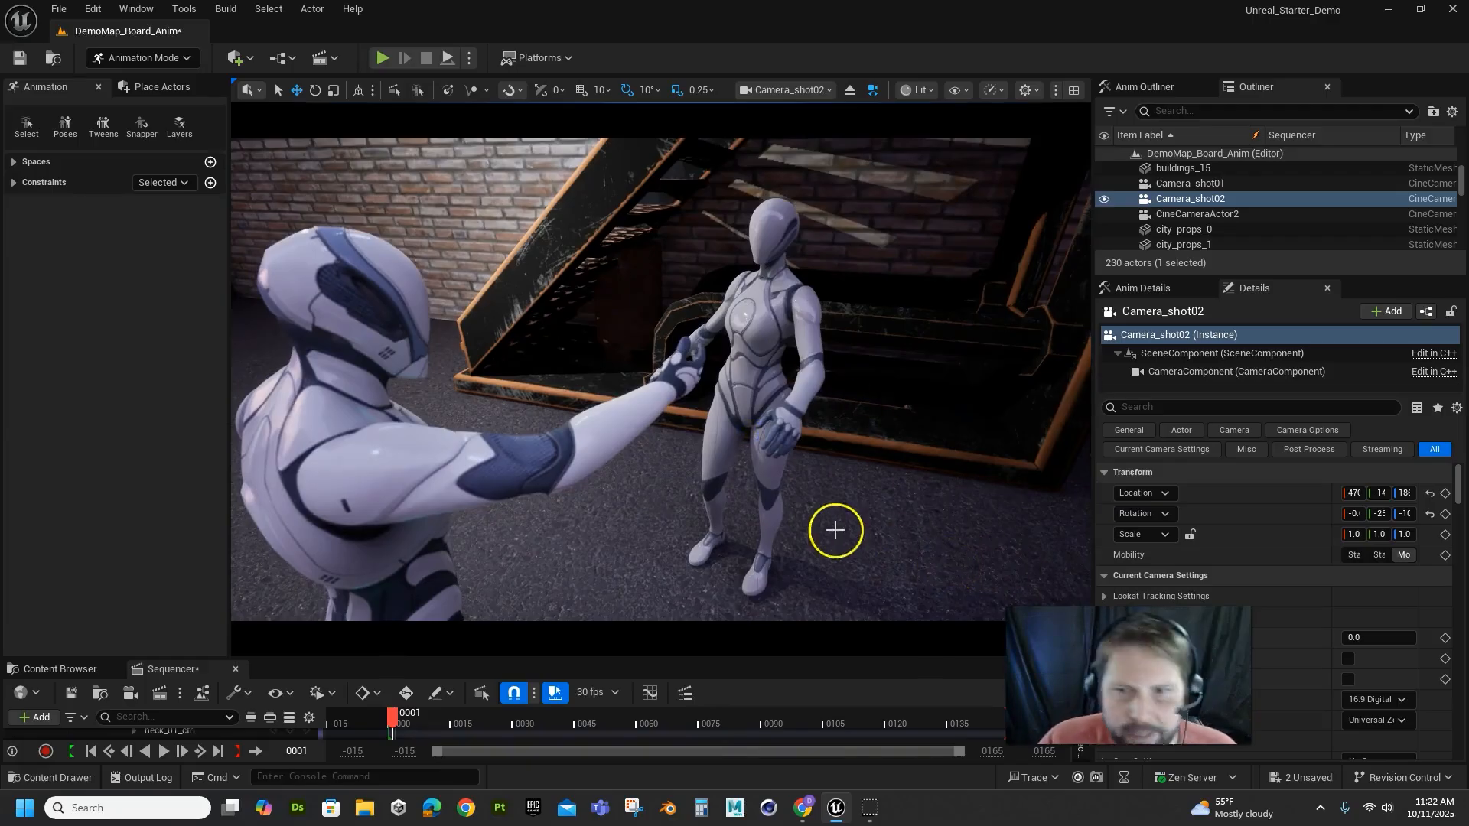
pyautogui.keyDown('alt'); pyautogui.moveTo(735, 450); pyautogui.dragTo(697, 457); pyautogui.keyUp('alt')
# Enlarge the Sequencer area, collapse the SK_Mannequin track and add Camera_shot02 to the sequence
pyautogui.moveTo(204, 658); pyautogui.dragTo(260, 441)
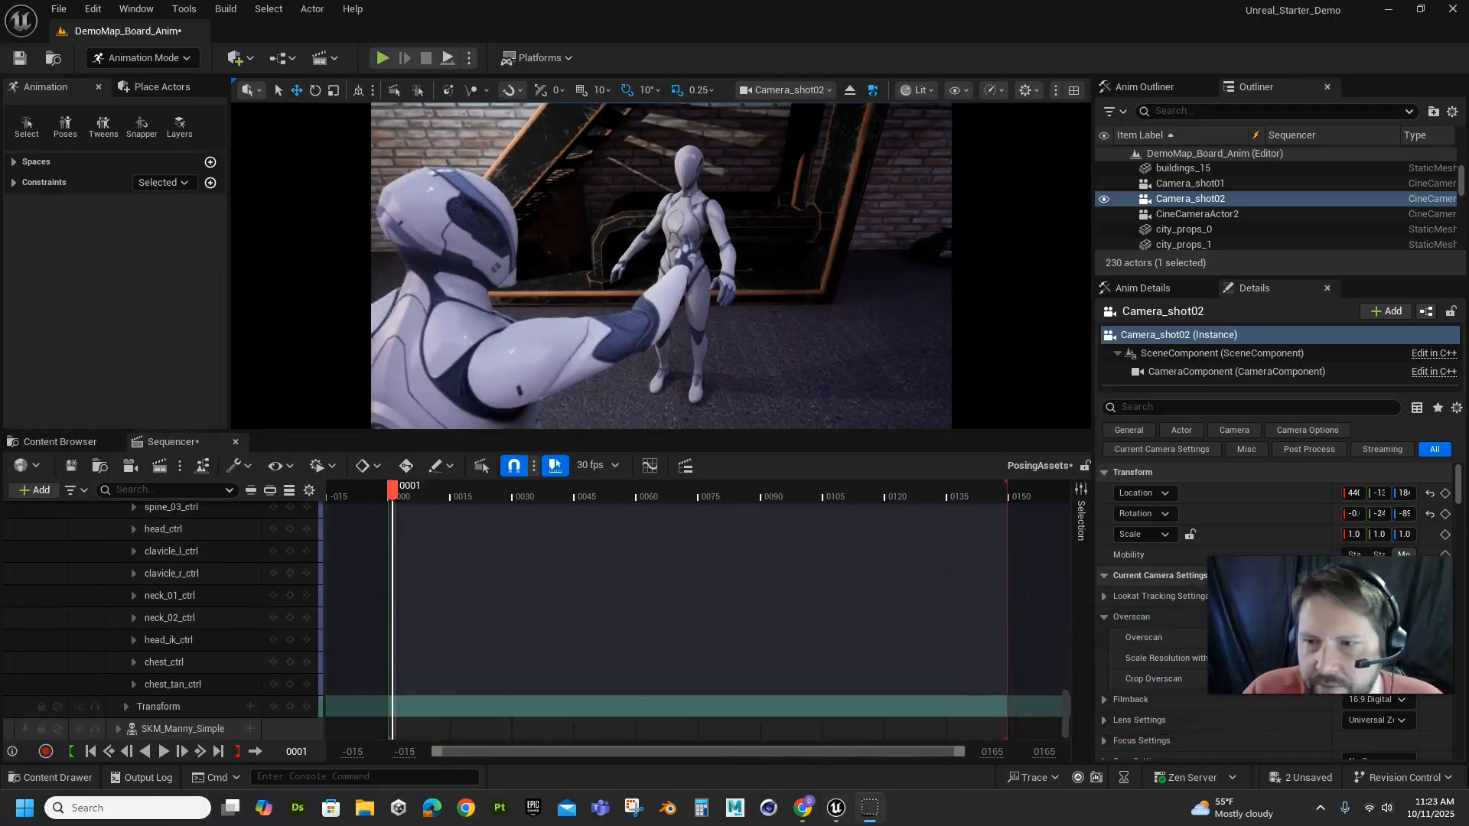
pyautogui.moveTo(1067, 712); pyautogui.dragTo(1071, 427)
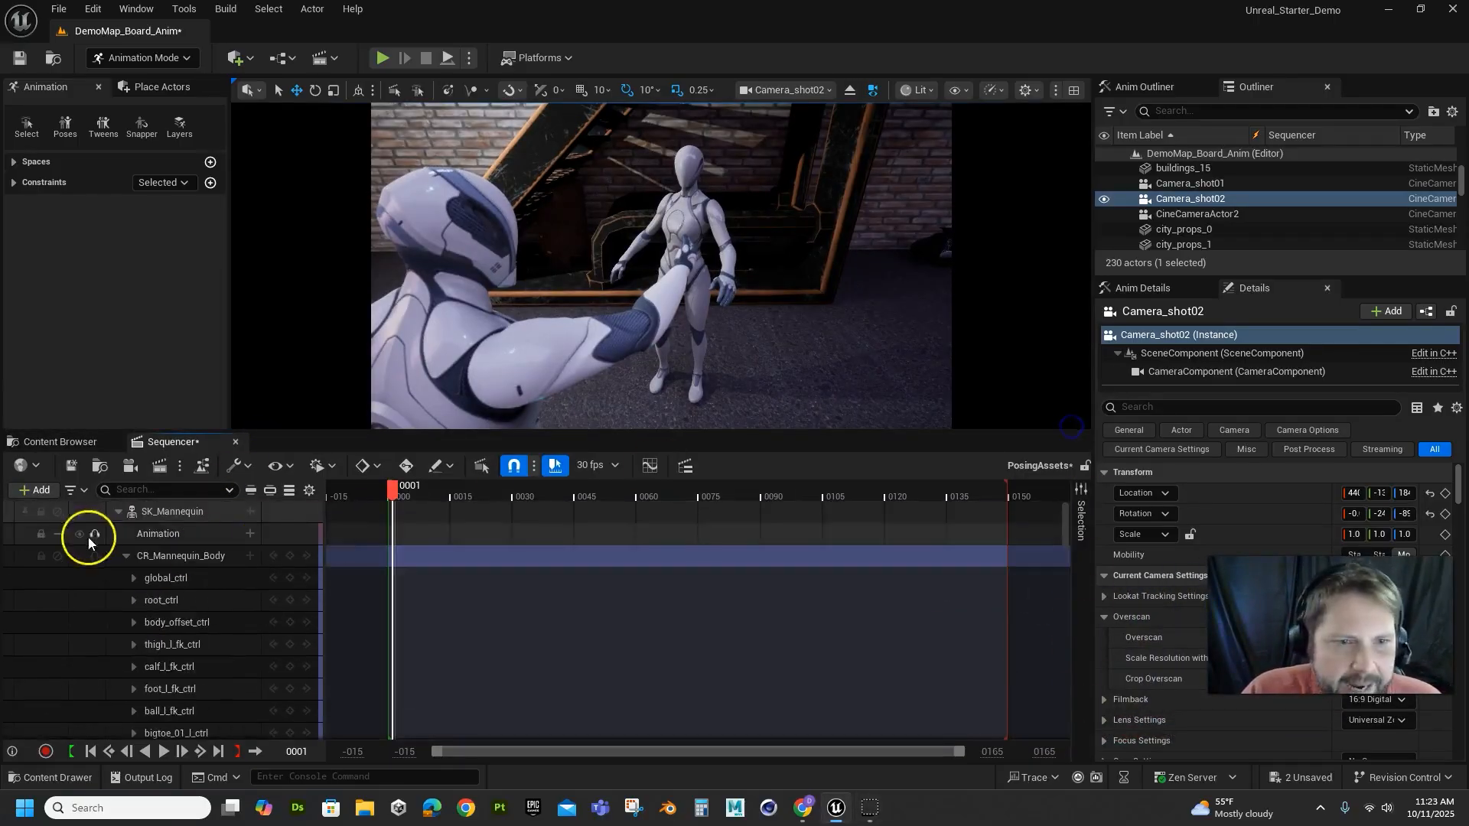
pyautogui.click(118, 511)
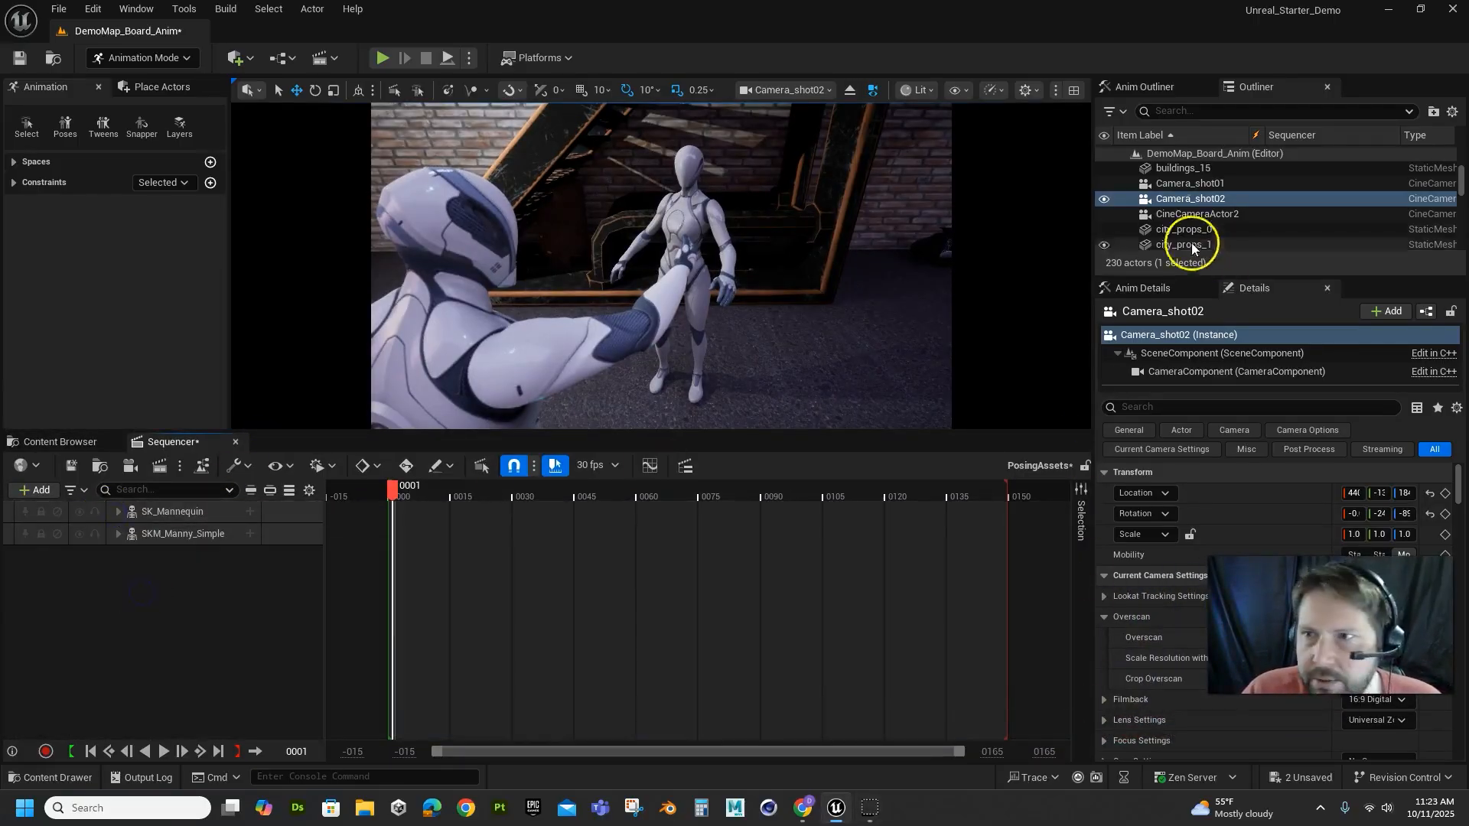
pyautogui.moveTo(1182, 198); pyautogui.dragTo(149, 597)
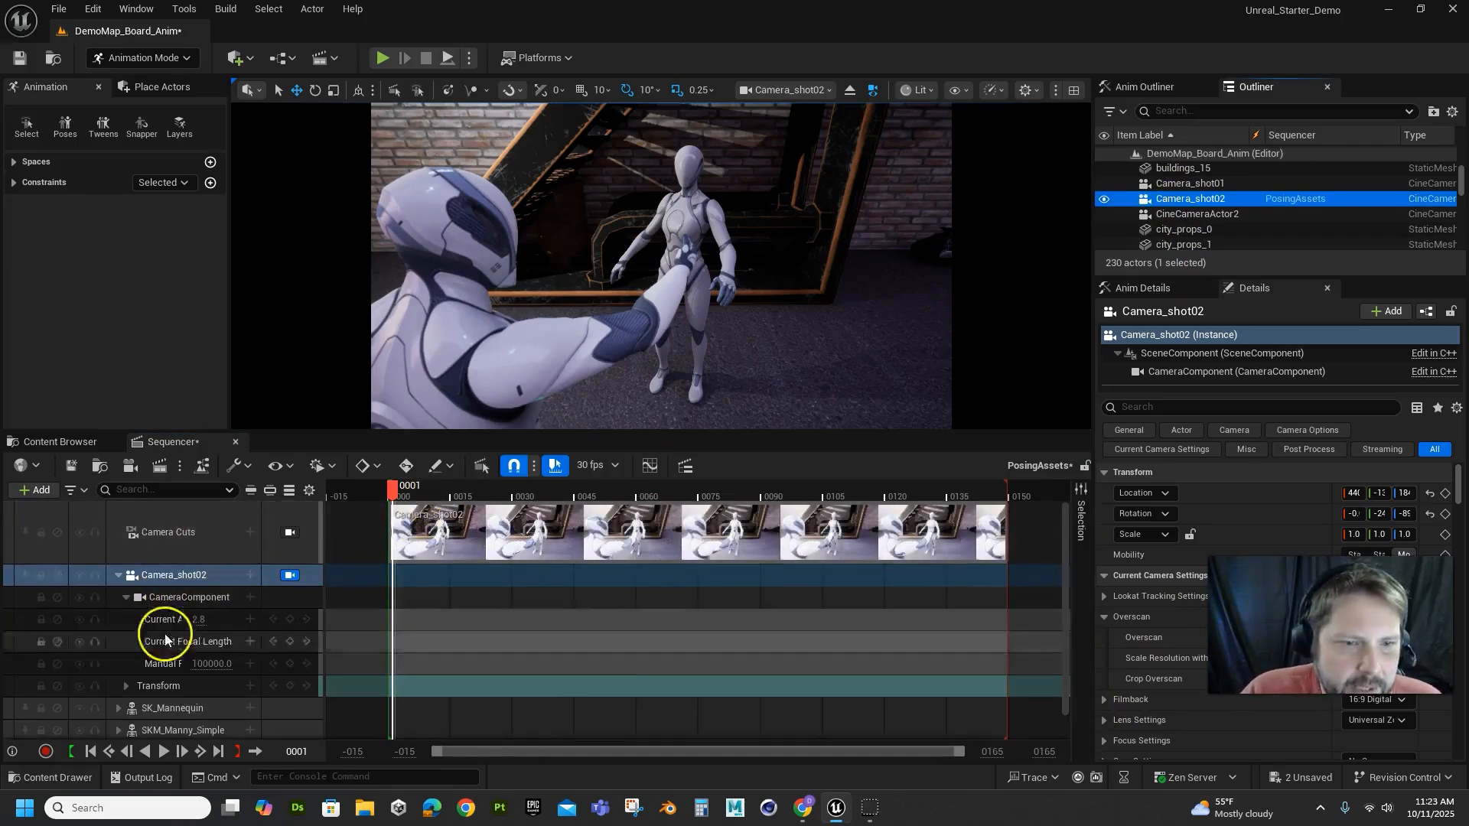
# Key Camera_shot02's X, Y and Z location at frame 0
pyautogui.click(125, 685)
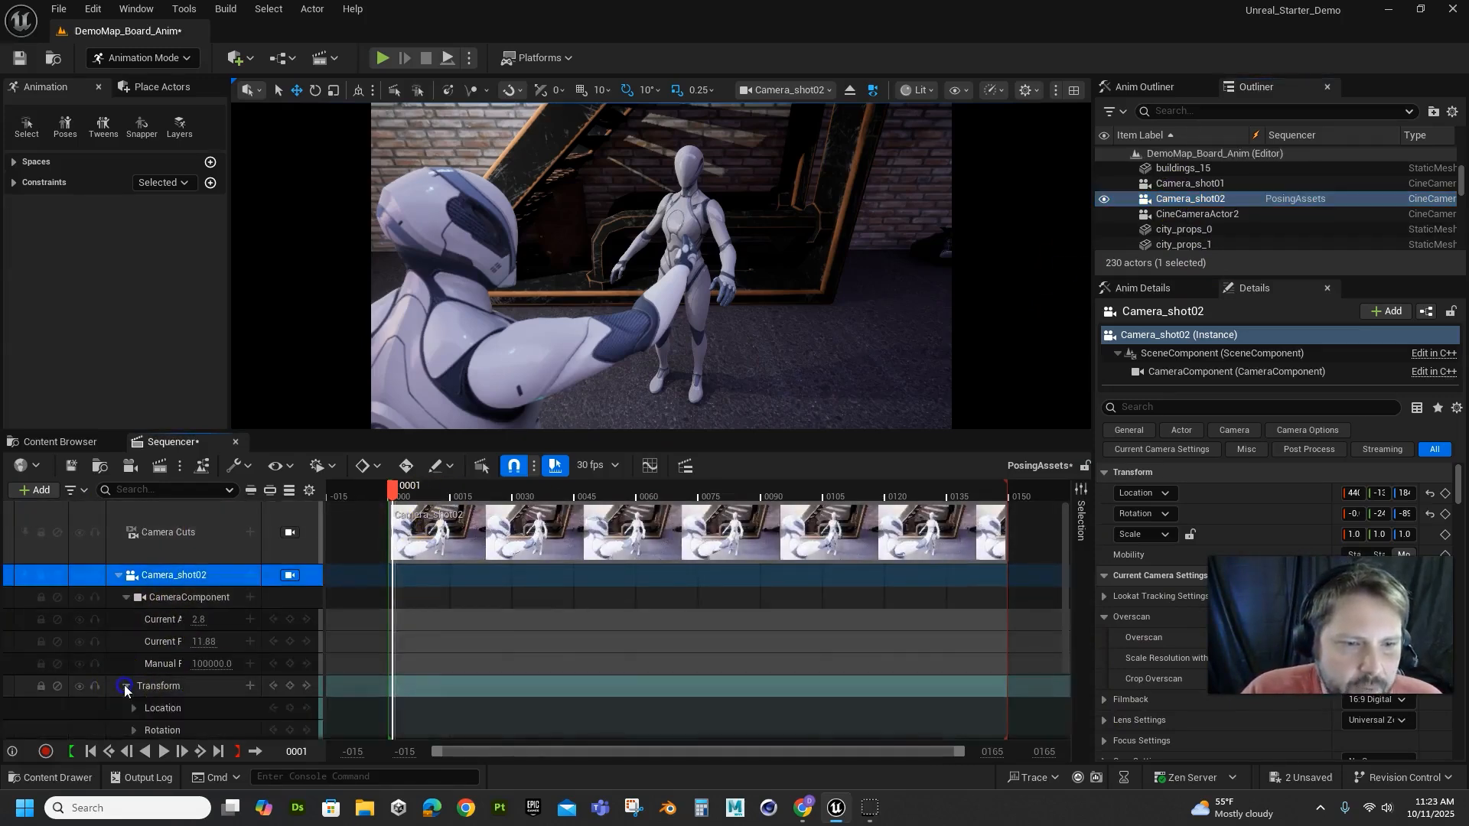
pyautogui.scroll(-2, 195, 713)
pyautogui.moveTo(419, 490); pyautogui.dragTo(391, 517)
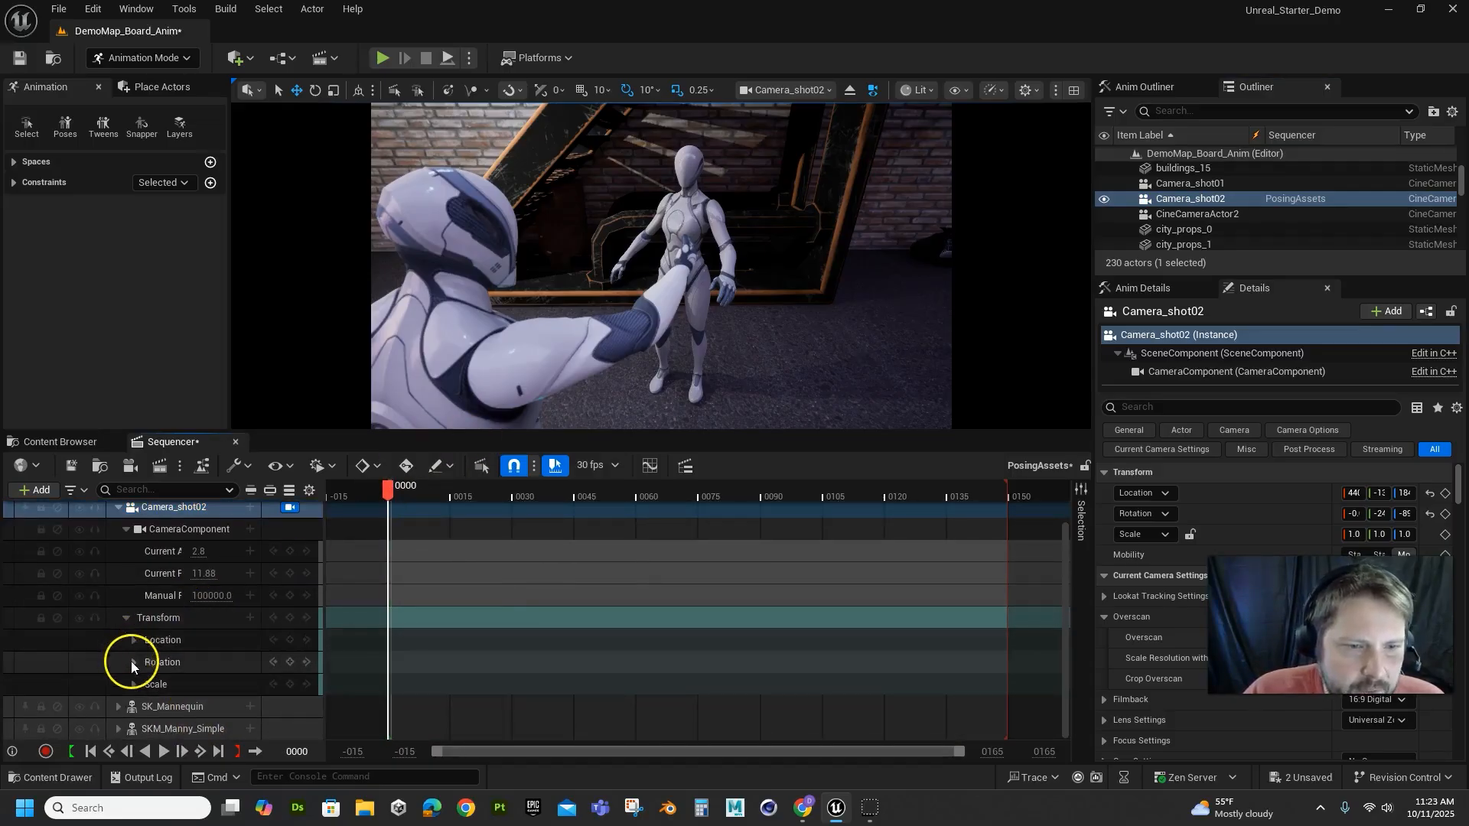
pyautogui.click(133, 639)
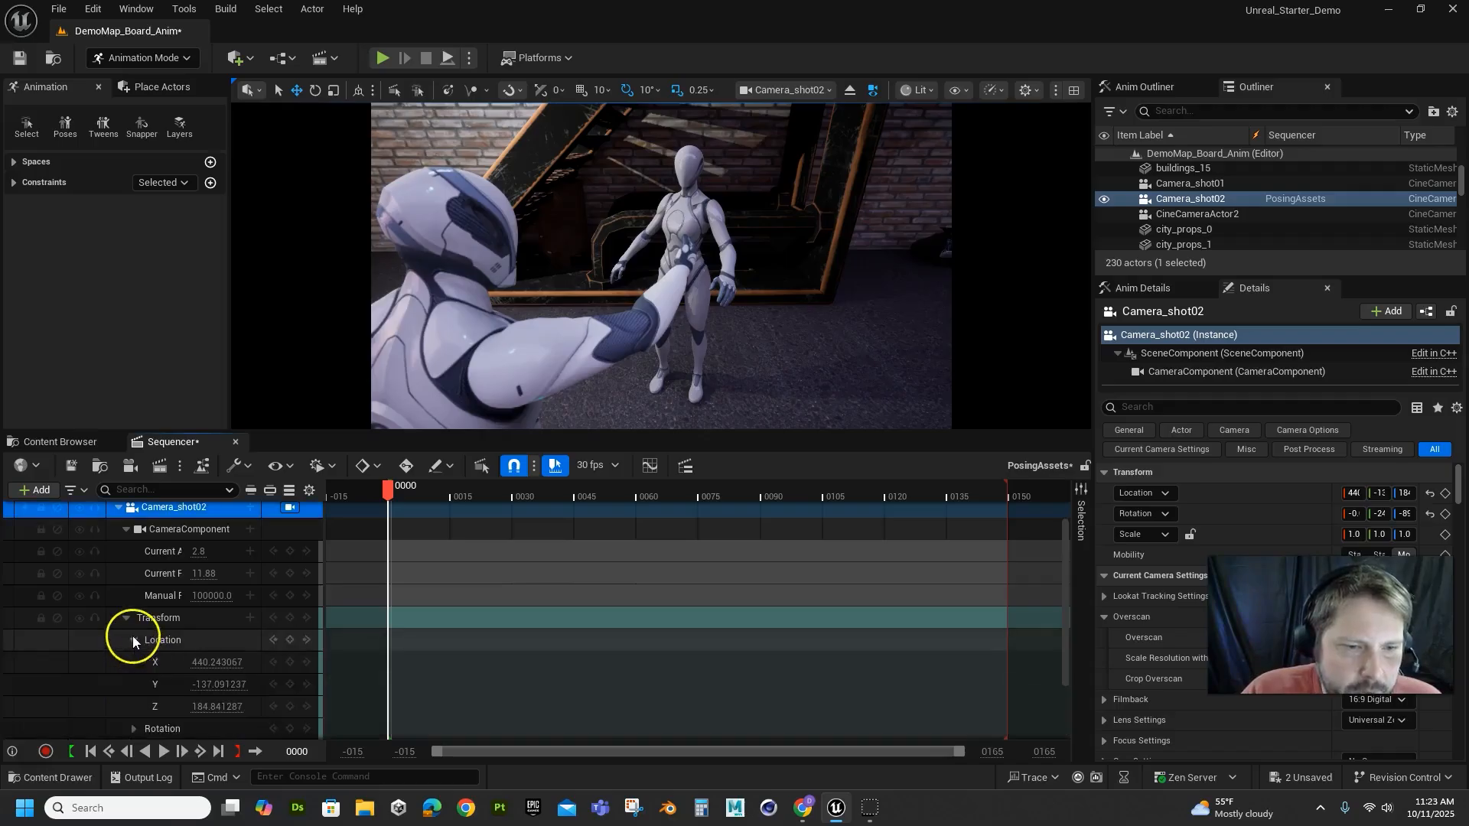
pyautogui.click(289, 663)
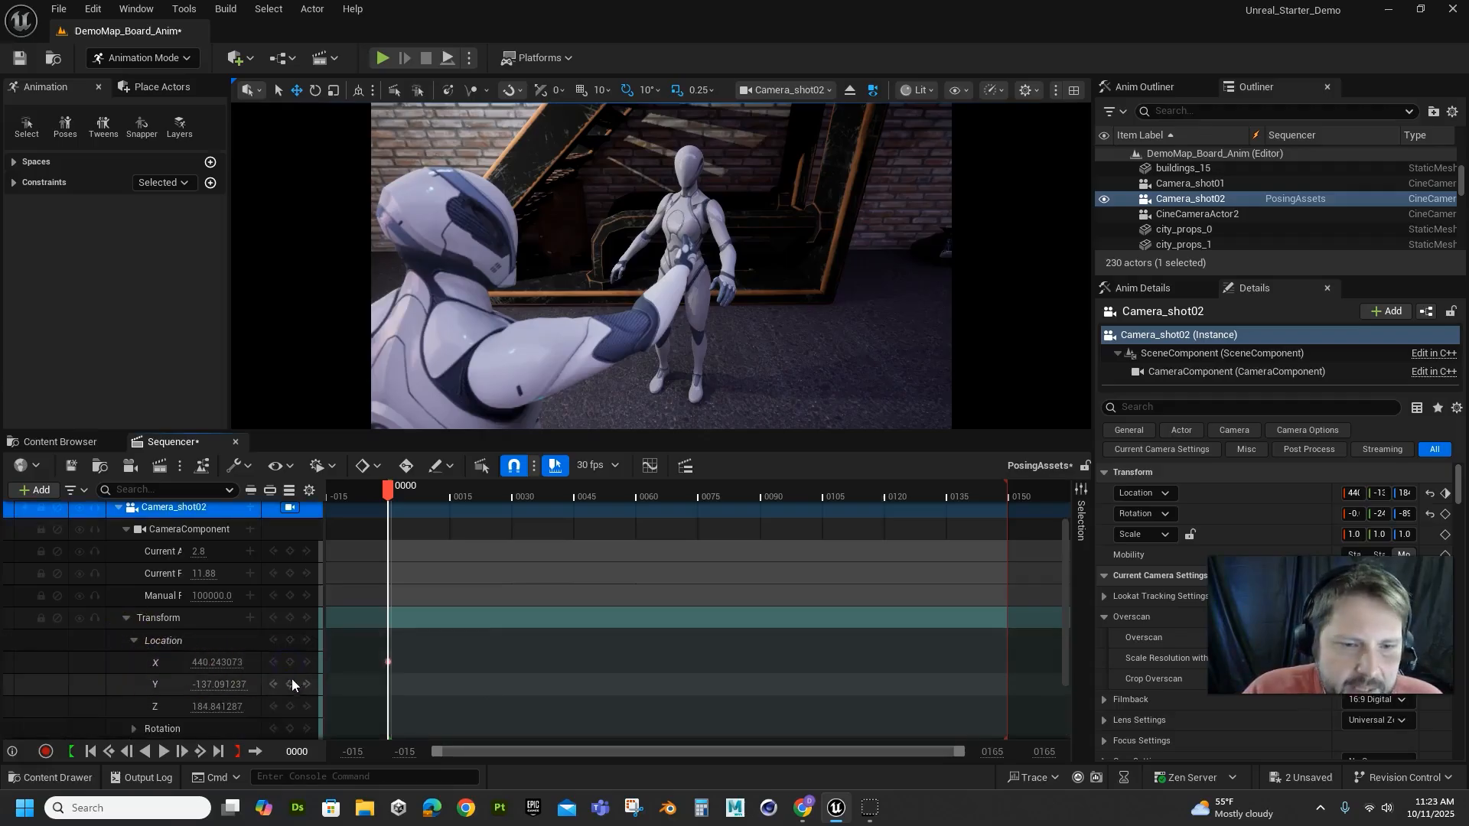
pyautogui.click(290, 683)
pyautogui.click(295, 711)
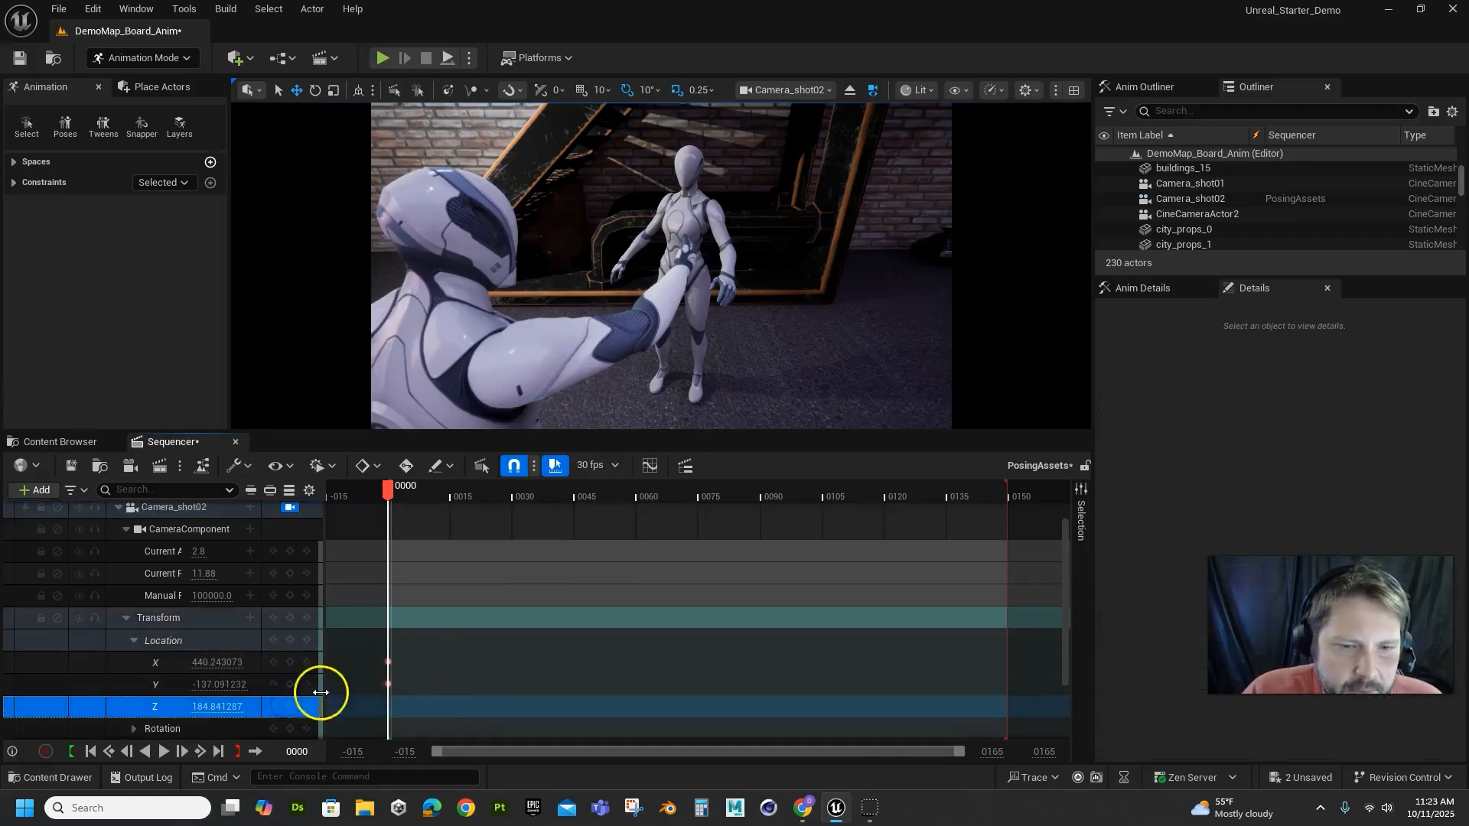
pyautogui.click(289, 708)
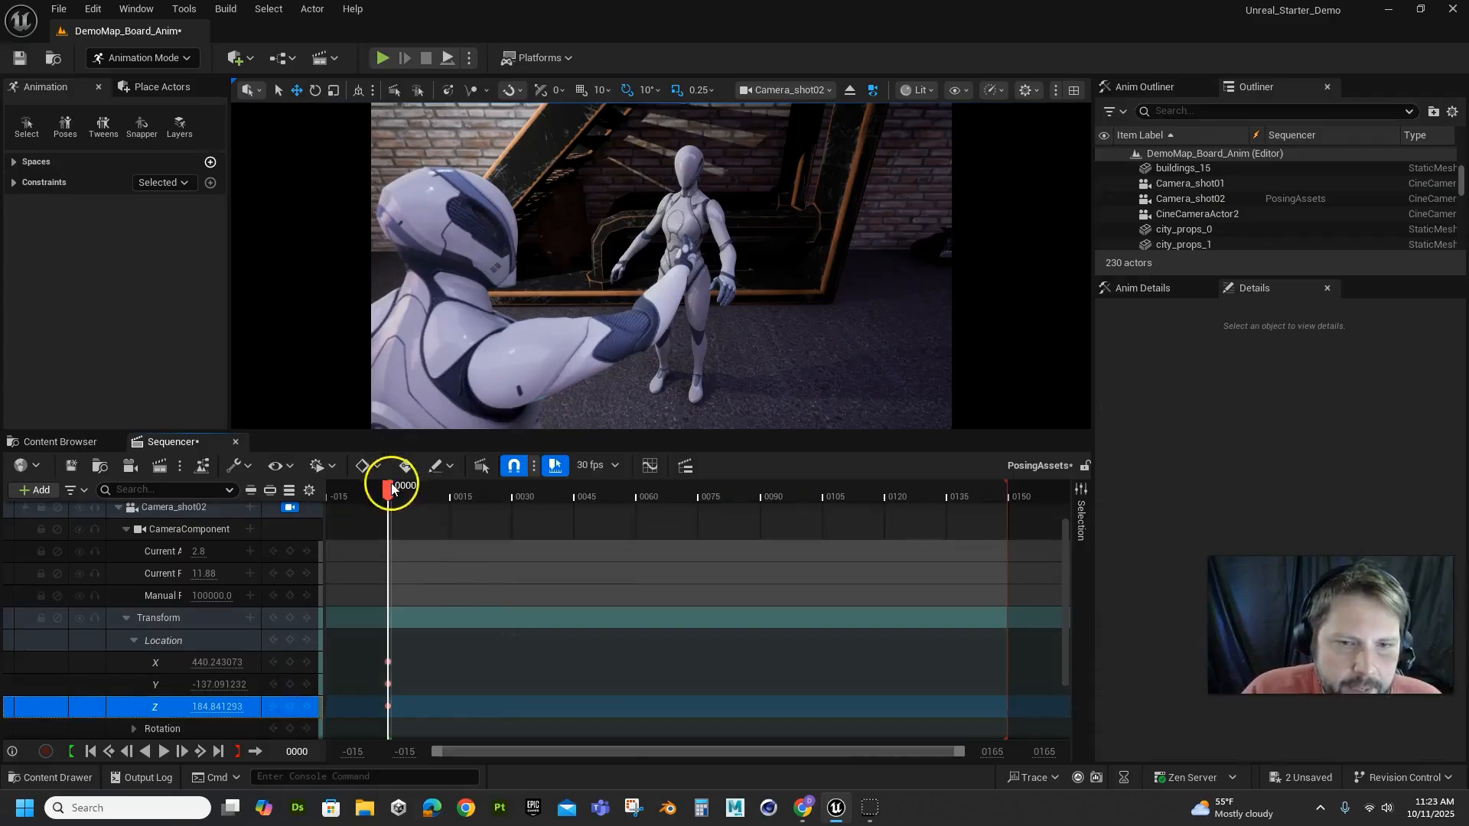
# At frame 60, set Camera_shot02's location to X 585 and Y -222
pyautogui.moveTo(390, 485); pyautogui.dragTo(638, 511)
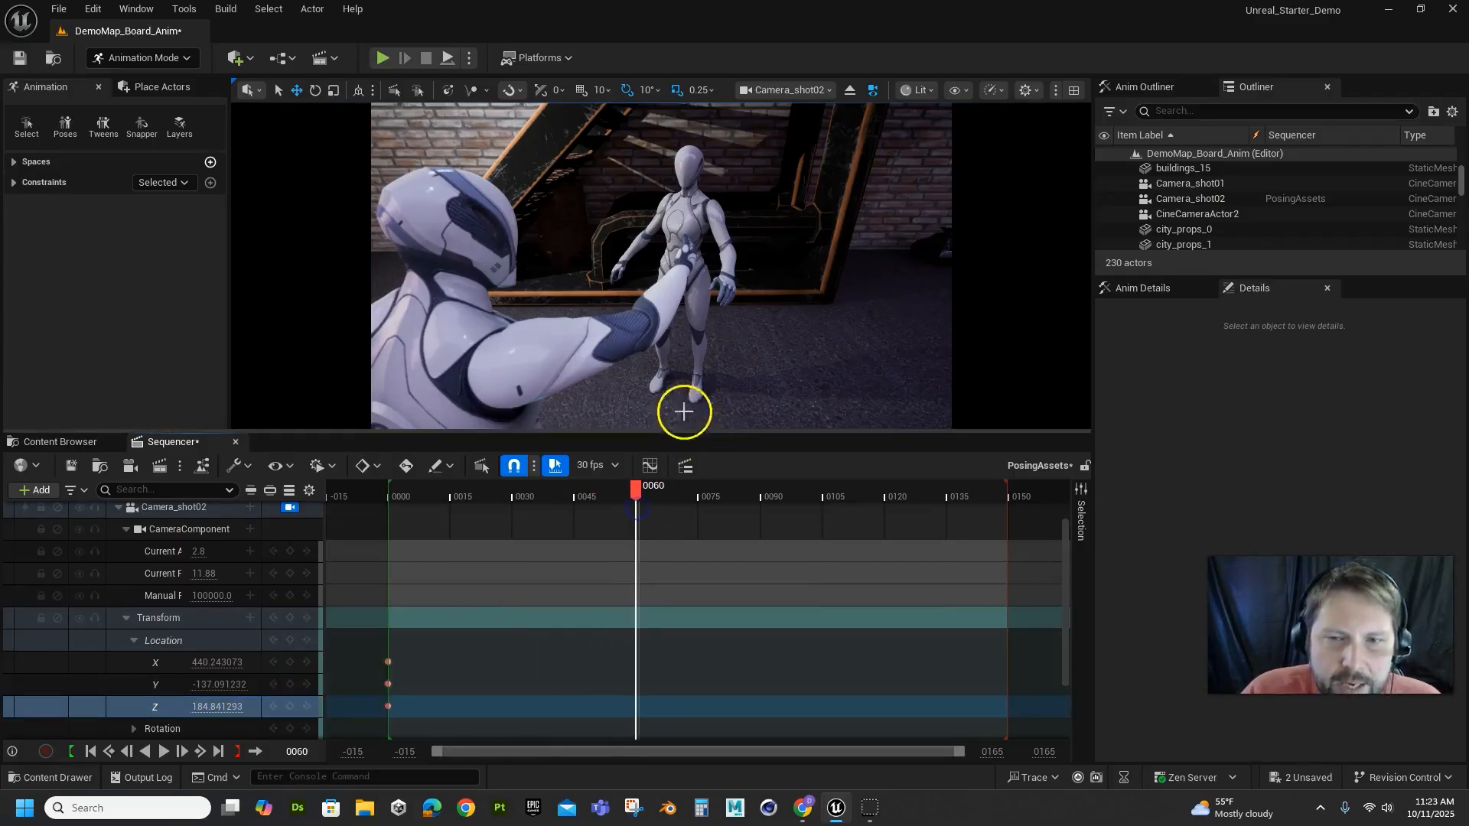
pyautogui.click(220, 664)
pyautogui.write('520')
pyautogui.press('Return')
pyautogui.moveTo(266, 666); pyautogui.dragTo(202, 686)
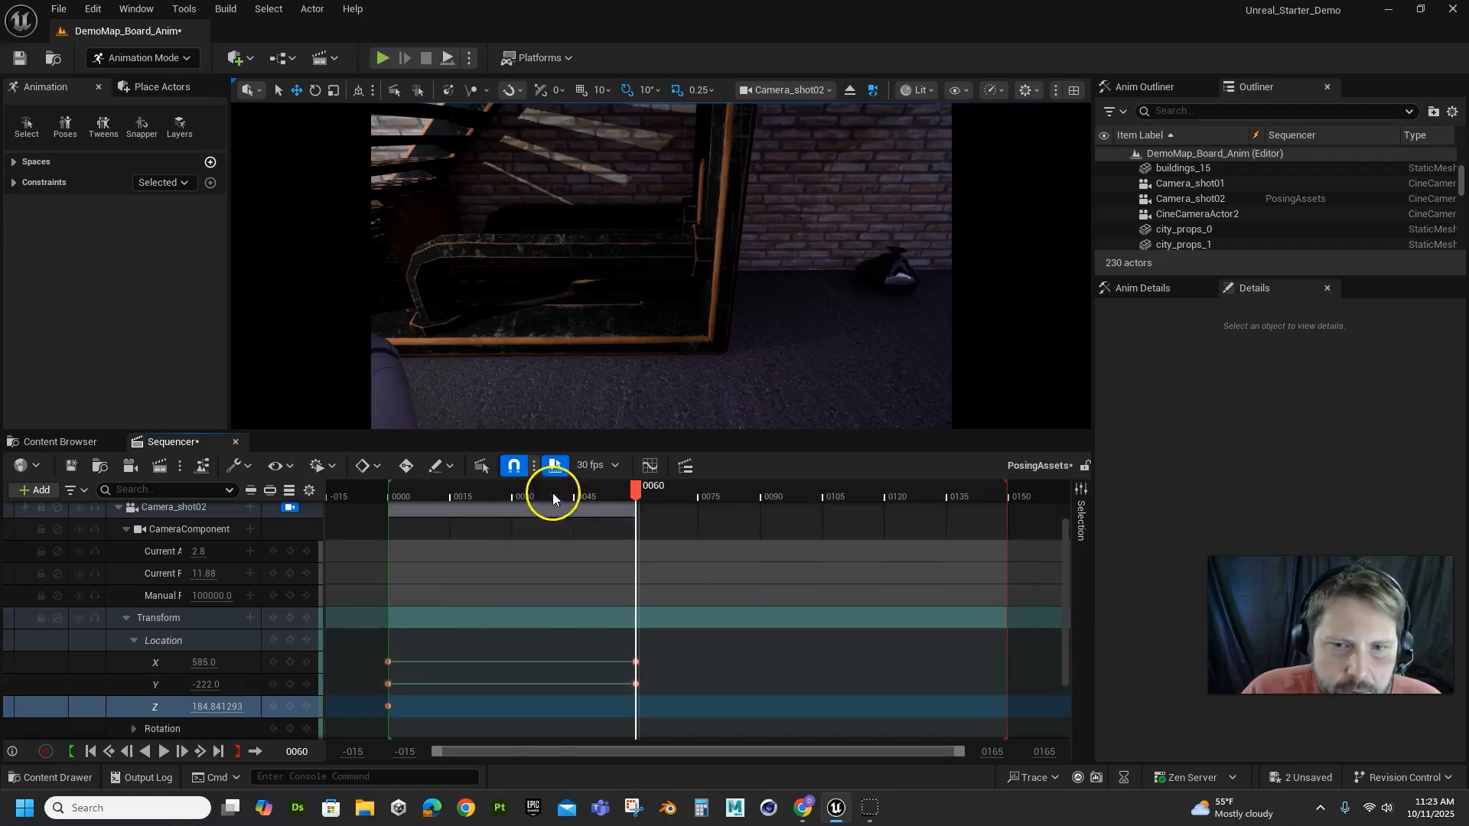
# Return the sequence to near its start and expand Camera_shot02's Rotation channels
pyautogui.moveTo(551, 492); pyautogui.dragTo(397, 502)
pyautogui.scroll(-3, 202, 672)
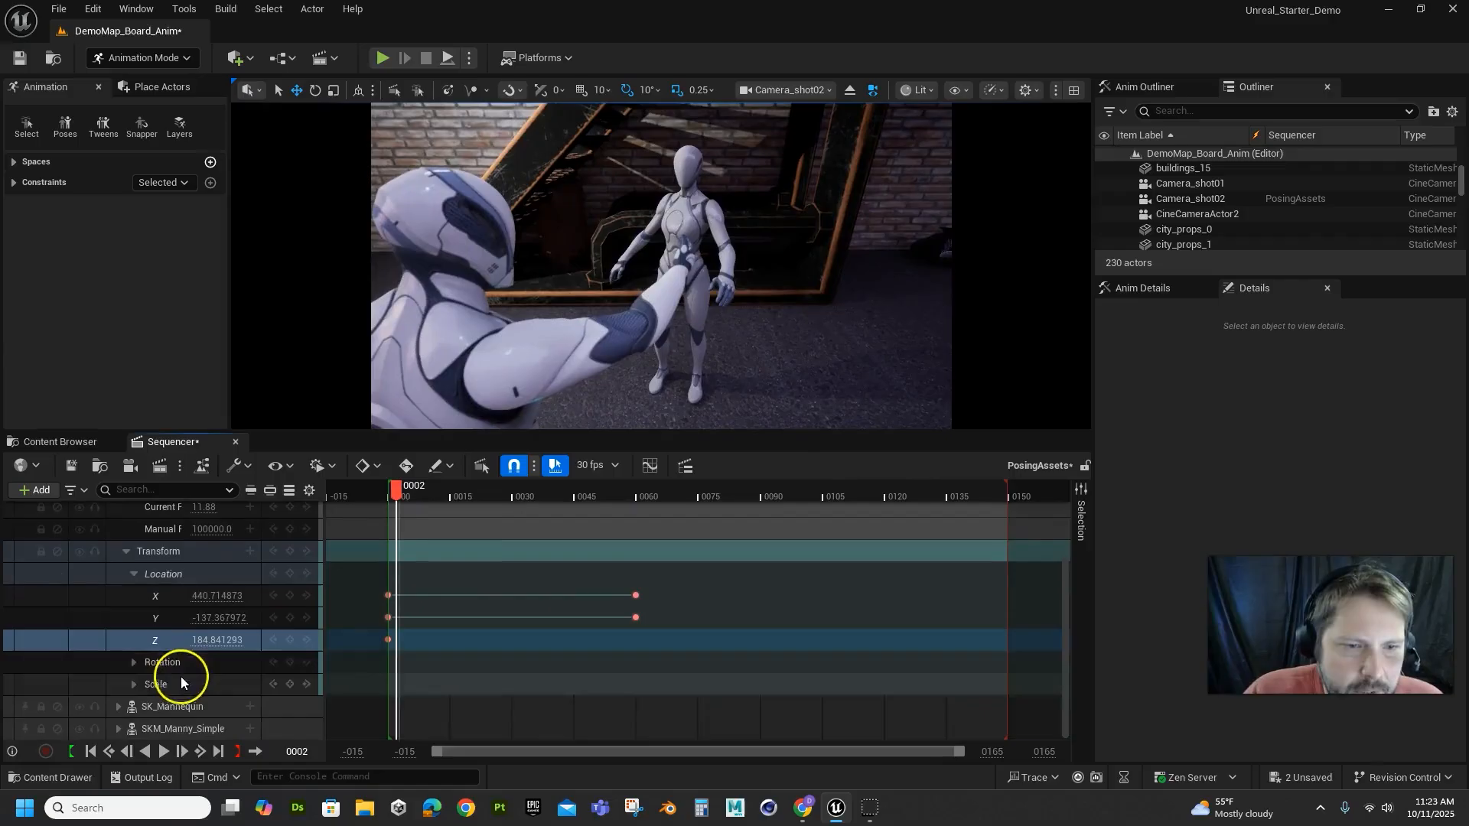
pyautogui.click(133, 663)
pyautogui.scroll(-1, 261, 686)
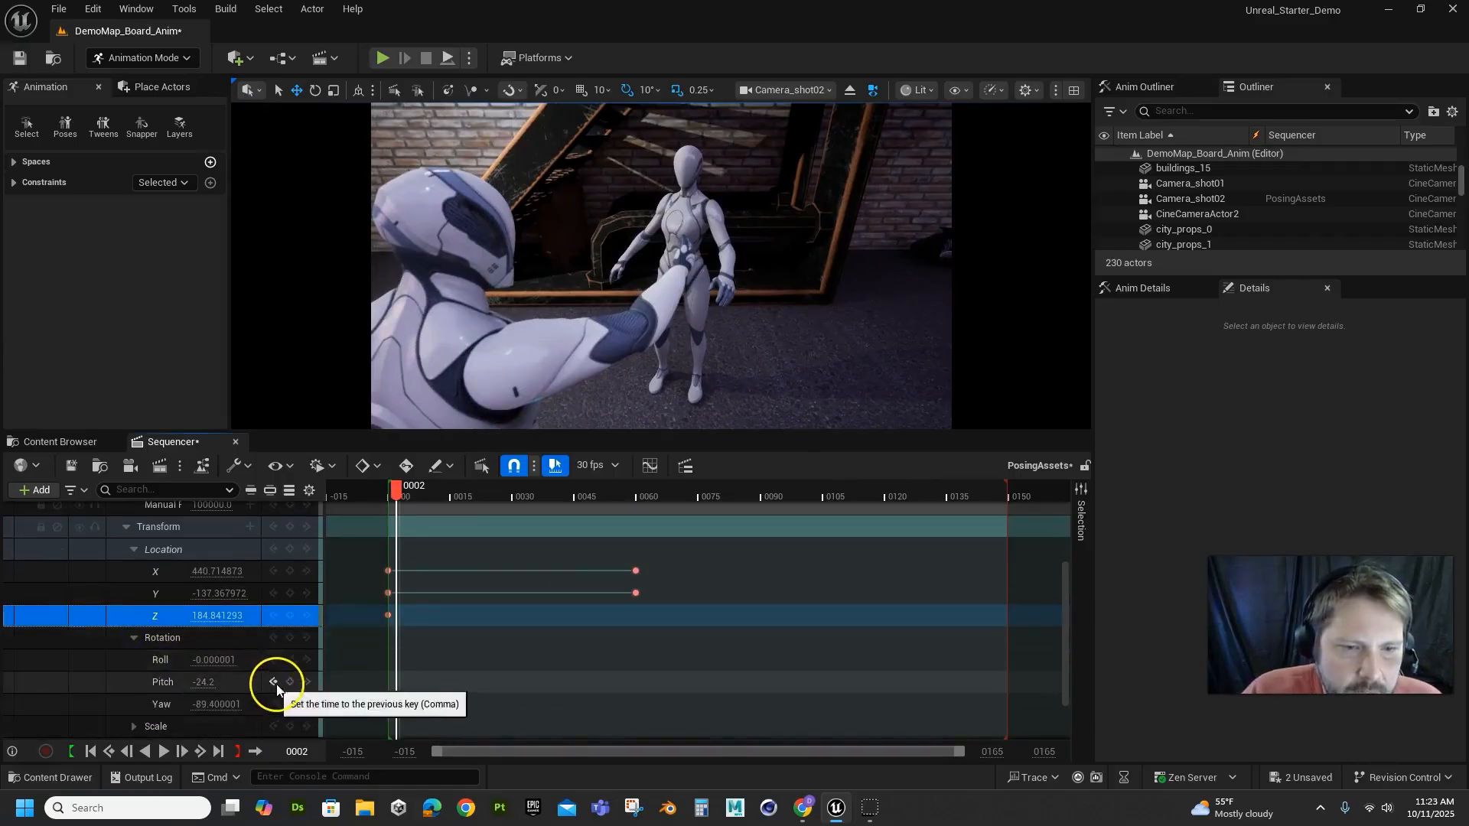
pyautogui.moveTo(230, 660); pyautogui.dragTo(213, 710)
pyautogui.hotkey('ctrl', 'z')
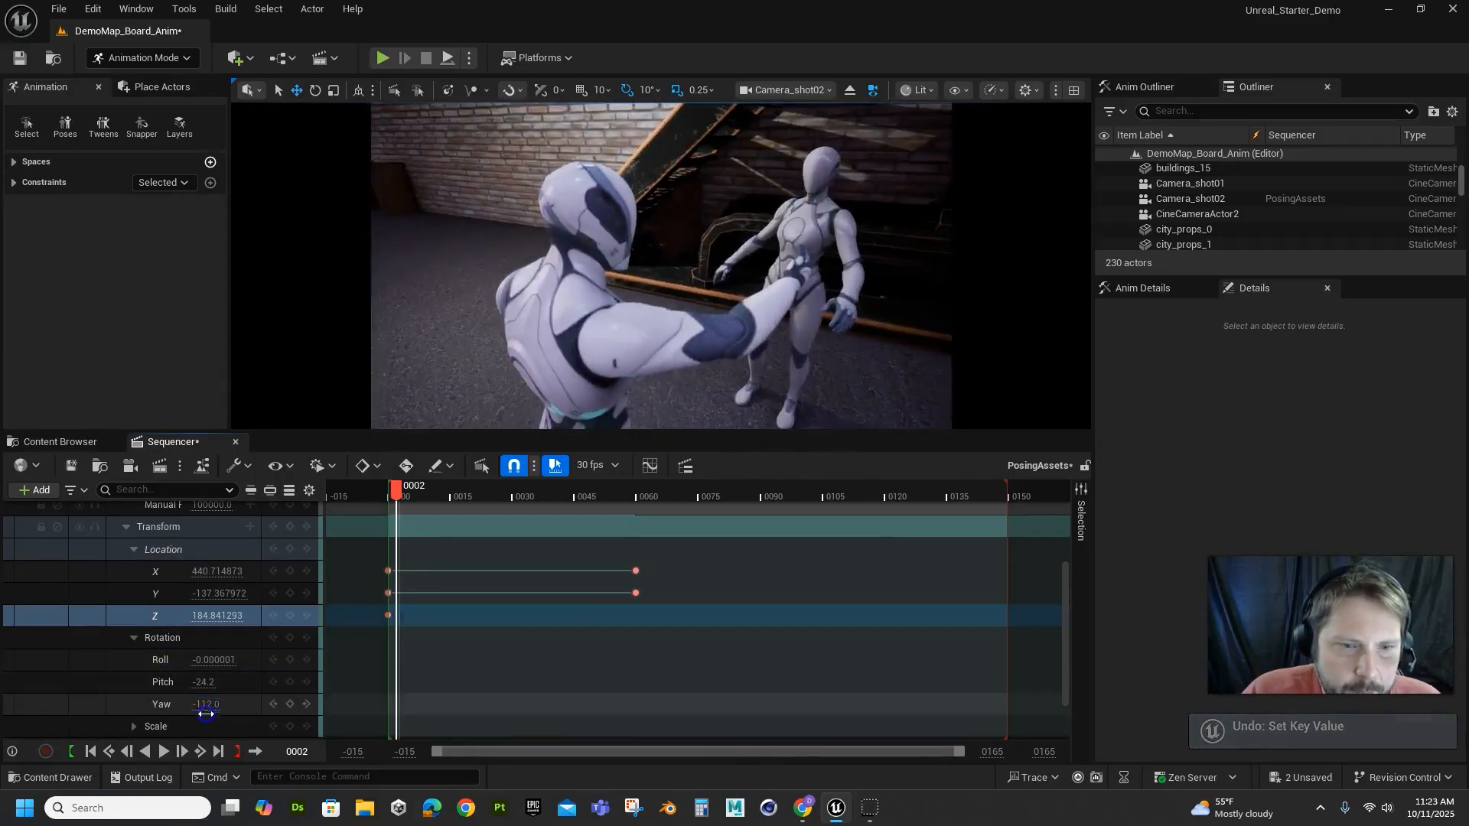
pyautogui.hotkey('ctrl', 'z')
# Key Camera_shot02's current yaw at frame 0 and set its yaw to -157 at frame 60
pyautogui.click(289, 704)
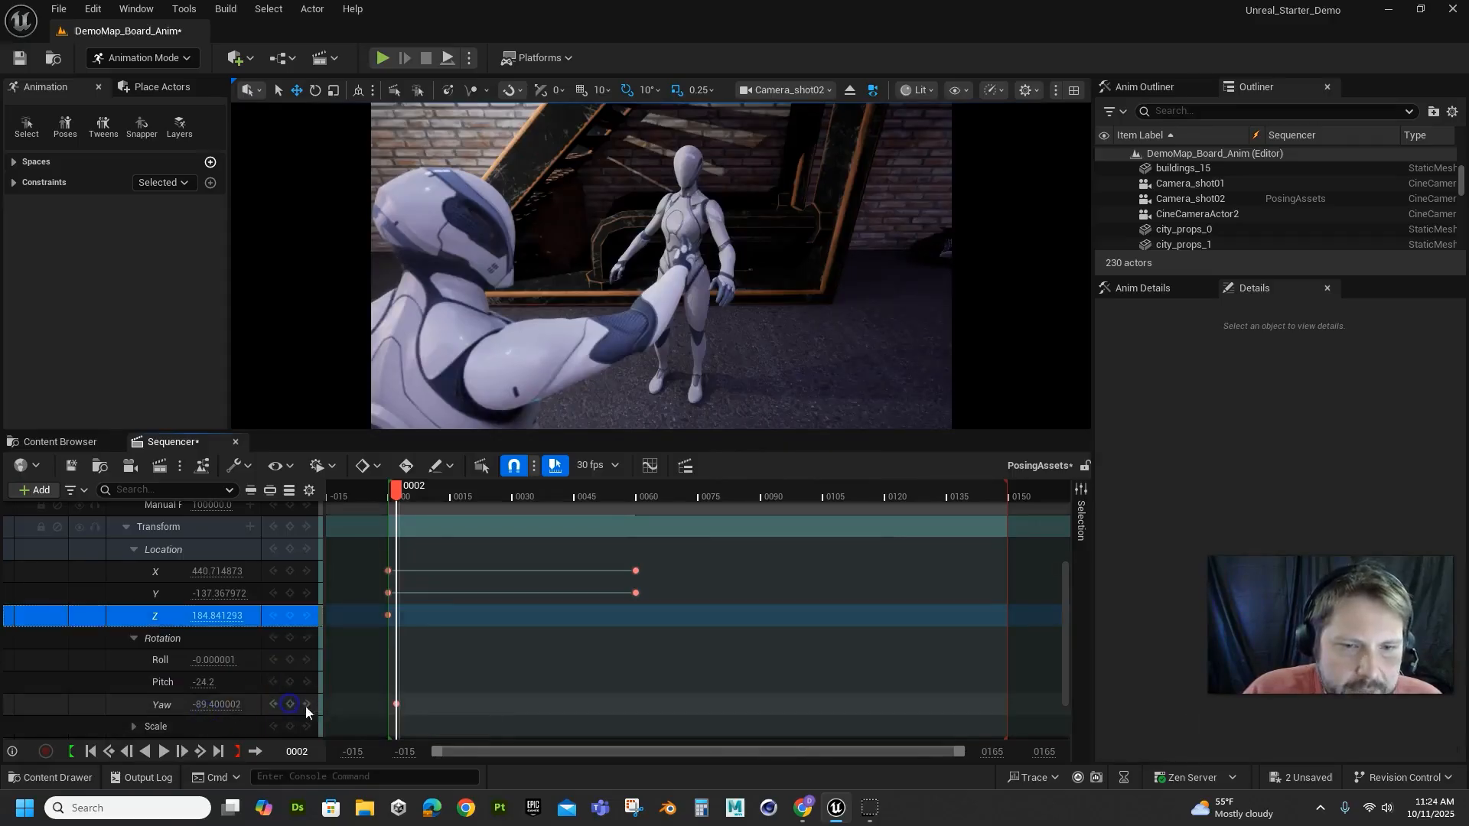
pyautogui.moveTo(394, 706); pyautogui.dragTo(388, 704)
pyautogui.moveTo(388, 496); pyautogui.dragTo(636, 495)
pyautogui.moveTo(227, 719); pyautogui.dragTo(191, 705)
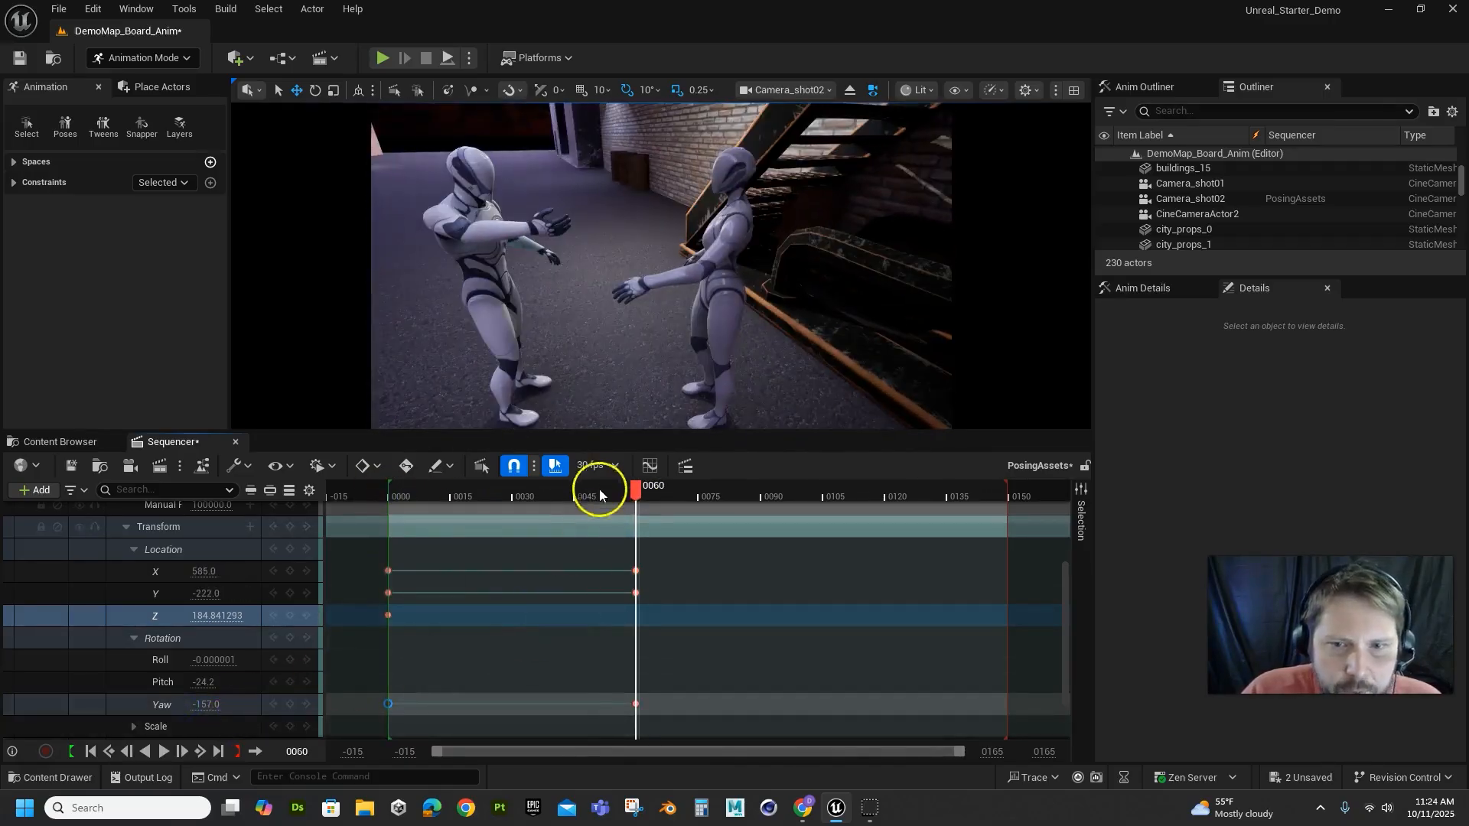
# Play back the Camera_shot02 move from frame 0 and scrub through it to check the framing
pyautogui.moveTo(599, 494); pyautogui.dragTo(389, 528)
pyautogui.press('space')
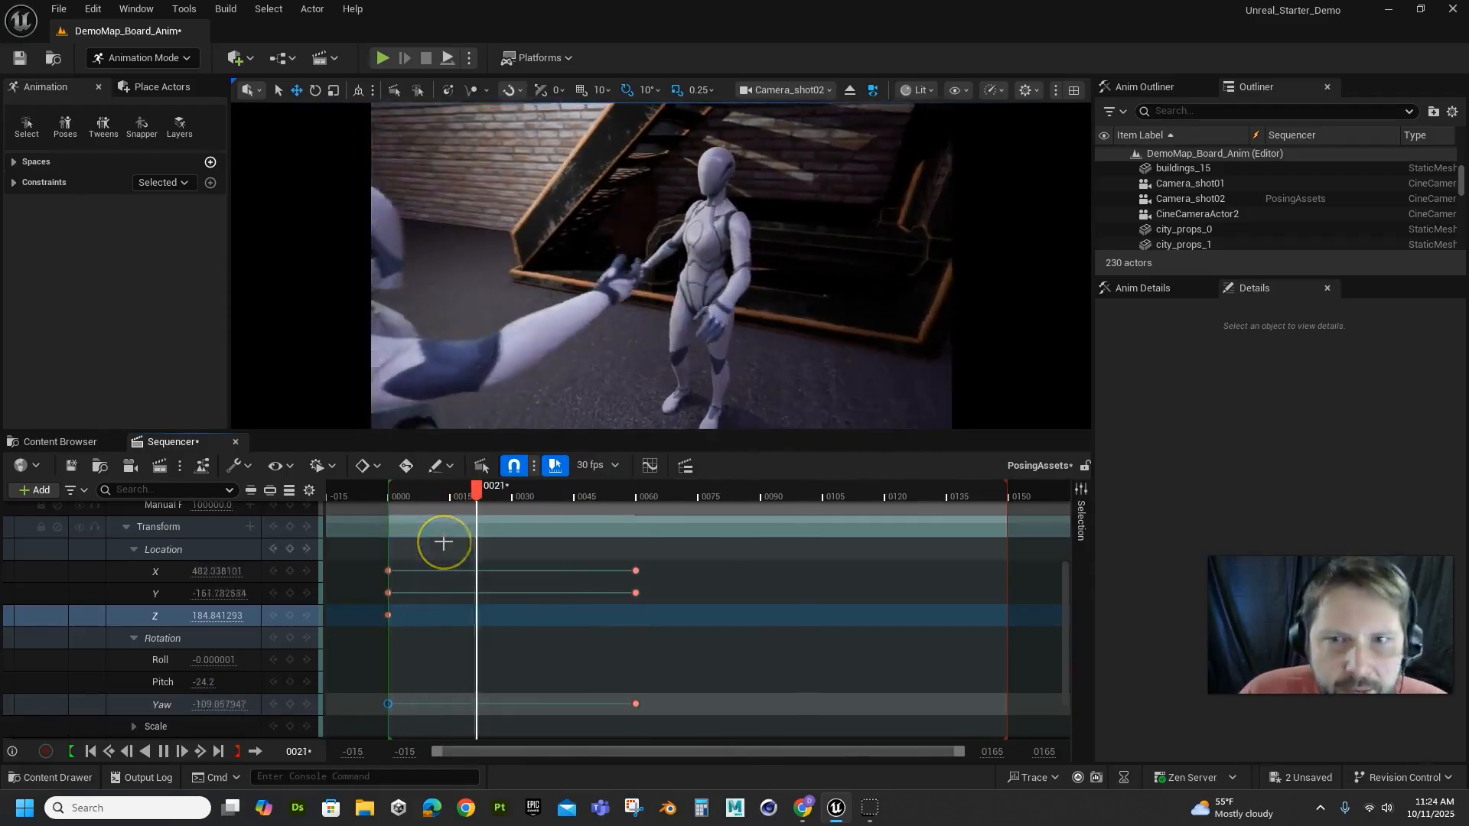
pyautogui.click(492, 542)
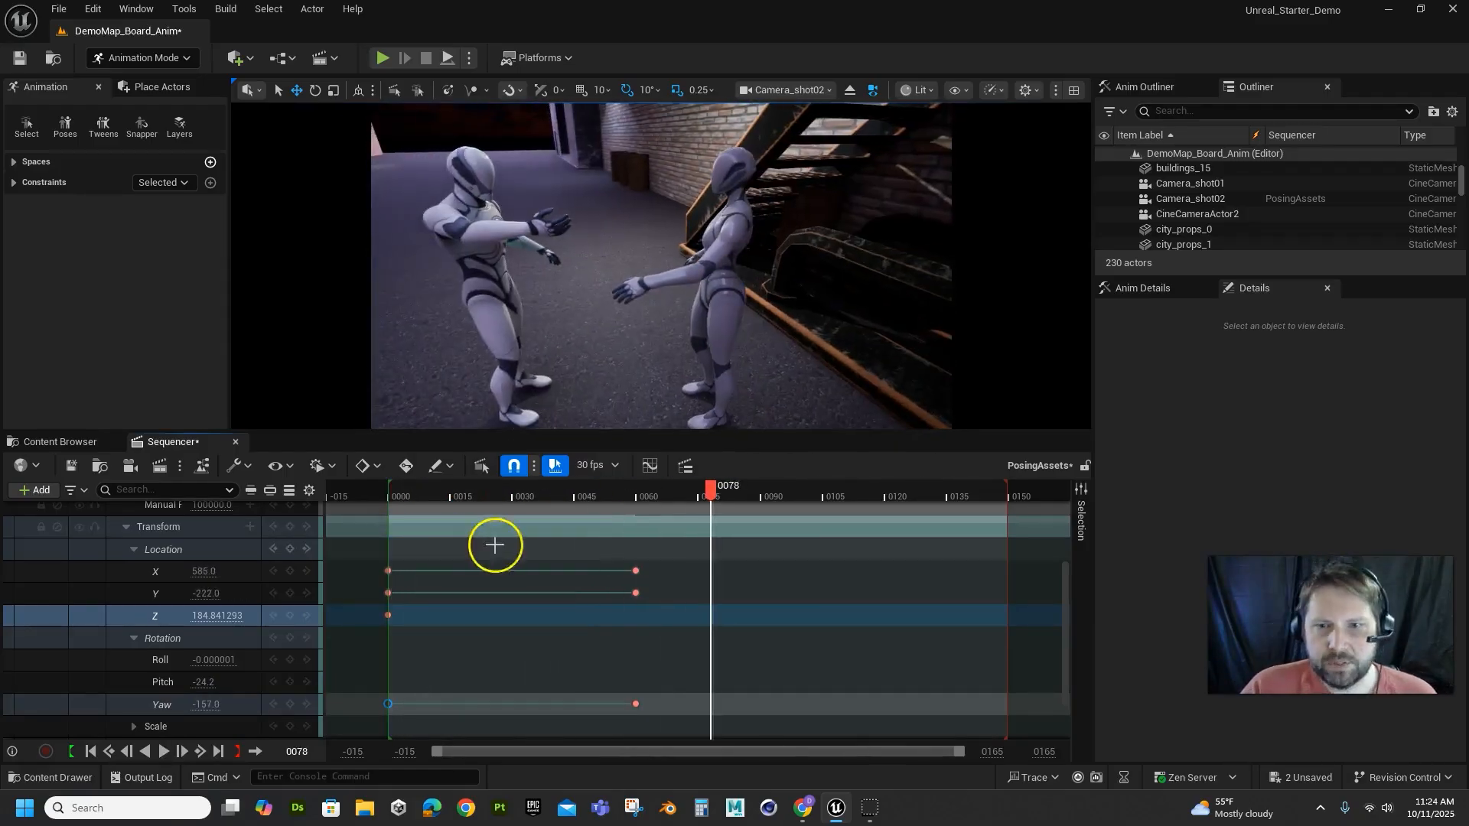
pyautogui.moveTo(568, 499); pyautogui.dragTo(391, 523)
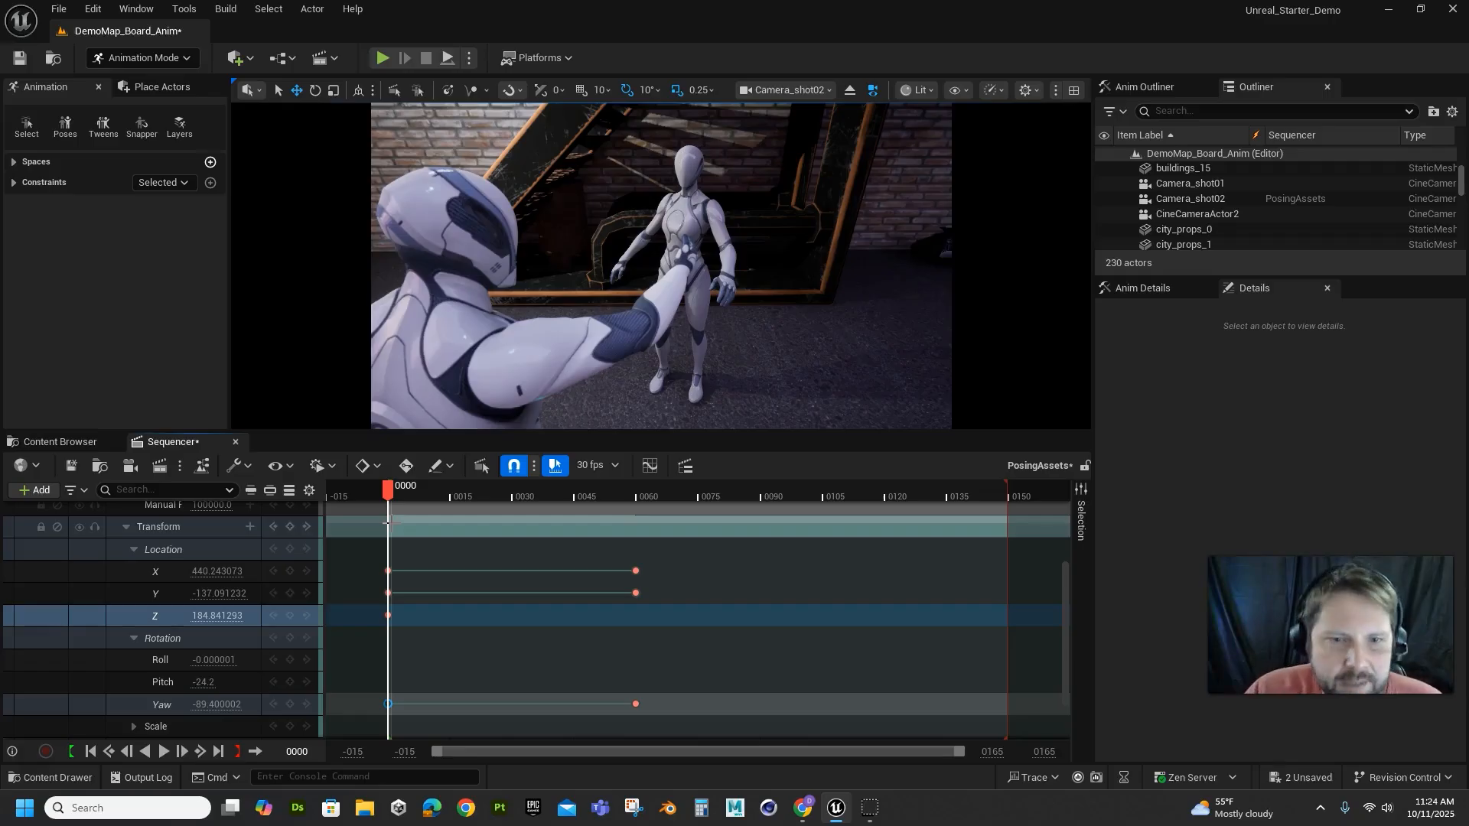
pyautogui.moveTo(392, 498); pyautogui.dragTo(436, 672)
# Compare the Camera_shot01 and Camera_shot02 views, ending on Camera_shot02 at frame 0
pyautogui.click(806, 90)
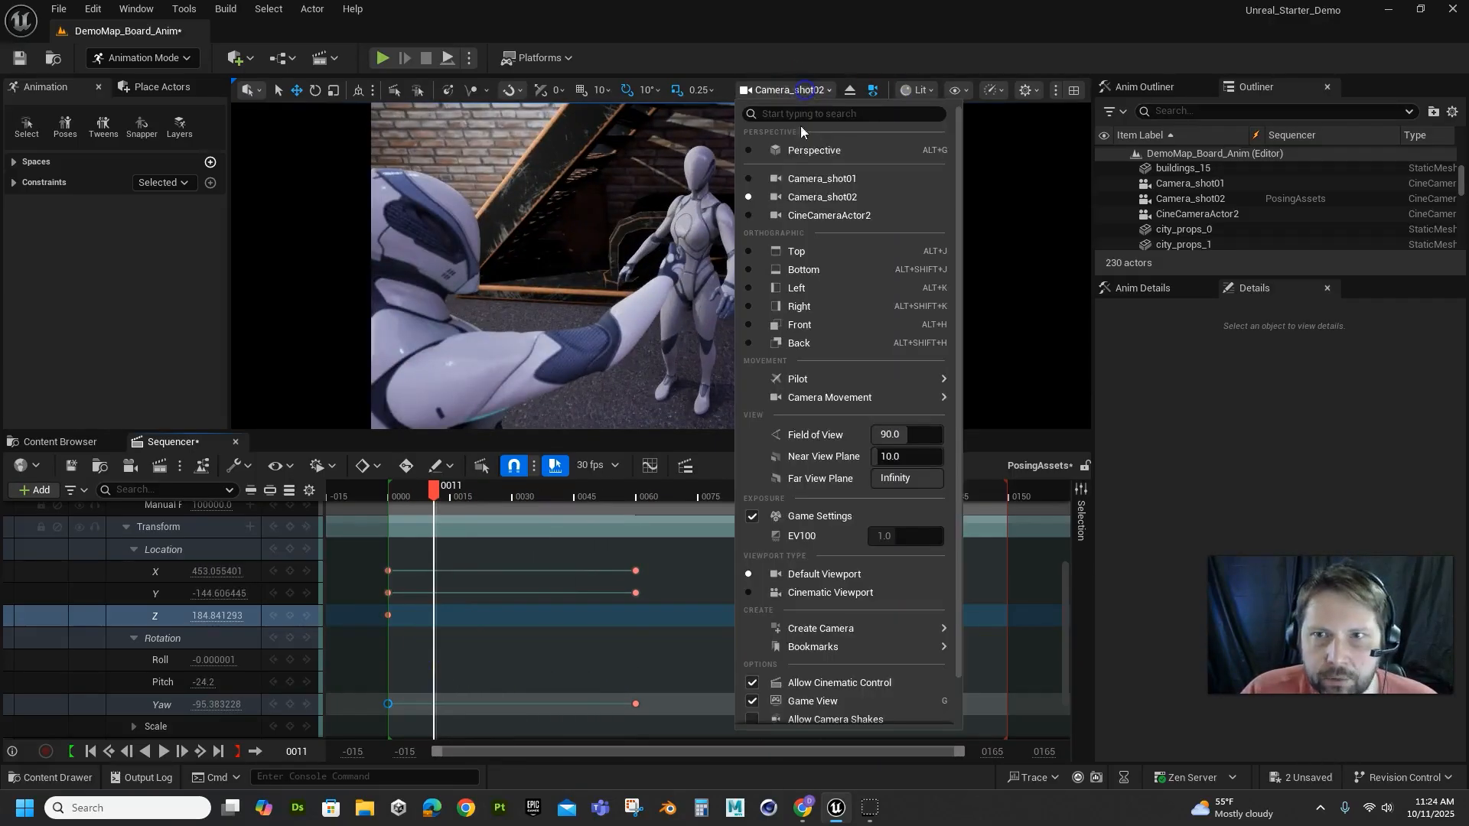
pyautogui.click(810, 182)
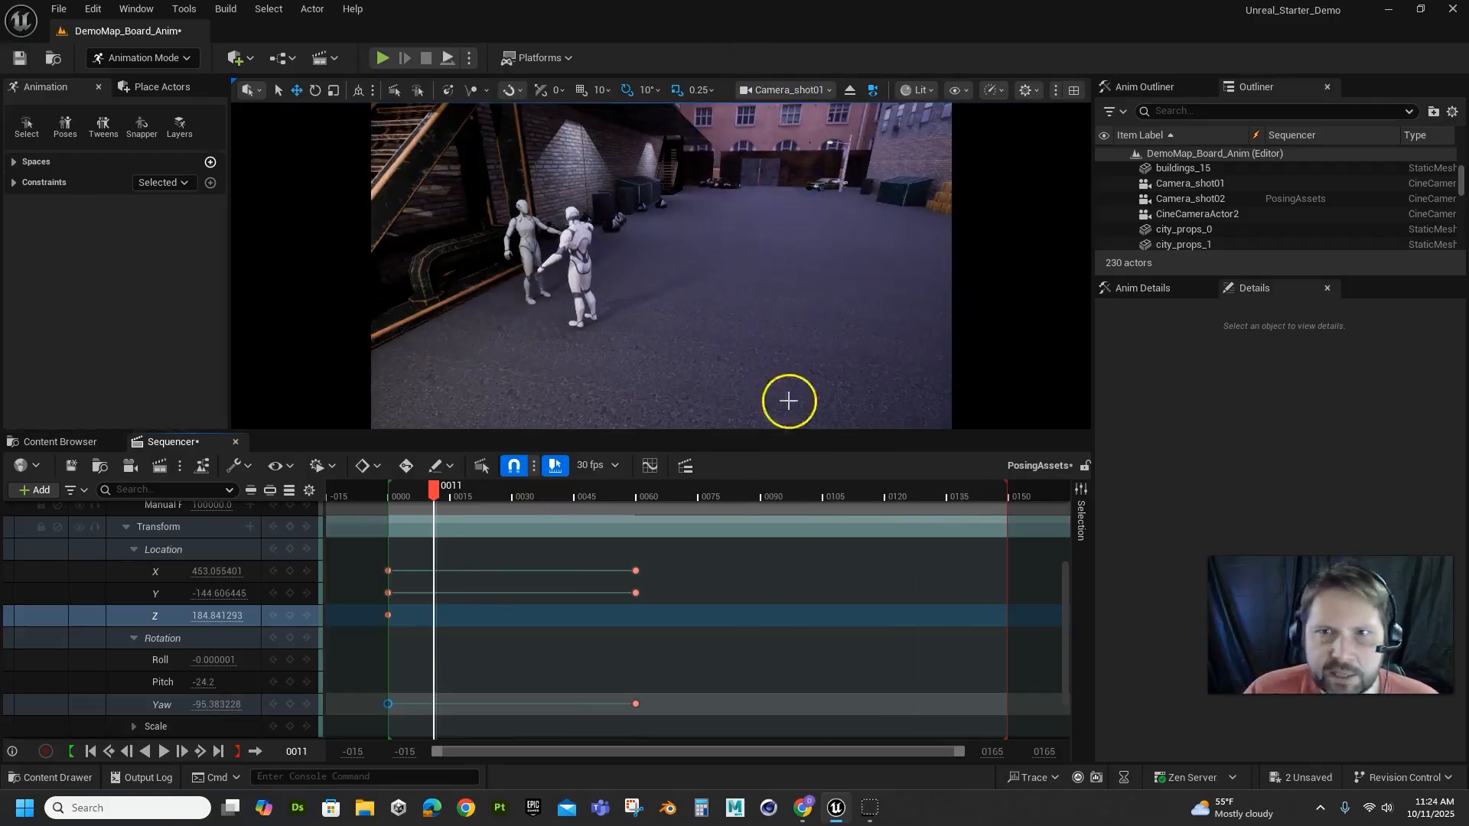
pyautogui.click(790, 89)
pyautogui.click(793, 200)
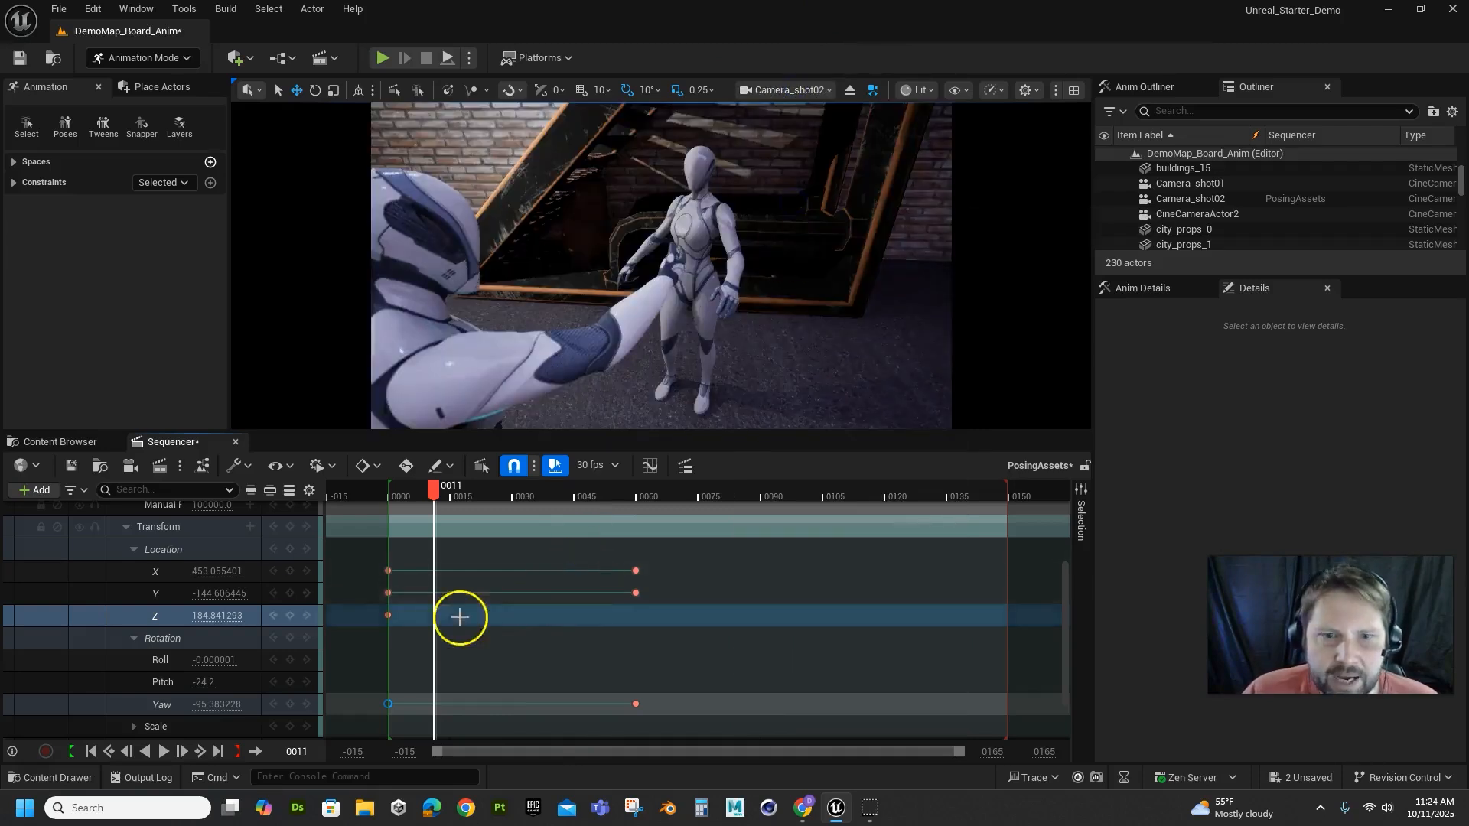
pyautogui.moveTo(436, 492); pyautogui.dragTo(387, 641)
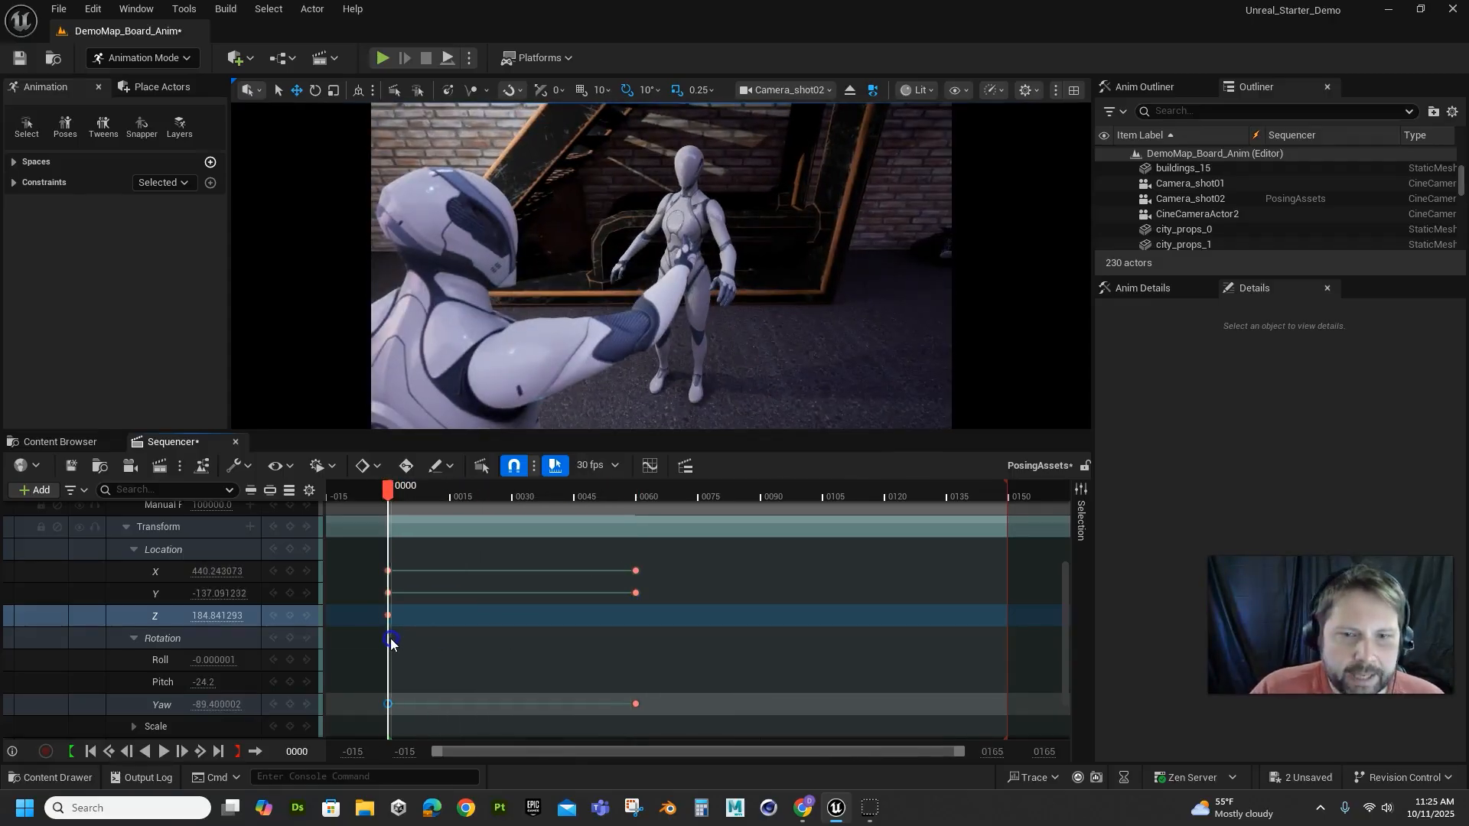
# Capture a high-resolution screenshot through Camera_shot01 at frame 0 with a size multiplier of 1.0
pyautogui.click(792, 91)
pyautogui.click(821, 178)
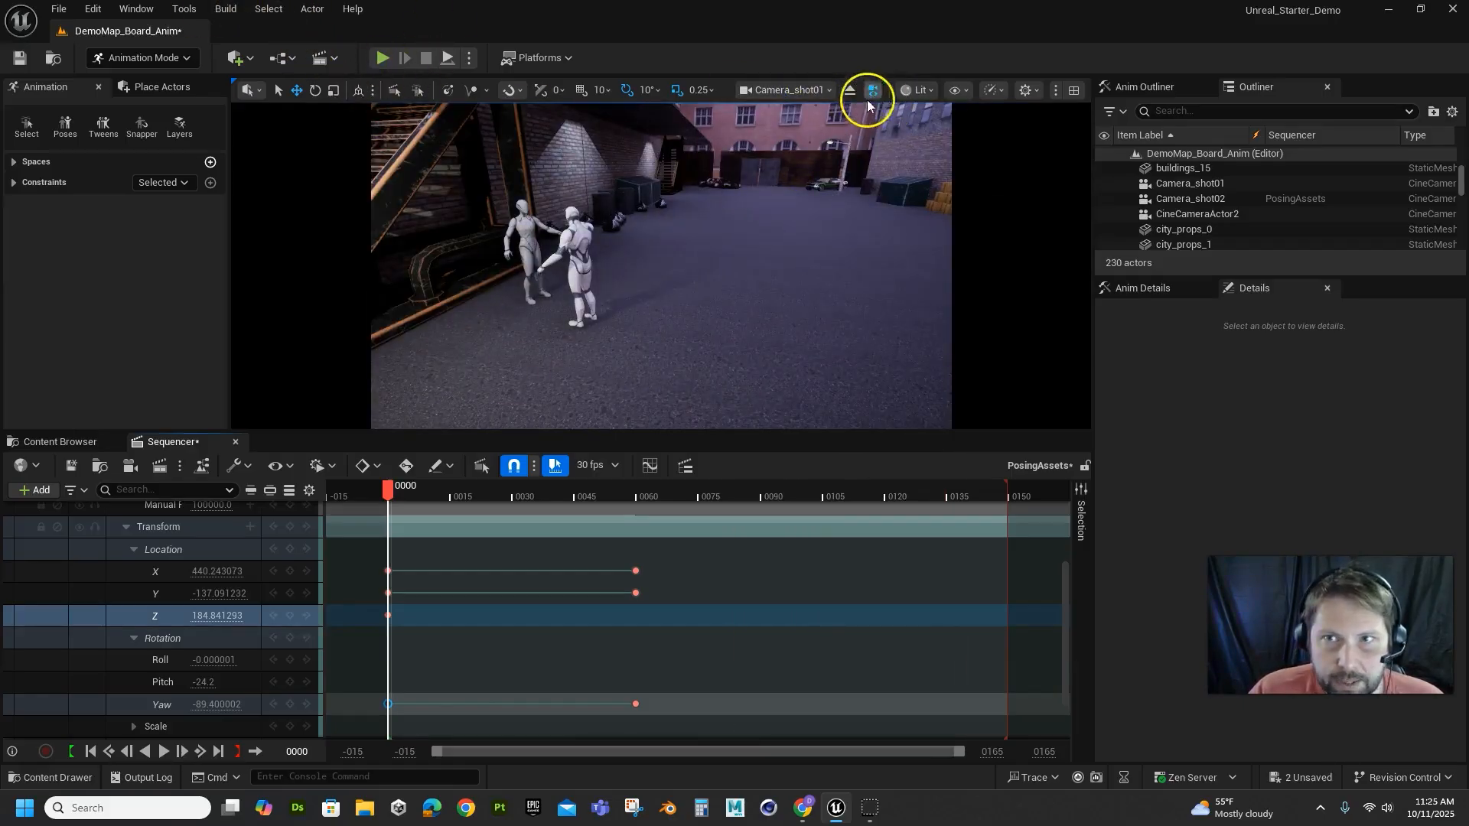
pyautogui.click(792, 91)
pyautogui.scroll(-2, 846, 580)
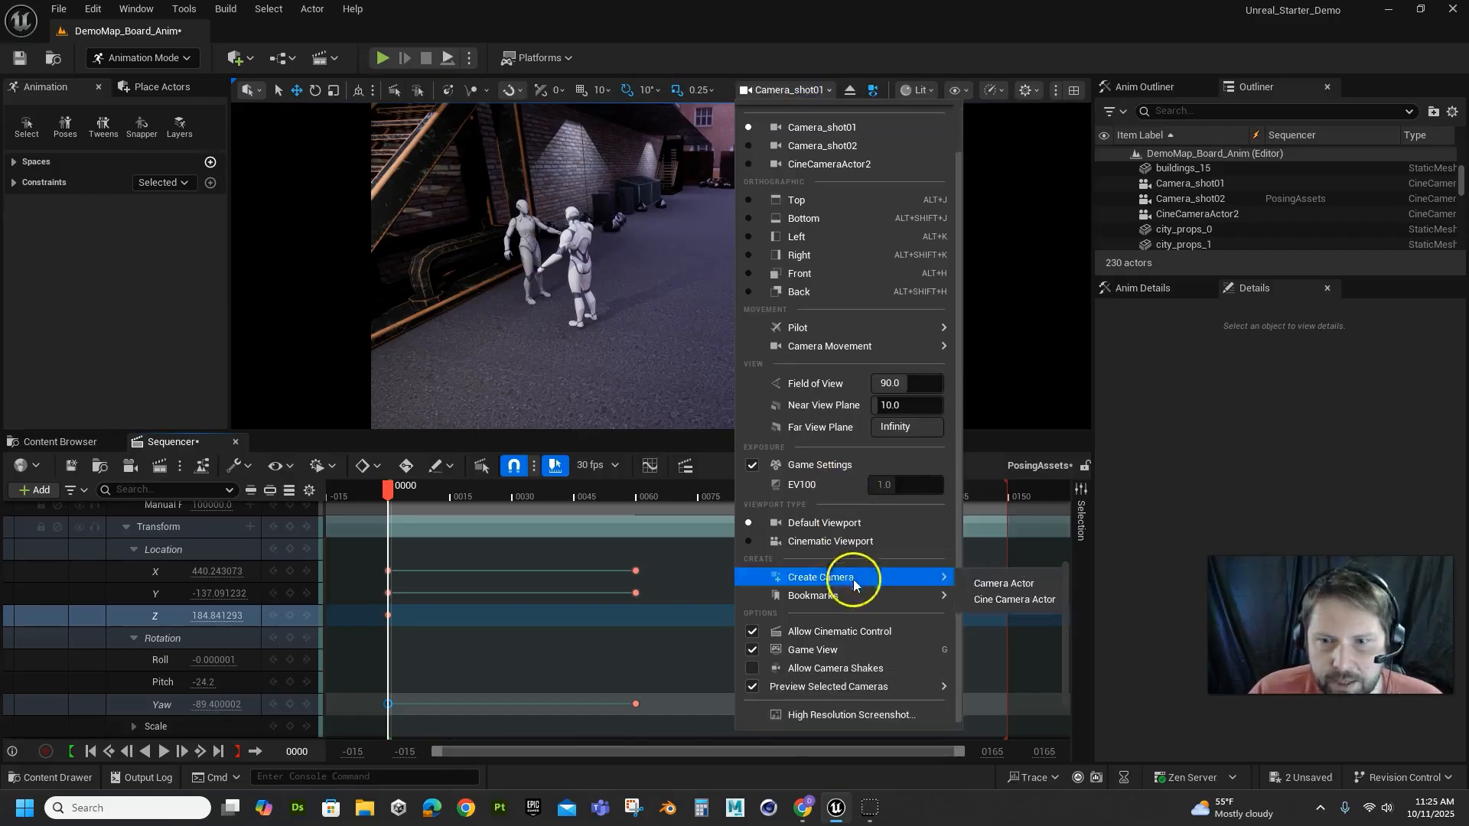
pyautogui.click(816, 717)
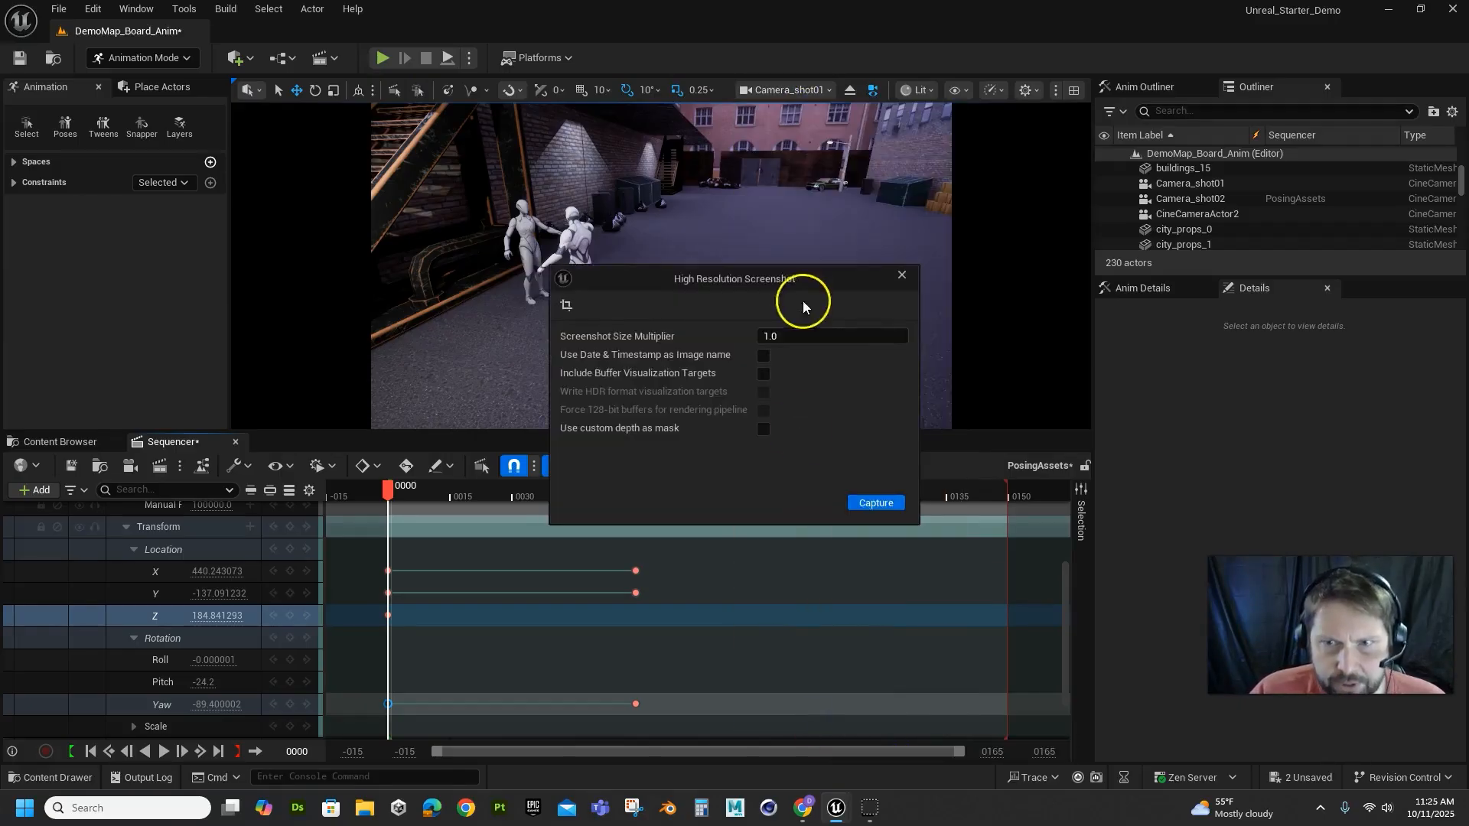
pyautogui.click(885, 505)
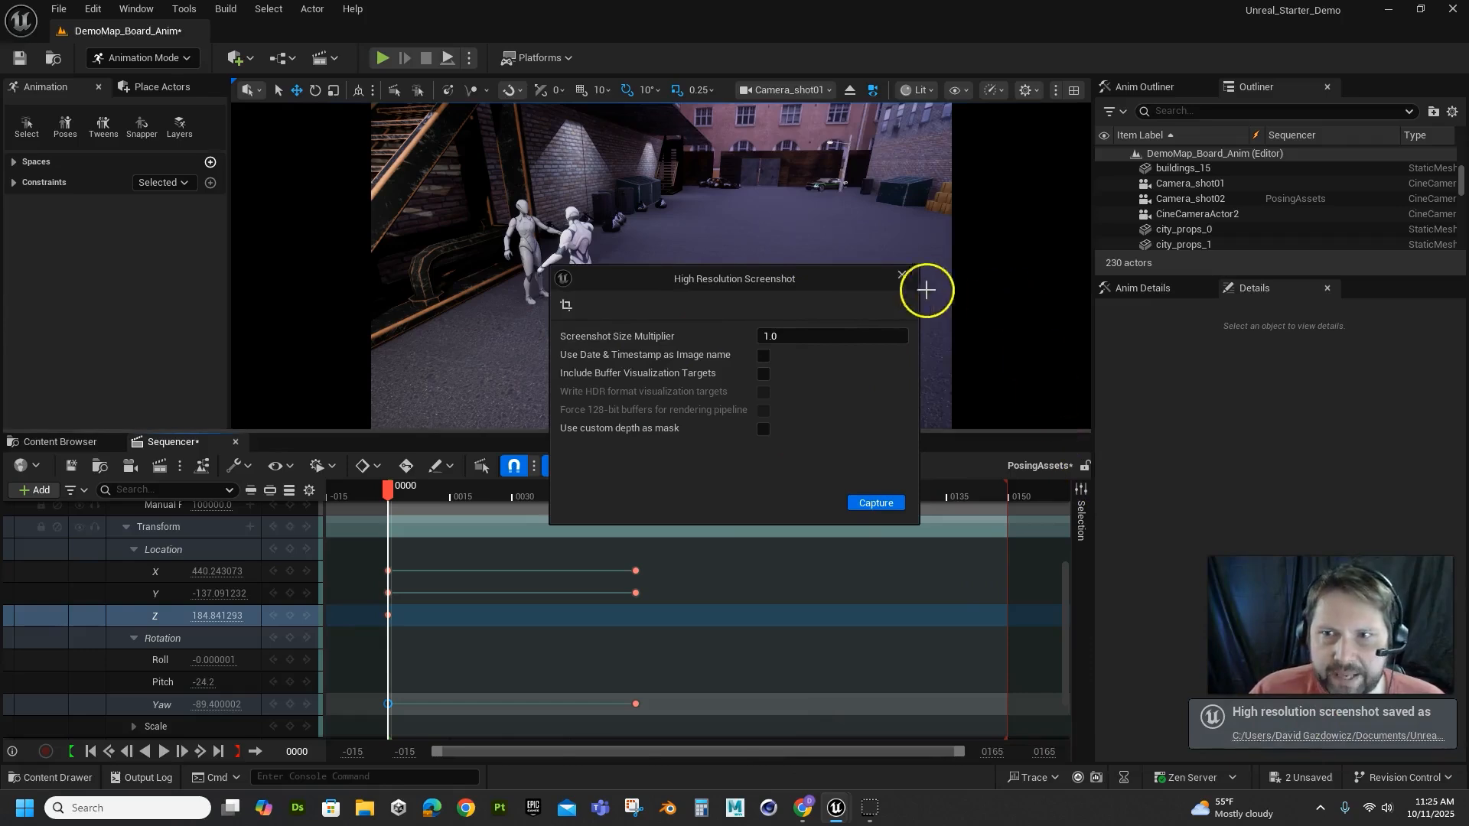
pyautogui.click(903, 277)
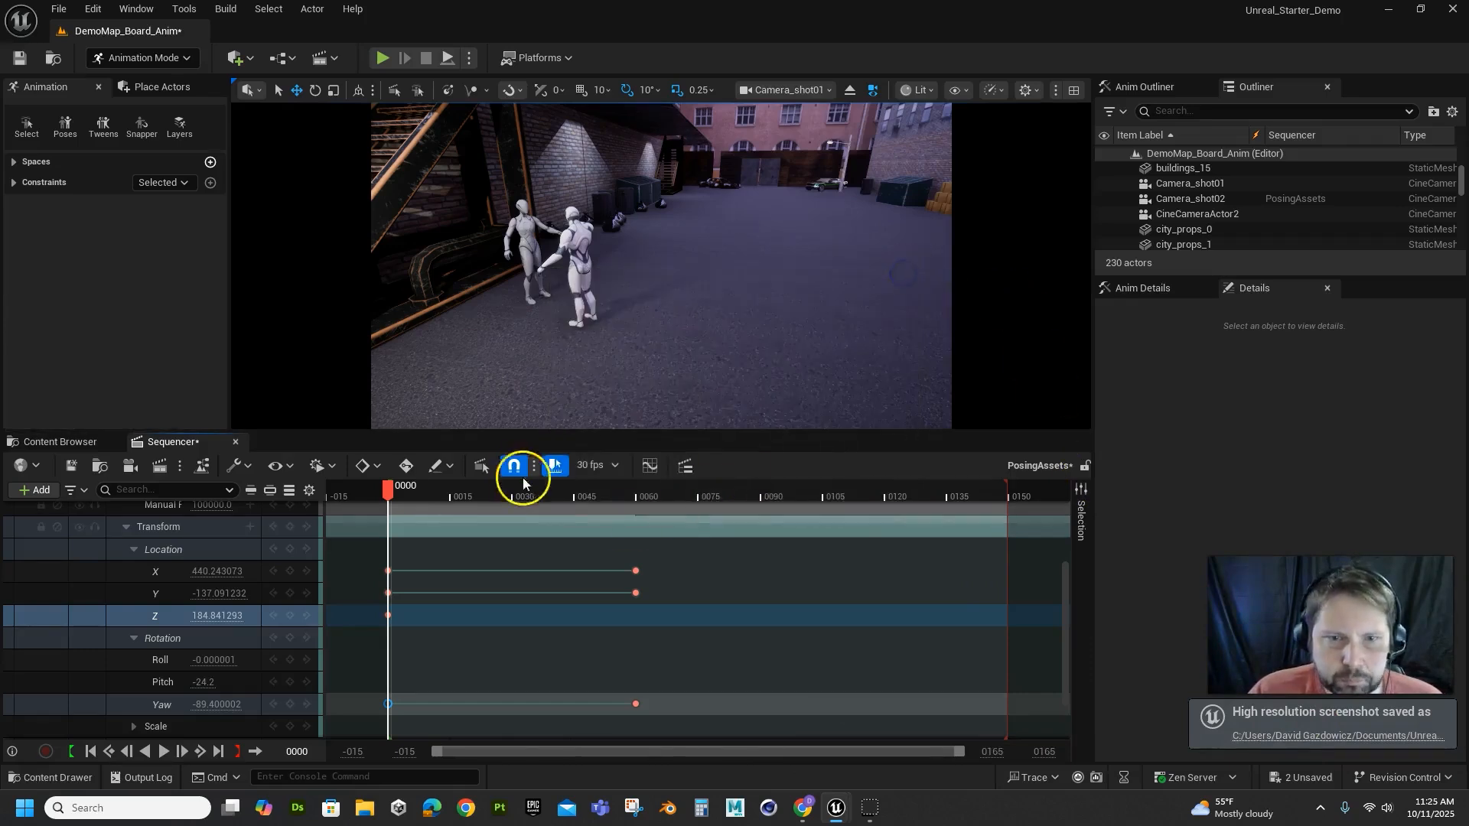
# Capture a high-resolution screenshot through Camera_shot02 at frame 0 with a size multiplier of 1.0
pyautogui.click(768, 98)
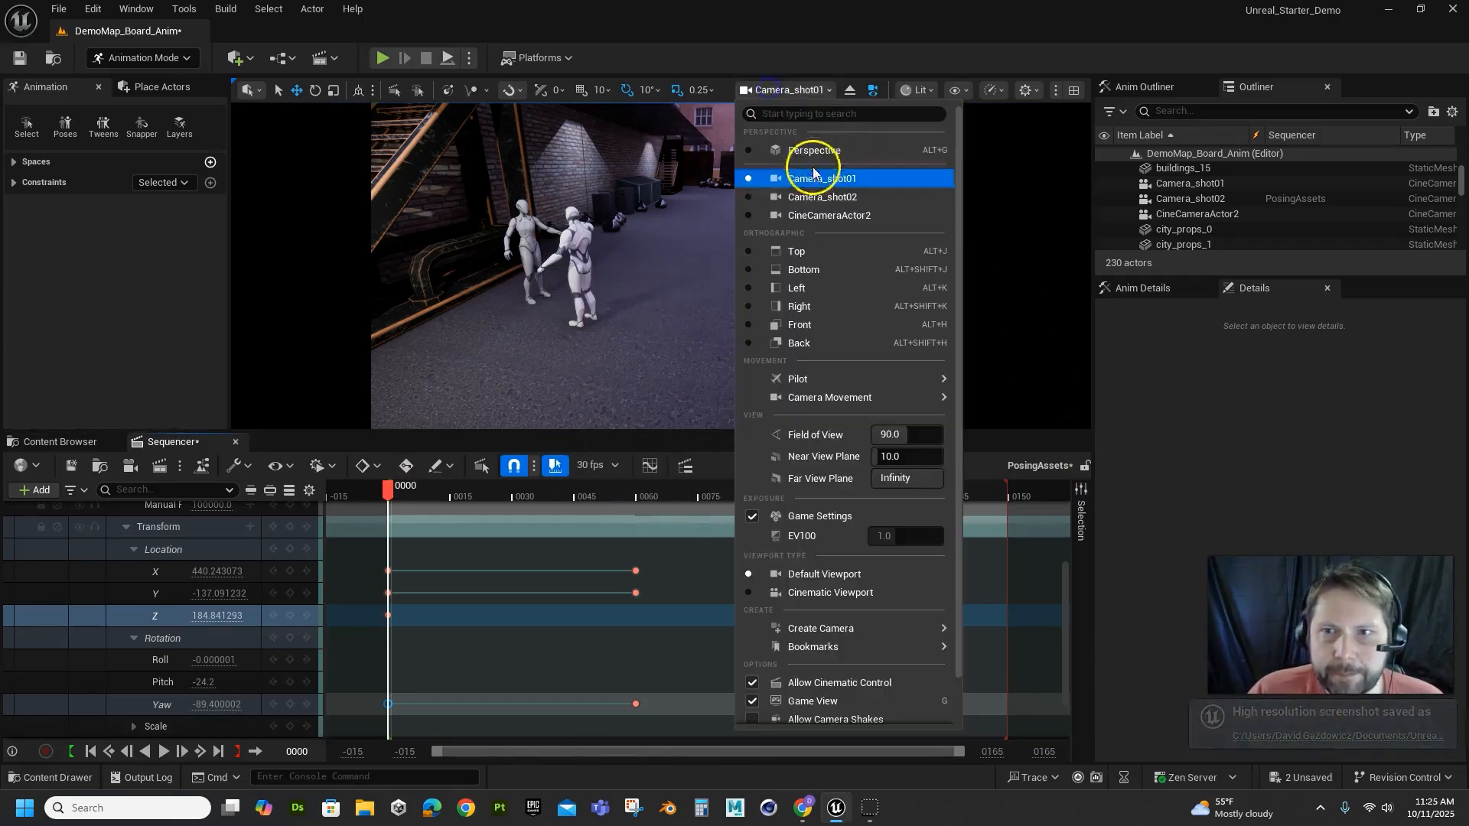
pyautogui.click(807, 193)
pyautogui.click(809, 91)
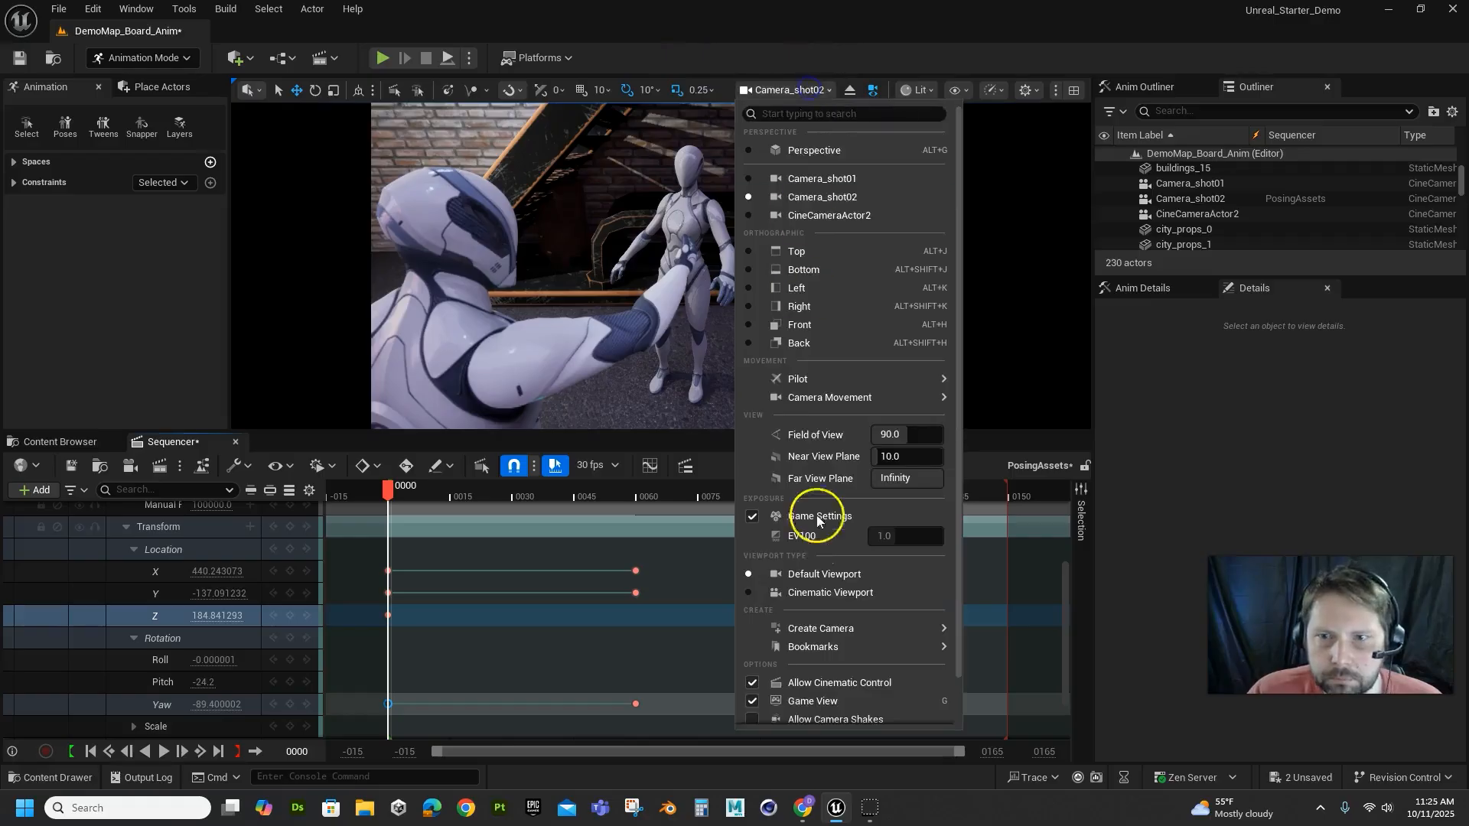
pyautogui.scroll(-2, 811, 597)
pyautogui.click(796, 711)
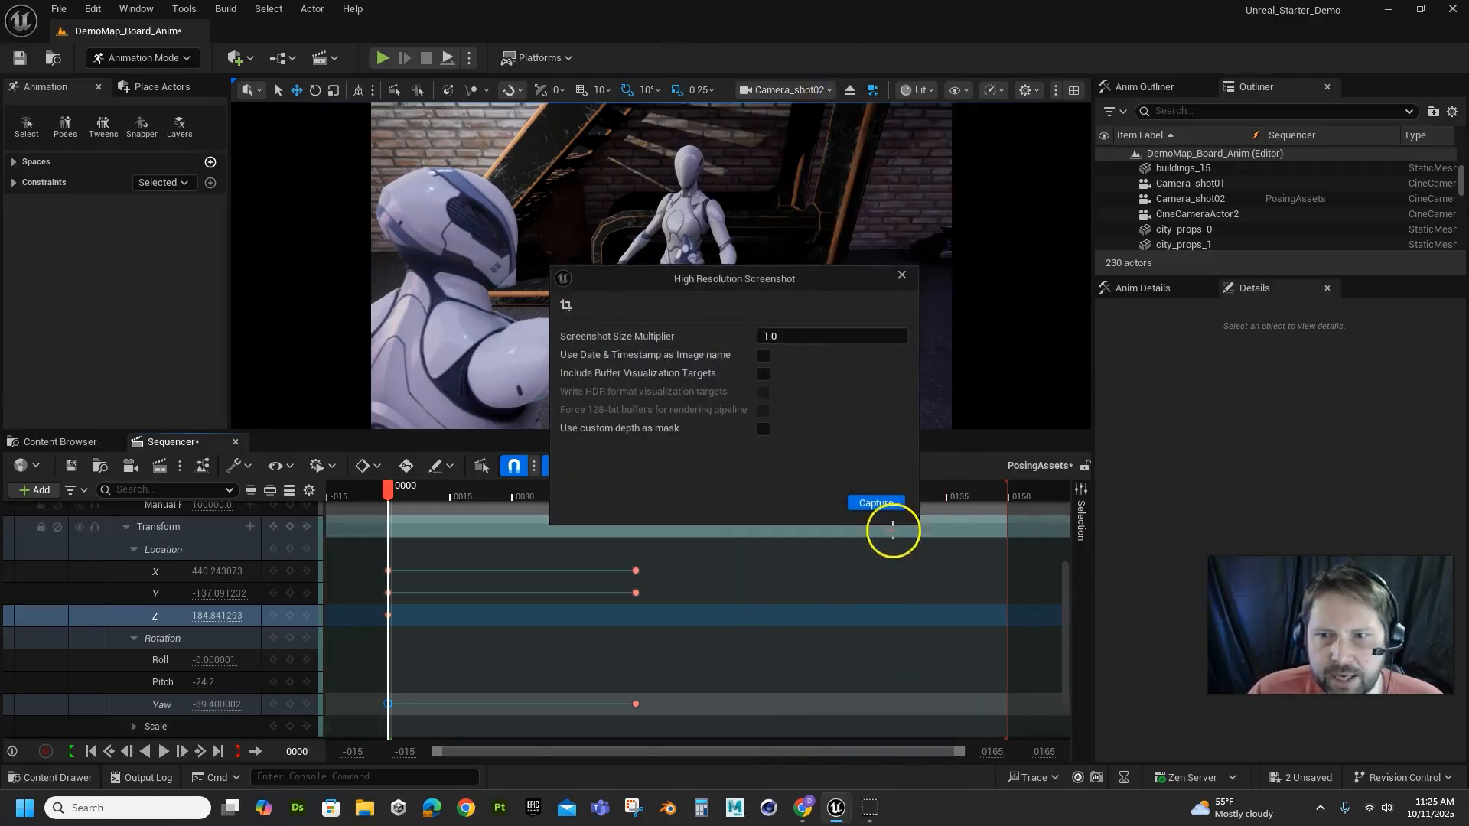
pyautogui.click(877, 505)
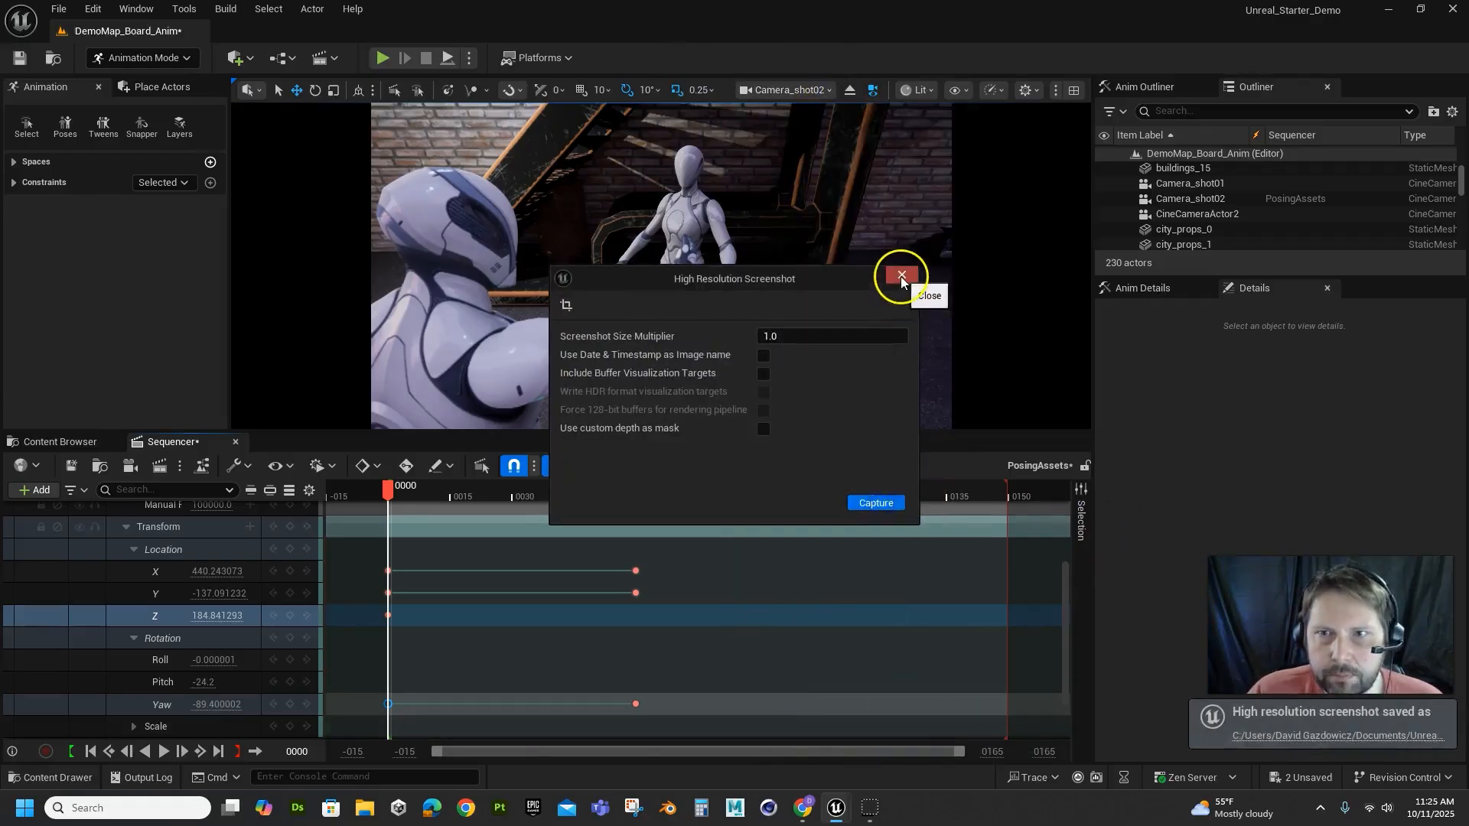
# Capture two more high-resolution screenshots of the Camera_shot02 move, at frames 59 and 32
pyautogui.moveTo(388, 487); pyautogui.dragTo(635, 523)
pyautogui.click(877, 503)
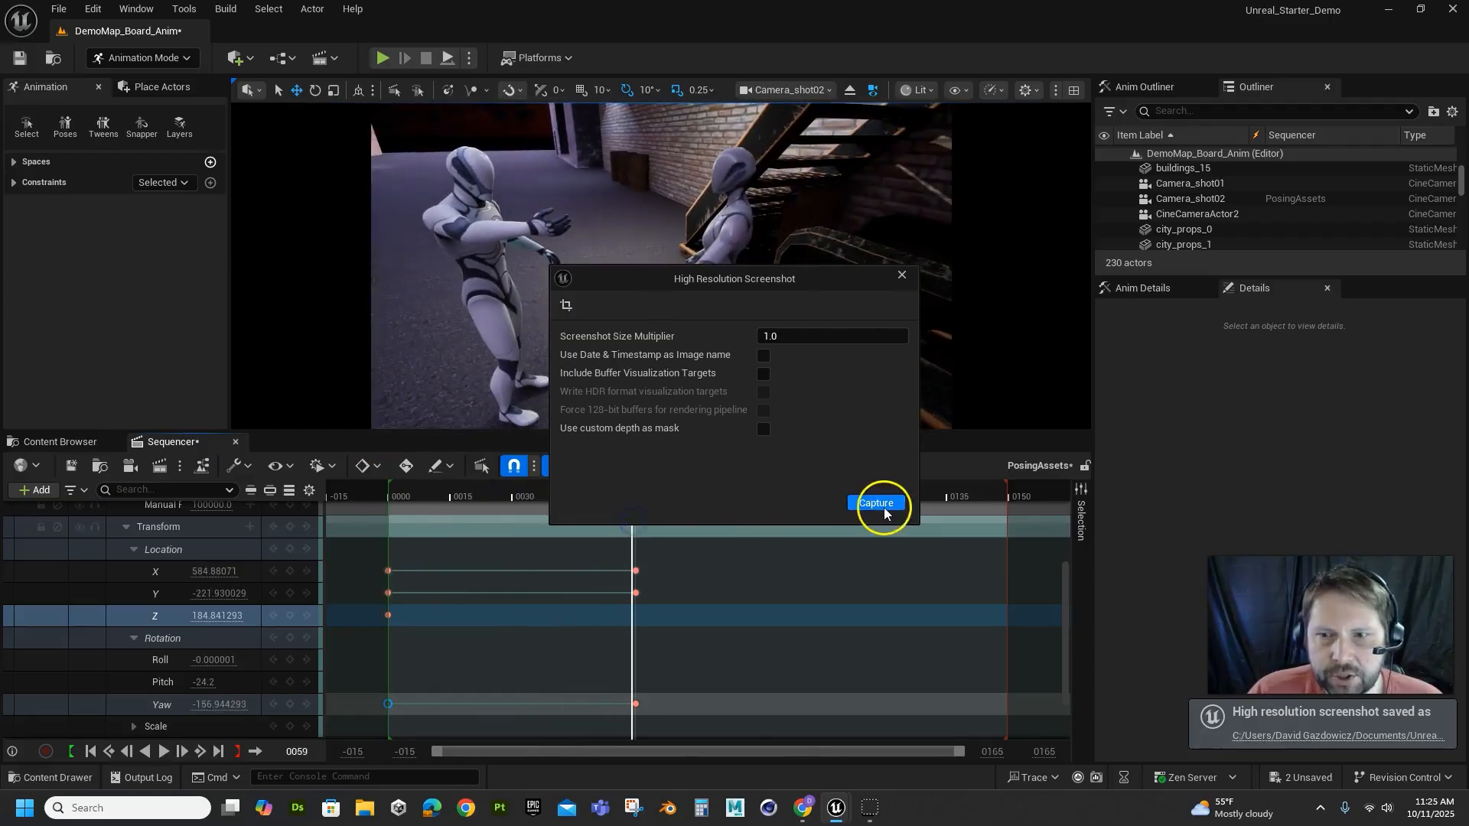
pyautogui.moveTo(475, 496); pyautogui.dragTo(524, 507)
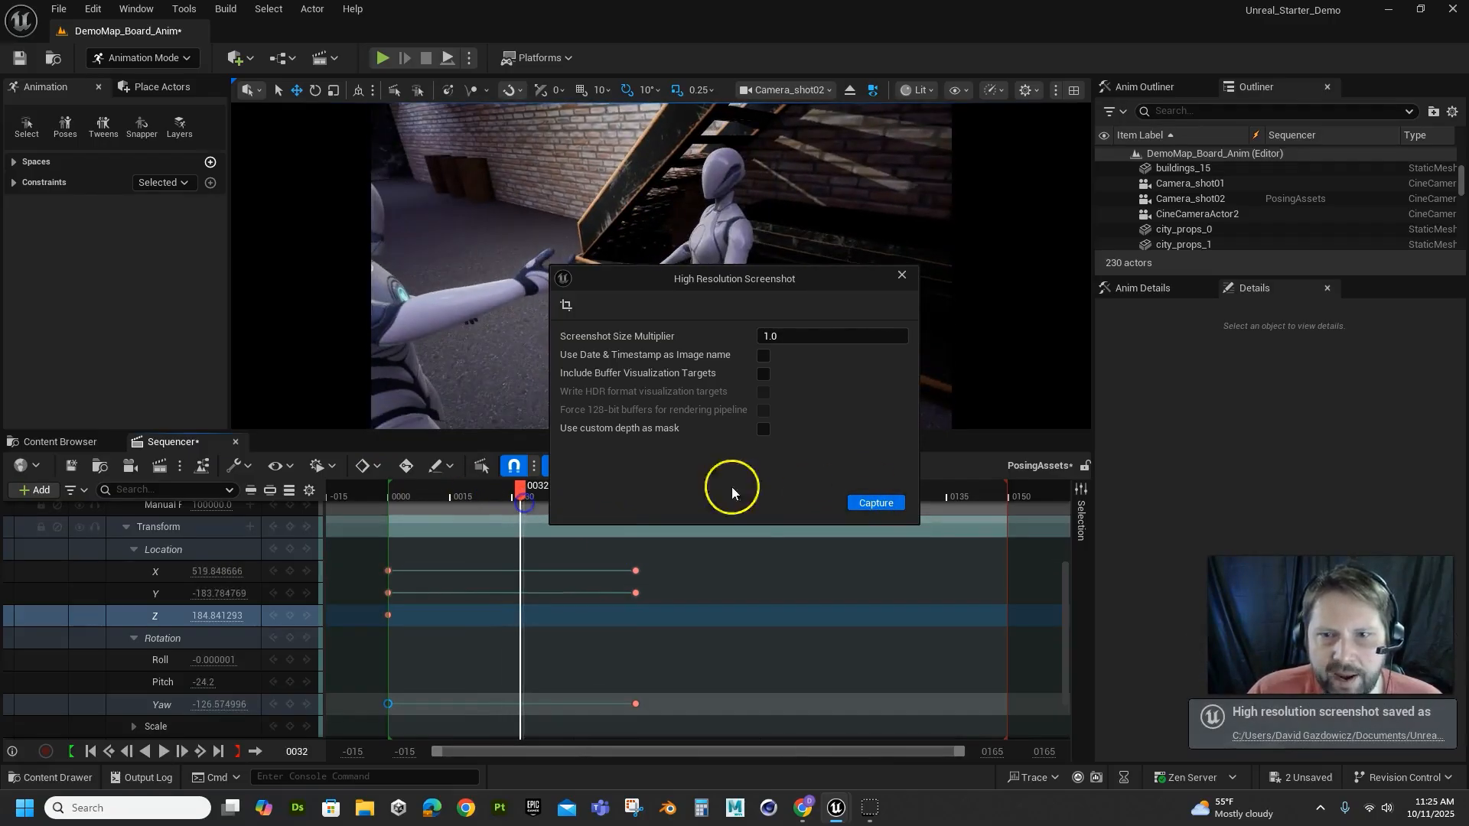
pyautogui.click(880, 504)
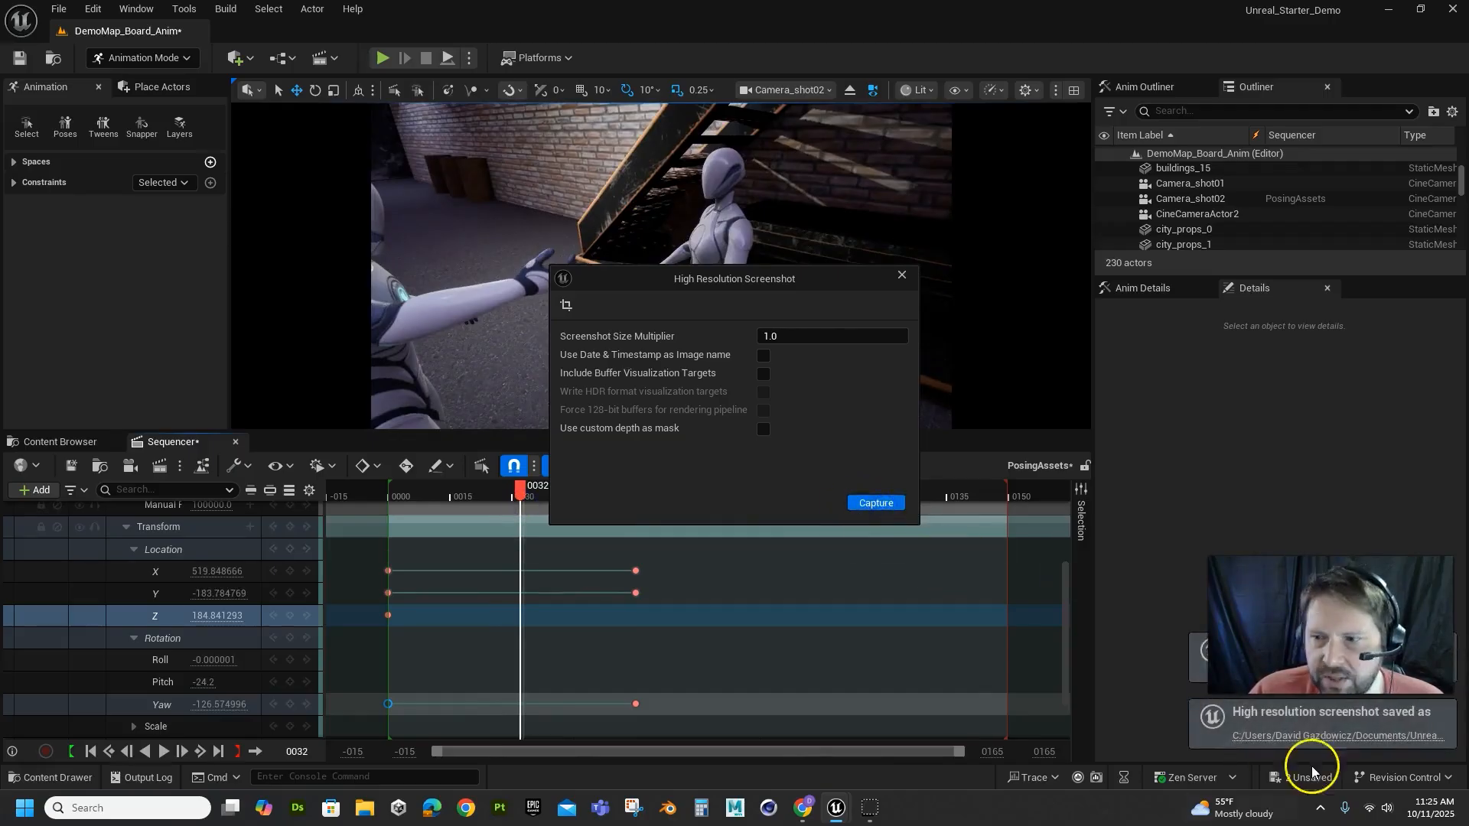
# Open the WindowsEditor folder that holds the saved screenshots and widen its window
pyautogui.click(1314, 736)
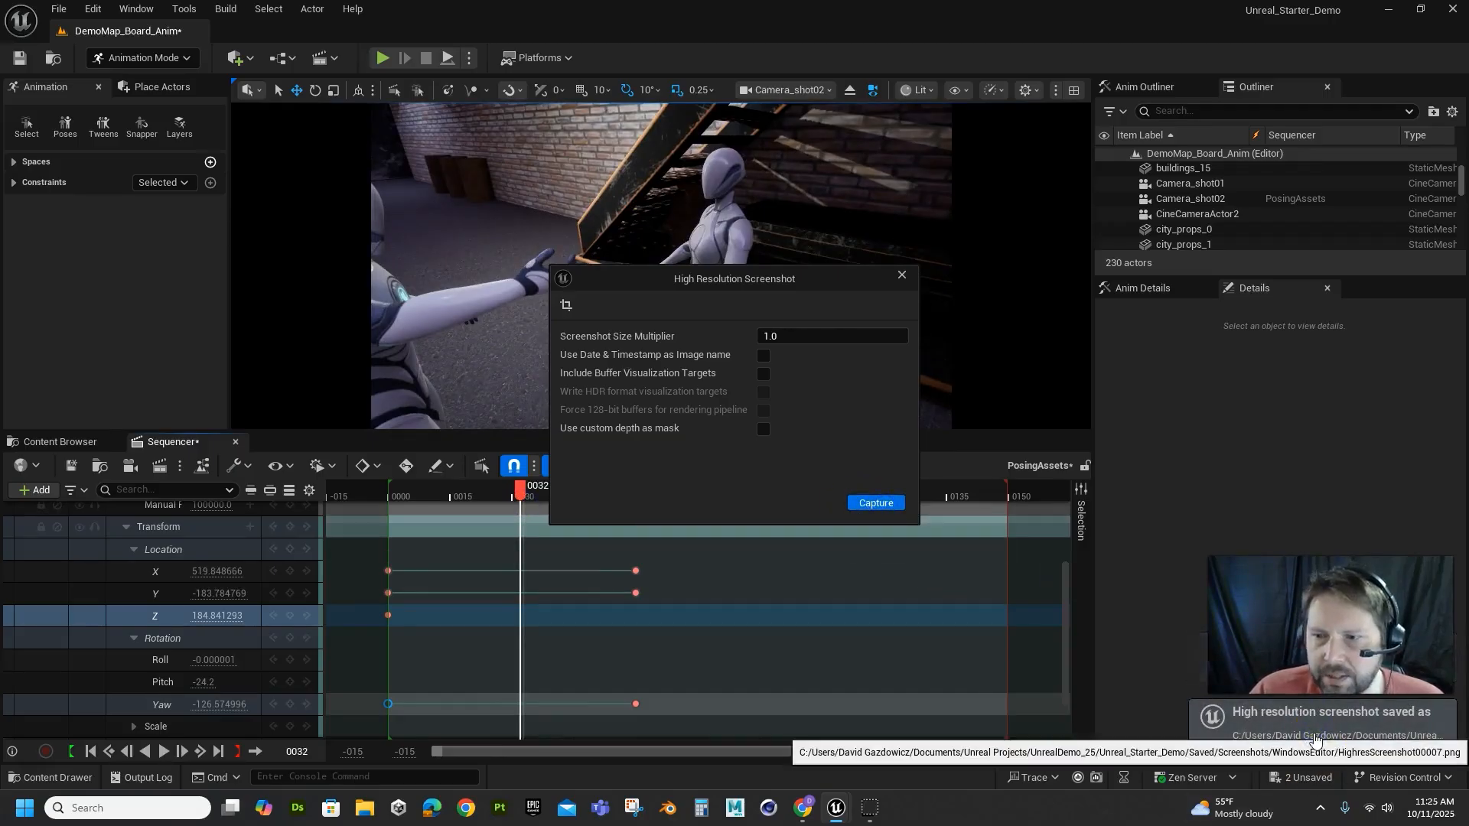
pyautogui.moveTo(1259, 72); pyautogui.dragTo(597, 107)
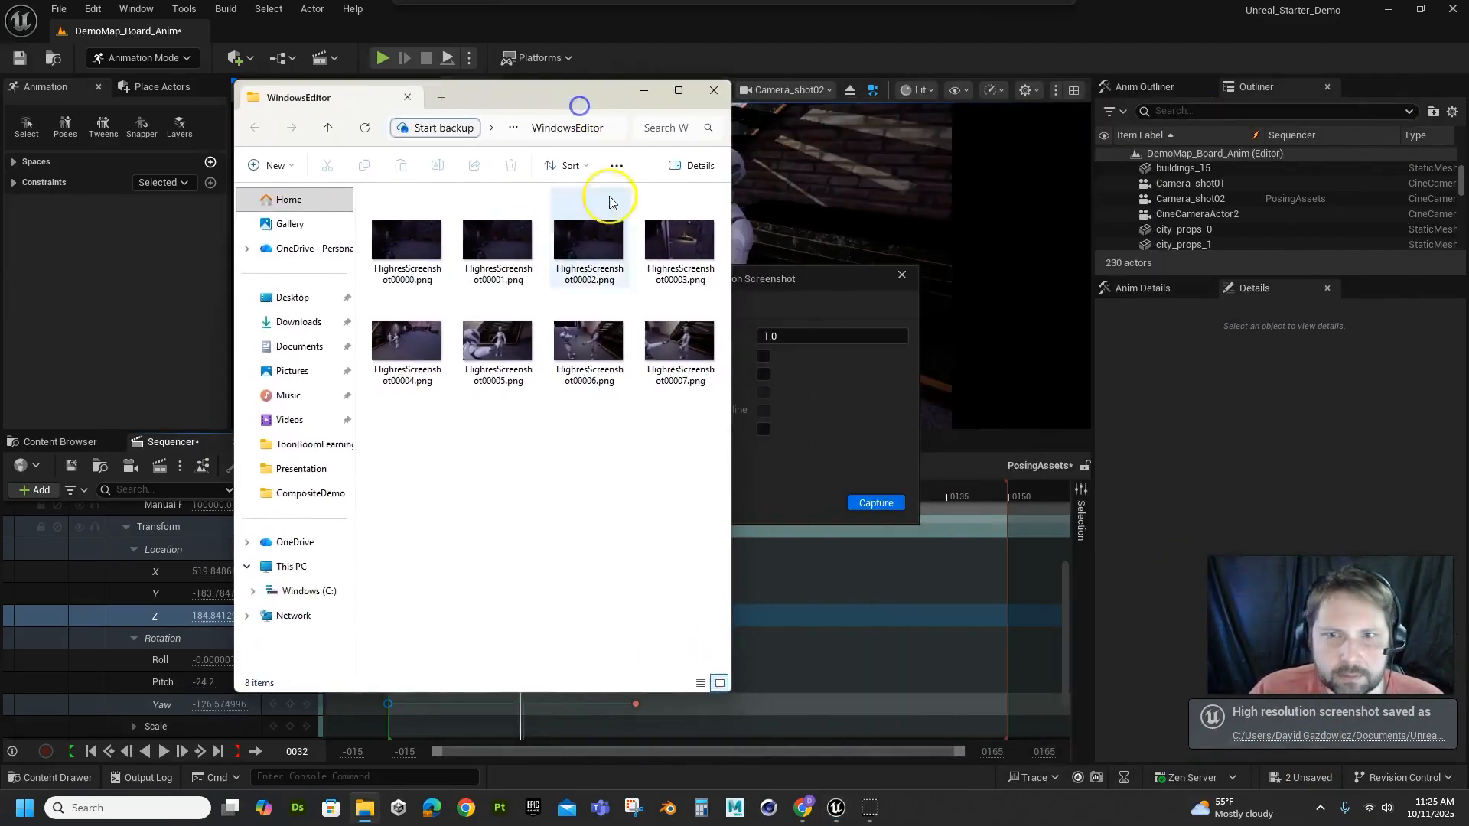
pyautogui.moveTo(733, 410); pyautogui.dragTo(1063, 408)
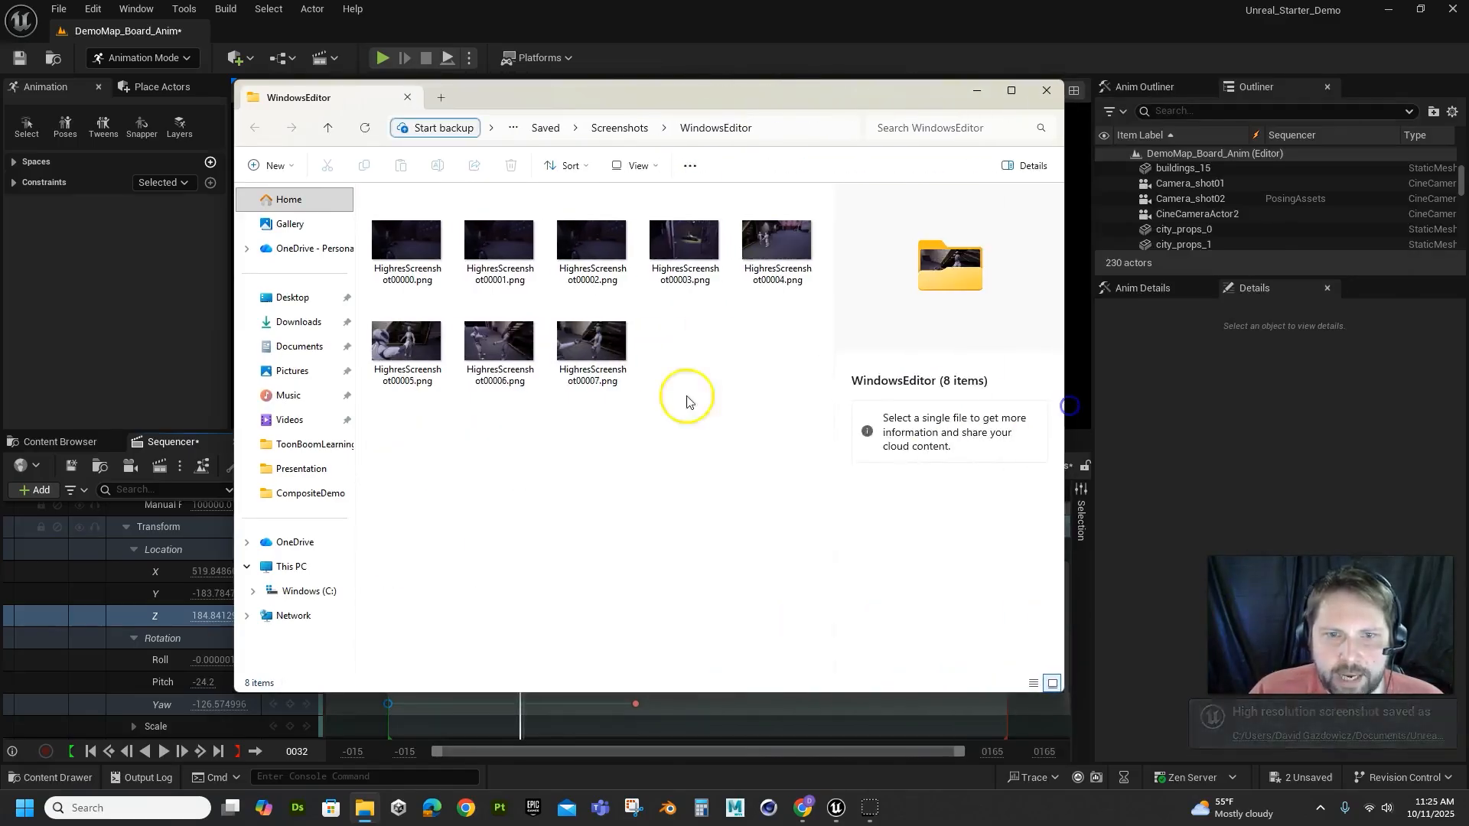
# Review the captures HighresScreenshot00004.png to HighresScreenshot00007.png, and close the image viewer, the folder and the screenshot dialog
pyautogui.doubleClick(766, 246)
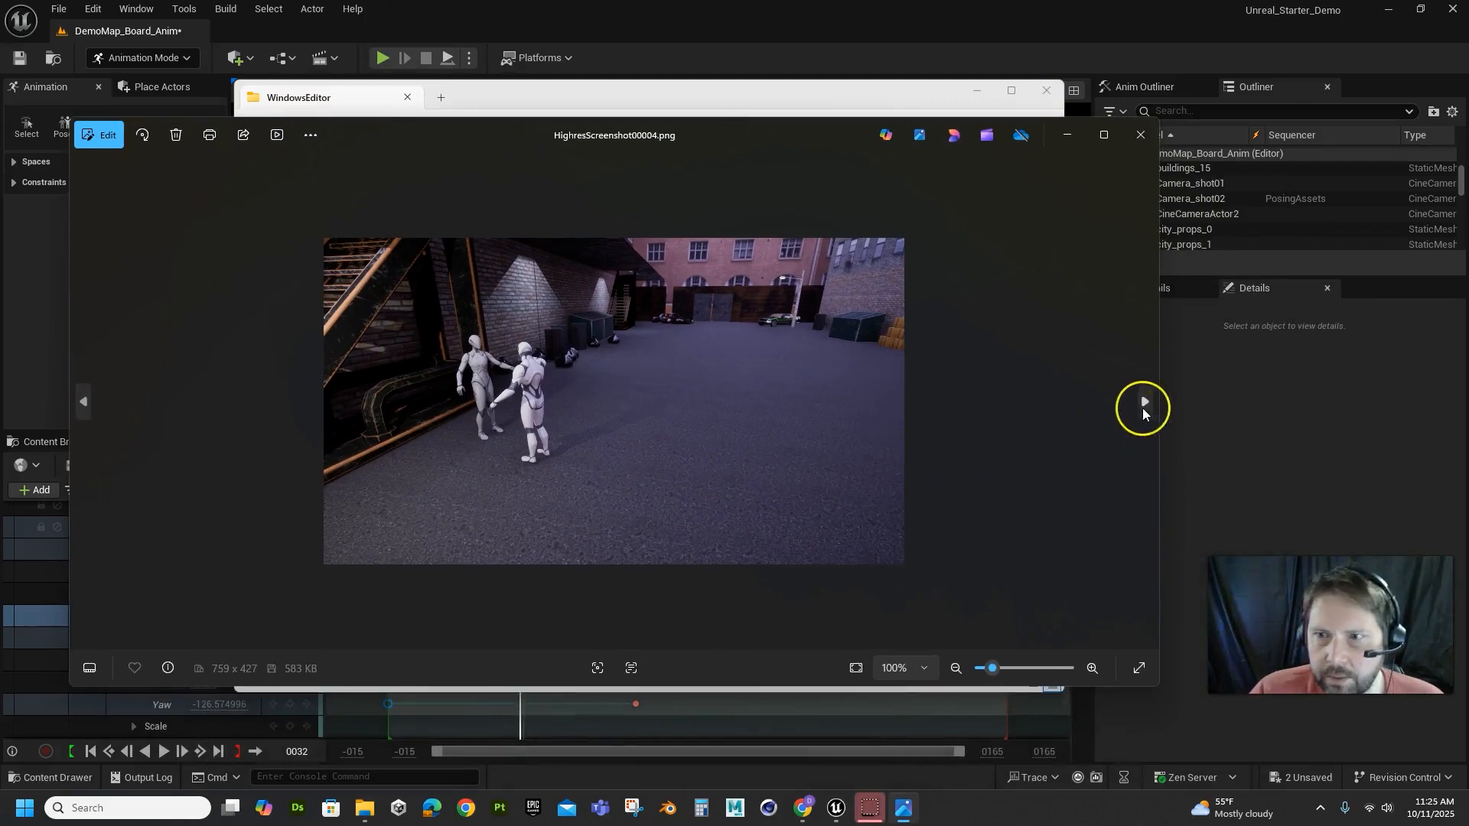
pyautogui.click(1143, 403)
pyautogui.click(1143, 403)
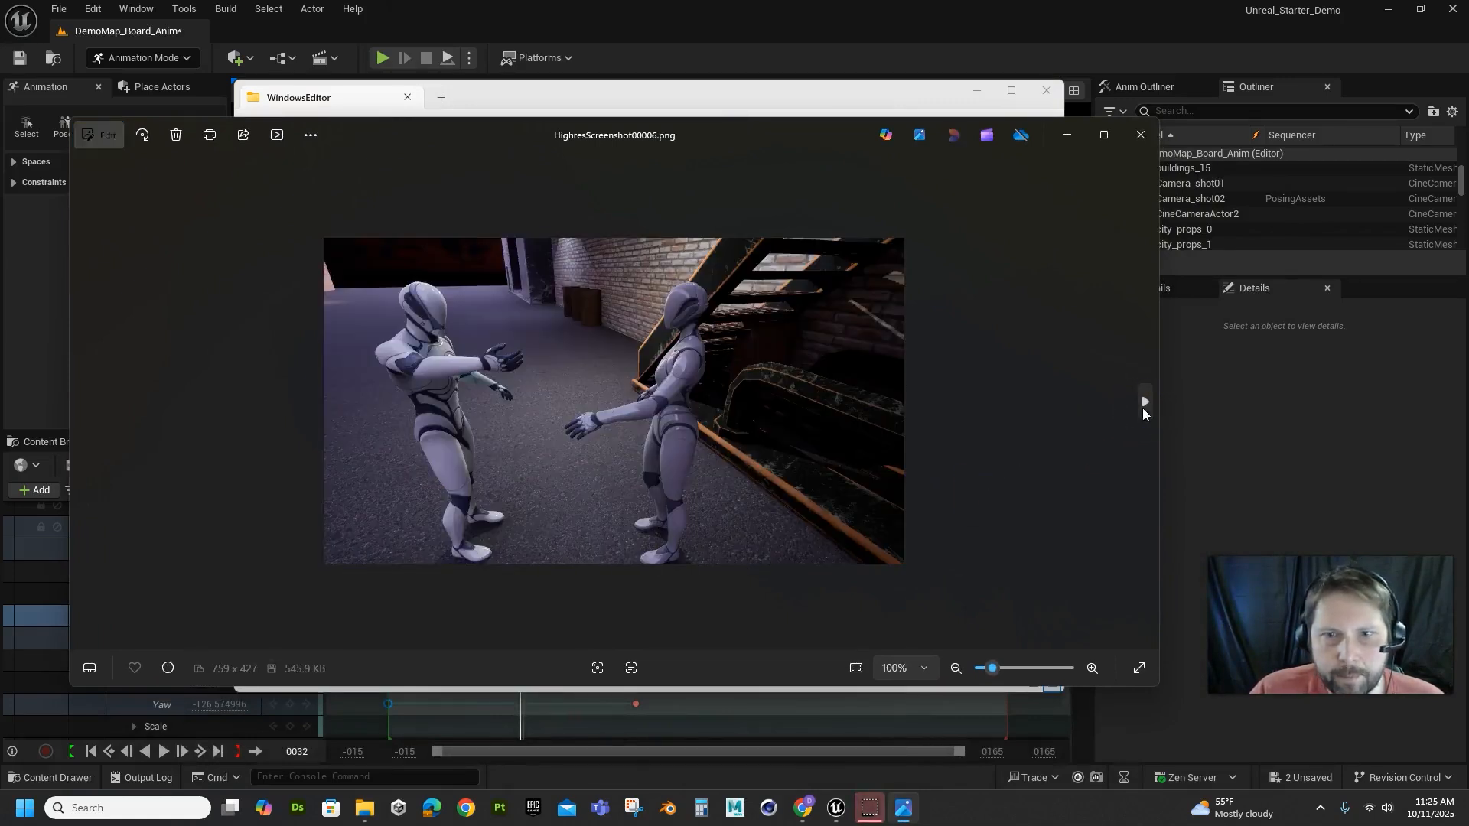
pyautogui.click(1143, 410)
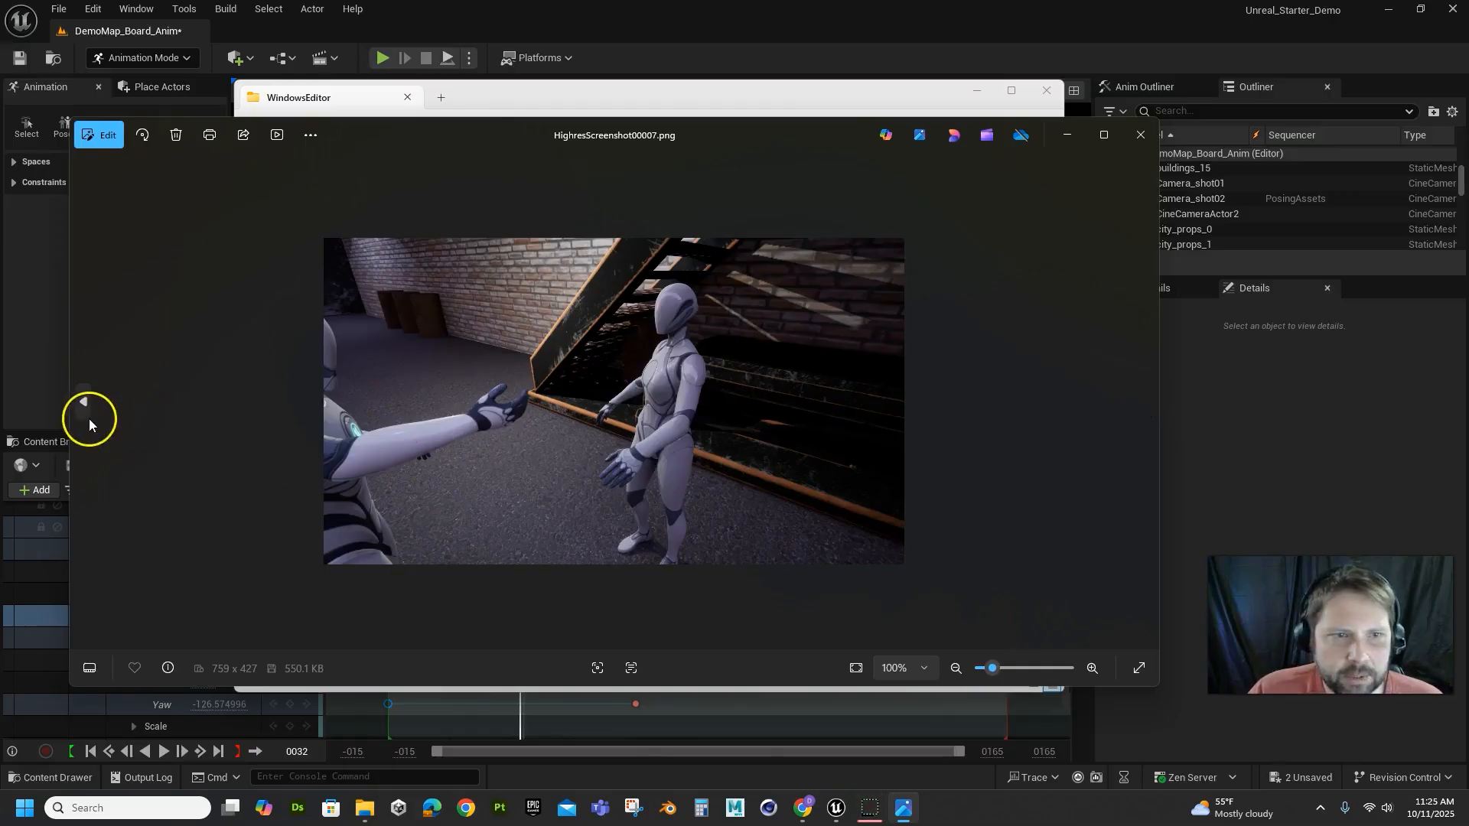
pyautogui.click(83, 406)
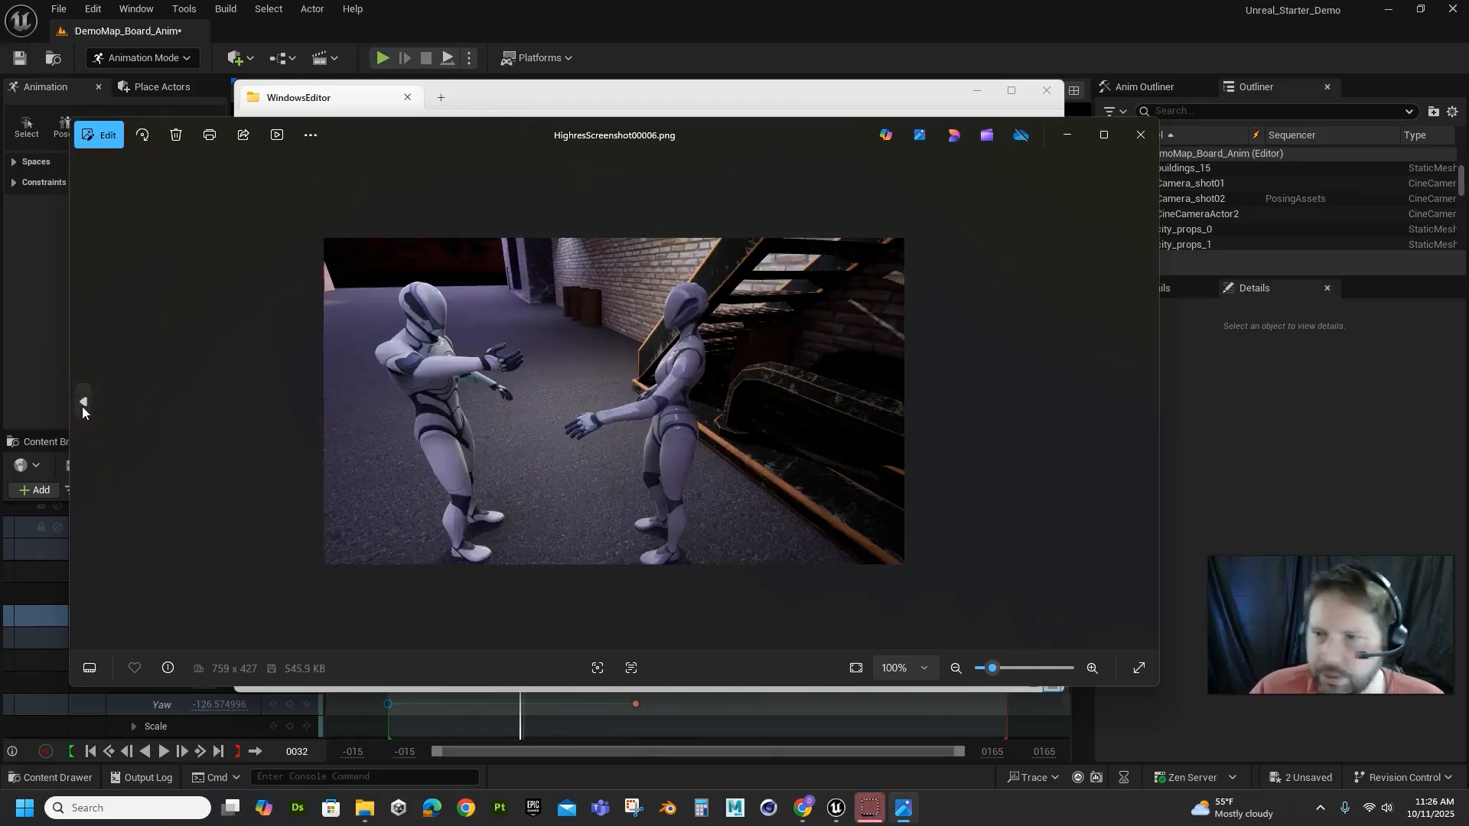
pyautogui.click(82, 405)
pyautogui.click(83, 405)
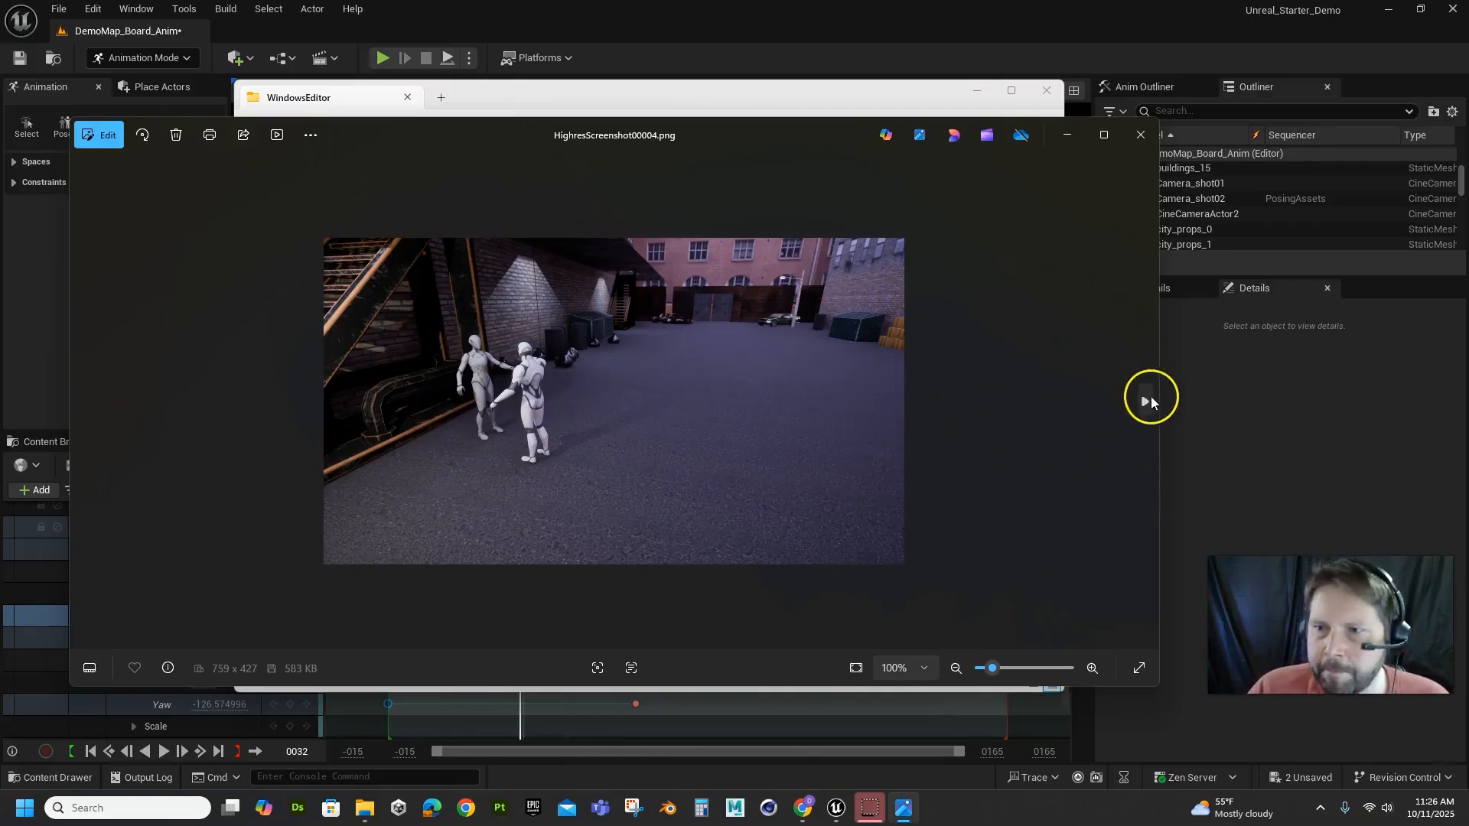
pyautogui.click(1145, 400)
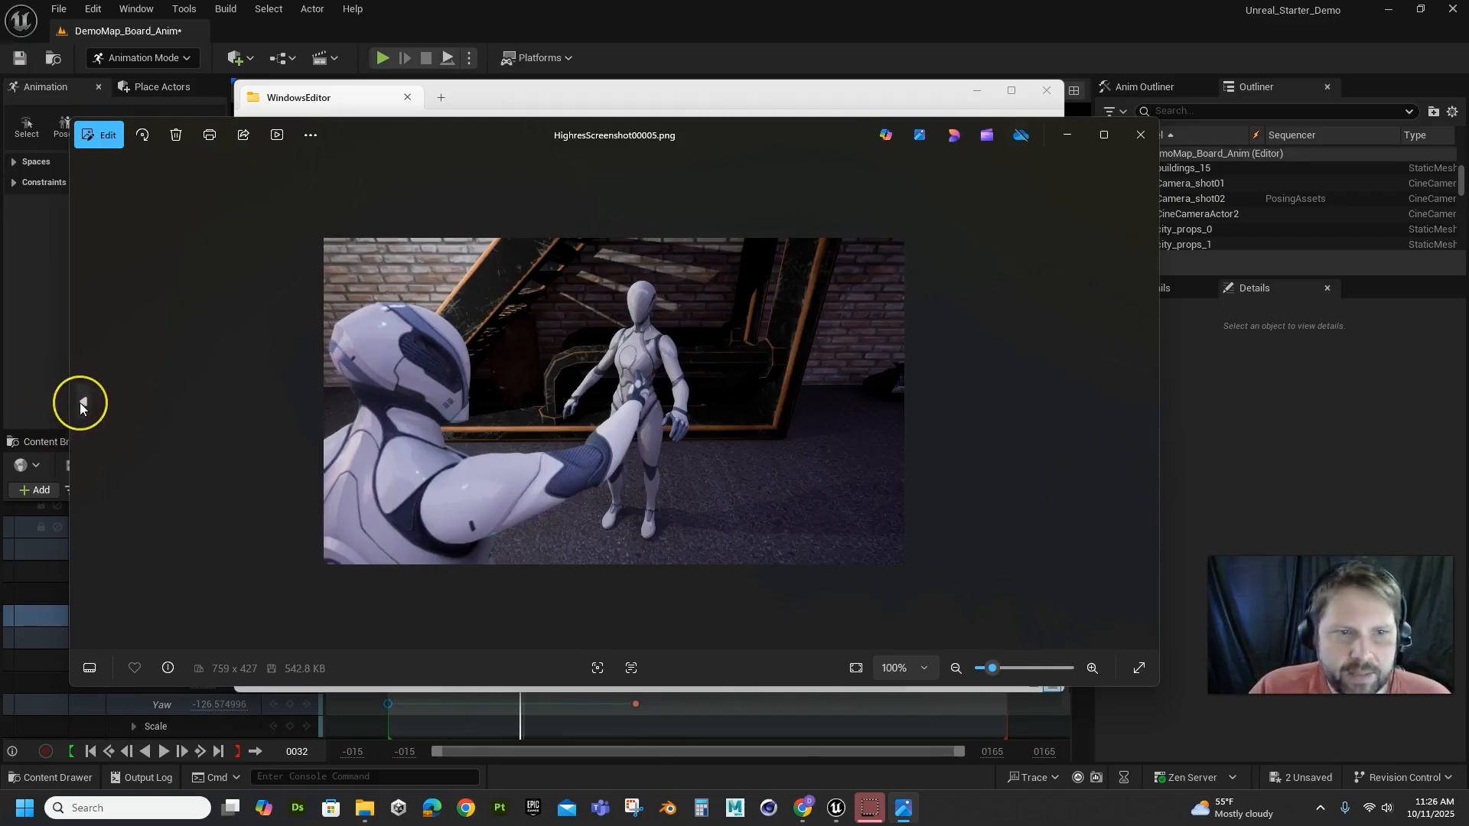
pyautogui.click(83, 416)
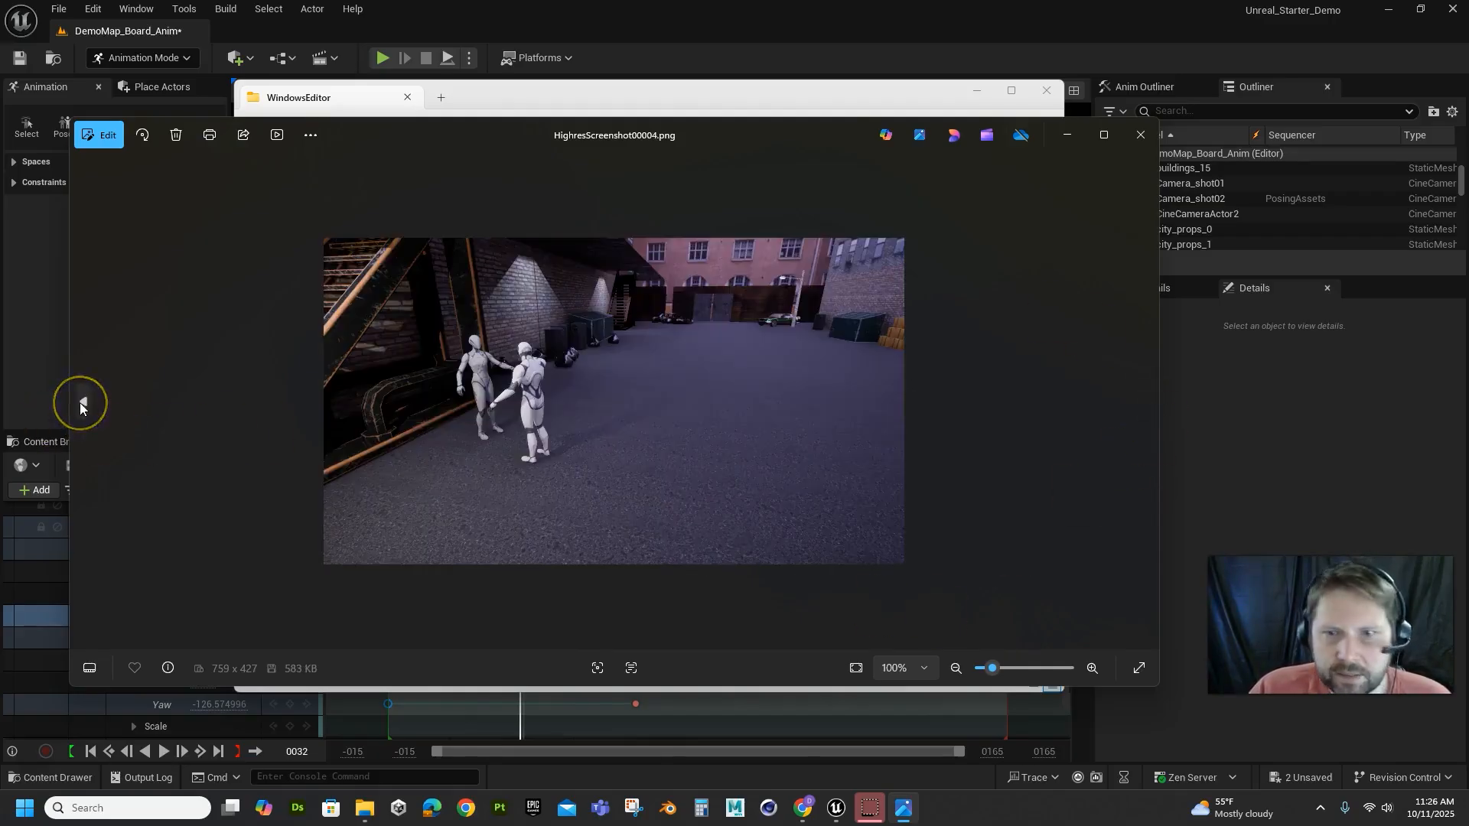
pyautogui.click(1143, 140)
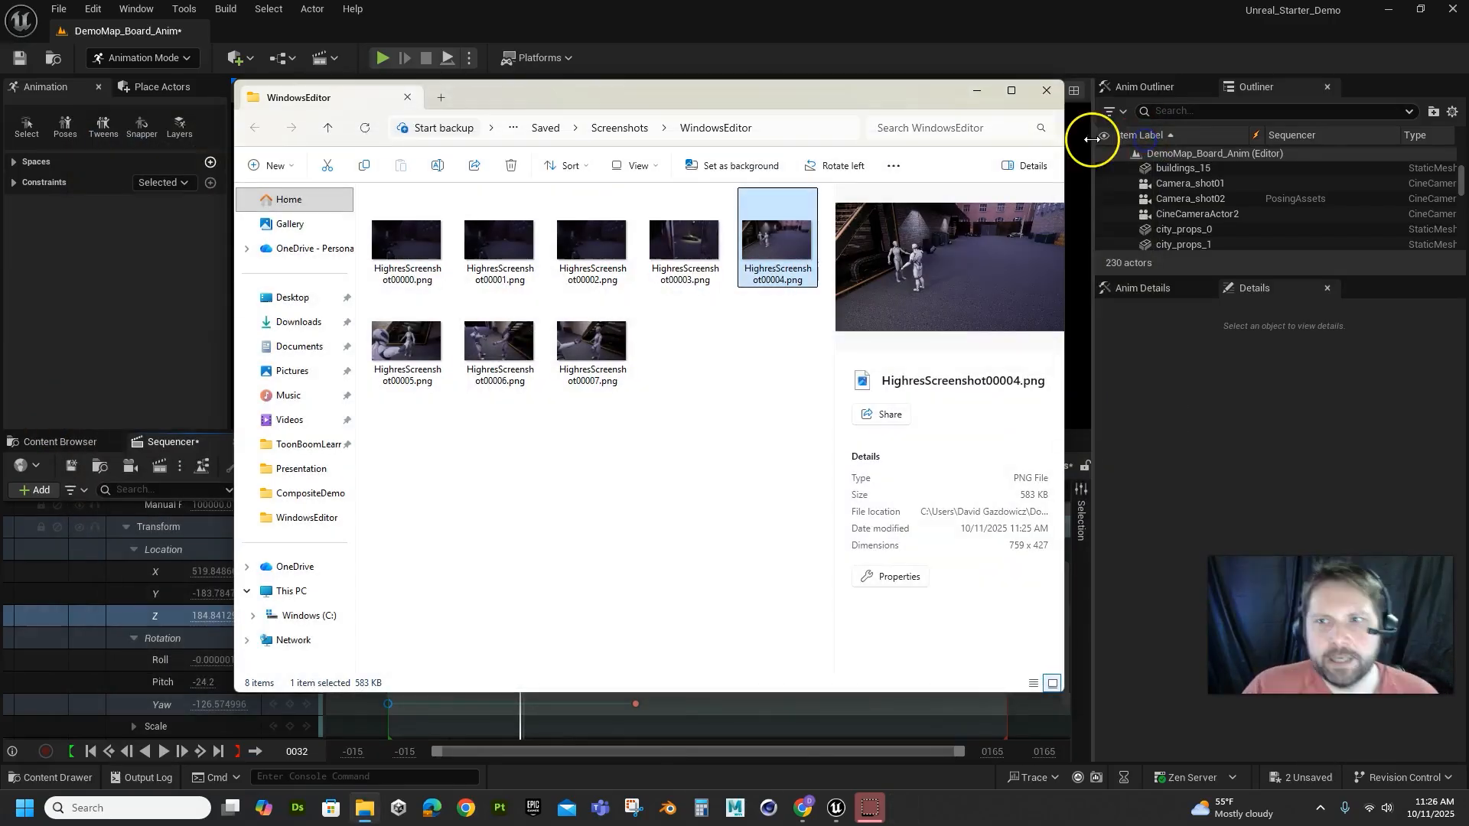
pyautogui.click(1047, 90)
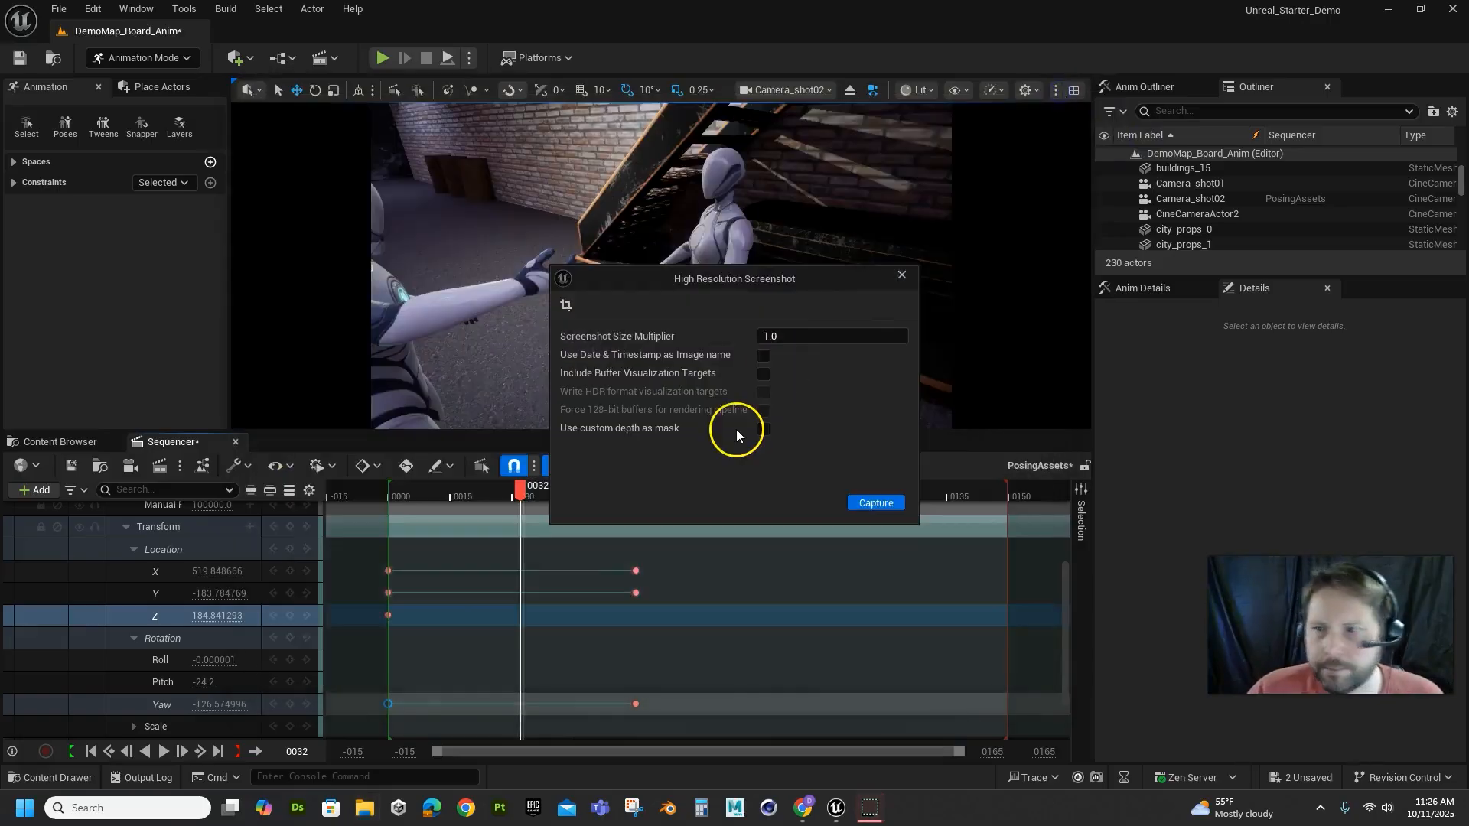
pyautogui.click(901, 274)
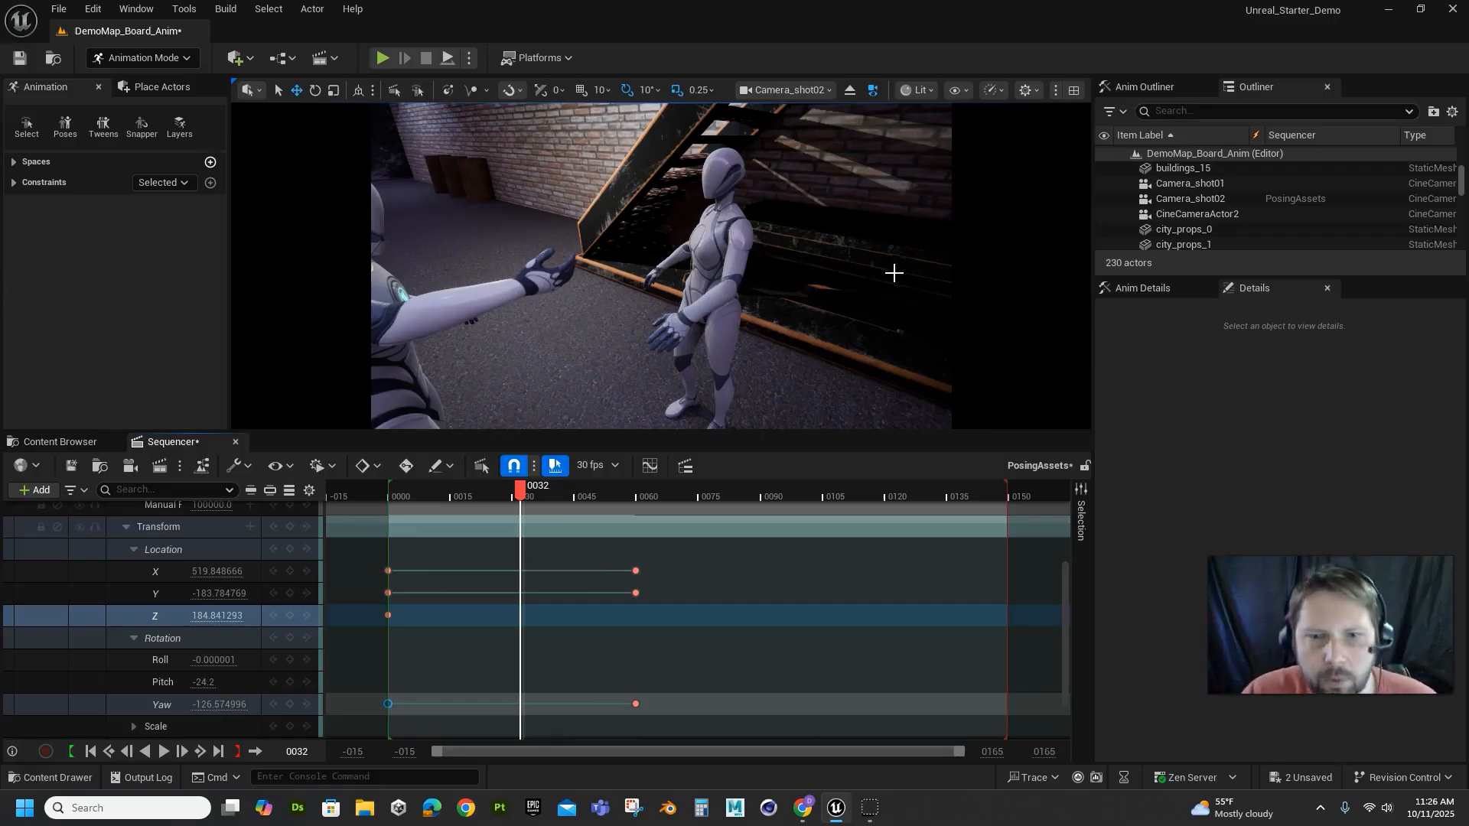
# Return the sequence to frame 0 and switch the viewport to Camera_shot01
pyautogui.moveTo(480, 496); pyautogui.dragTo(390, 507)
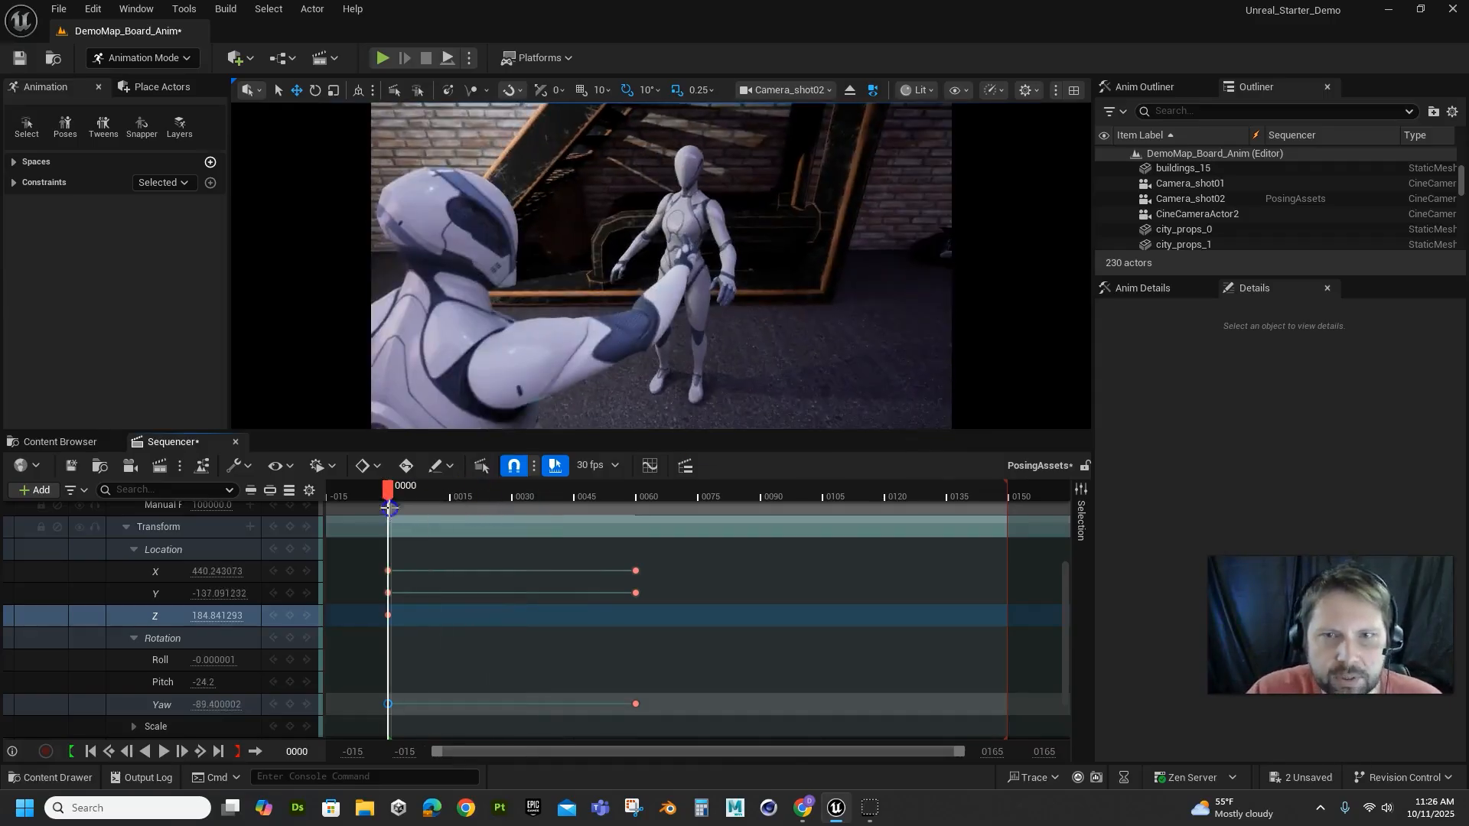
pyautogui.click(802, 90)
pyautogui.click(809, 189)
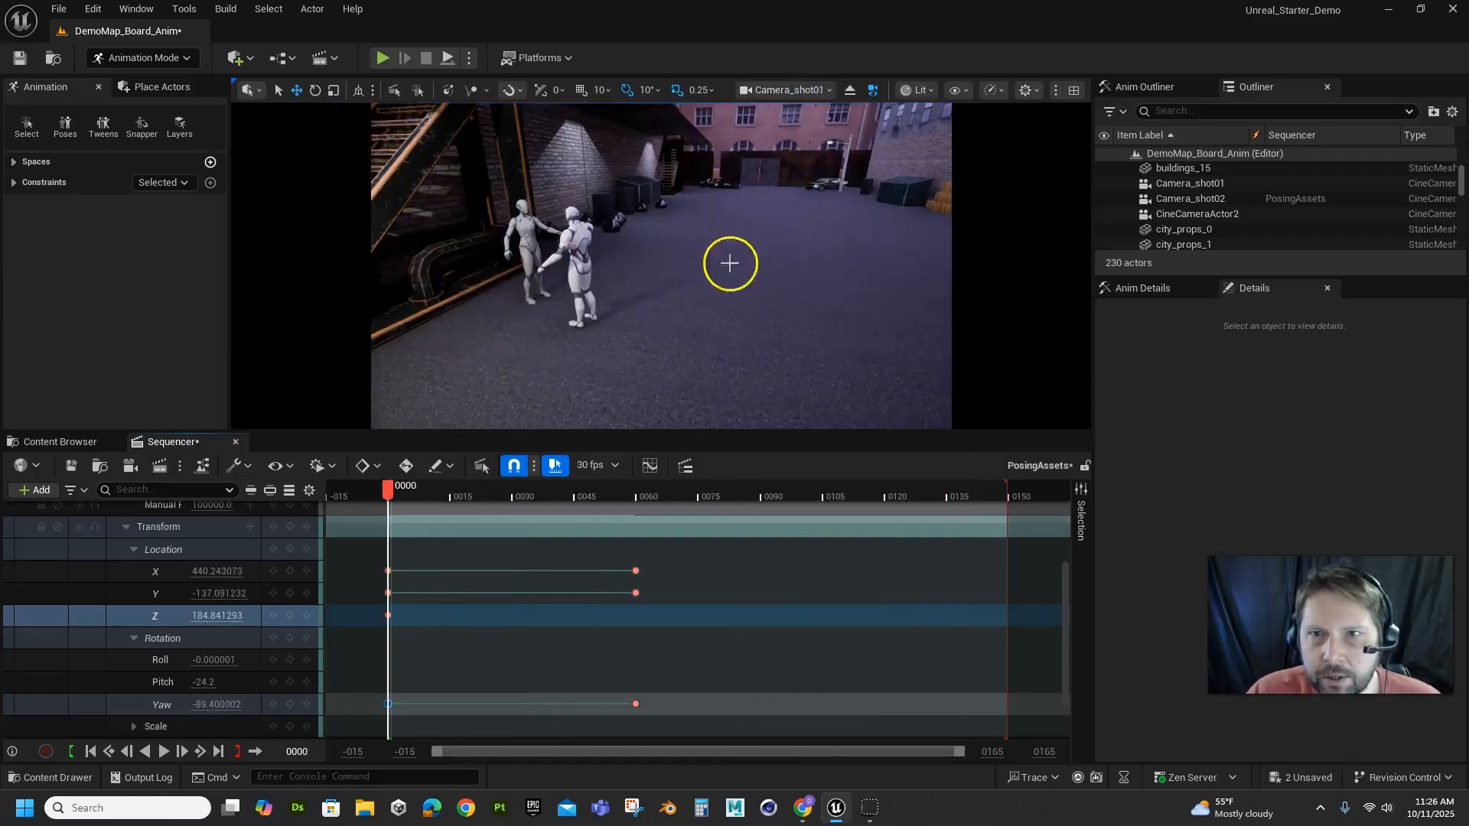